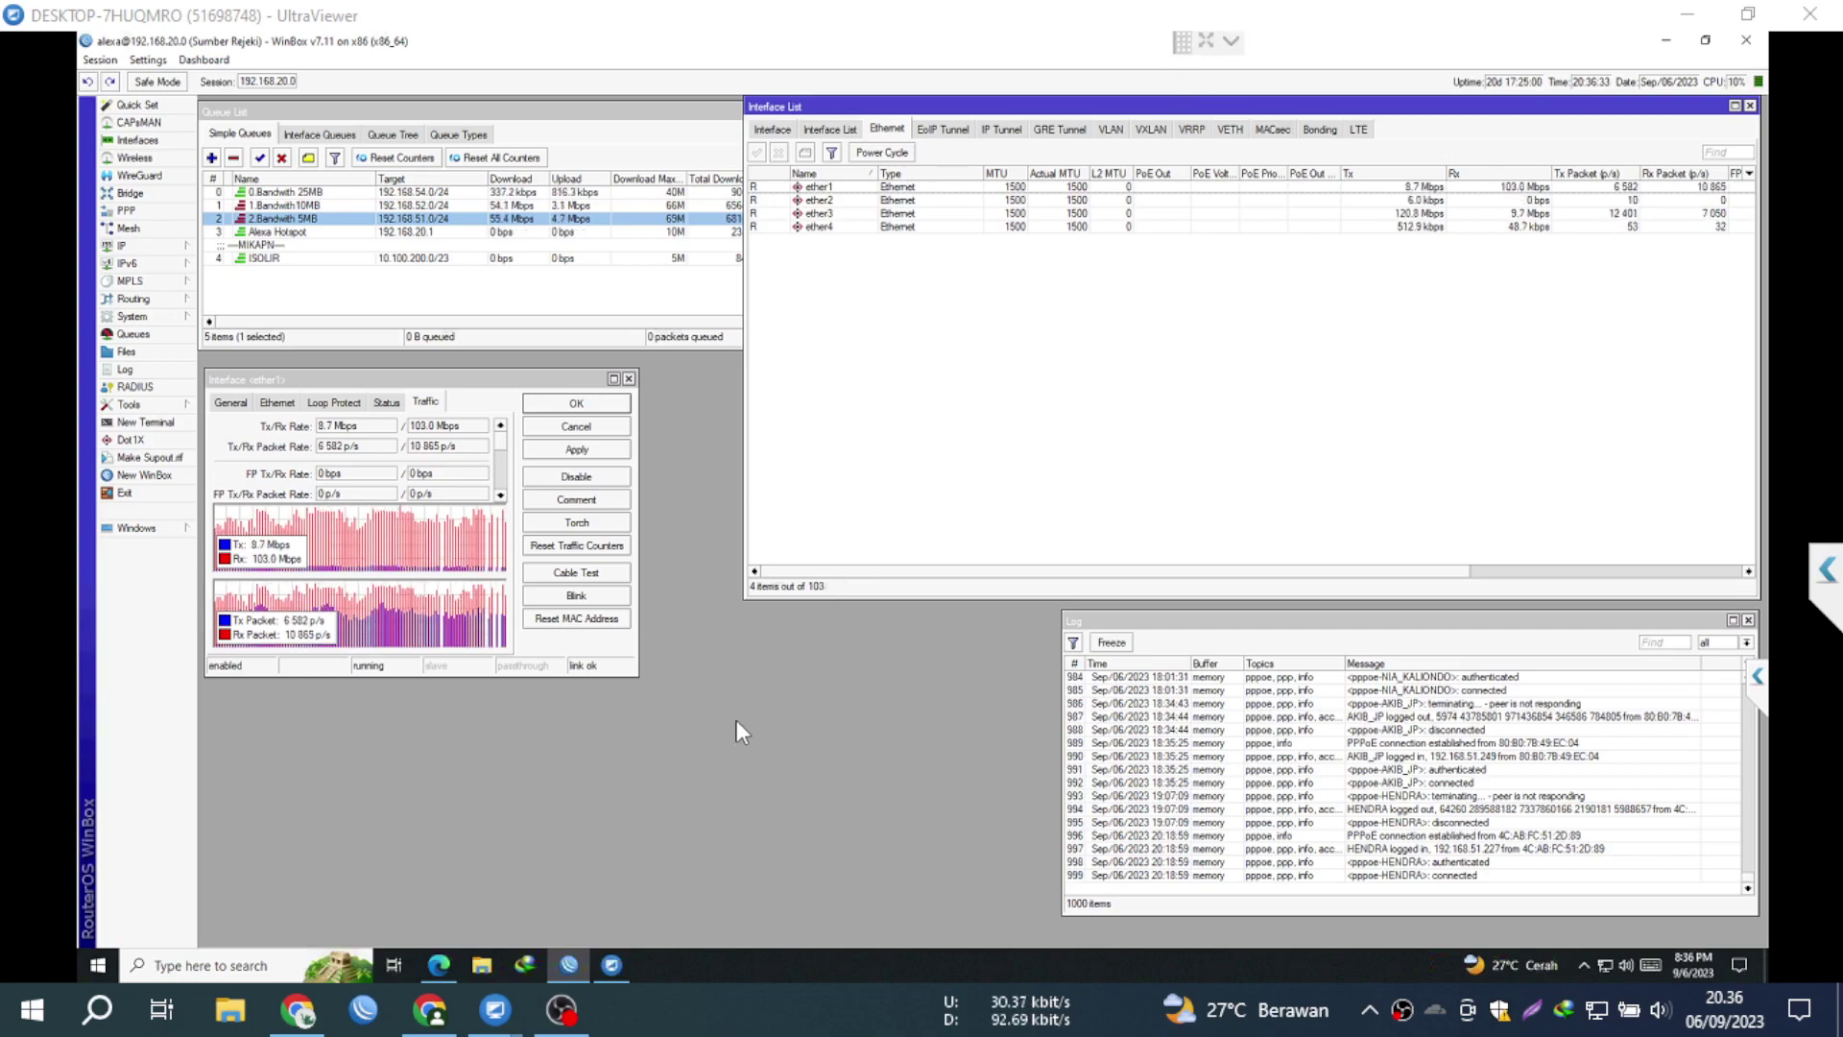
Step: Switch to the WhatsApp chat, check the client's line speeds and YouTube/TikTok routing request, and return to the remote WinBox session
click(434, 1008)
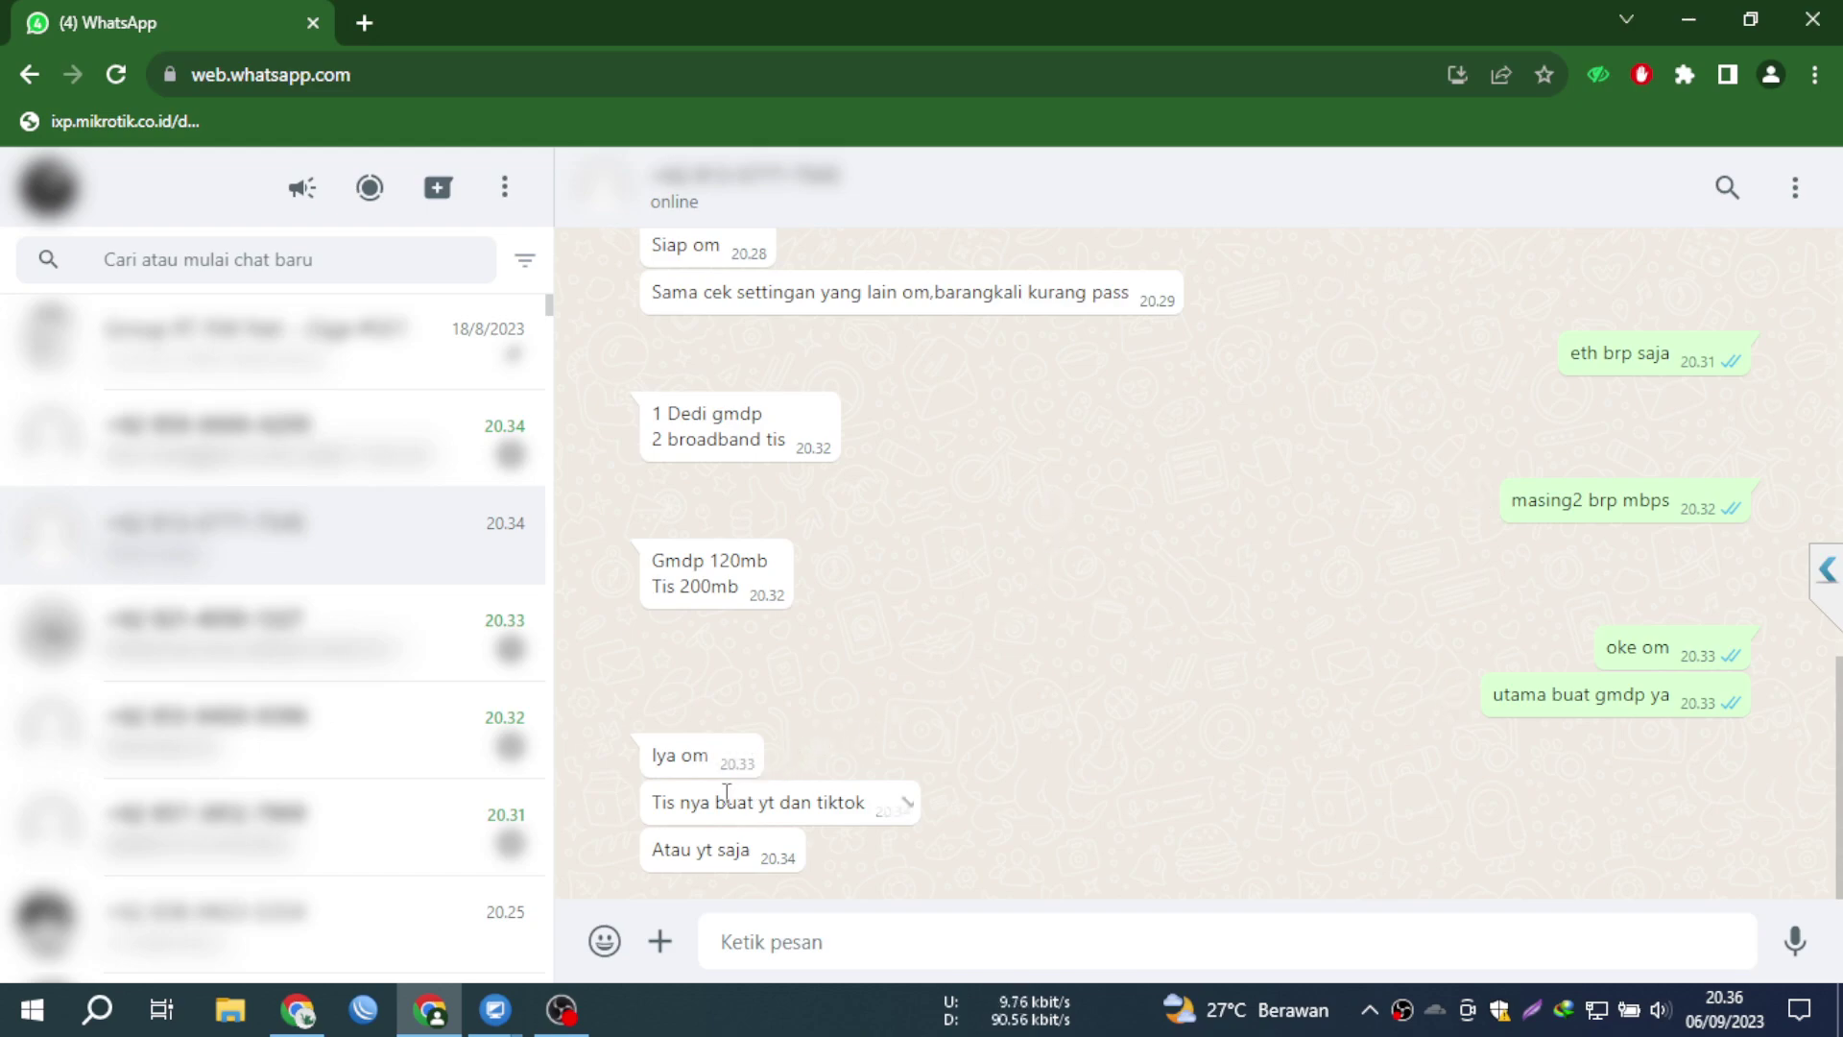
drag(667, 802, 816, 800)
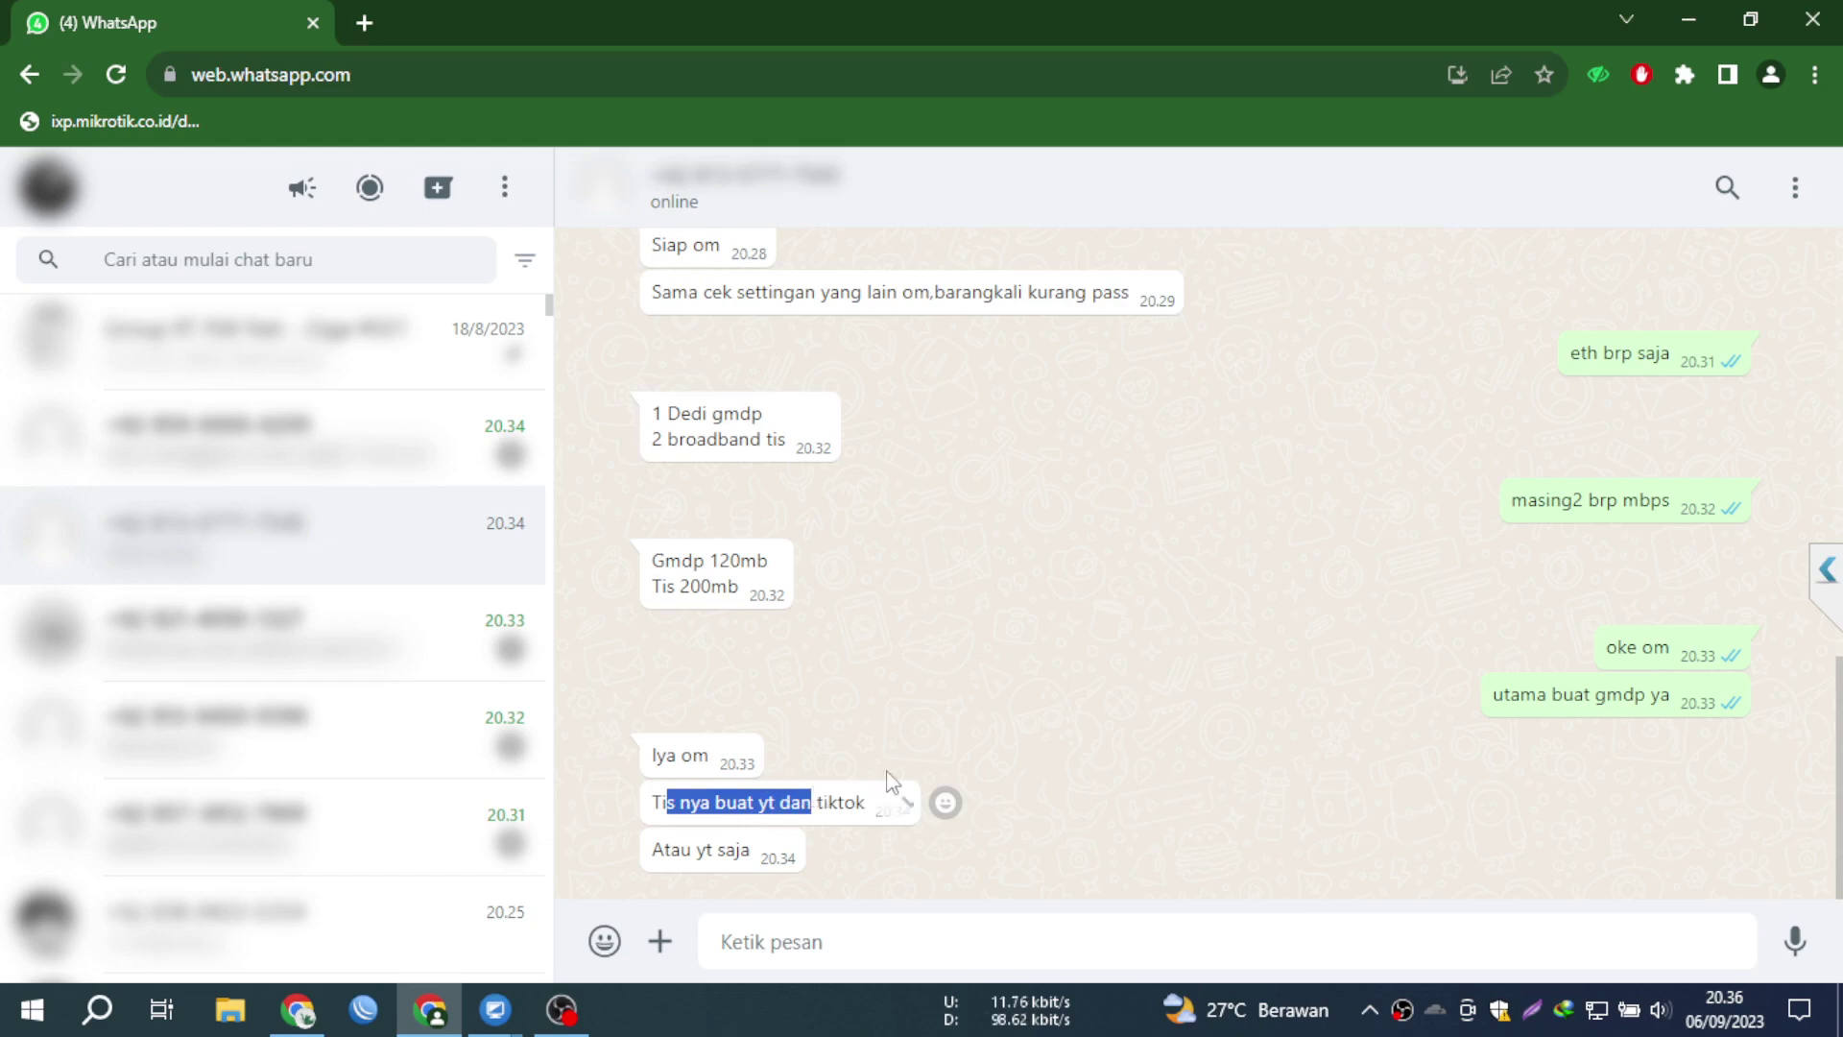
click(988, 650)
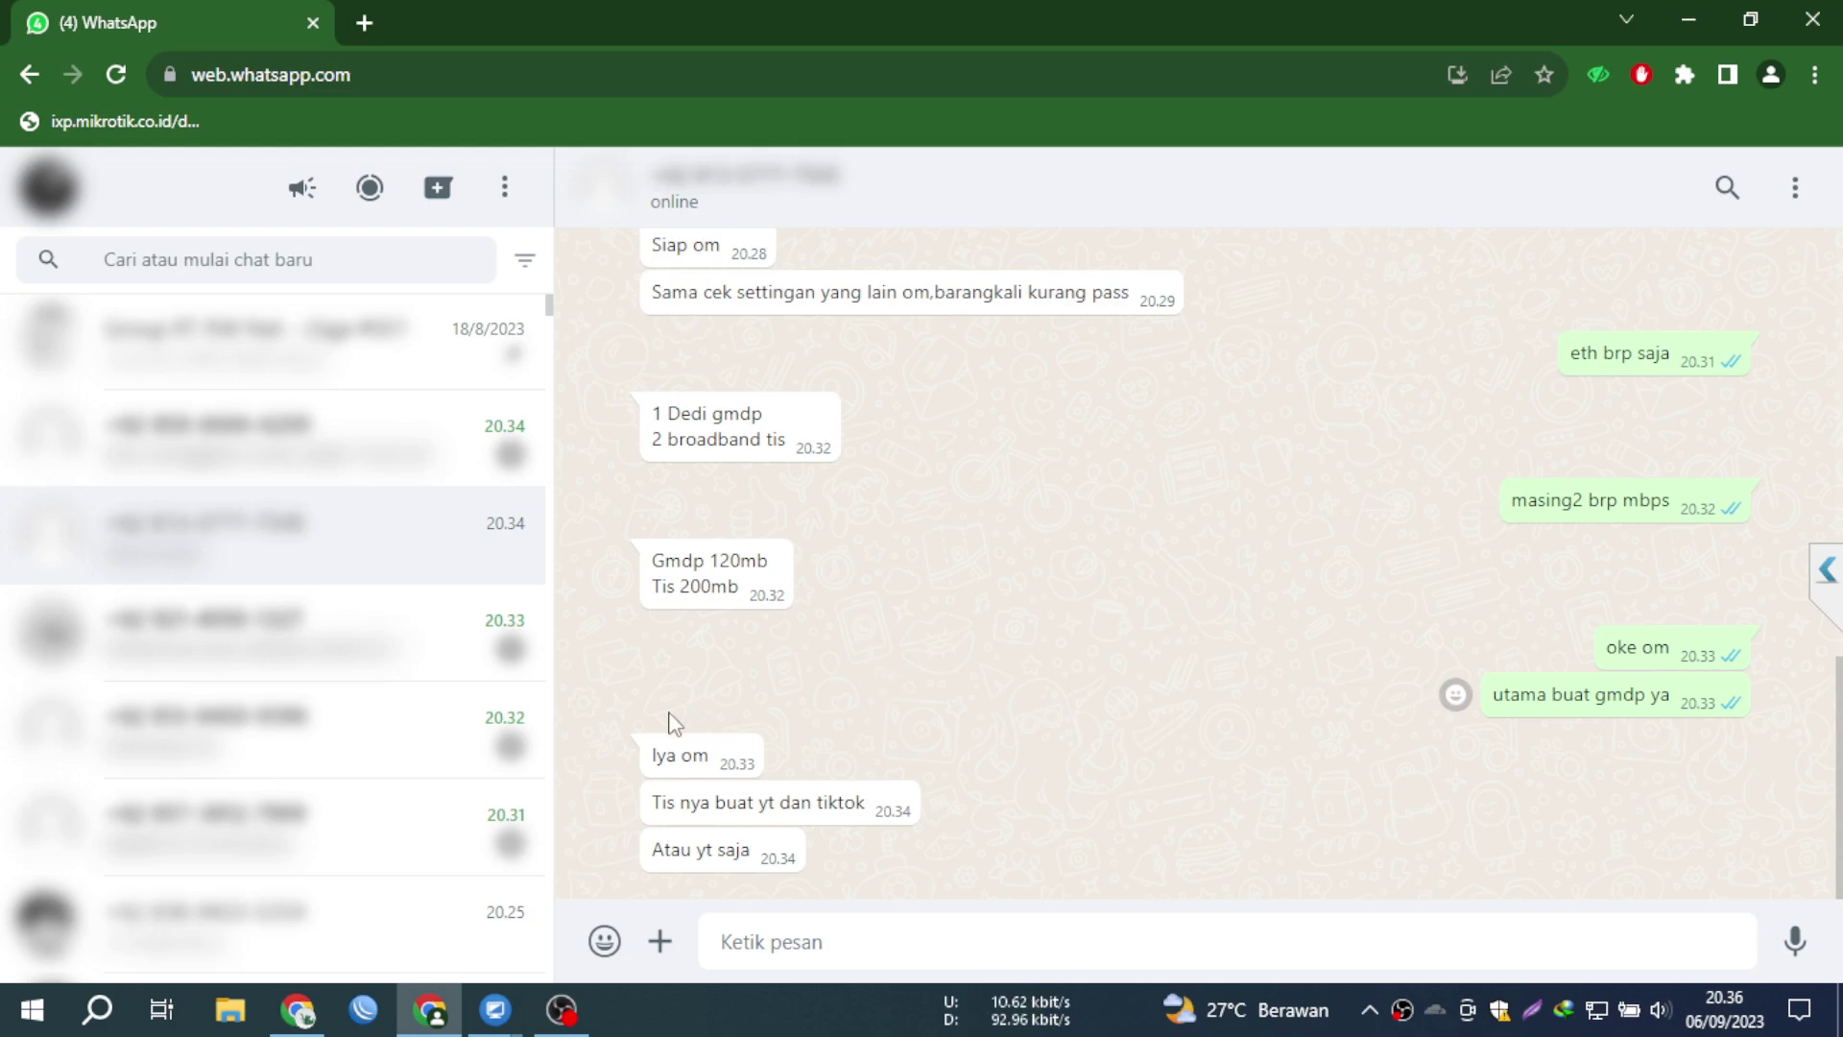
mouse_move(518, 1015)
click(605, 878)
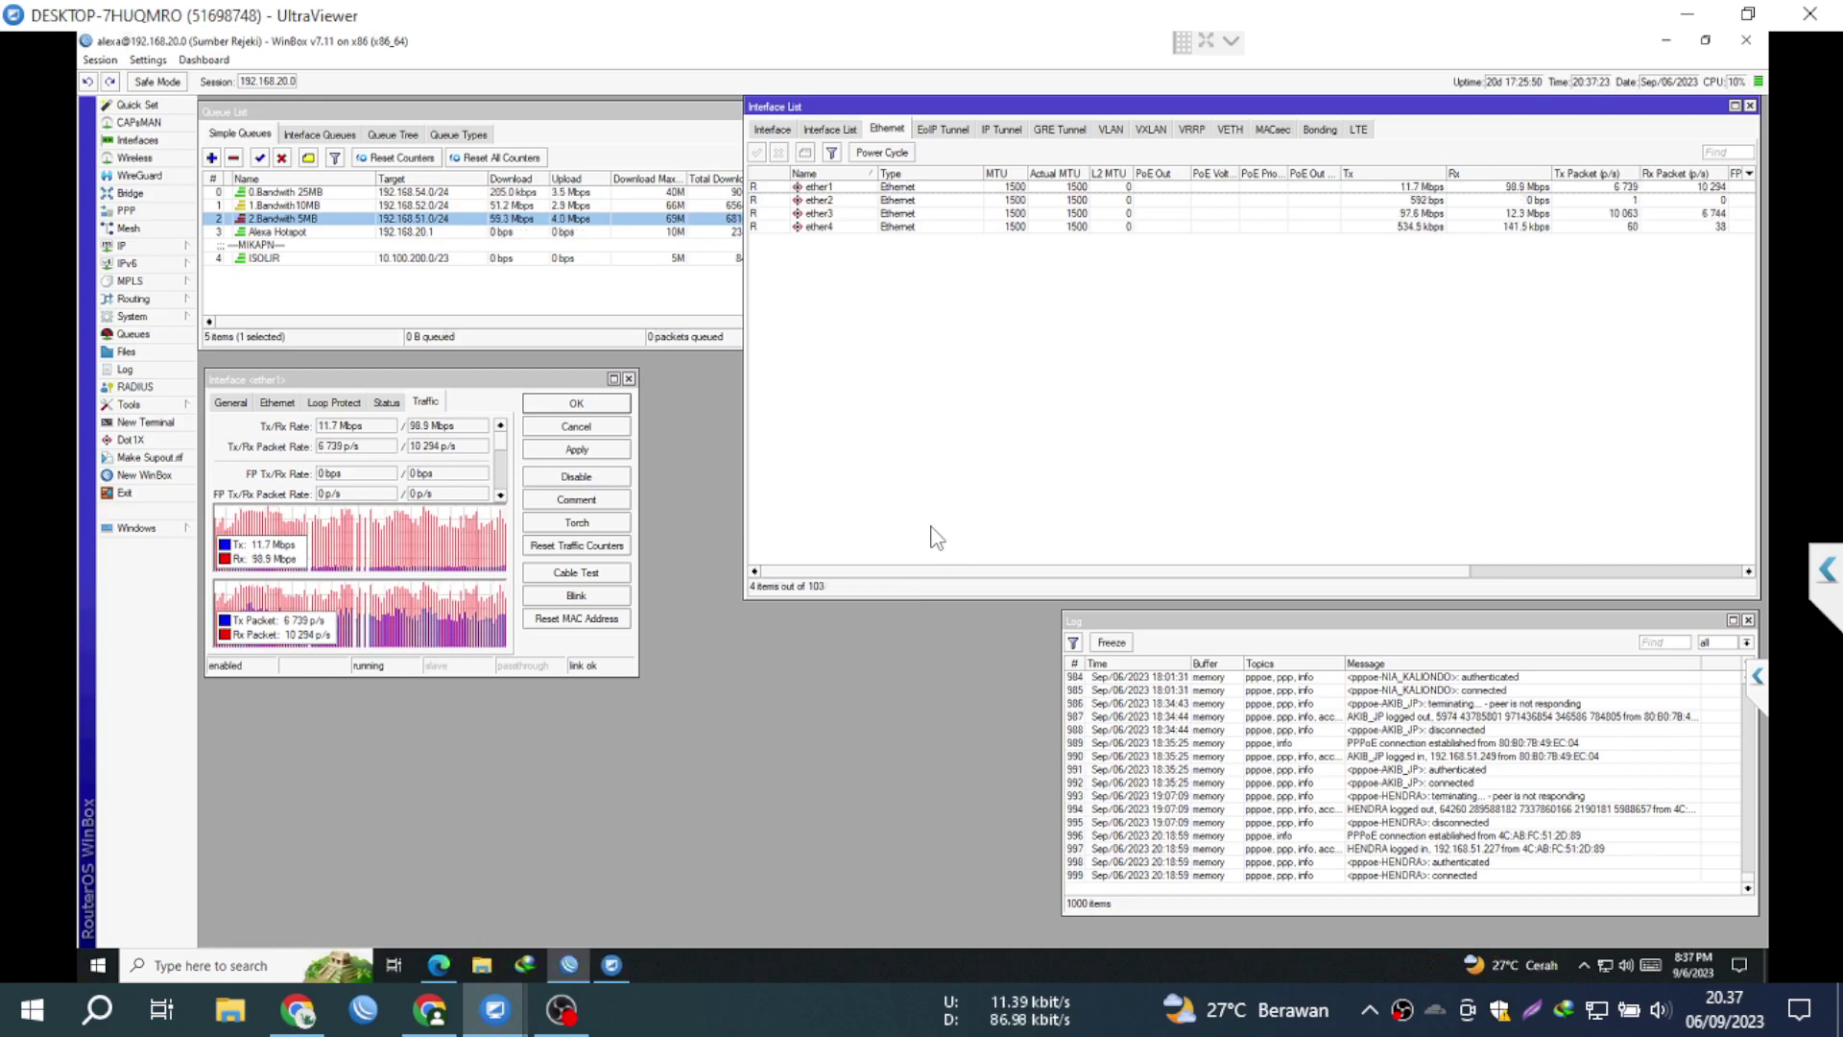
Step: Open the router's IP address list, sort it by address, and examine the subnets and interfaces through the end of the list
click(134, 248)
click(230, 265)
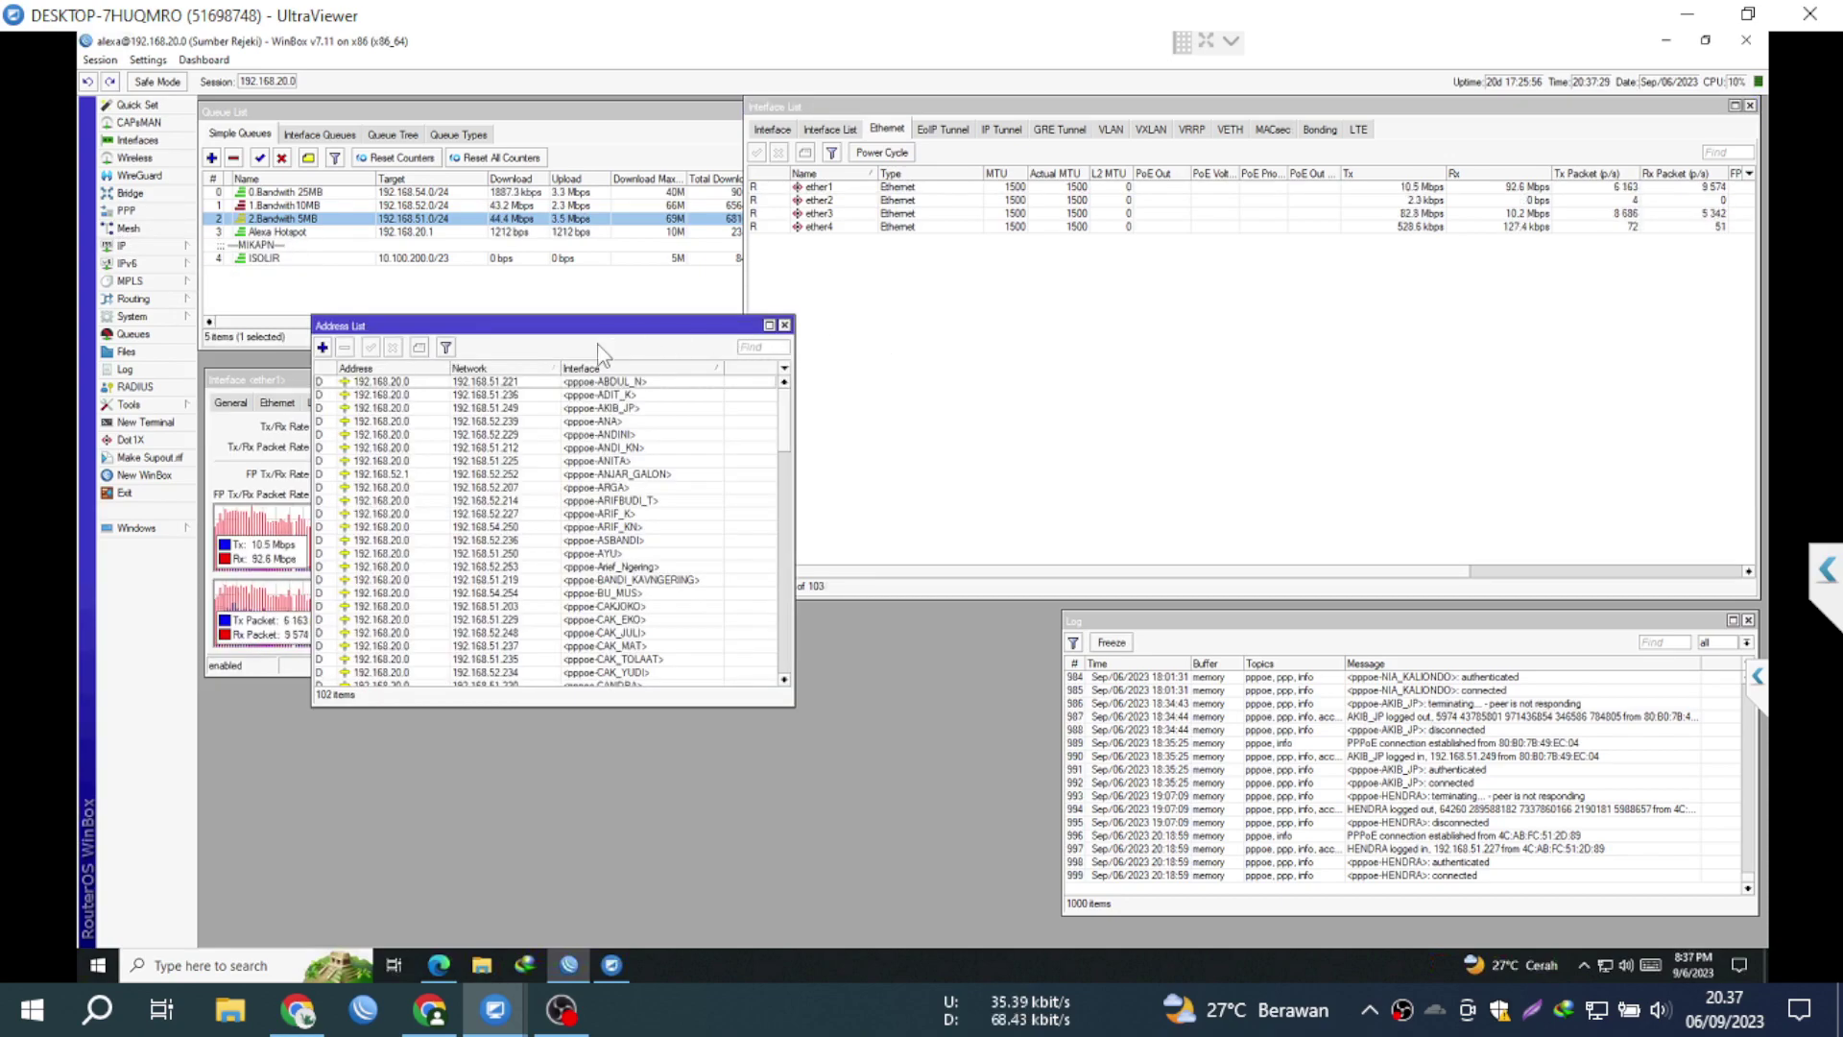
click(416, 372)
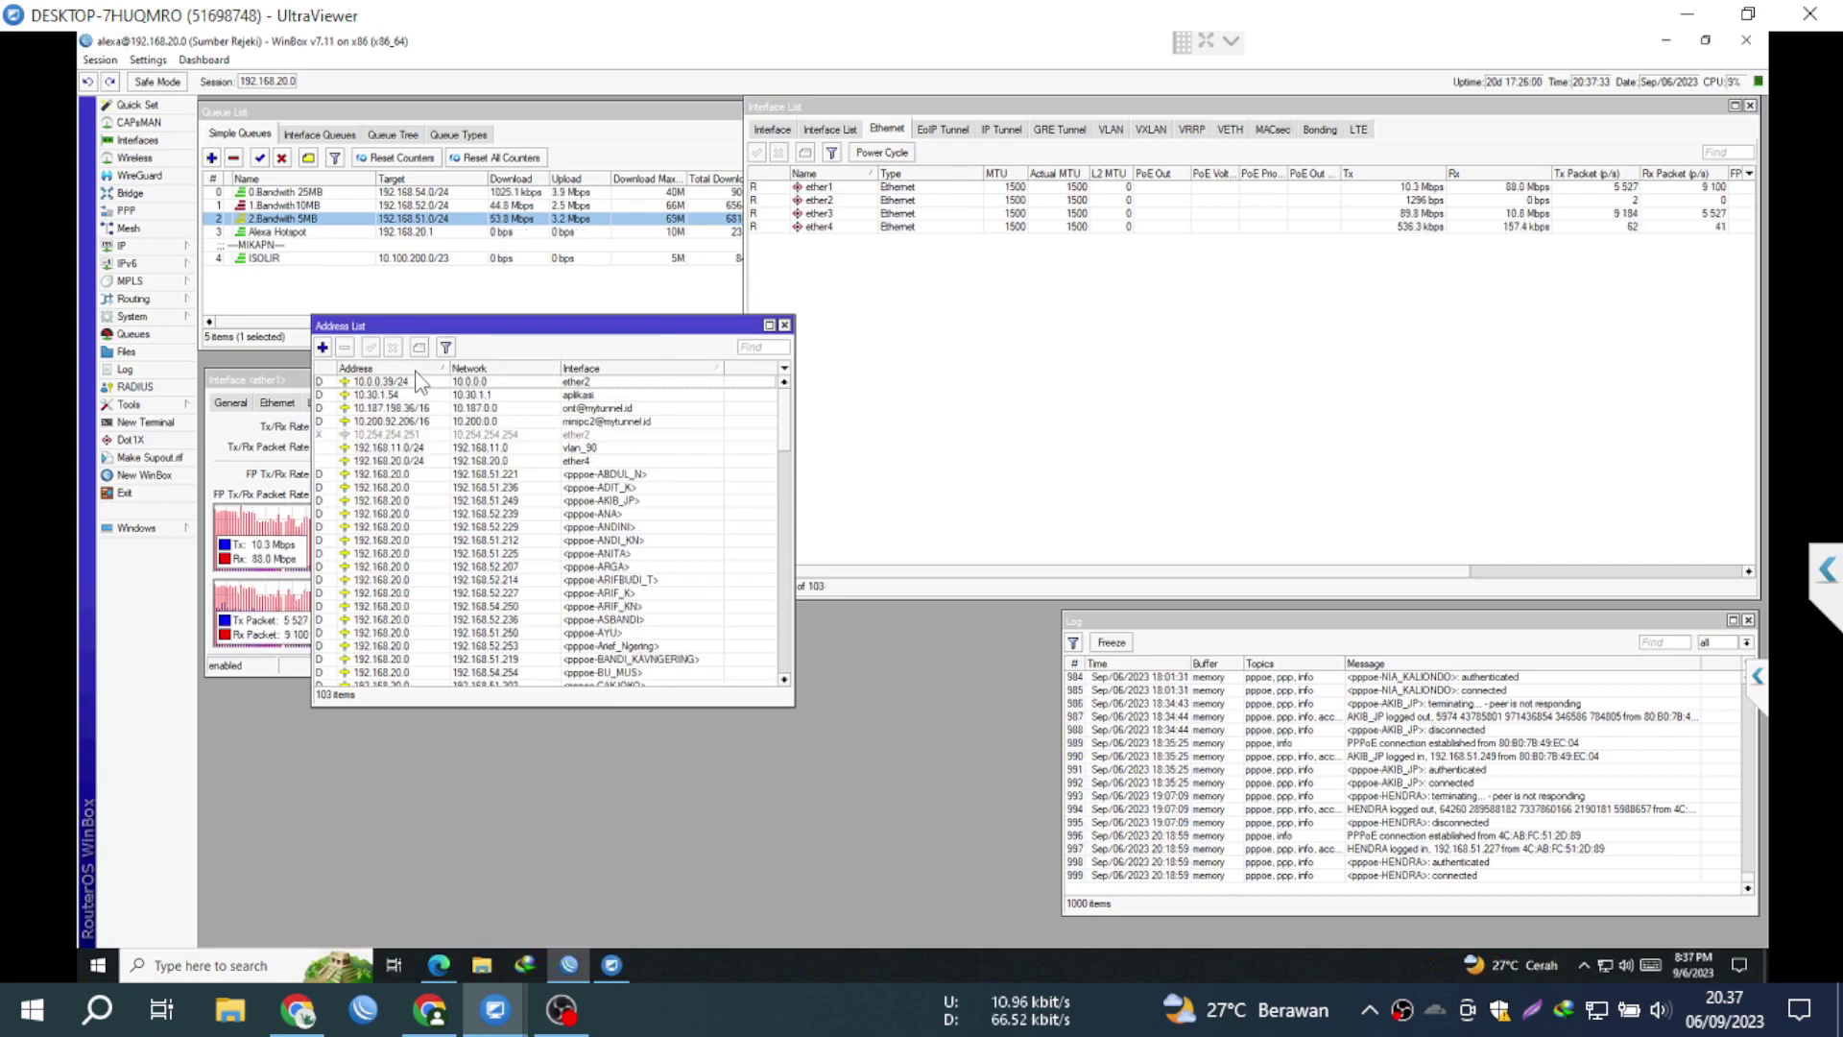
click(404, 447)
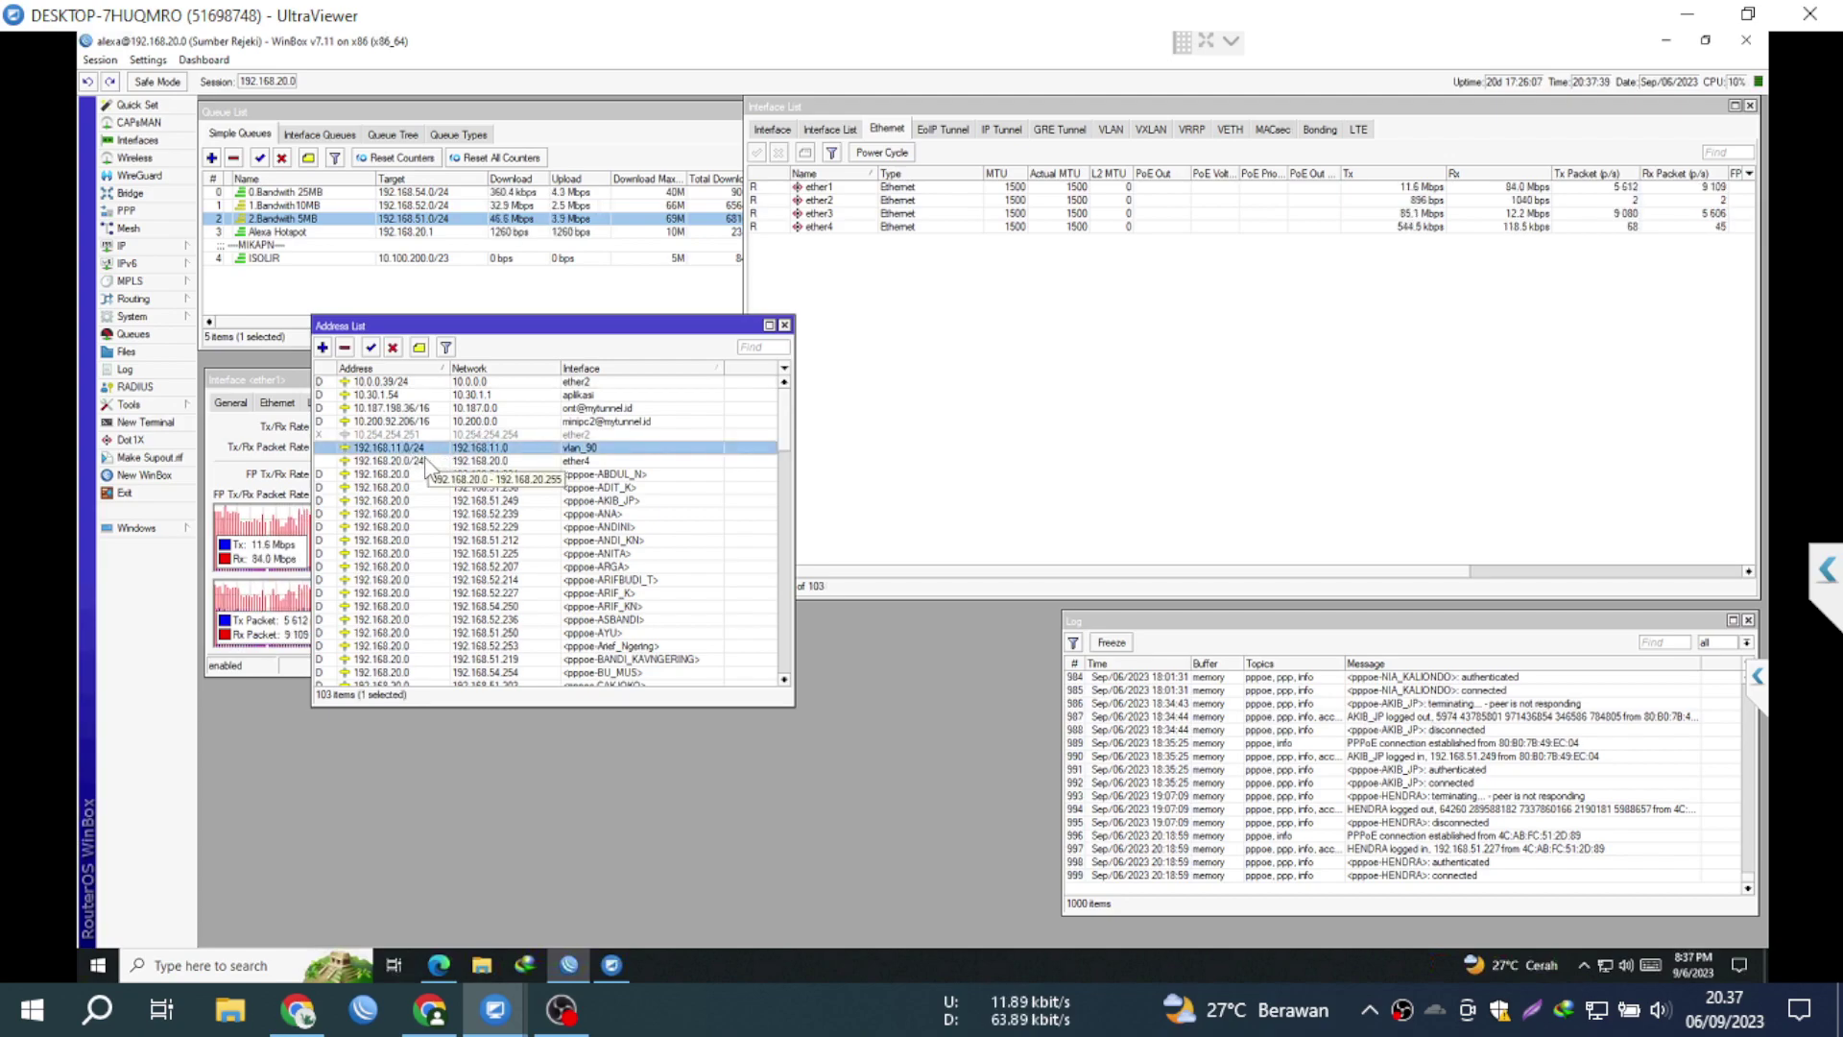
click(419, 462)
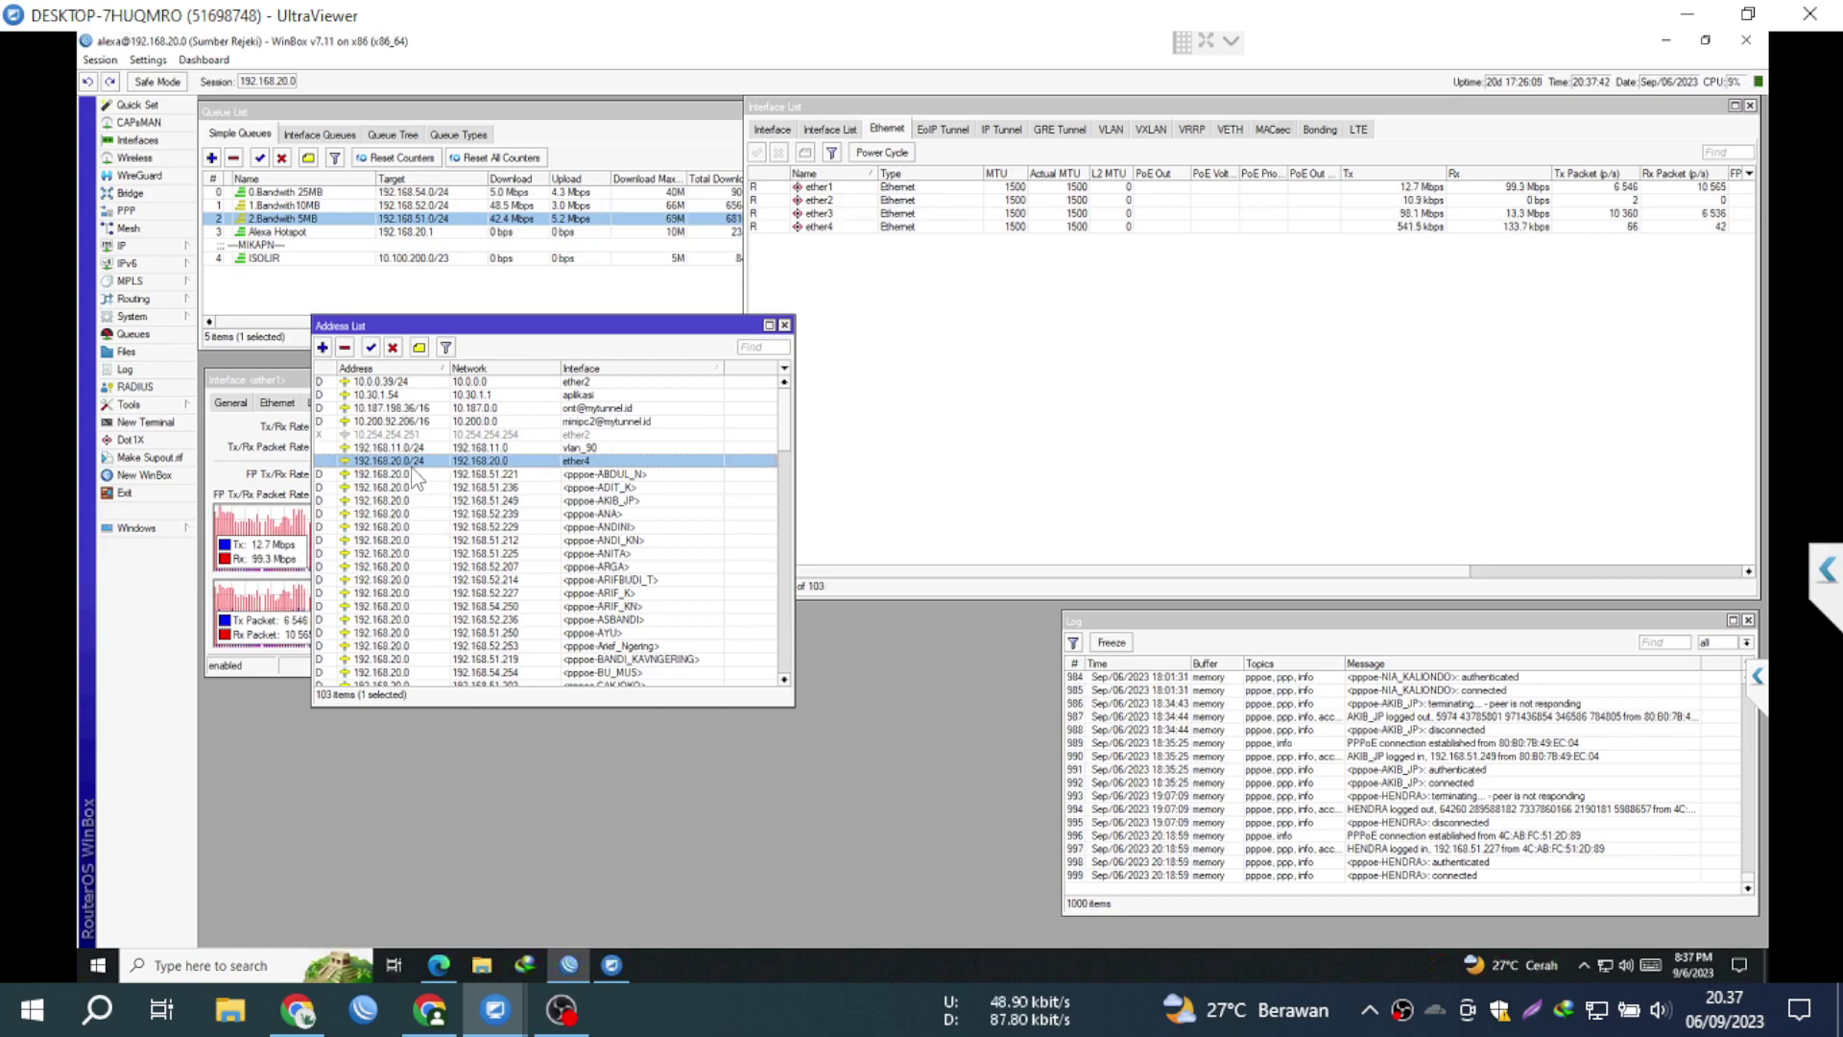
scroll(414, 477, down, 10)
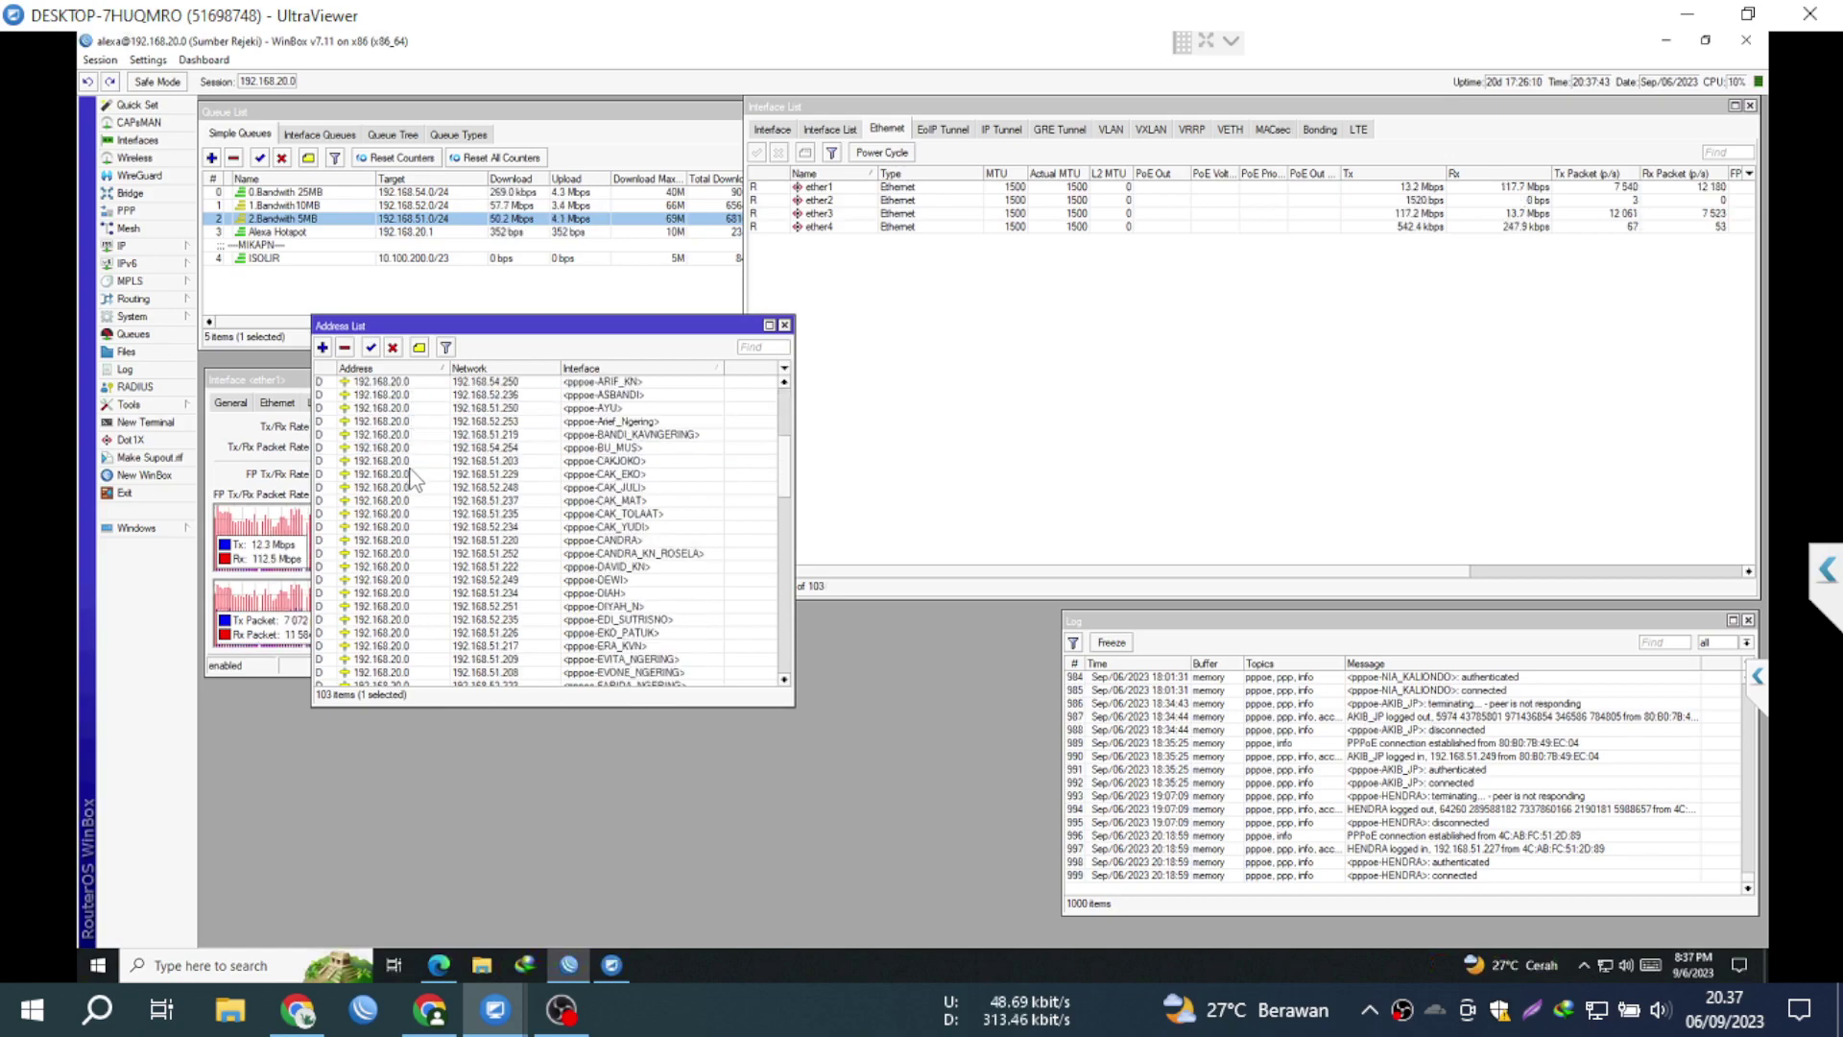
scroll(414, 477, down, 8)
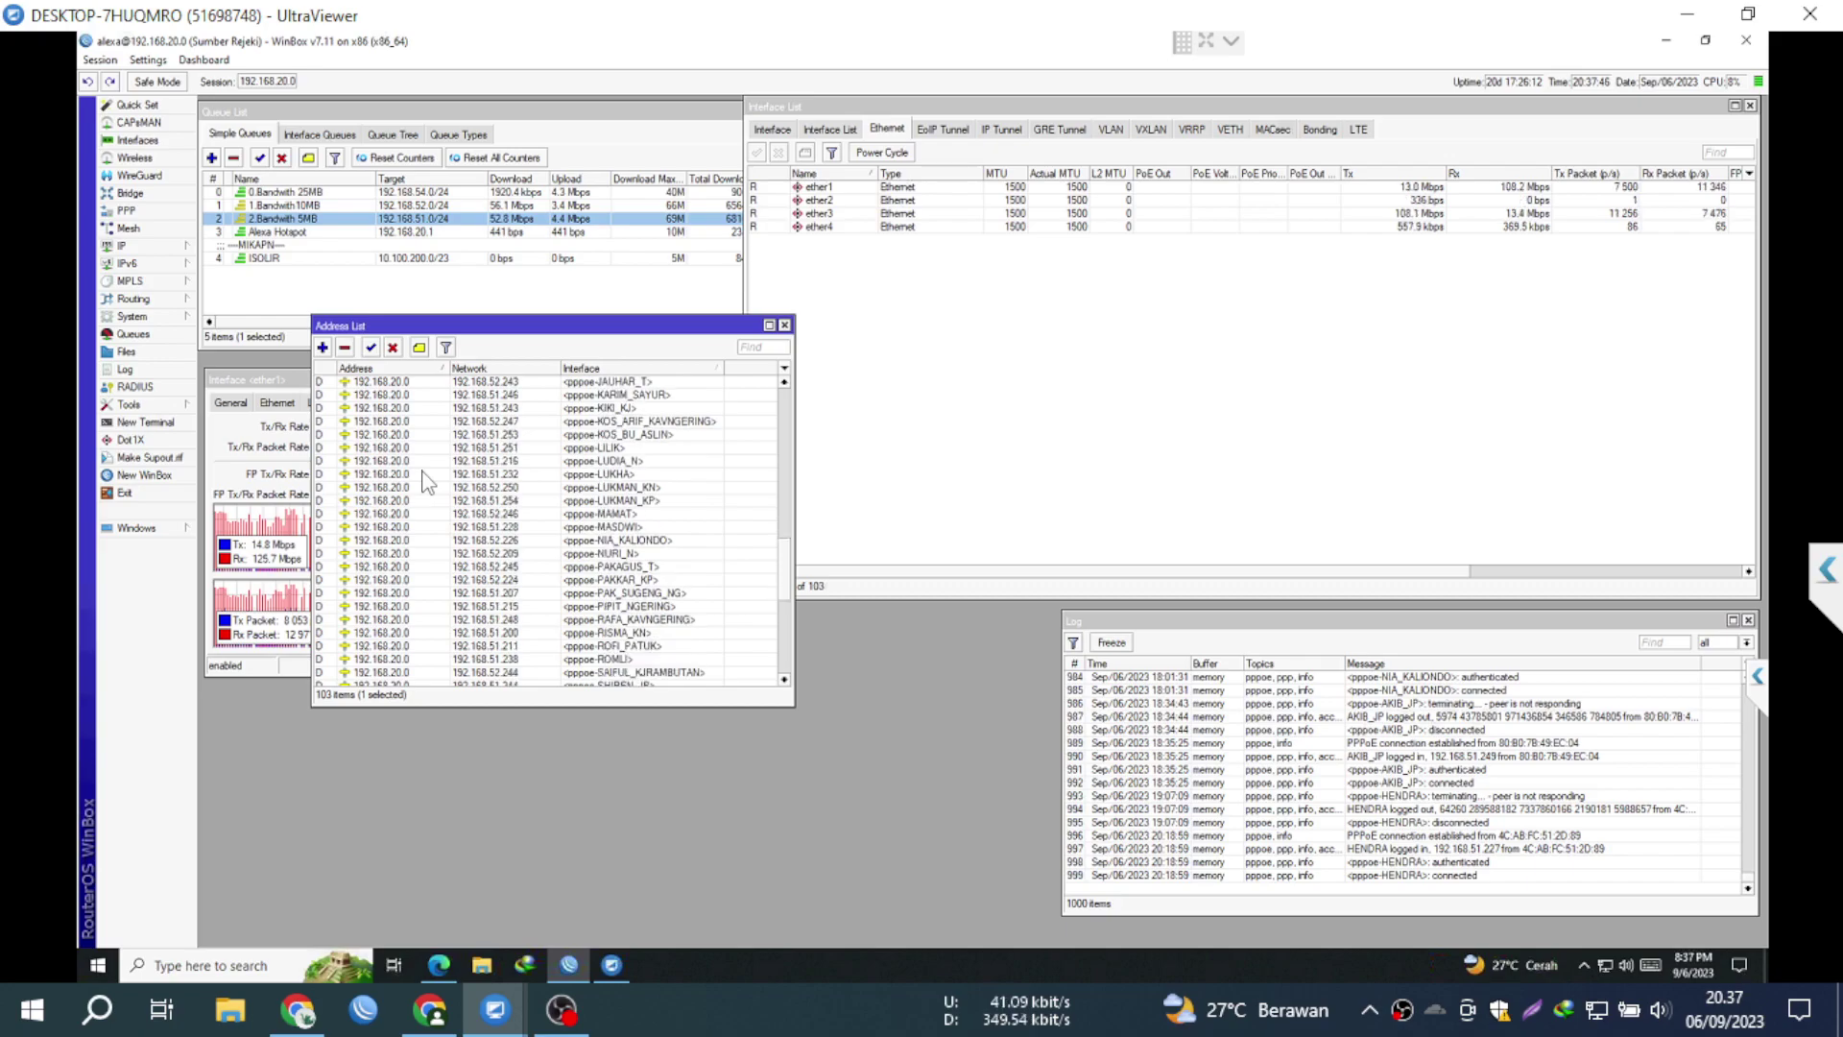
scroll(427, 483, down, 7)
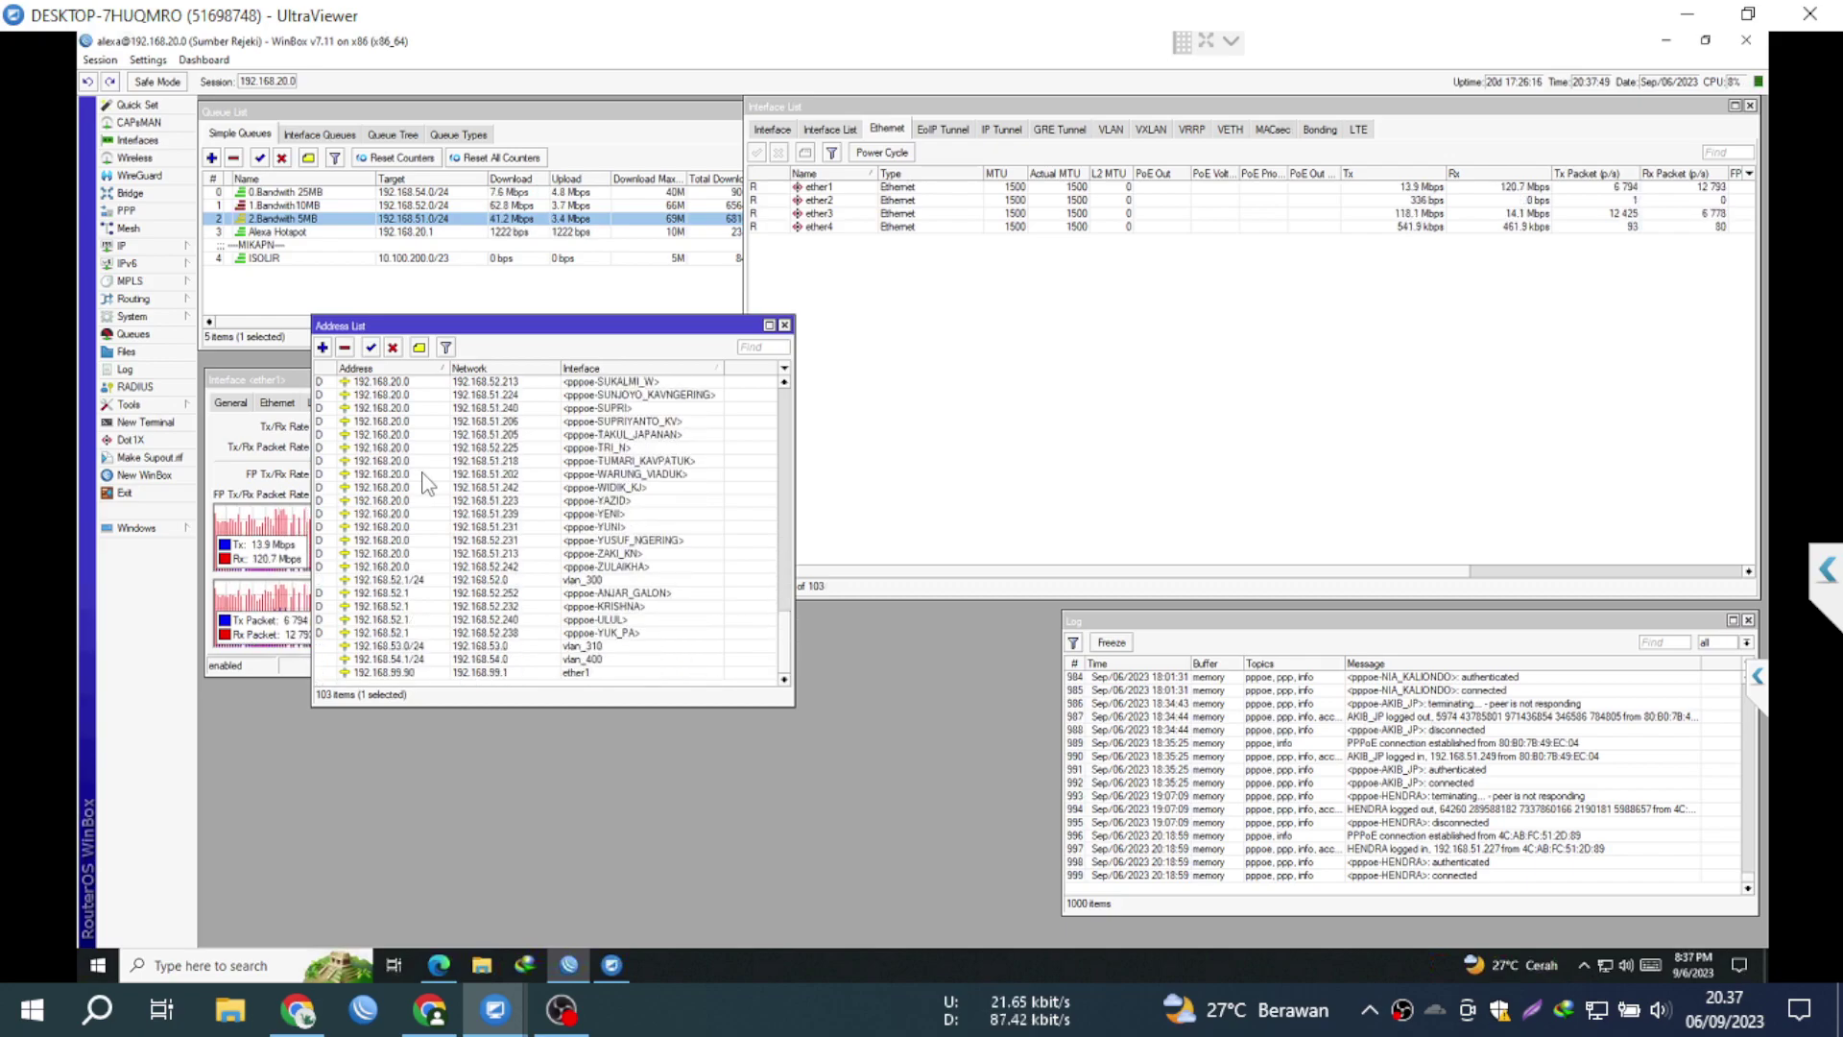
click(490, 464)
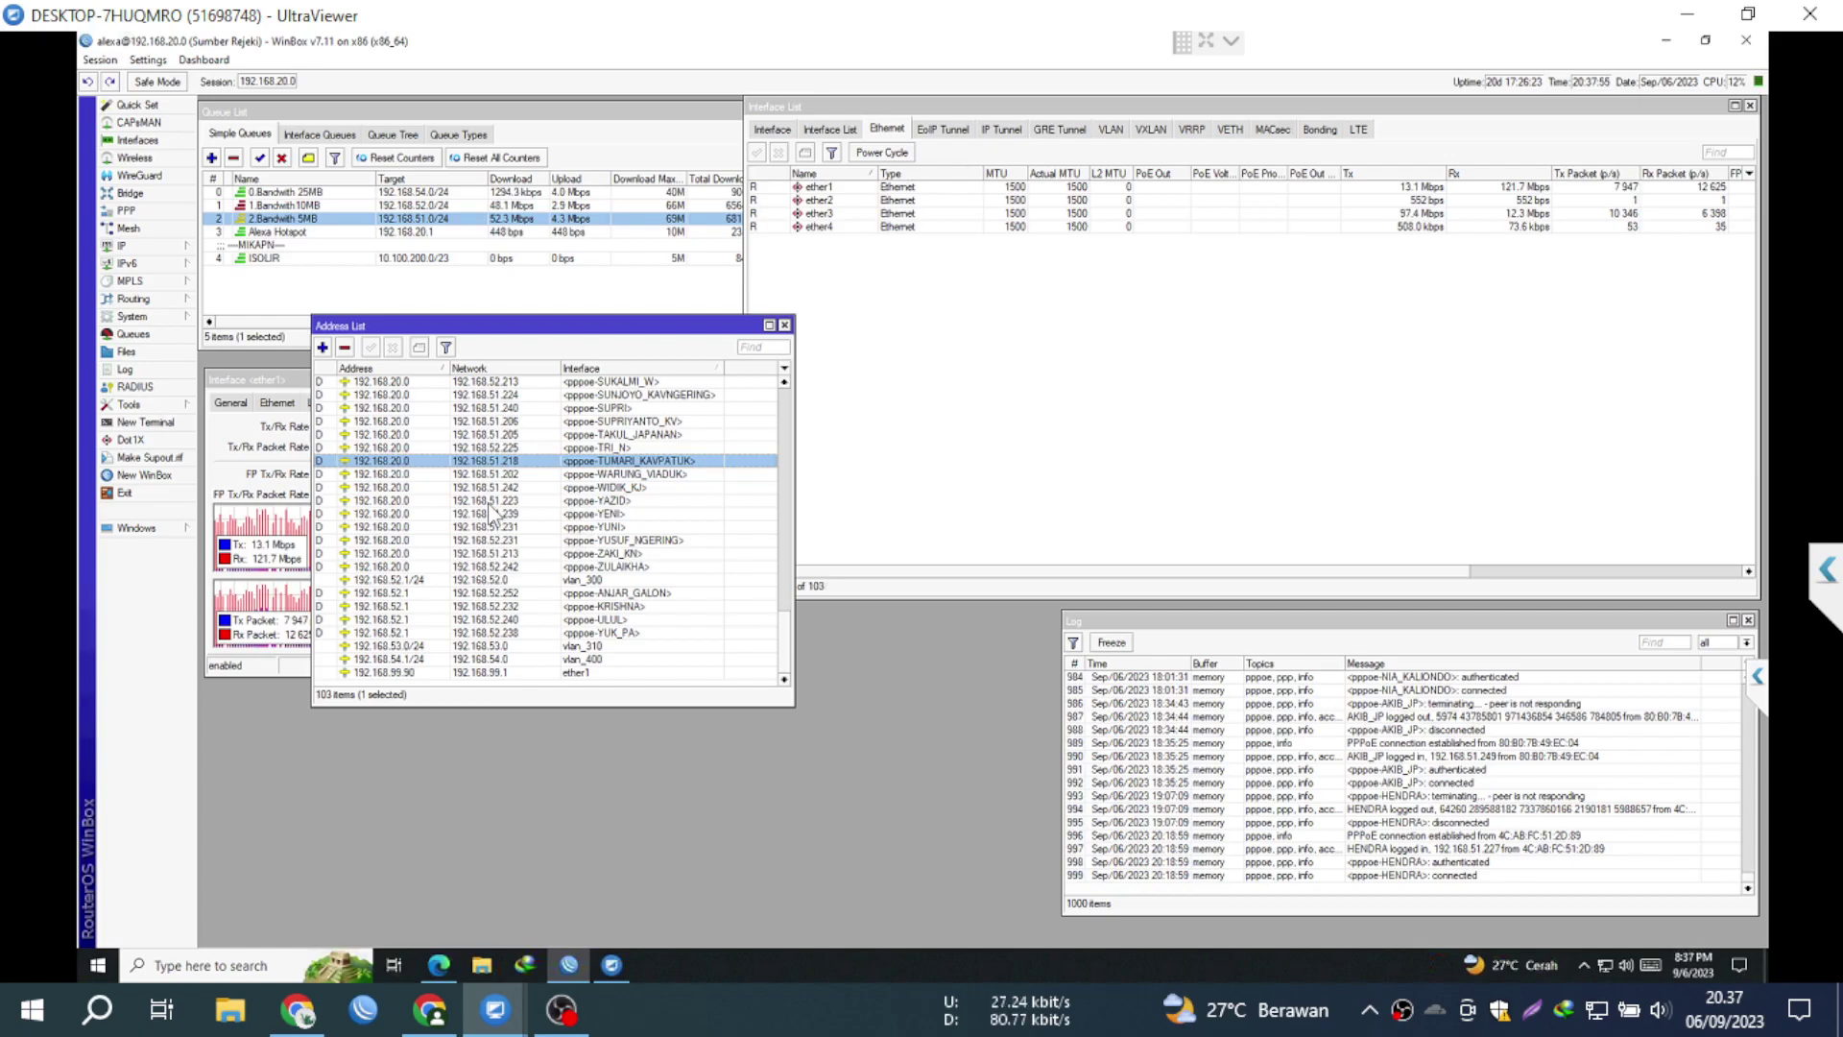
Step: Review the PPP secrets and profiles, and inspect the Paket 10Mb(150) profile's local and remote address settings without changing them
click(152, 211)
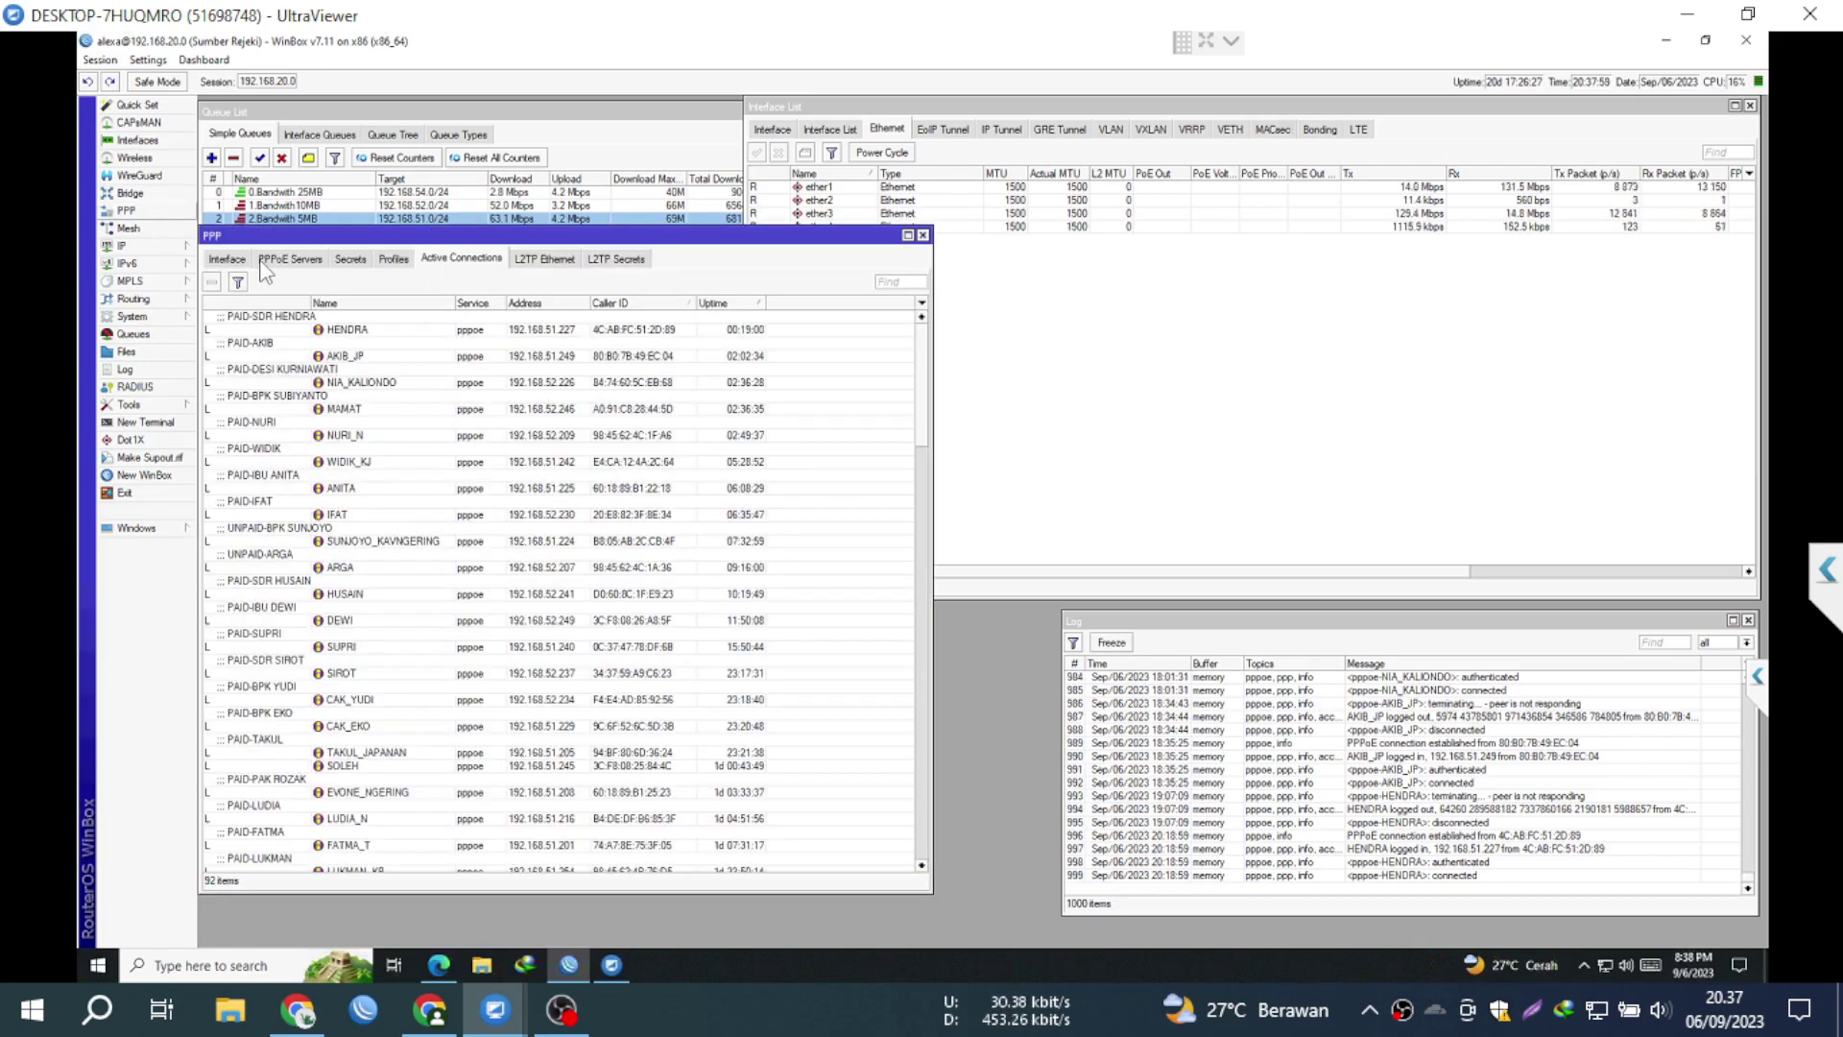
click(351, 259)
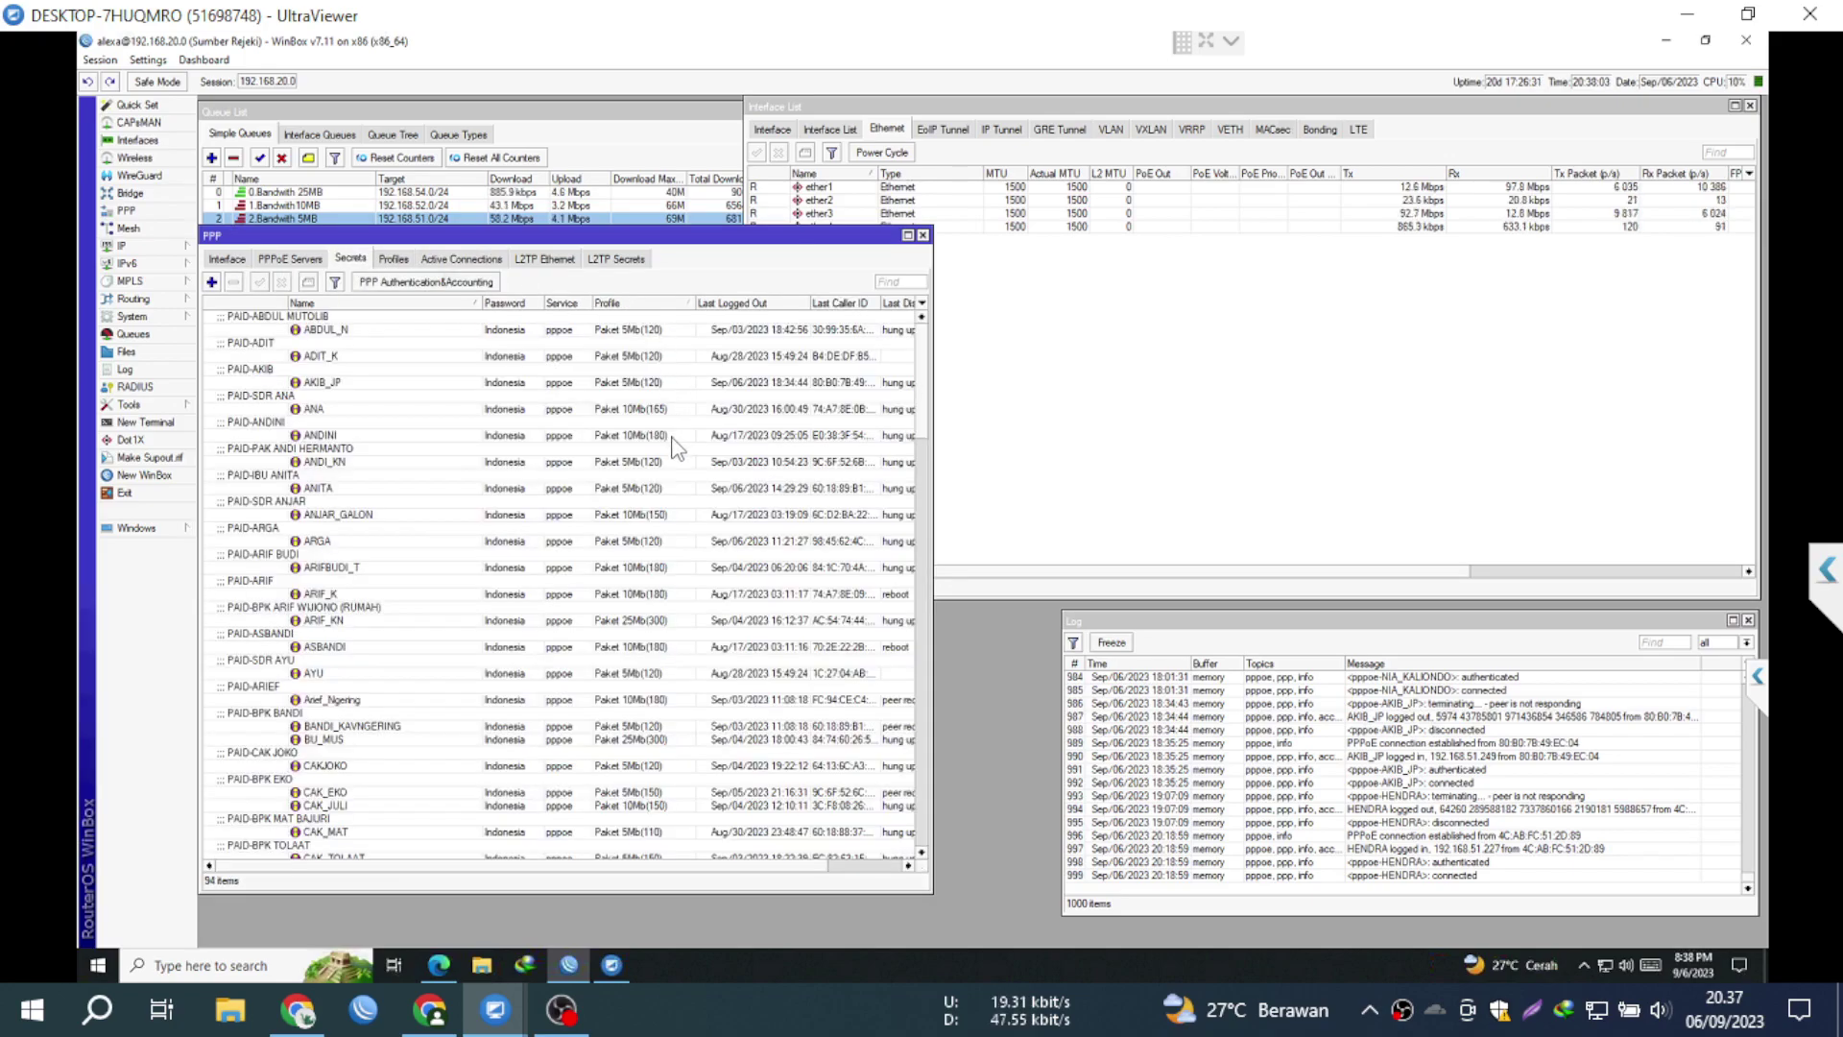
click(396, 258)
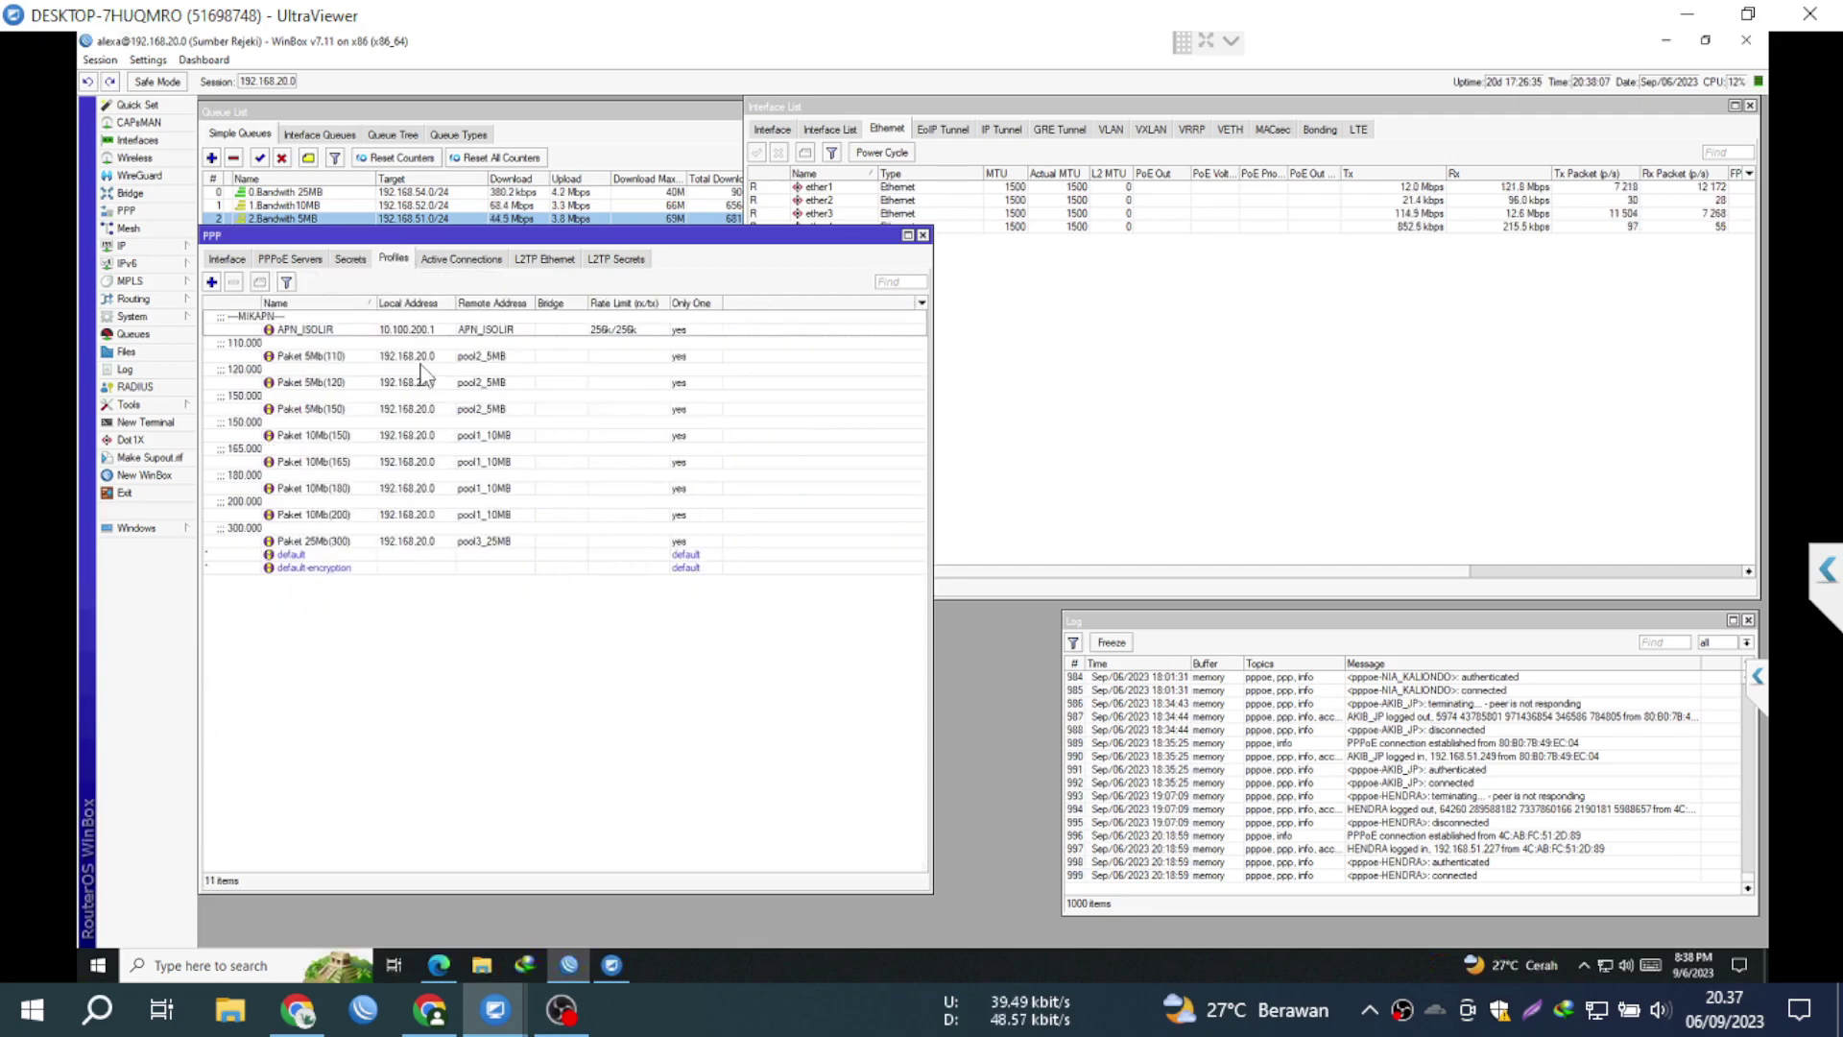
click(432, 434)
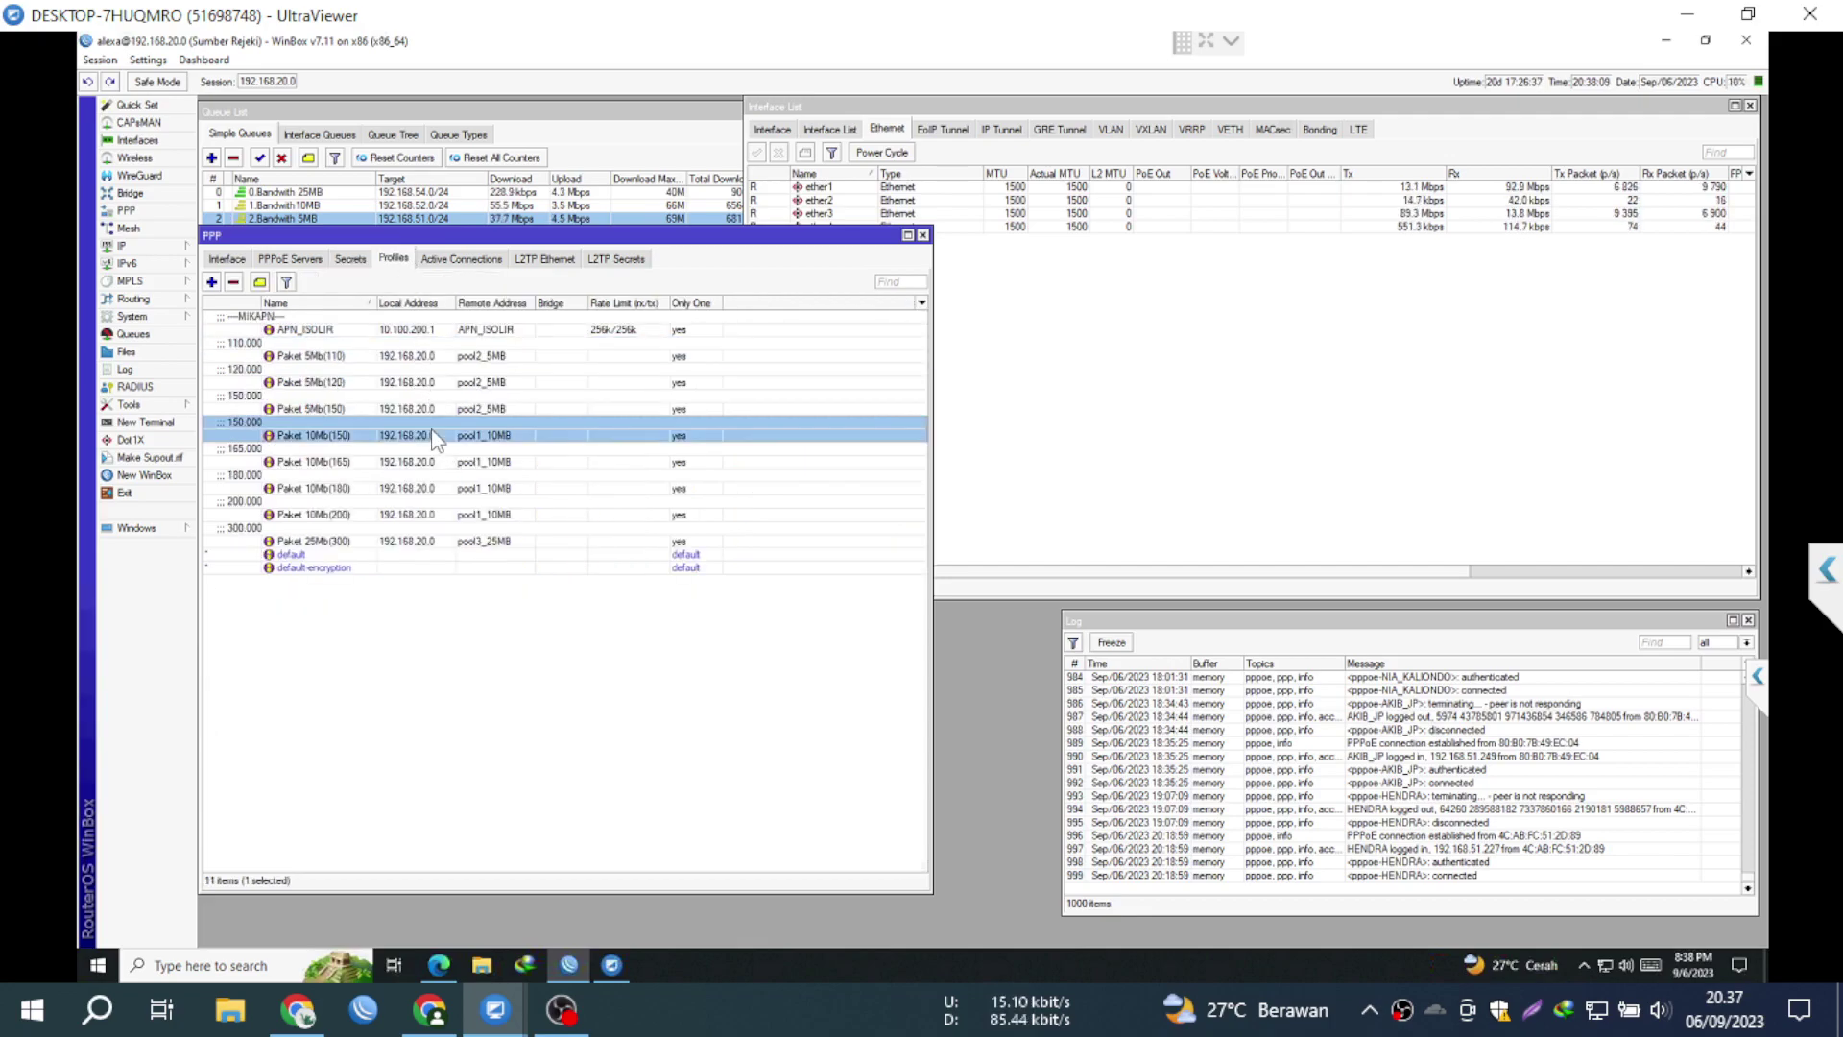
click(422, 499)
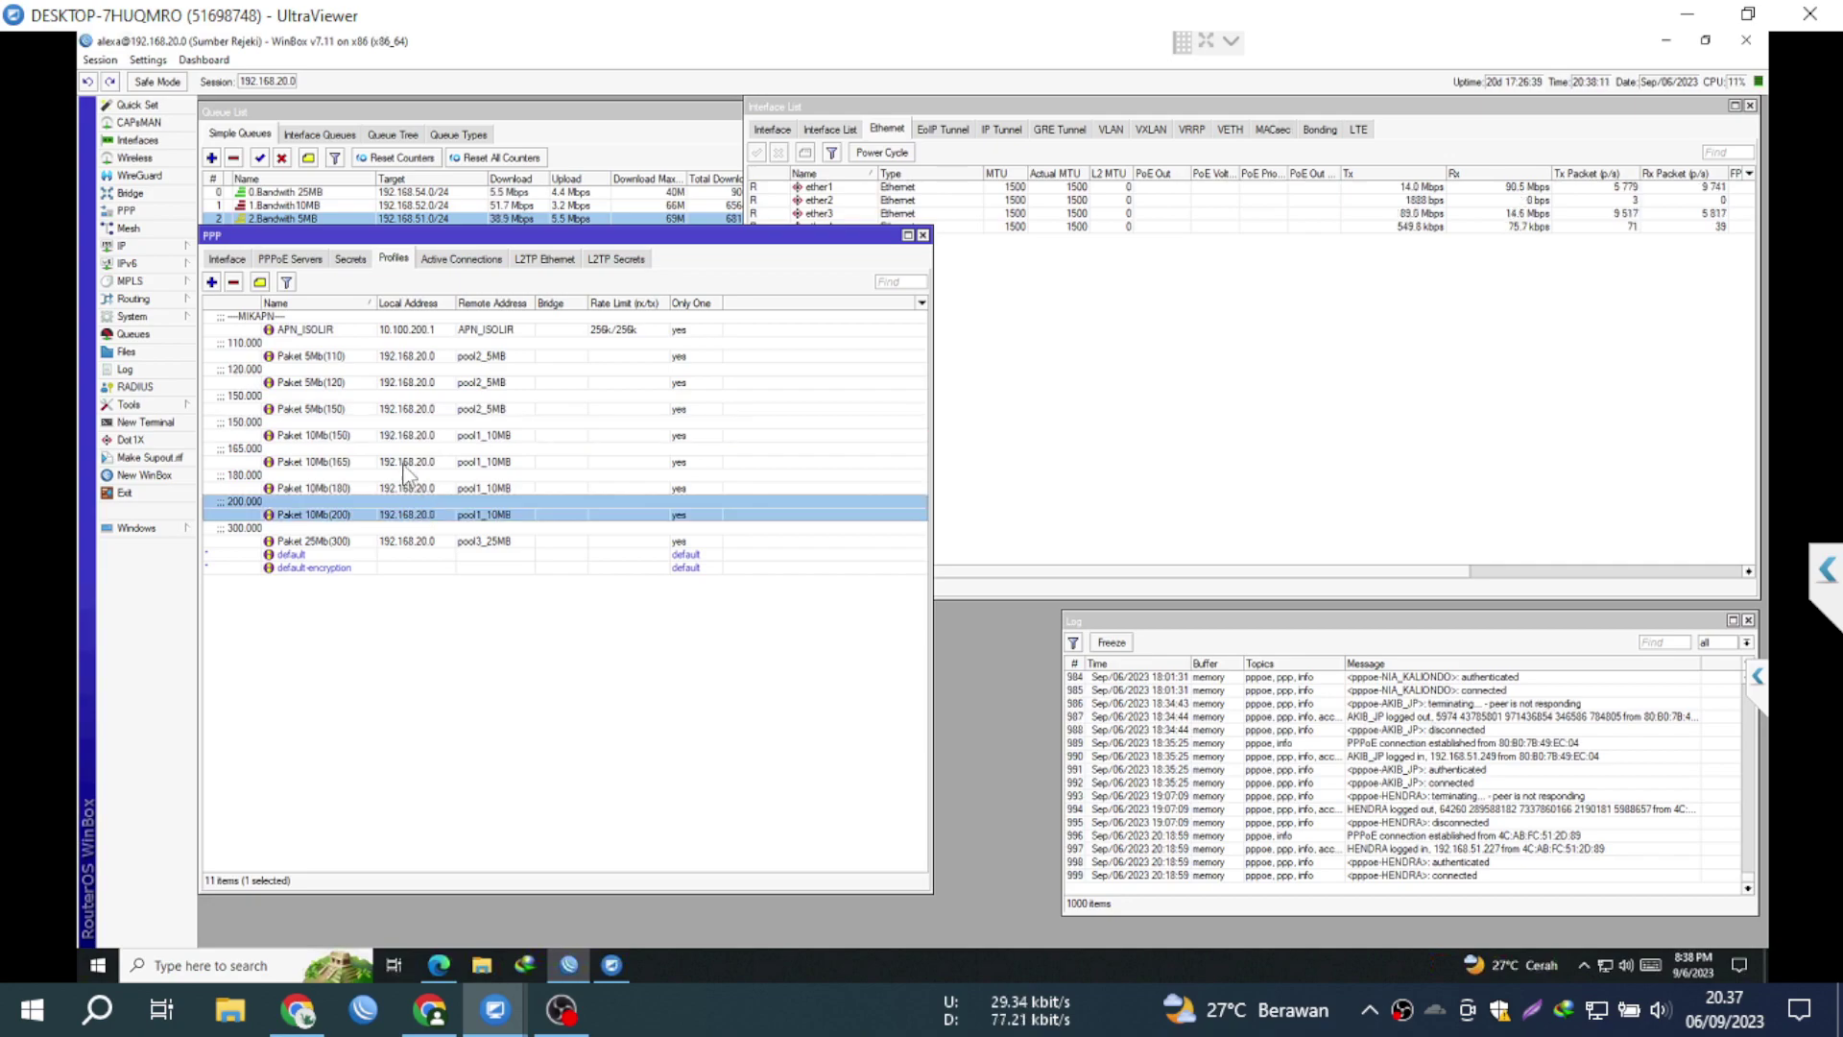
double_click(375, 434)
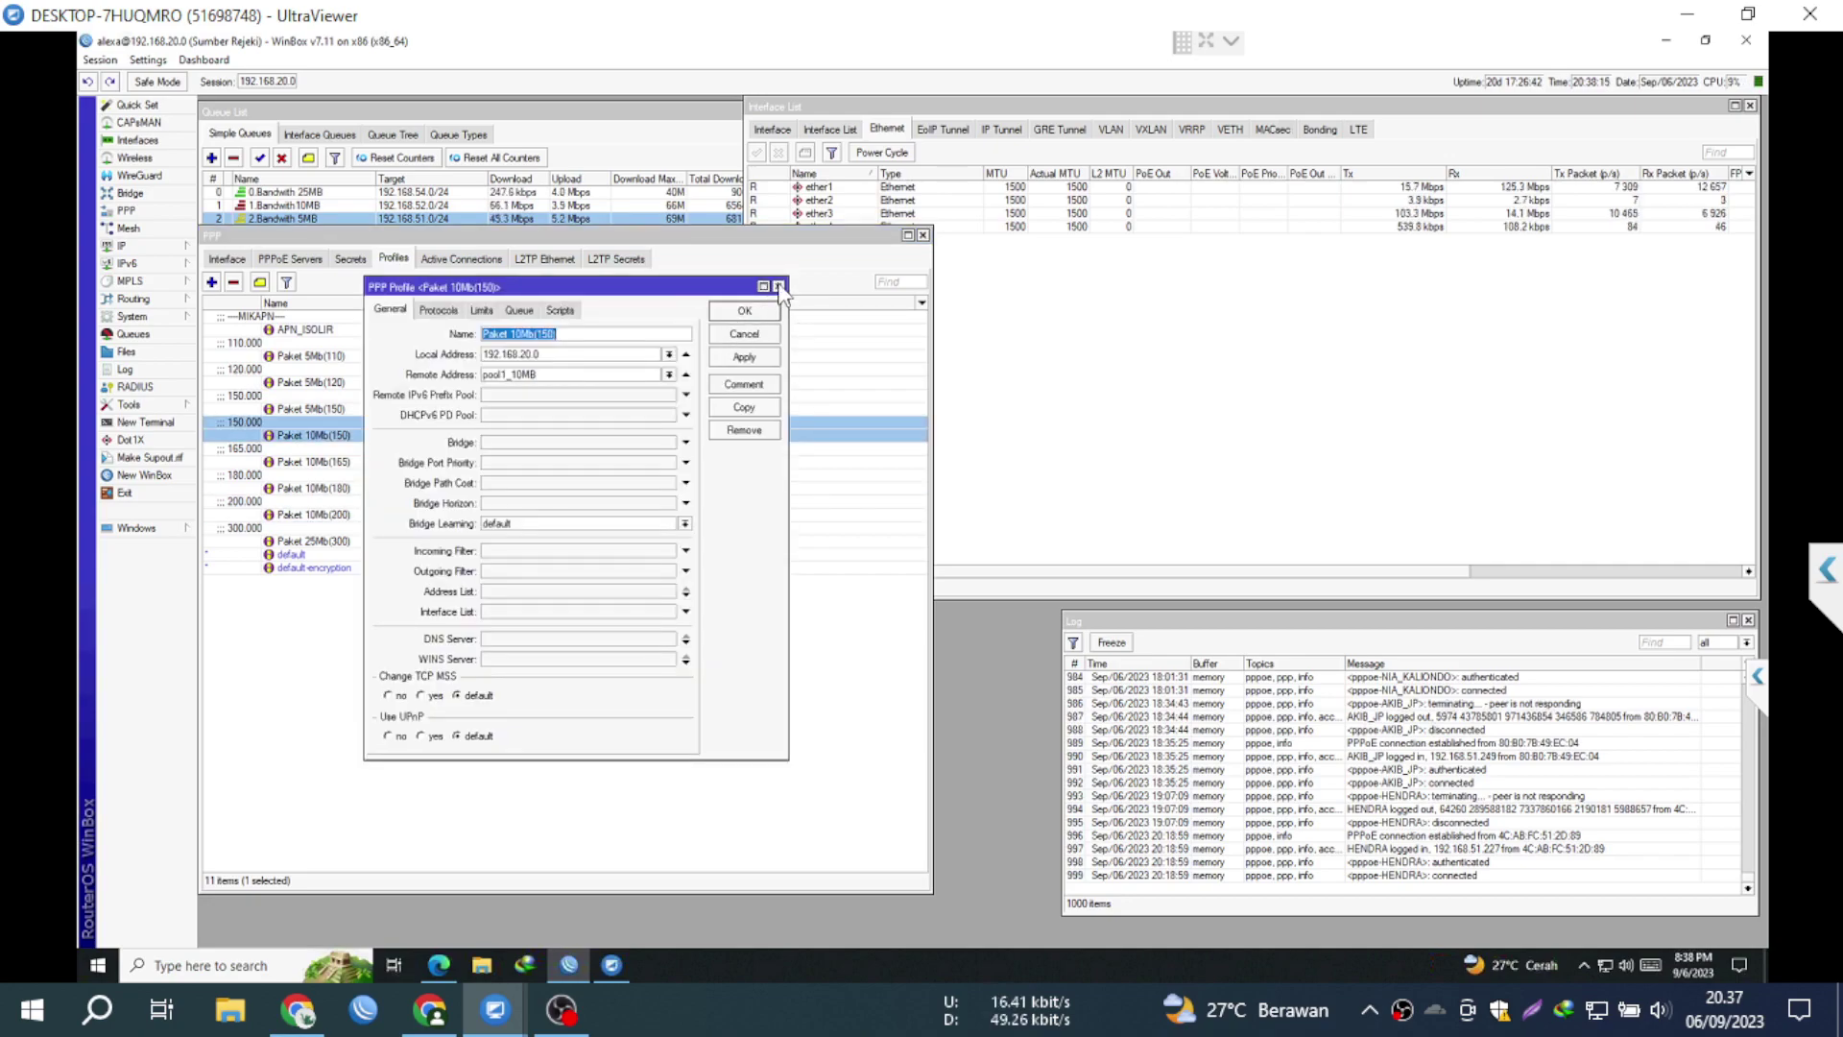
click(780, 287)
click(497, 384)
Step: Open the IP pools and check the address ranges of pool1_10MB, pool2_5MB and pool3_25MB
click(123, 246)
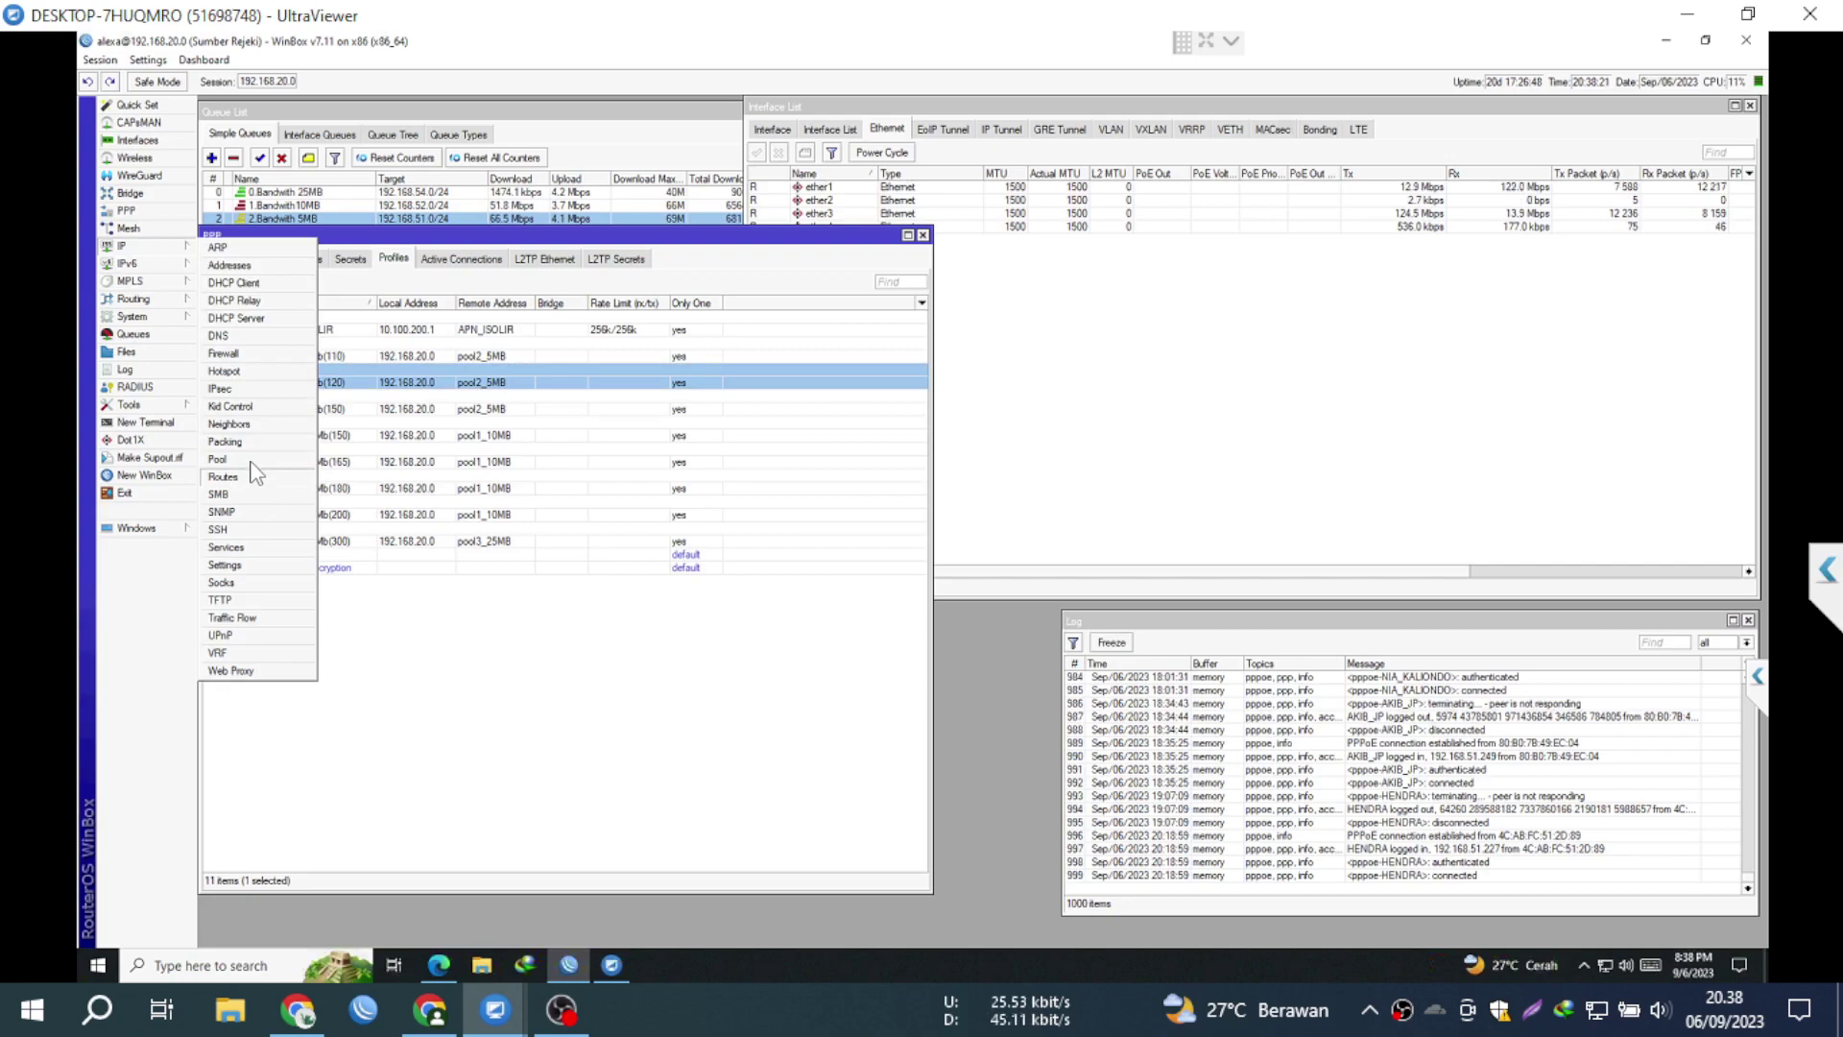
click(219, 459)
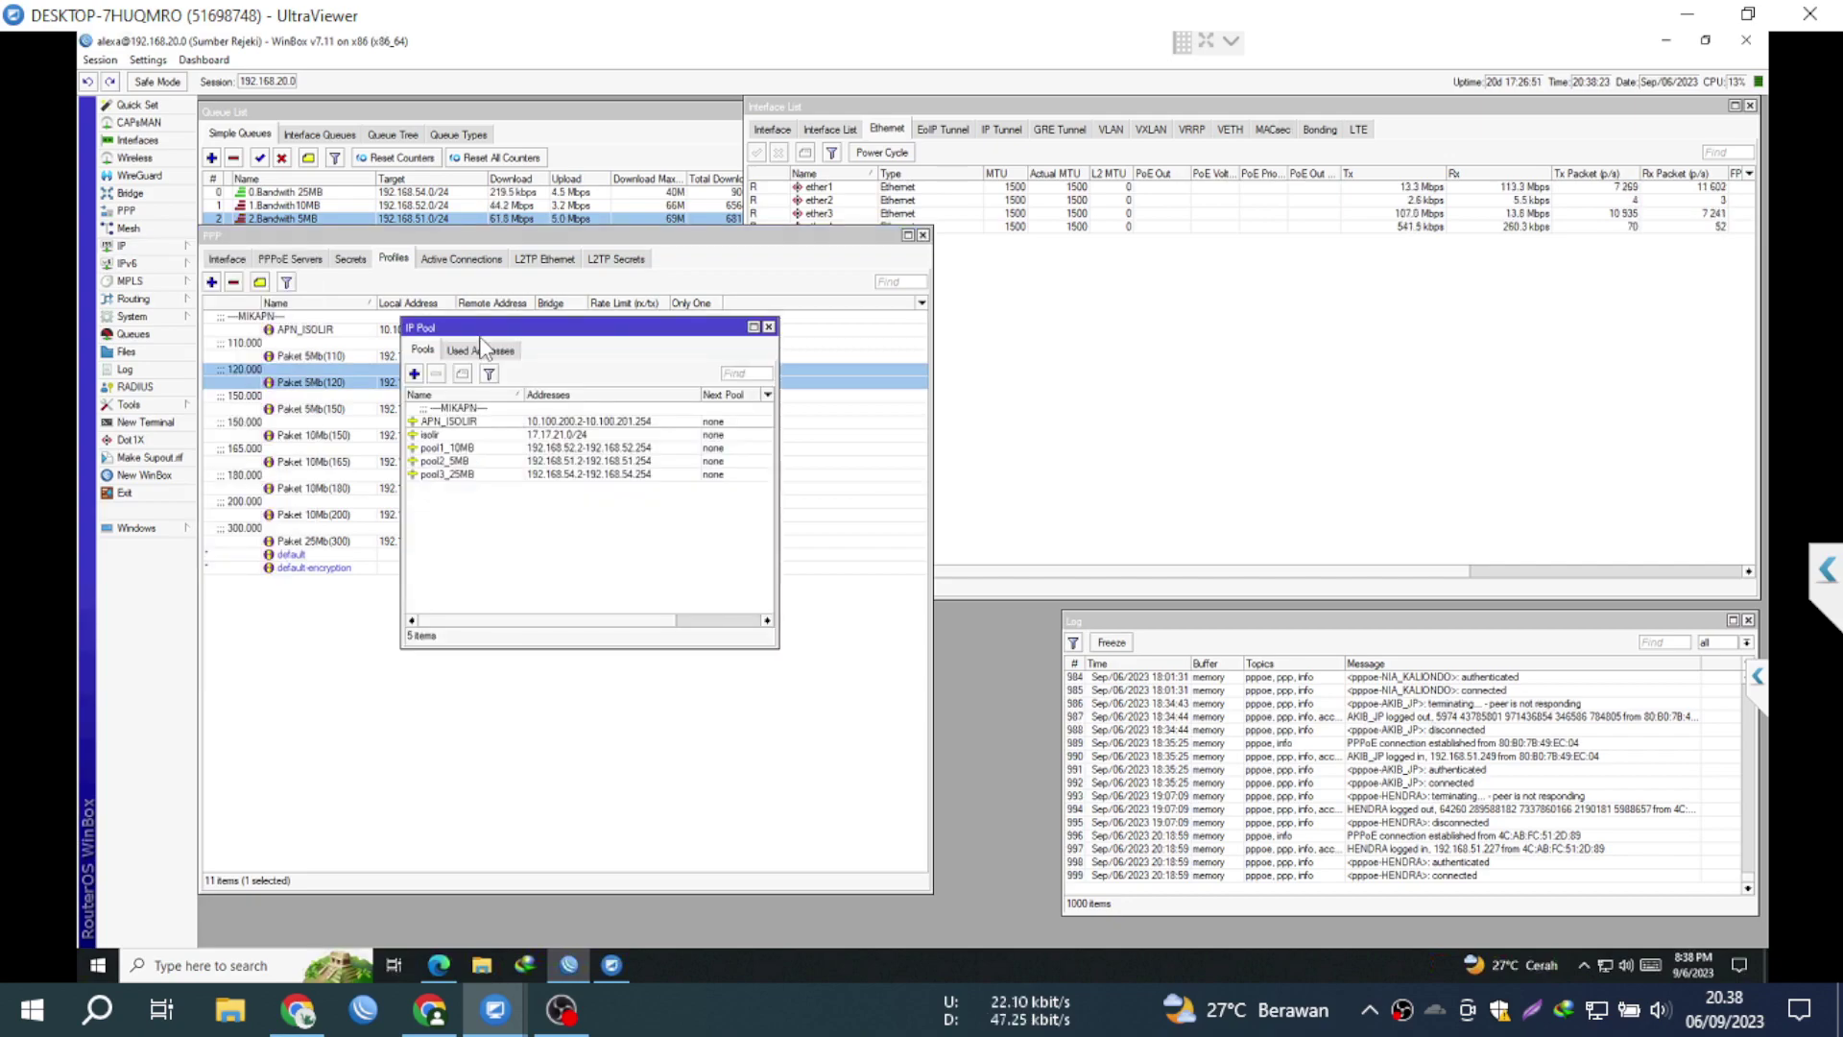
drag(480, 332, 651, 333)
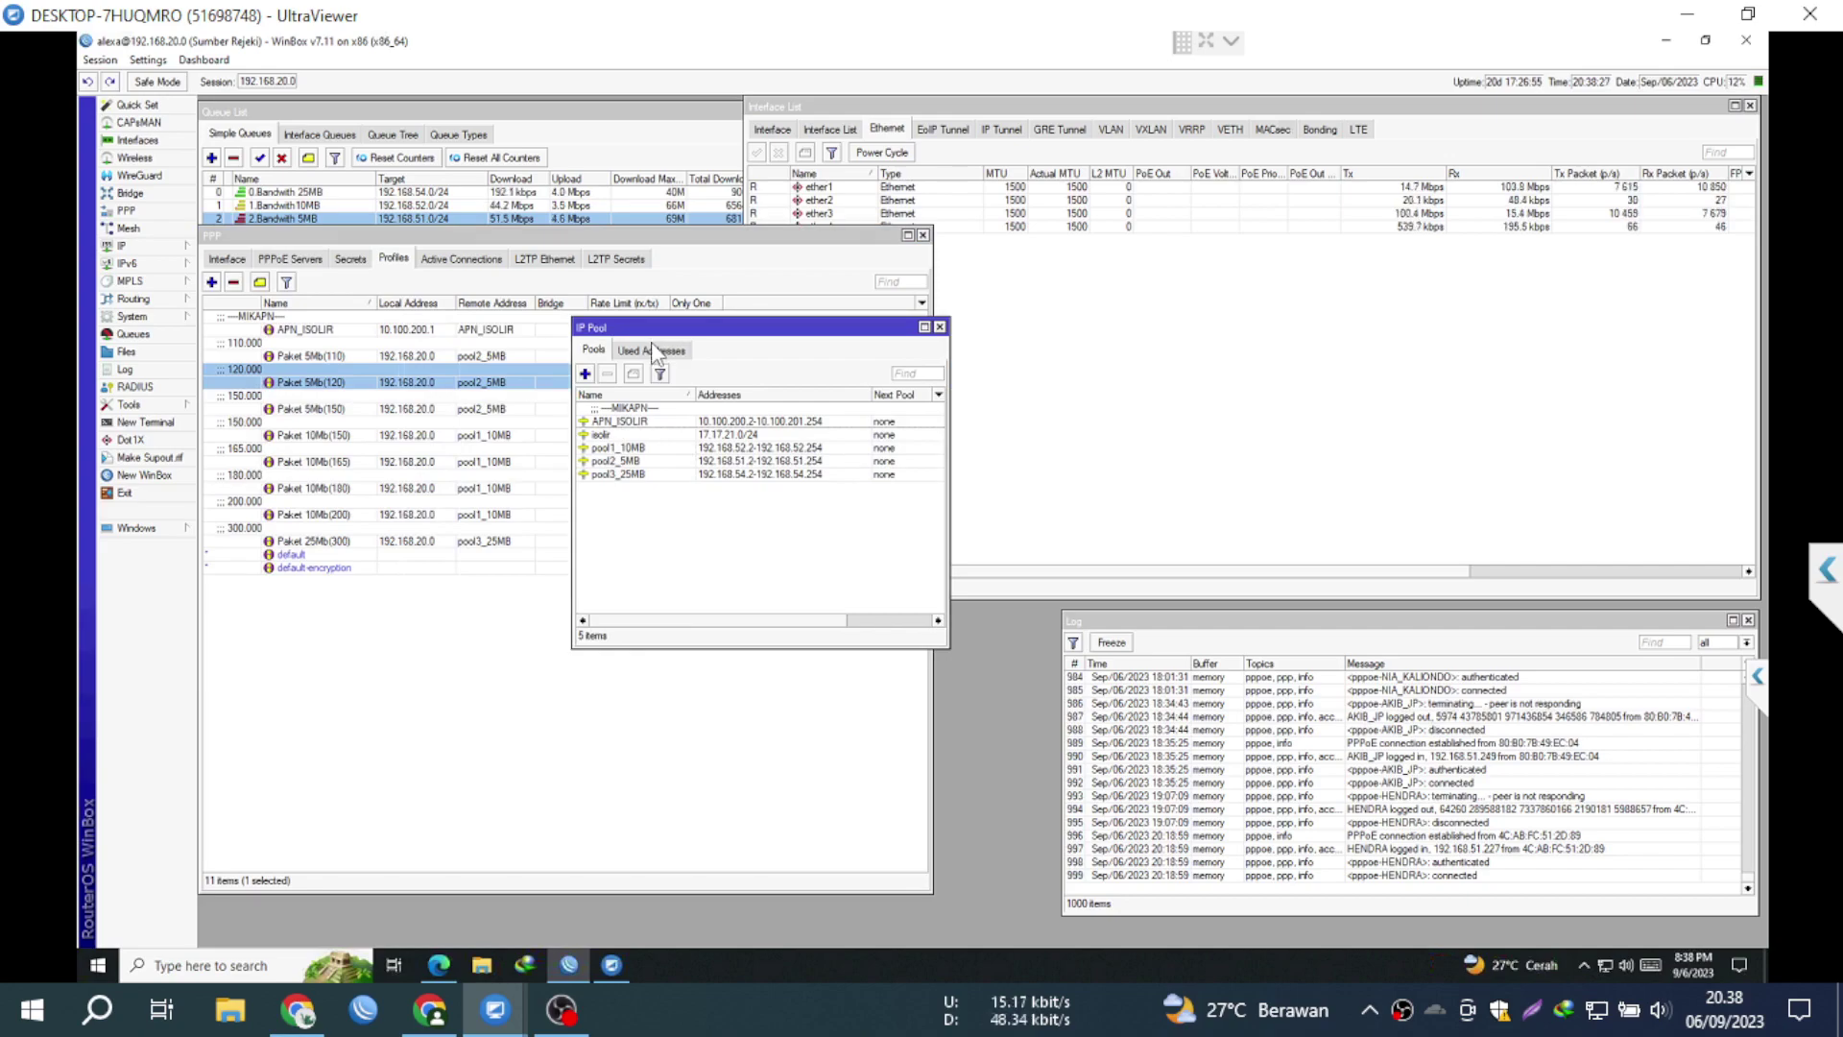
click(727, 475)
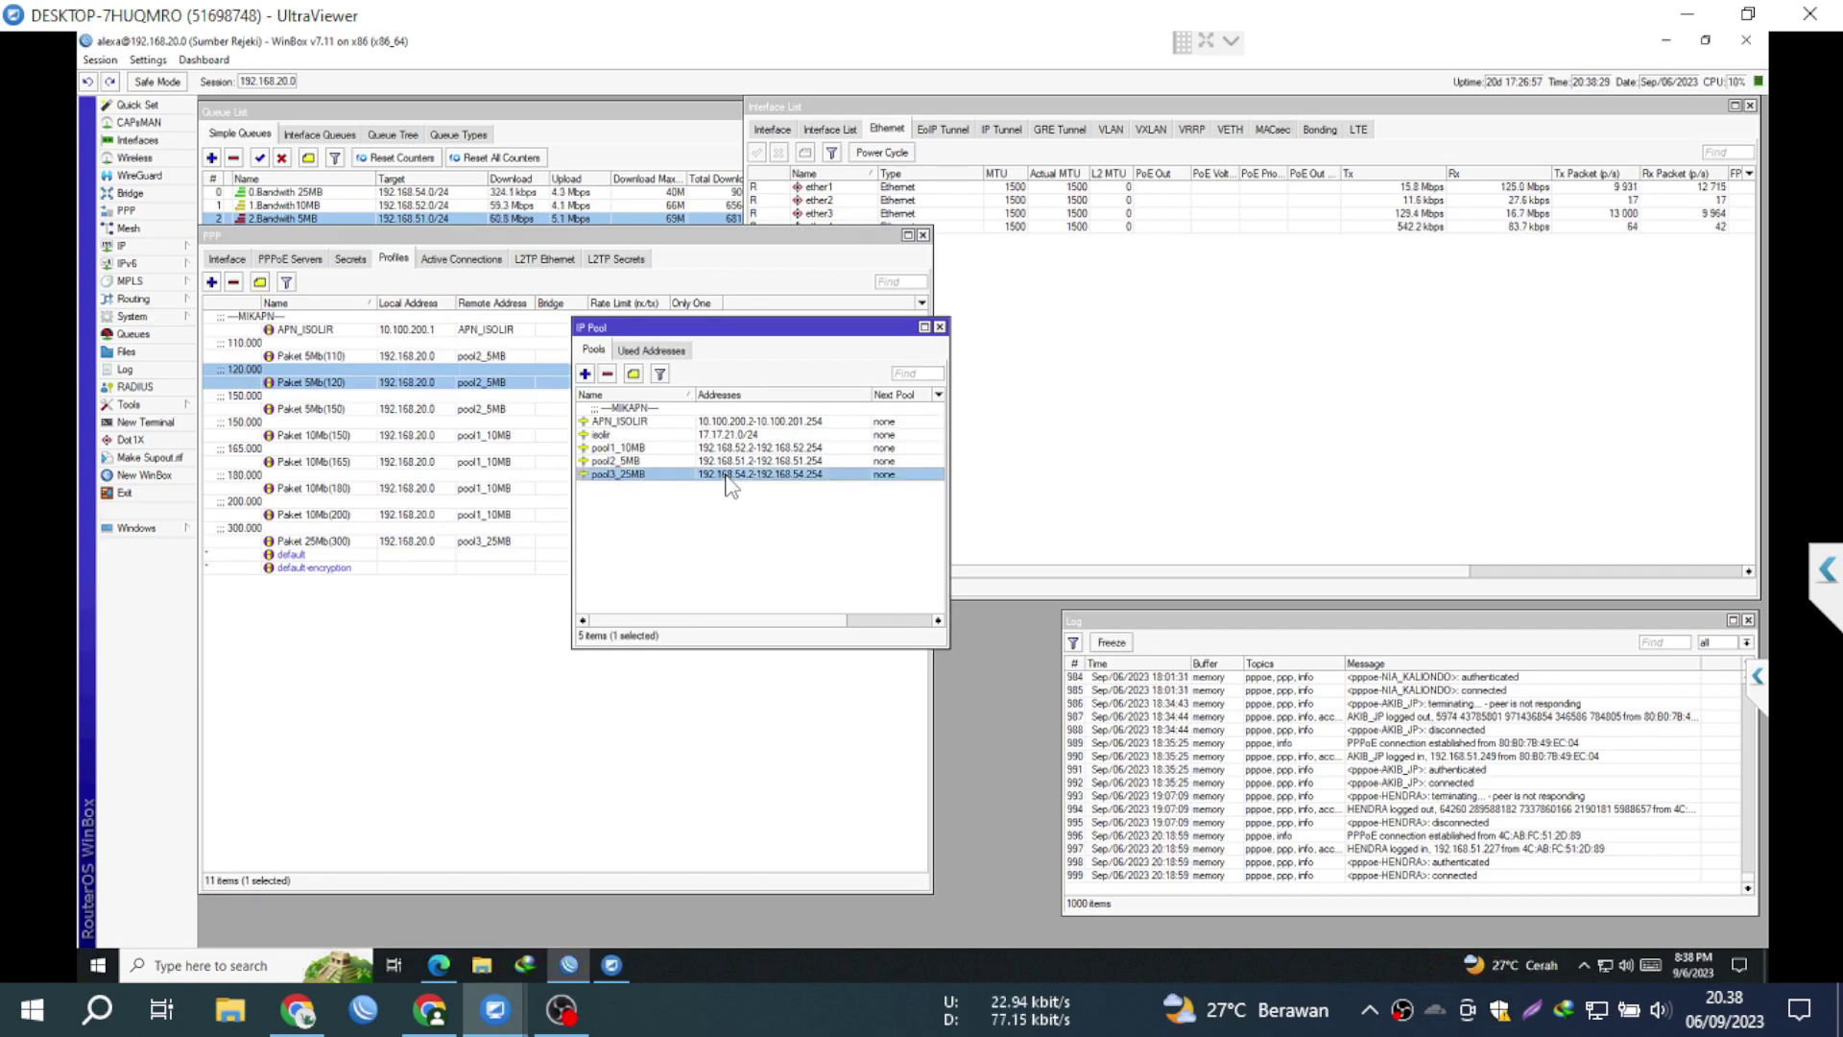
click(721, 462)
click(717, 448)
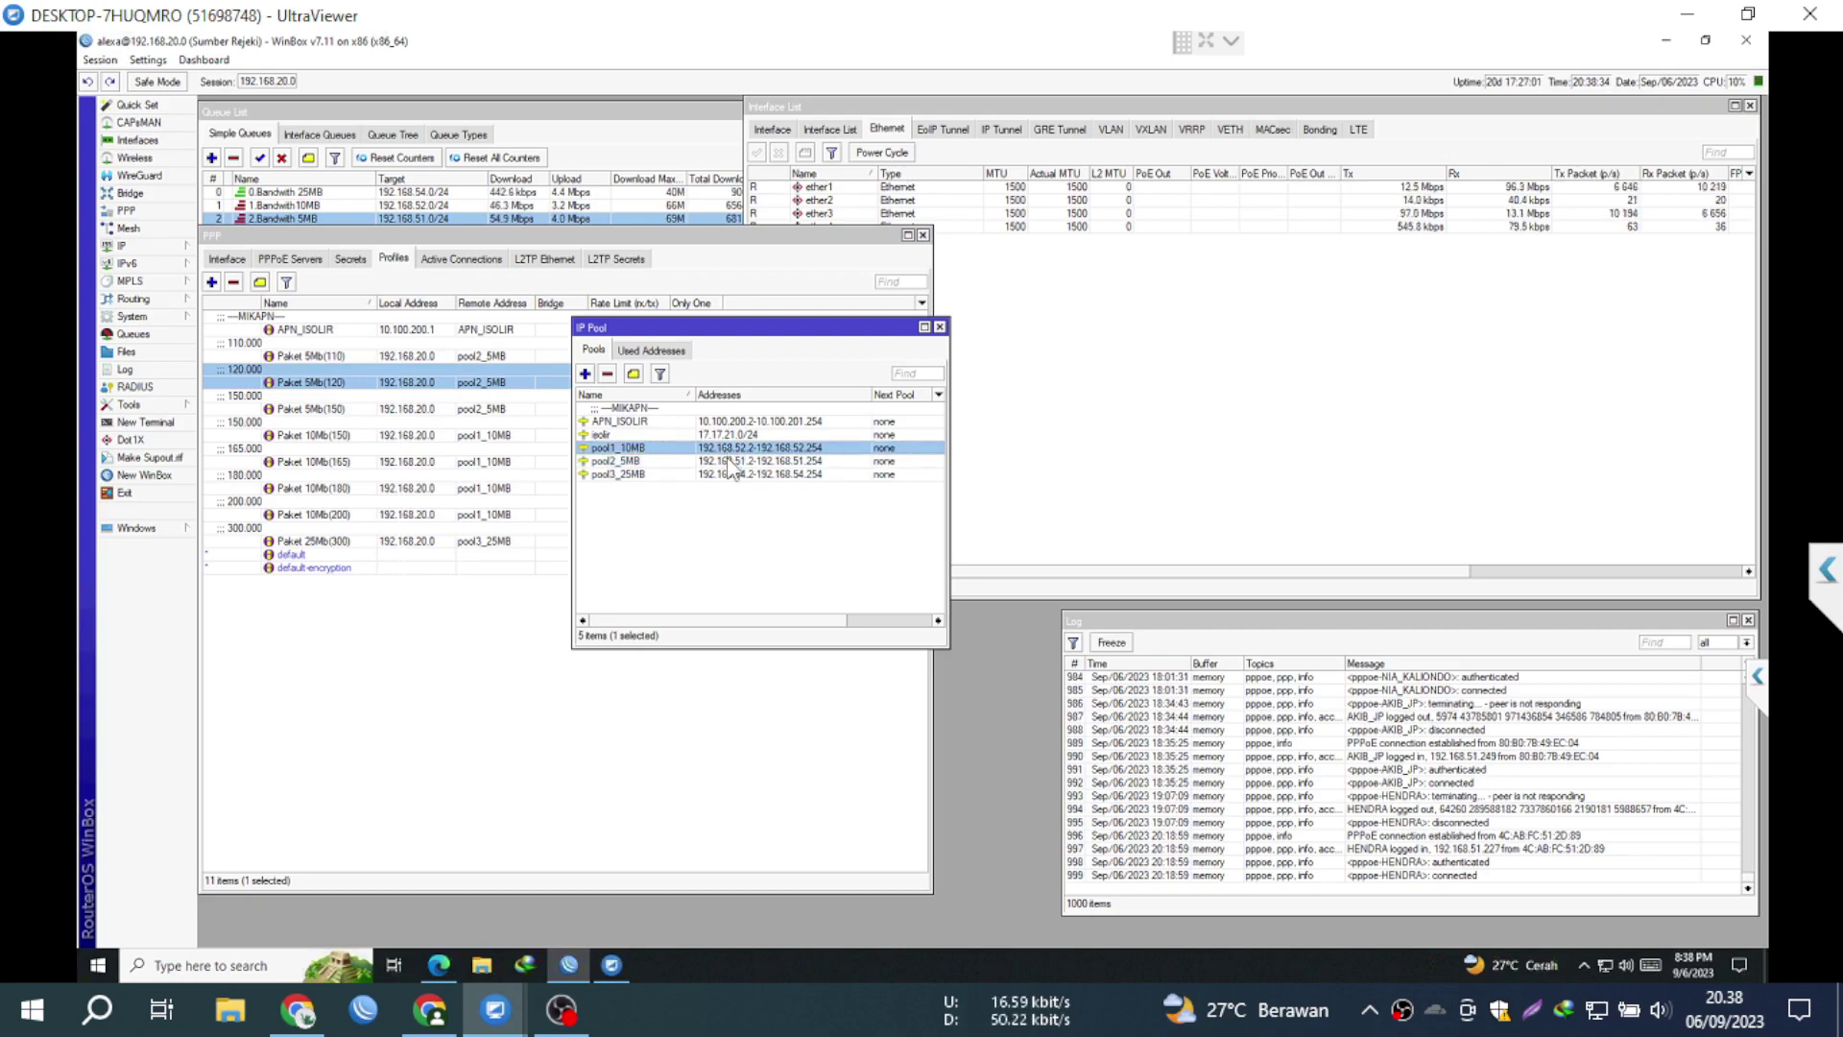
click(727, 458)
click(722, 447)
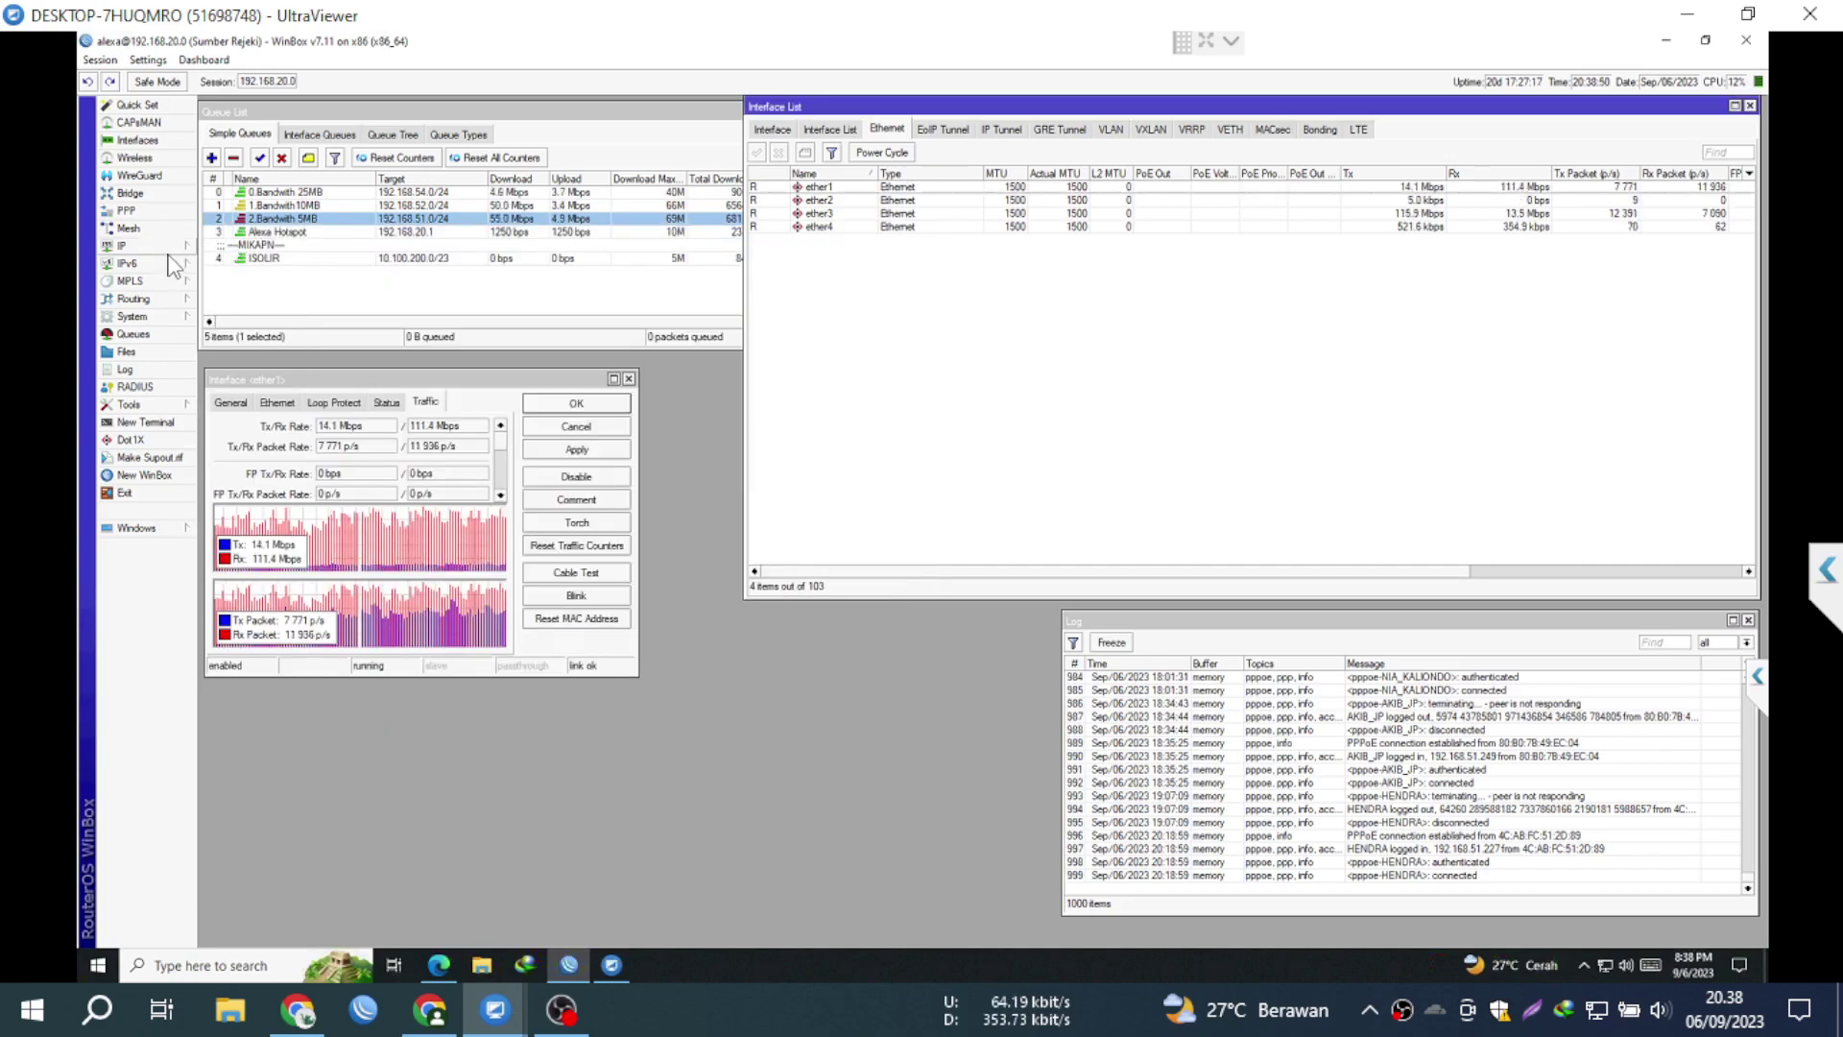
Step: Add a firewall address list entry named ACC with the address 192.168.0.0/16
click(122, 245)
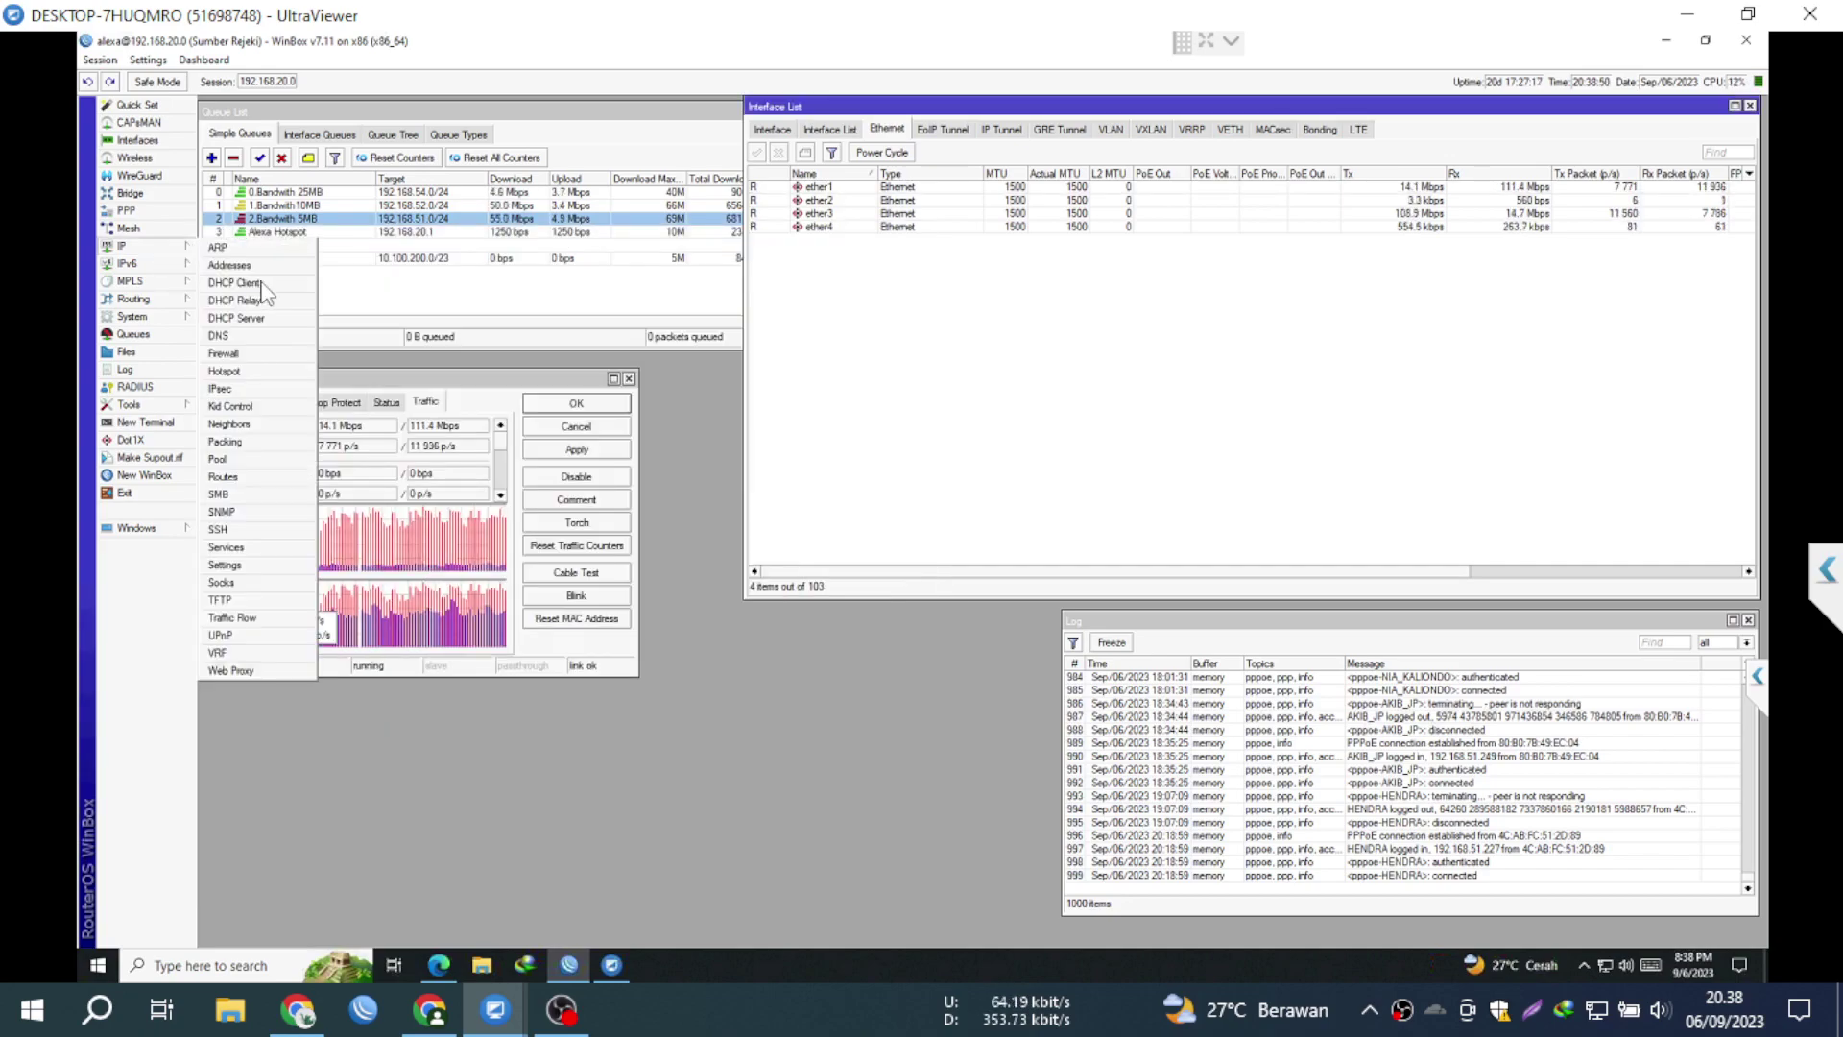
click(265, 353)
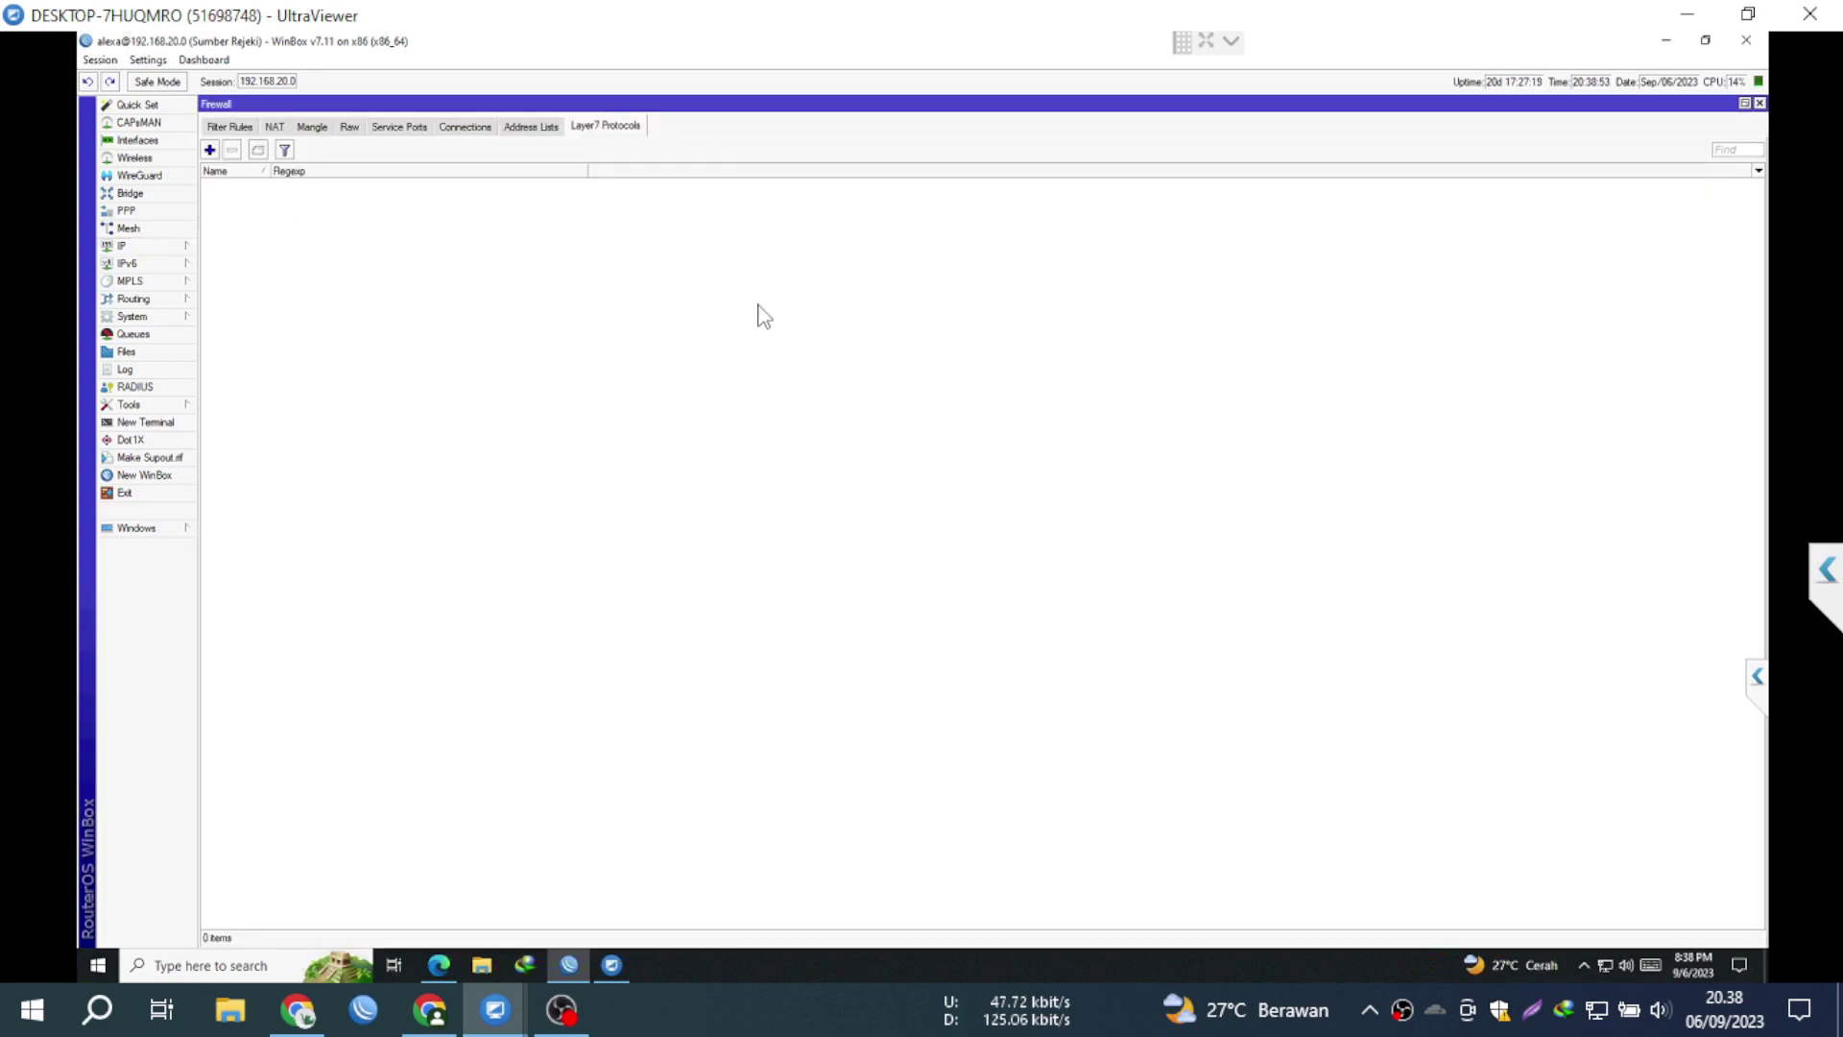
click(538, 127)
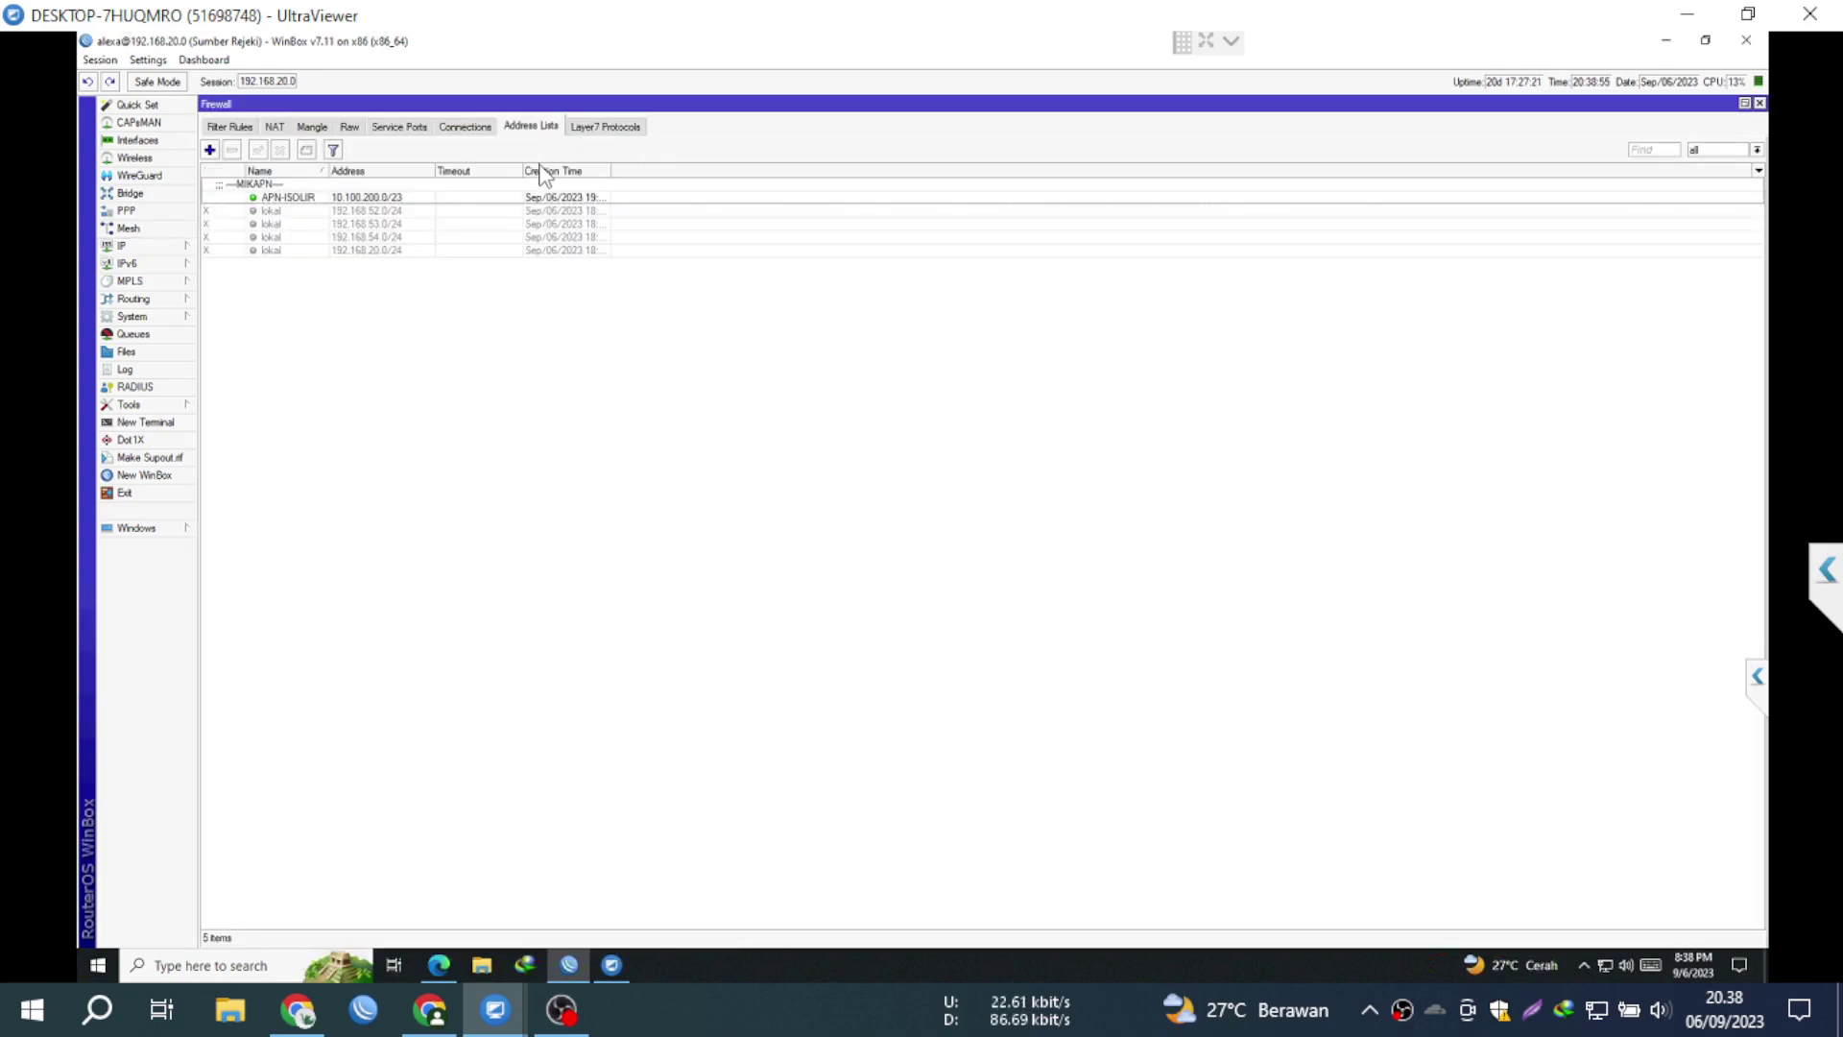
click(210, 150)
text(ACCC)
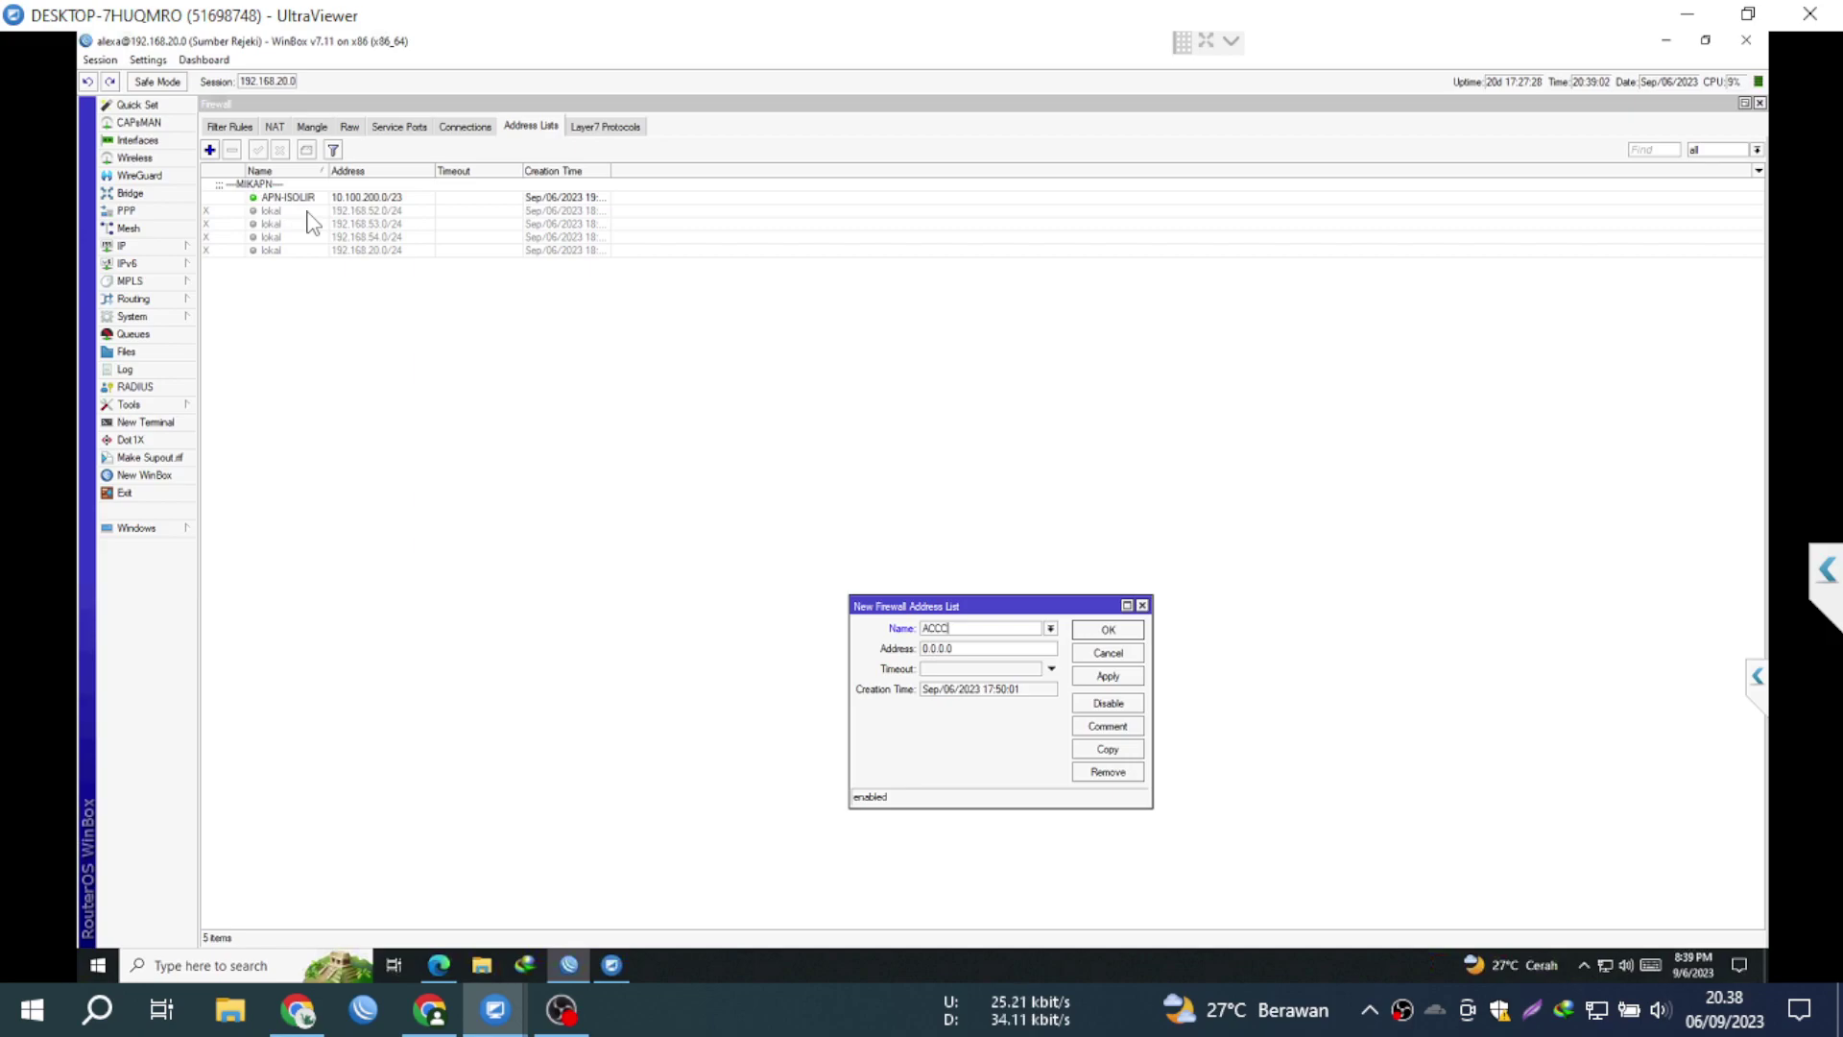
key(BackSpace)
text(192)
key(BackSpace)
text(8.0.0)
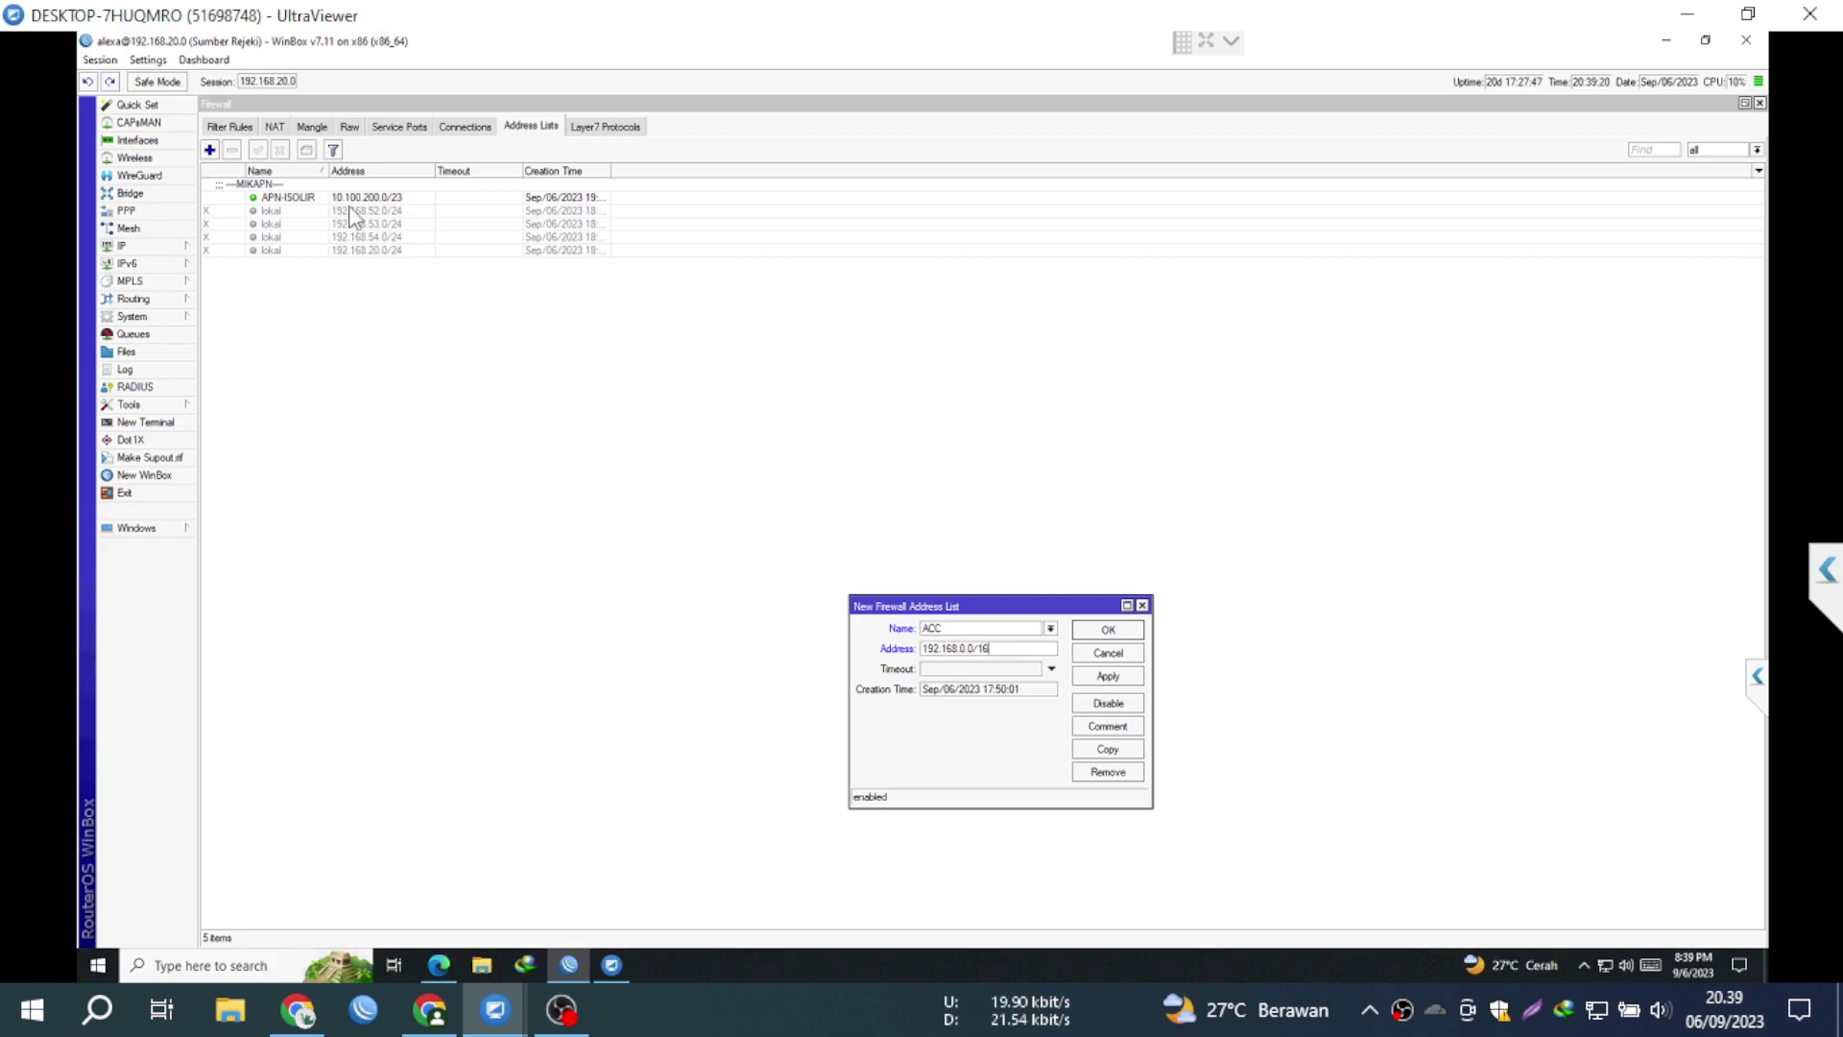
click(1108, 677)
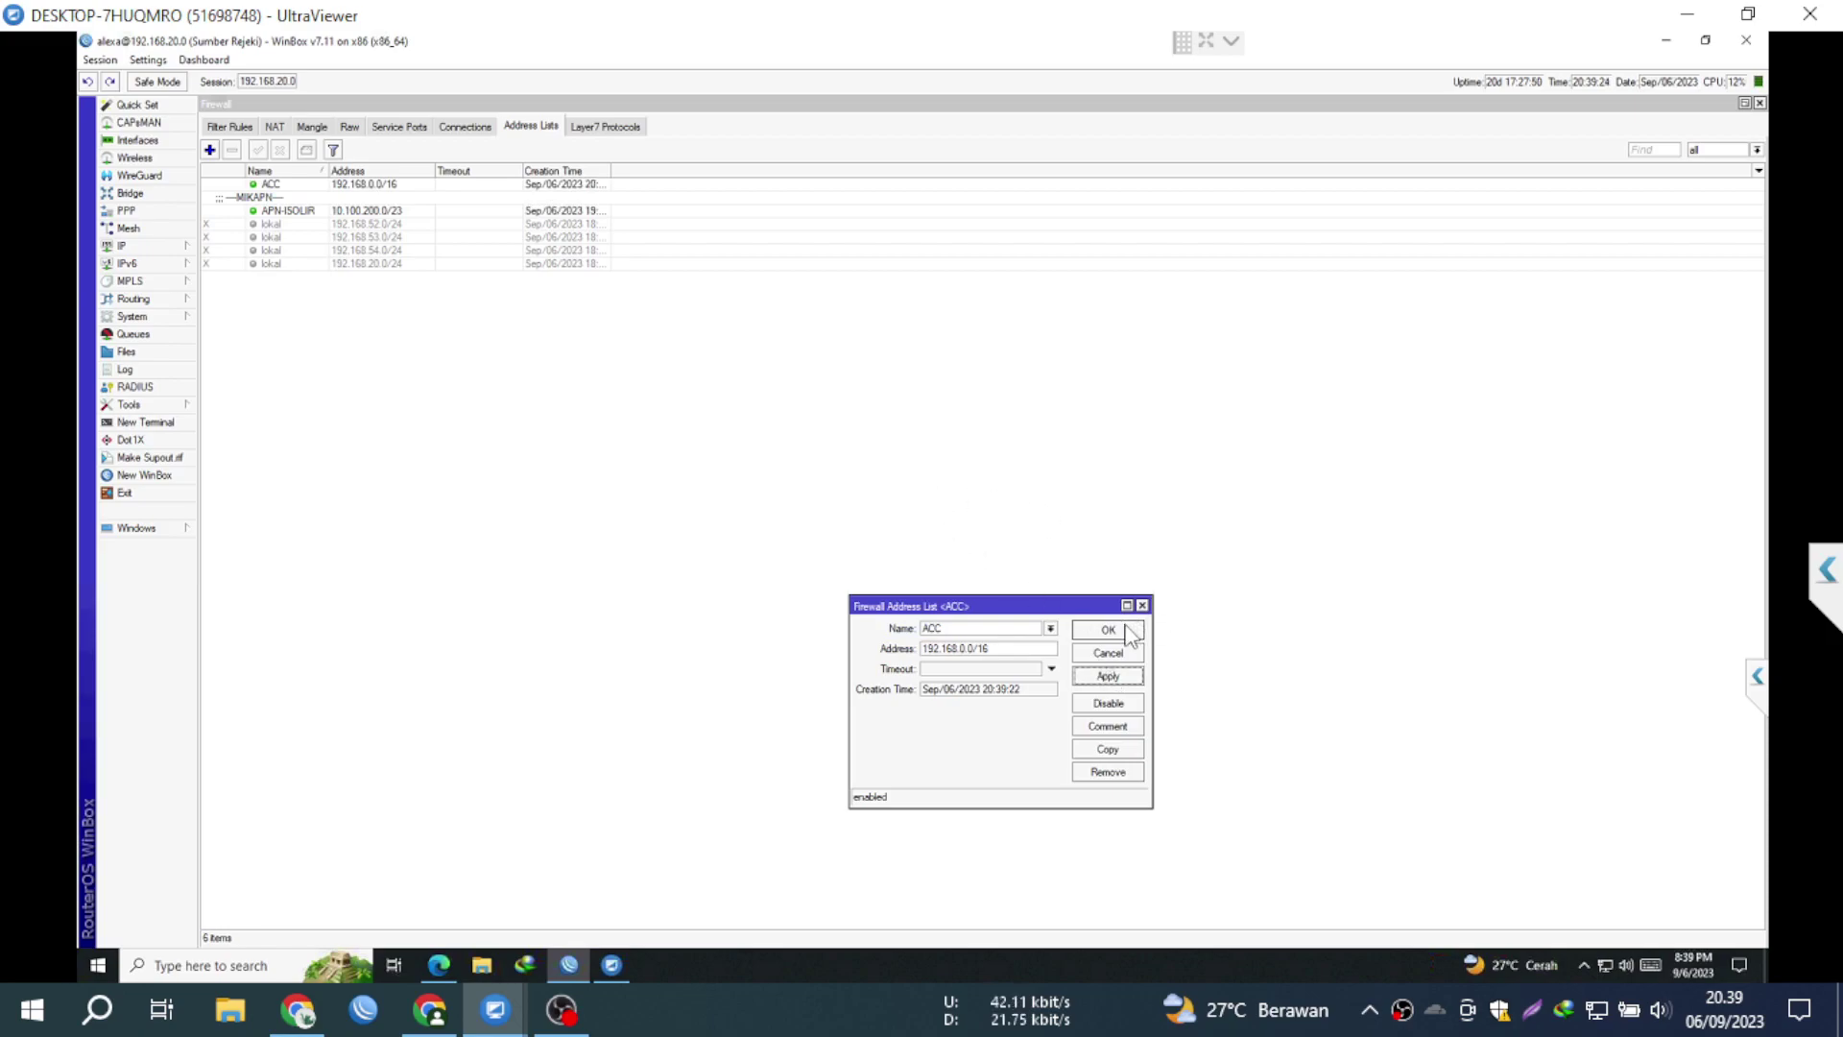
click(1109, 630)
Step: Delete all the existing disabled YOUTUBE rules from the firewall's raw table
click(351, 128)
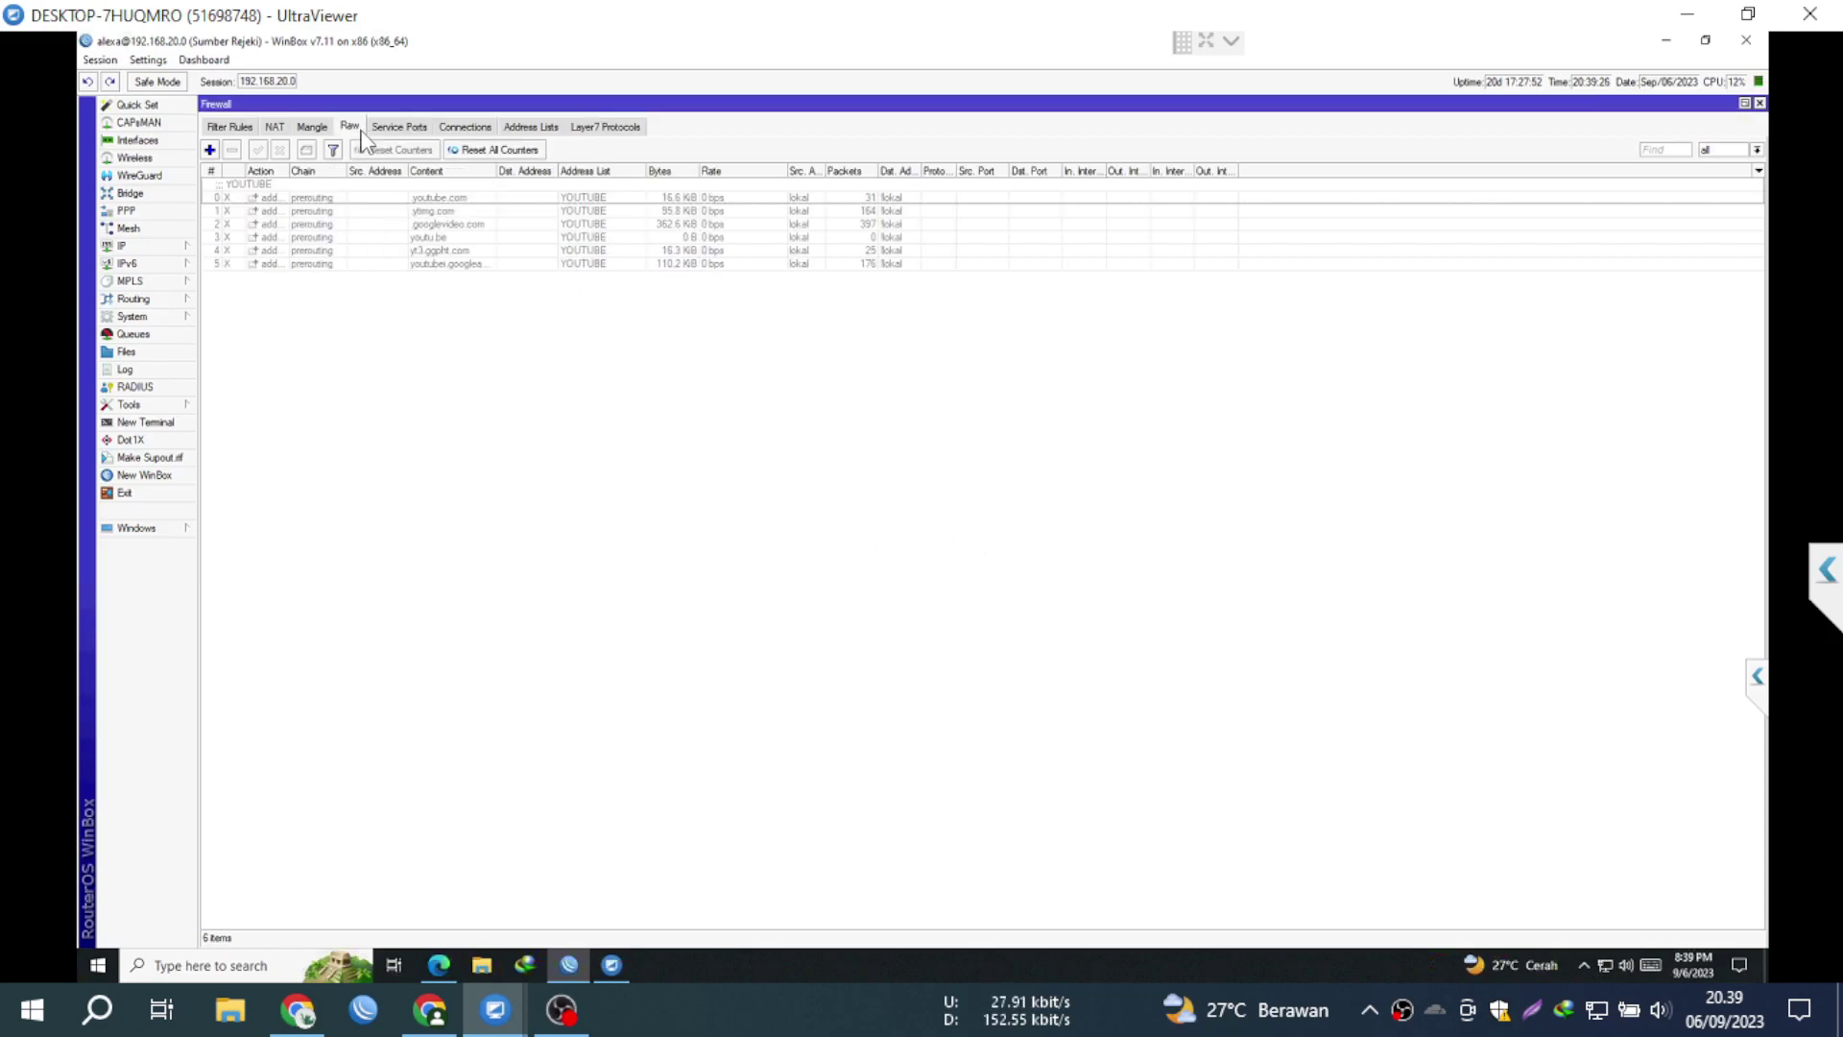
click(526, 265)
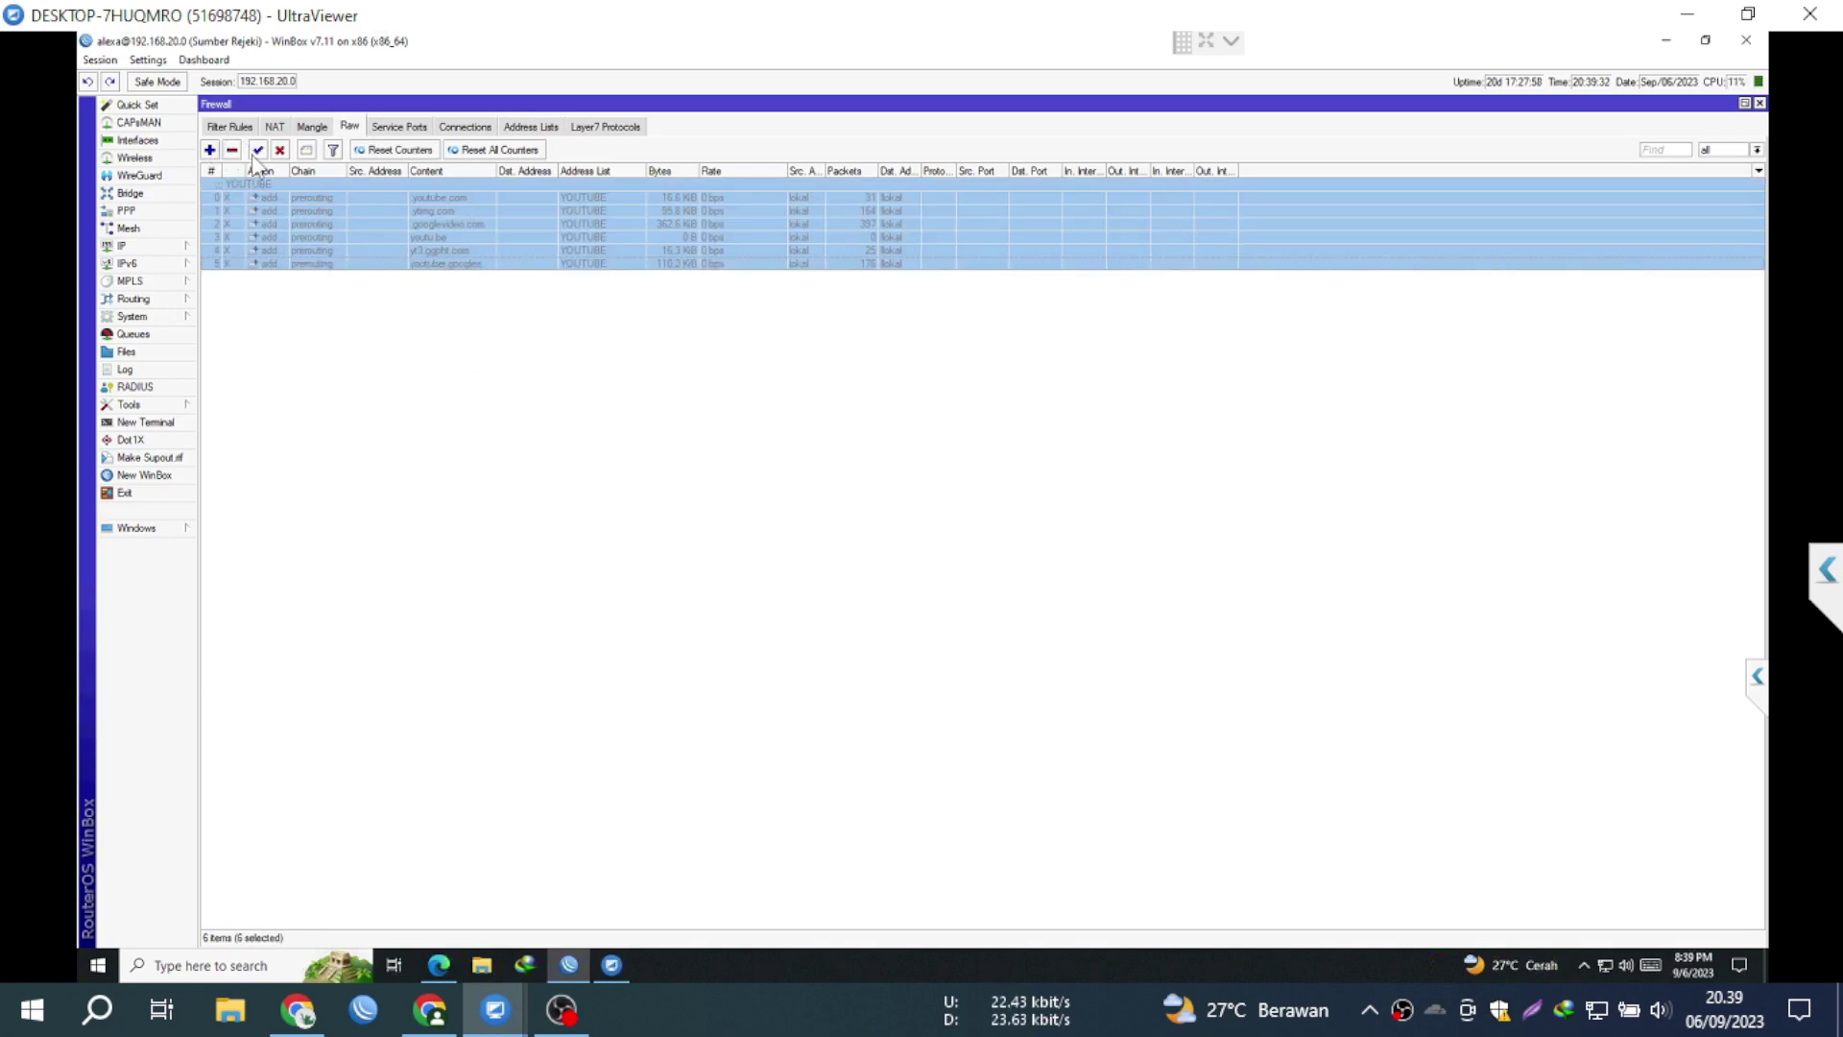
click(233, 149)
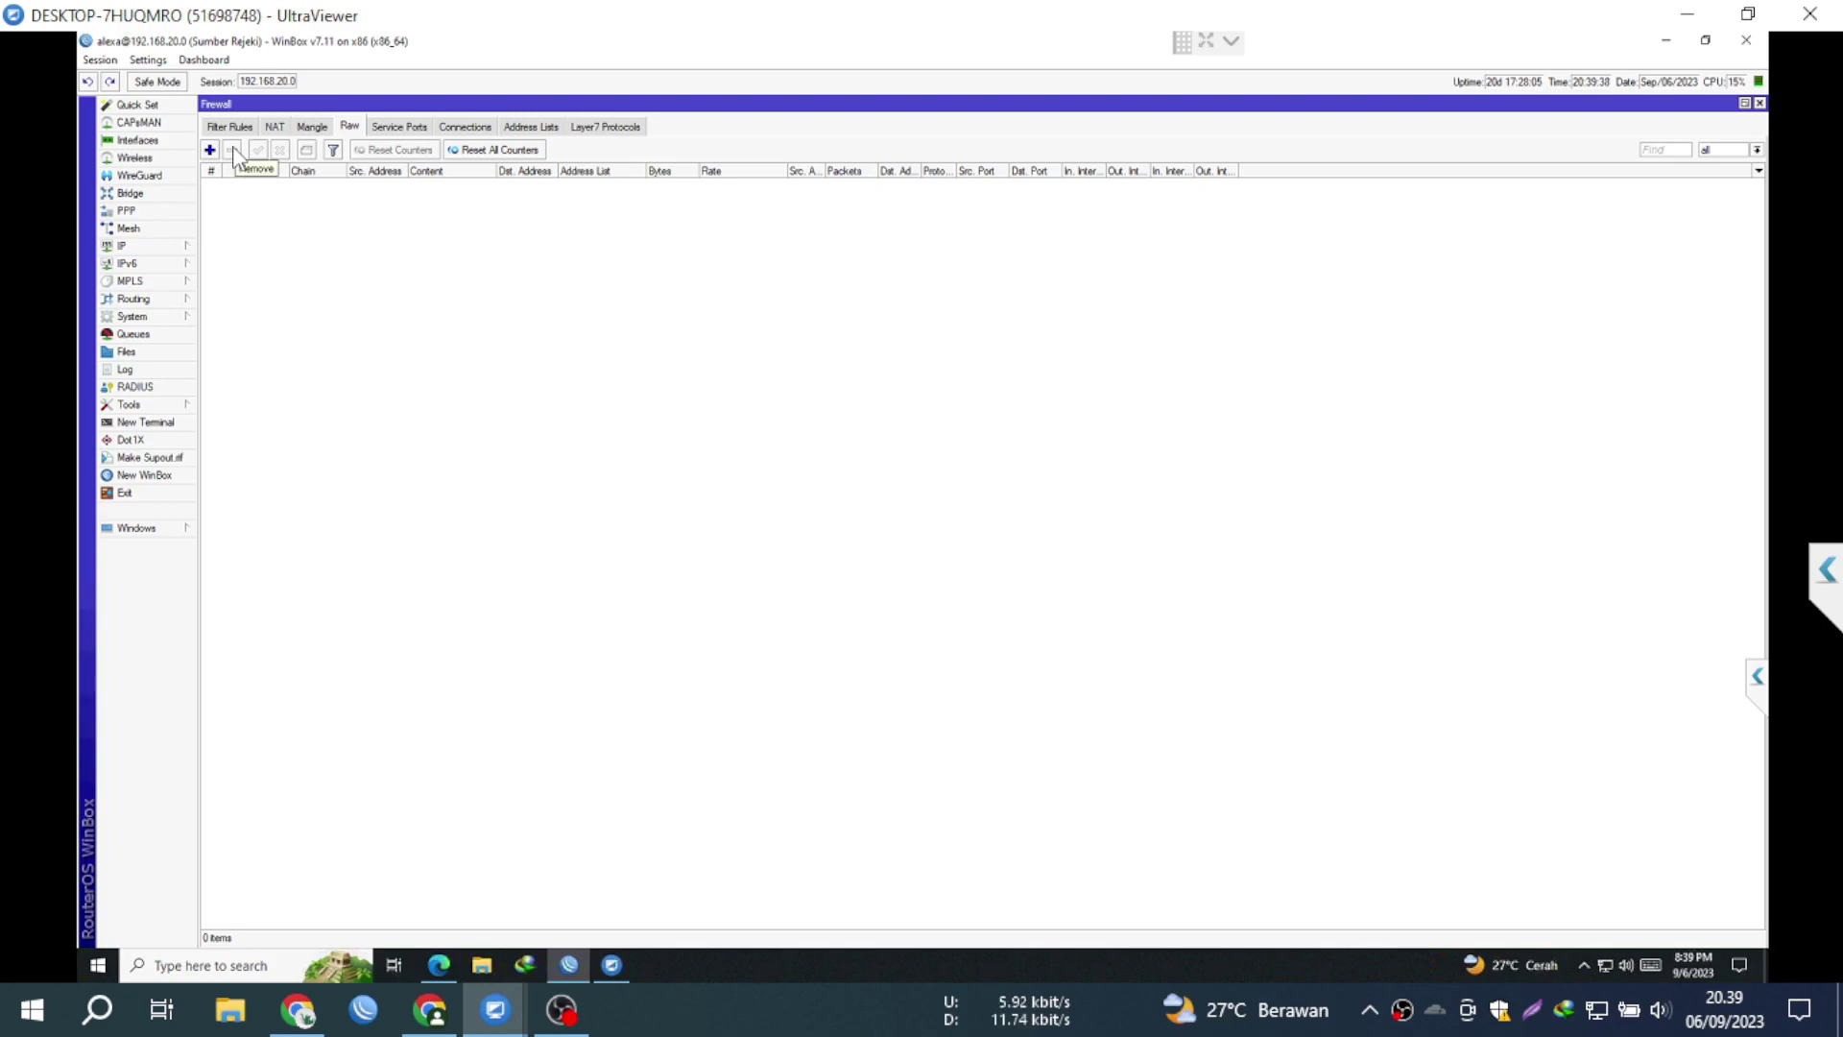
Step: Copy the whole /ip firewall raw script from rawmei.rsc in Visual Studio Code and run it in a new router terminal in the UltraViewer session
key(alt+Tab)
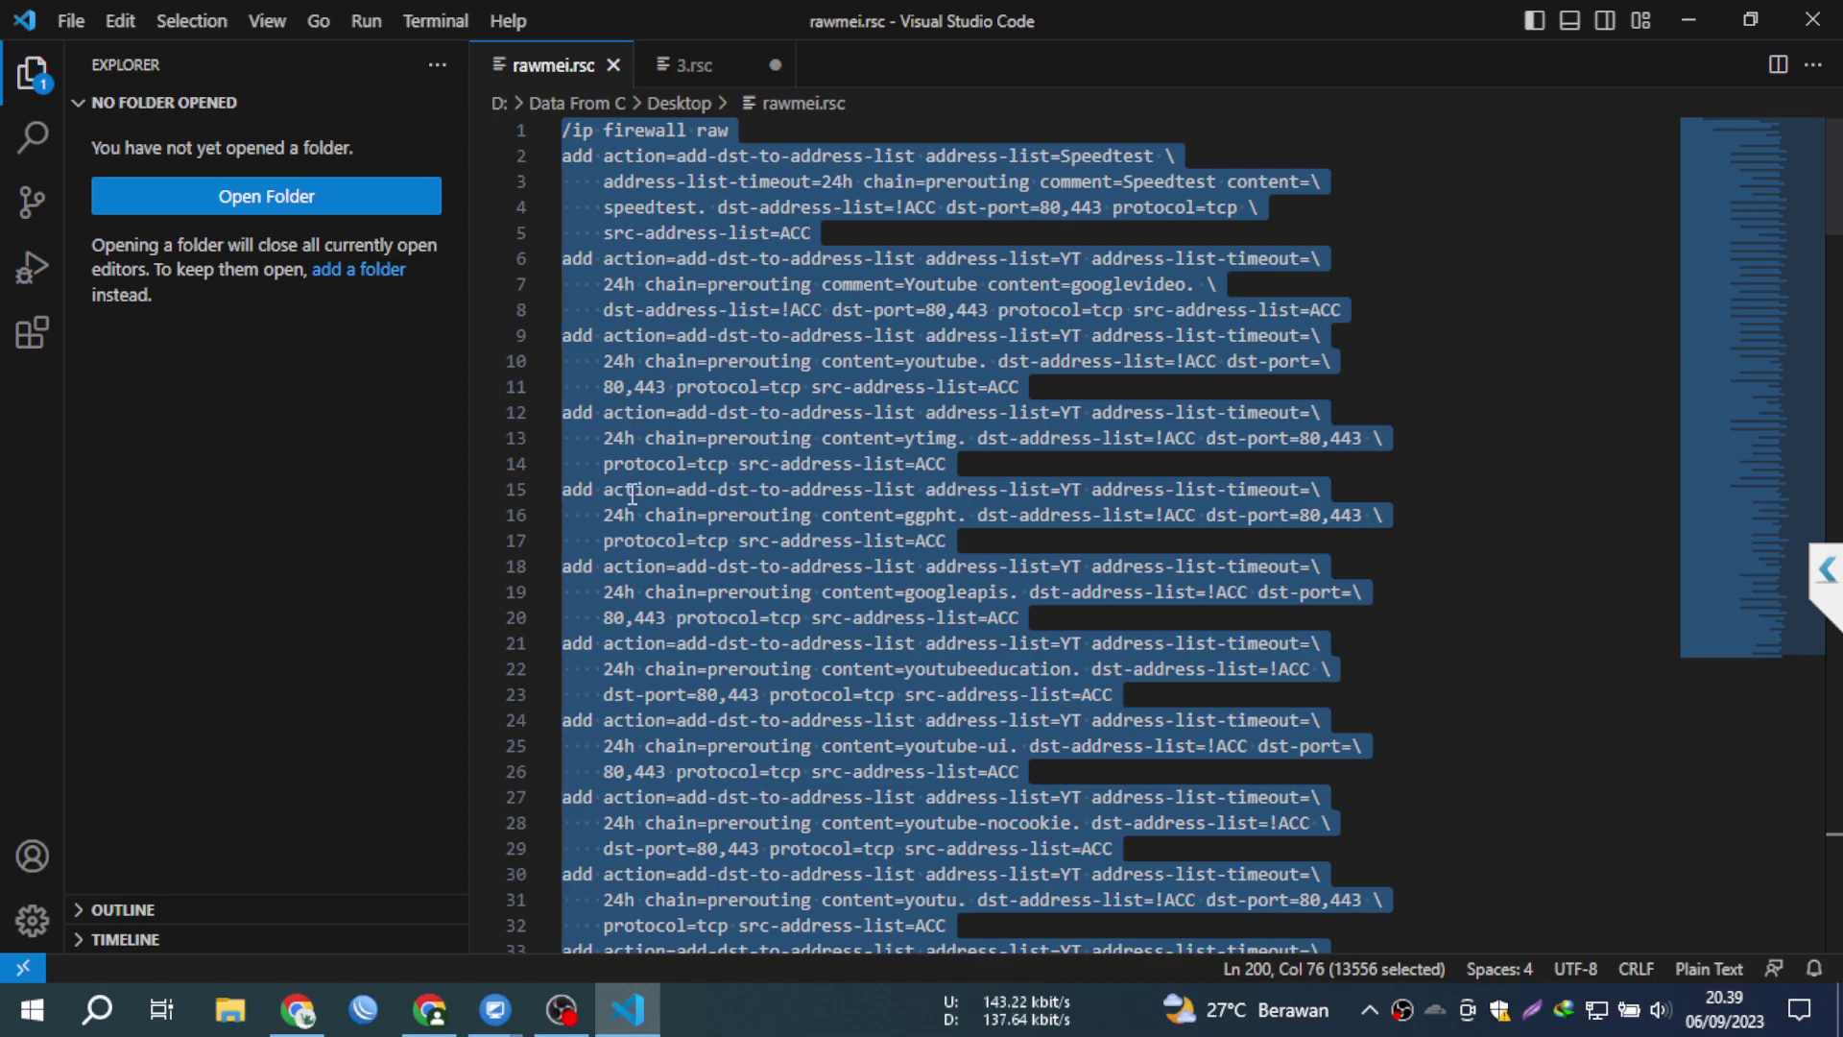
right_click(751, 199)
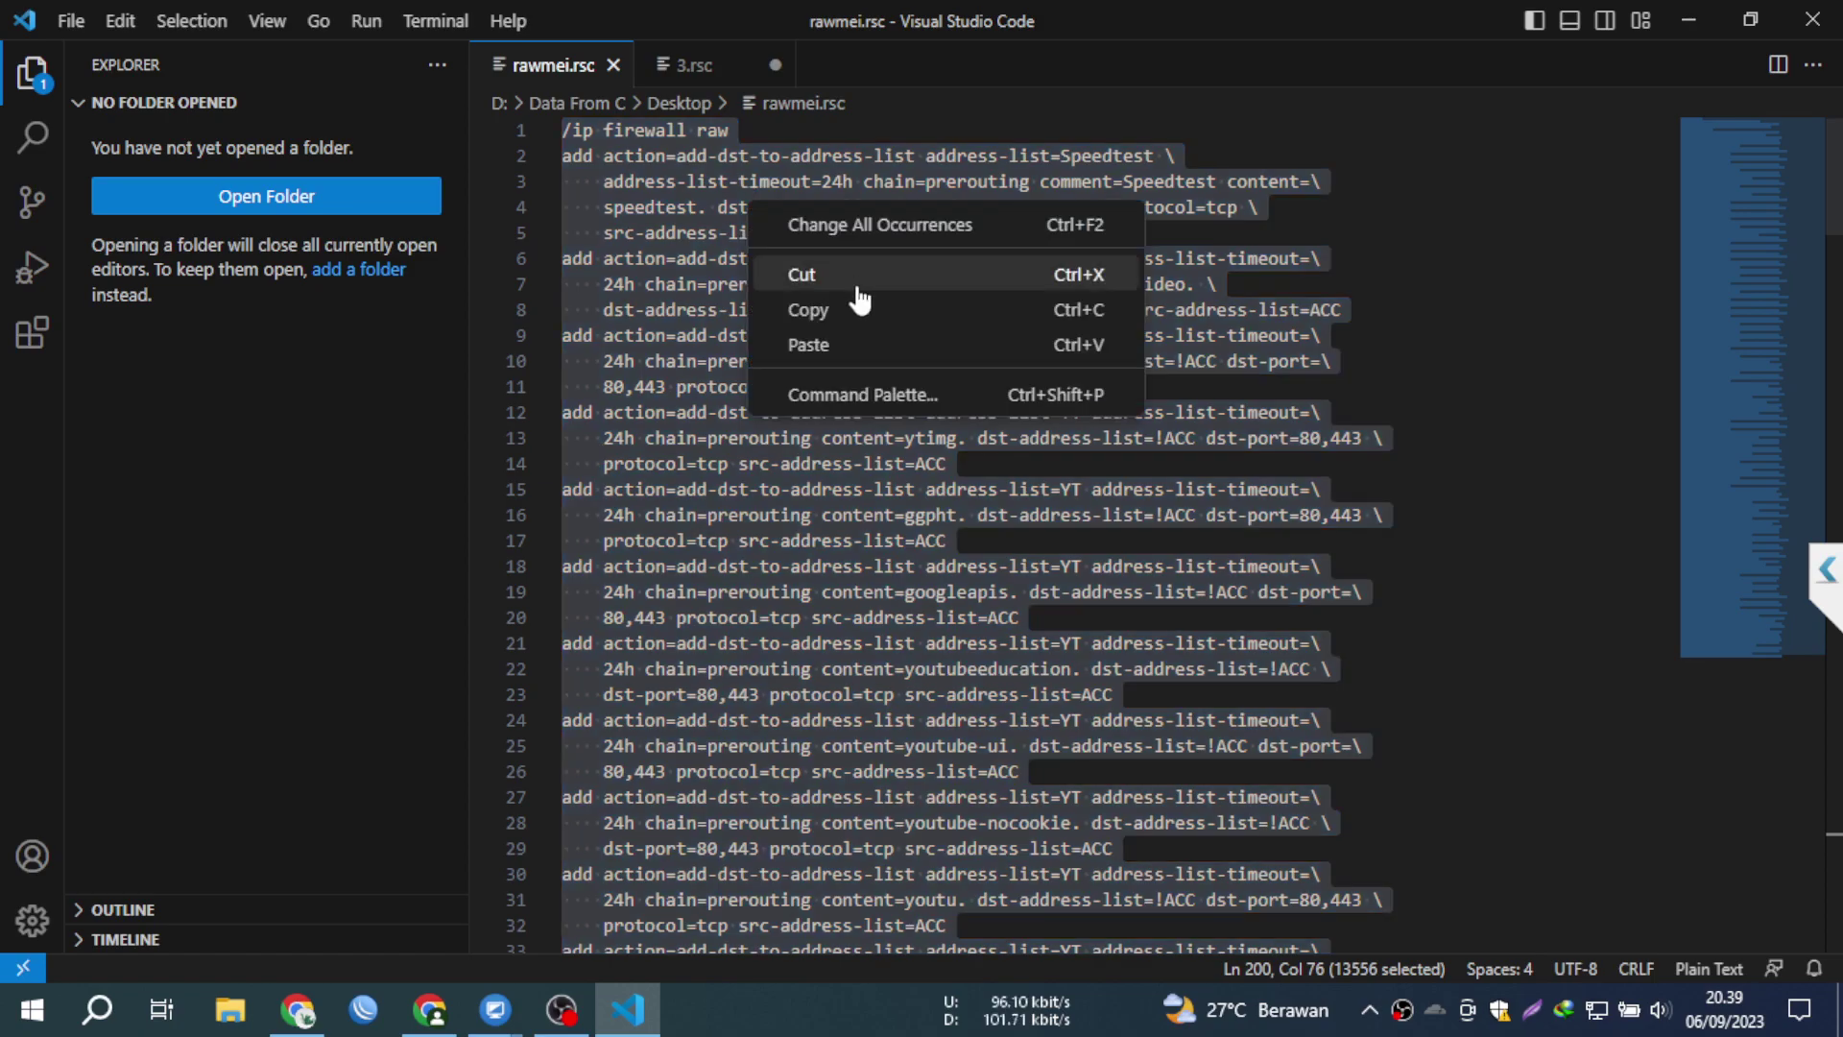
click(860, 309)
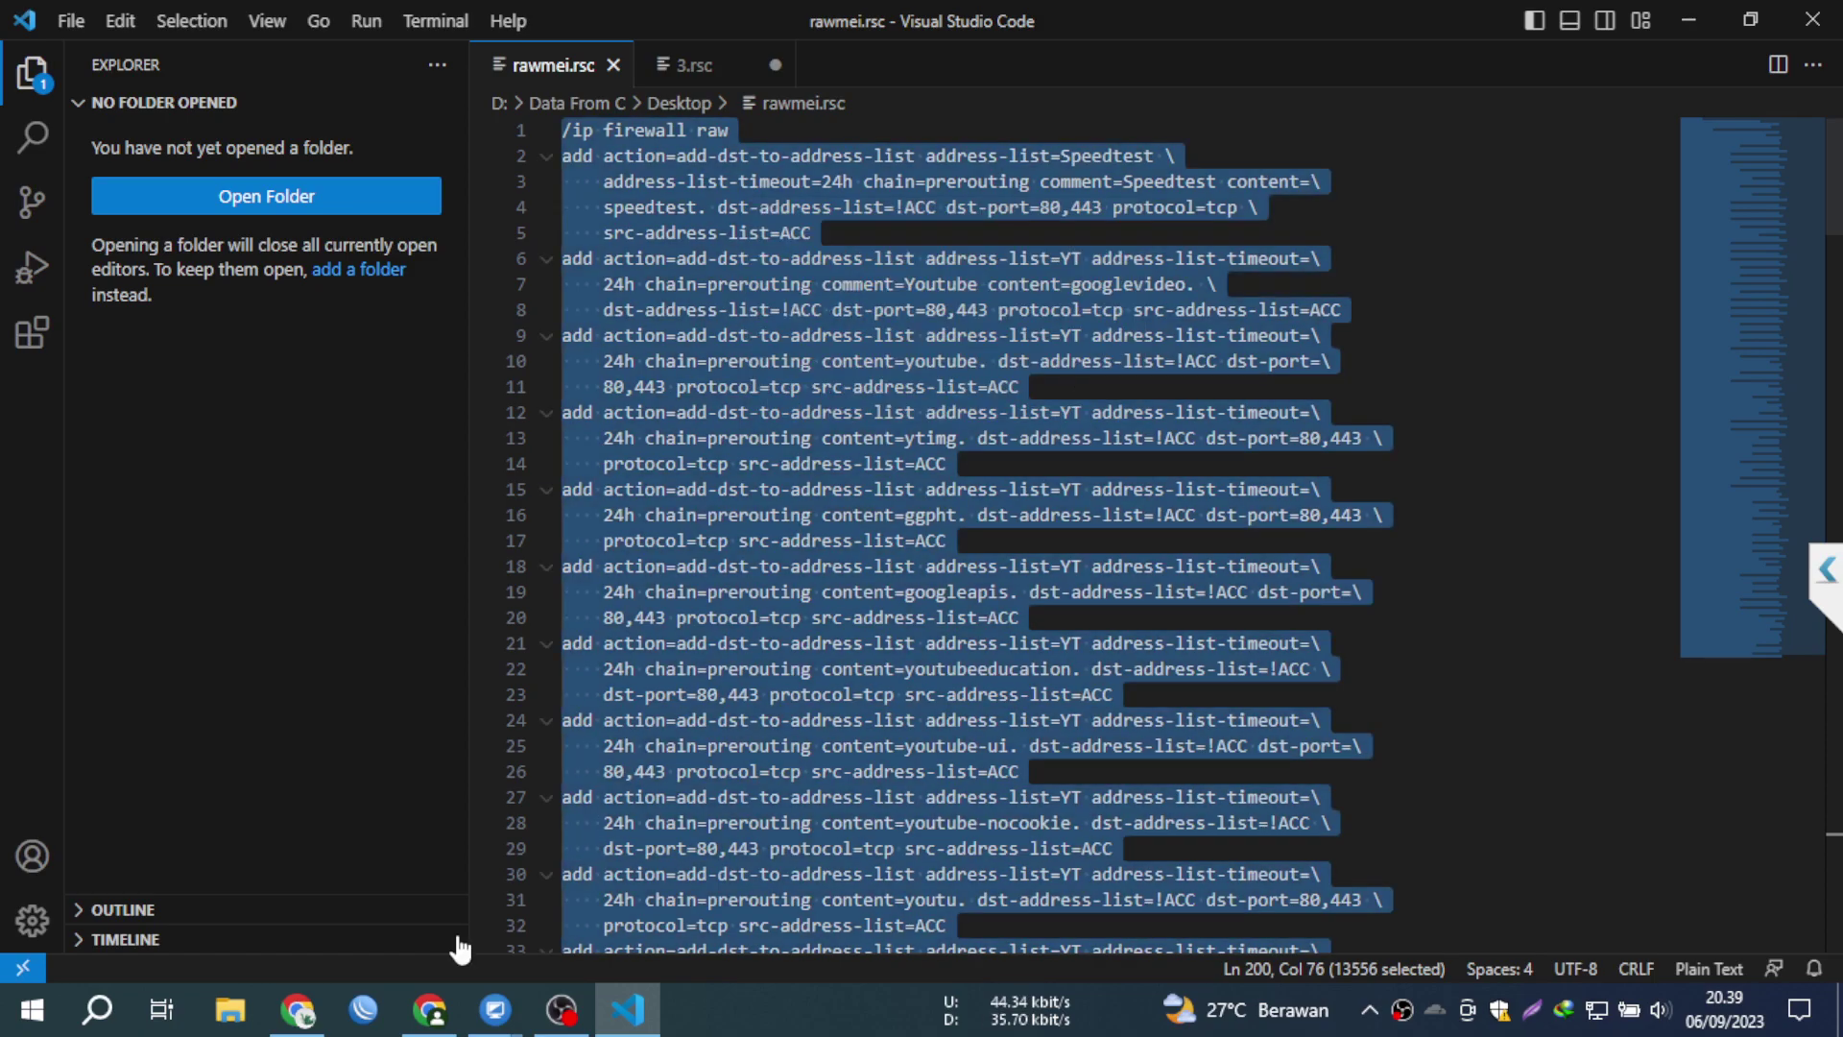
click(495, 1009)
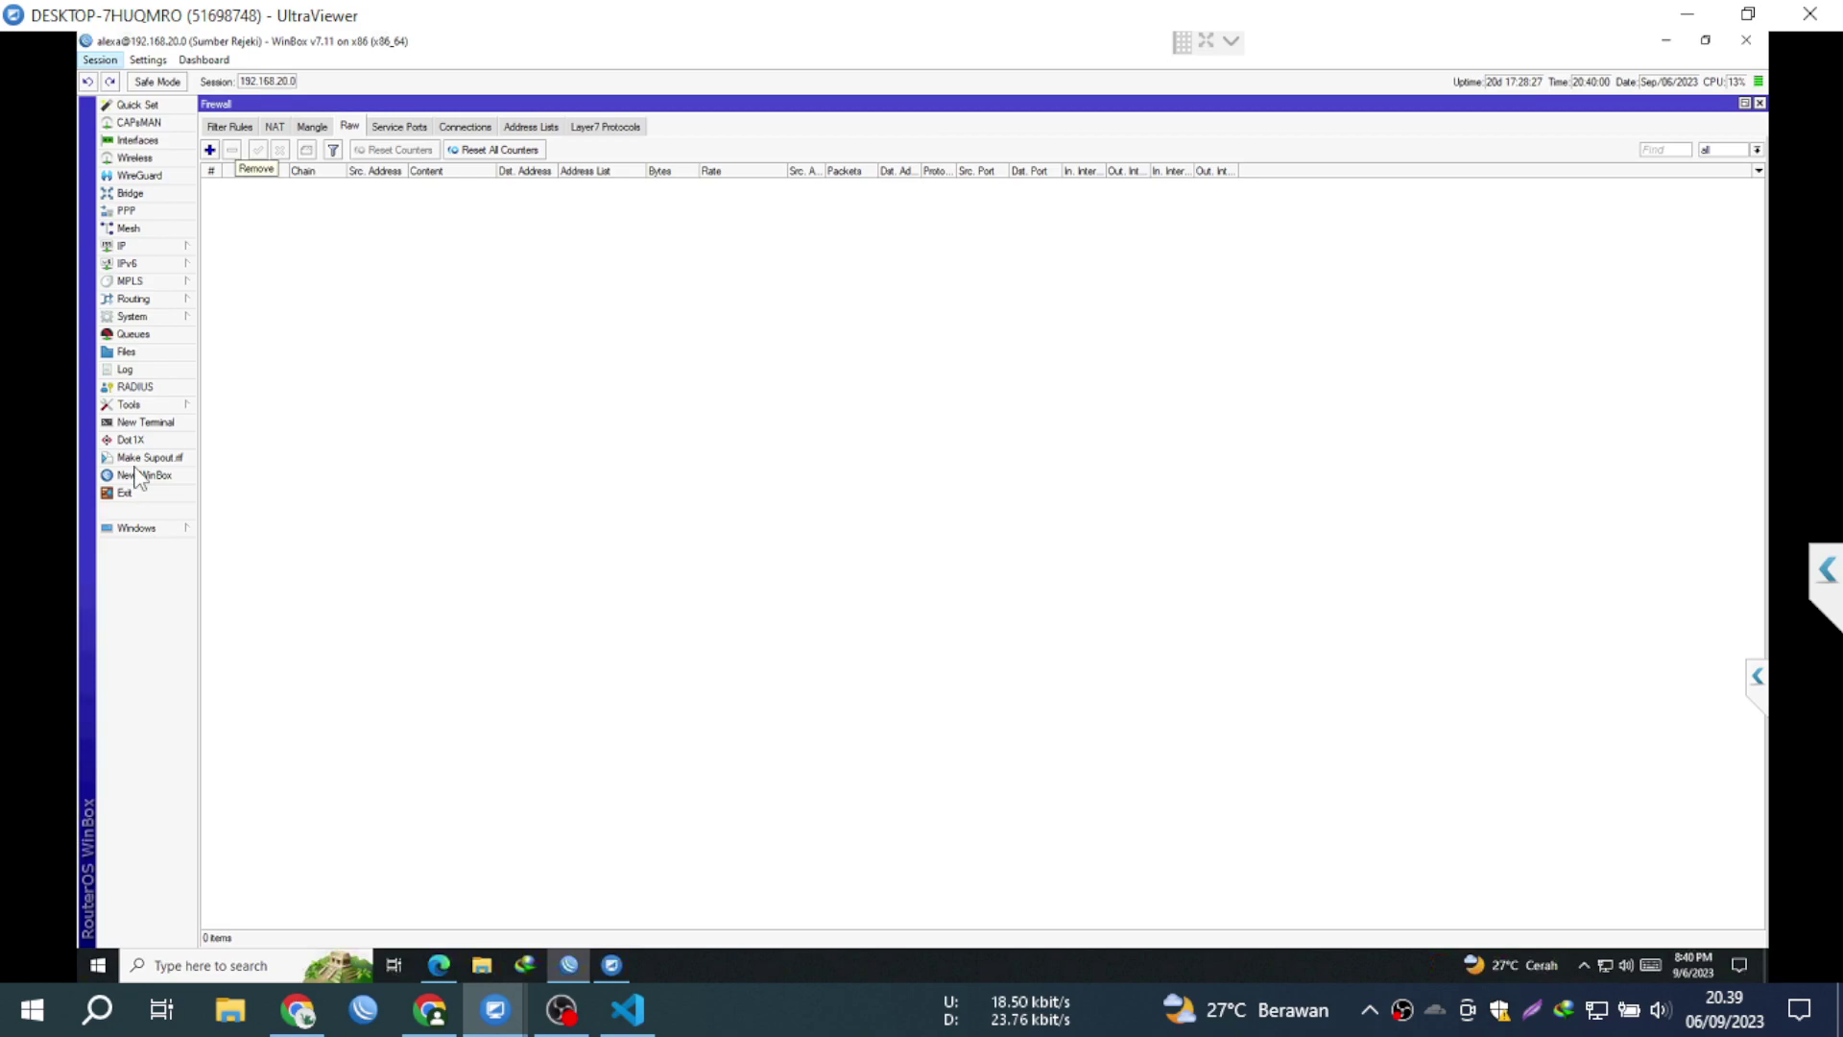
right_click(468, 794)
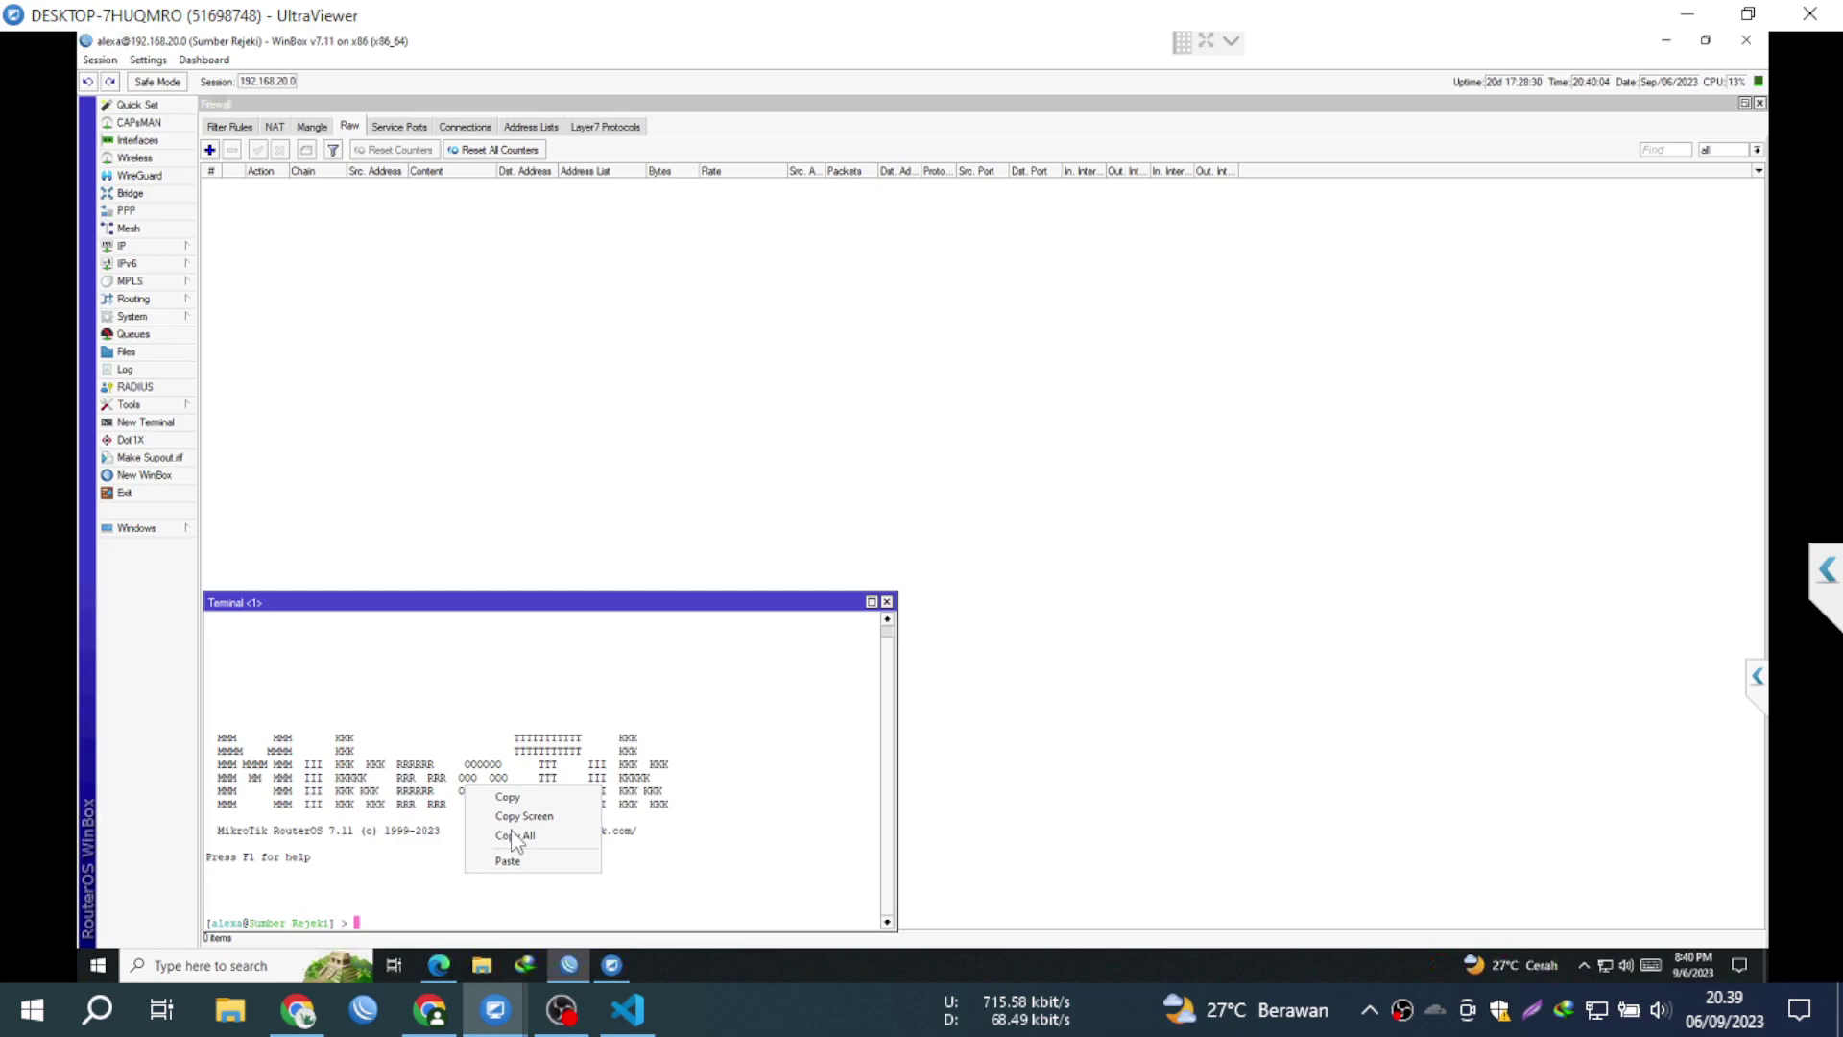
click(508, 860)
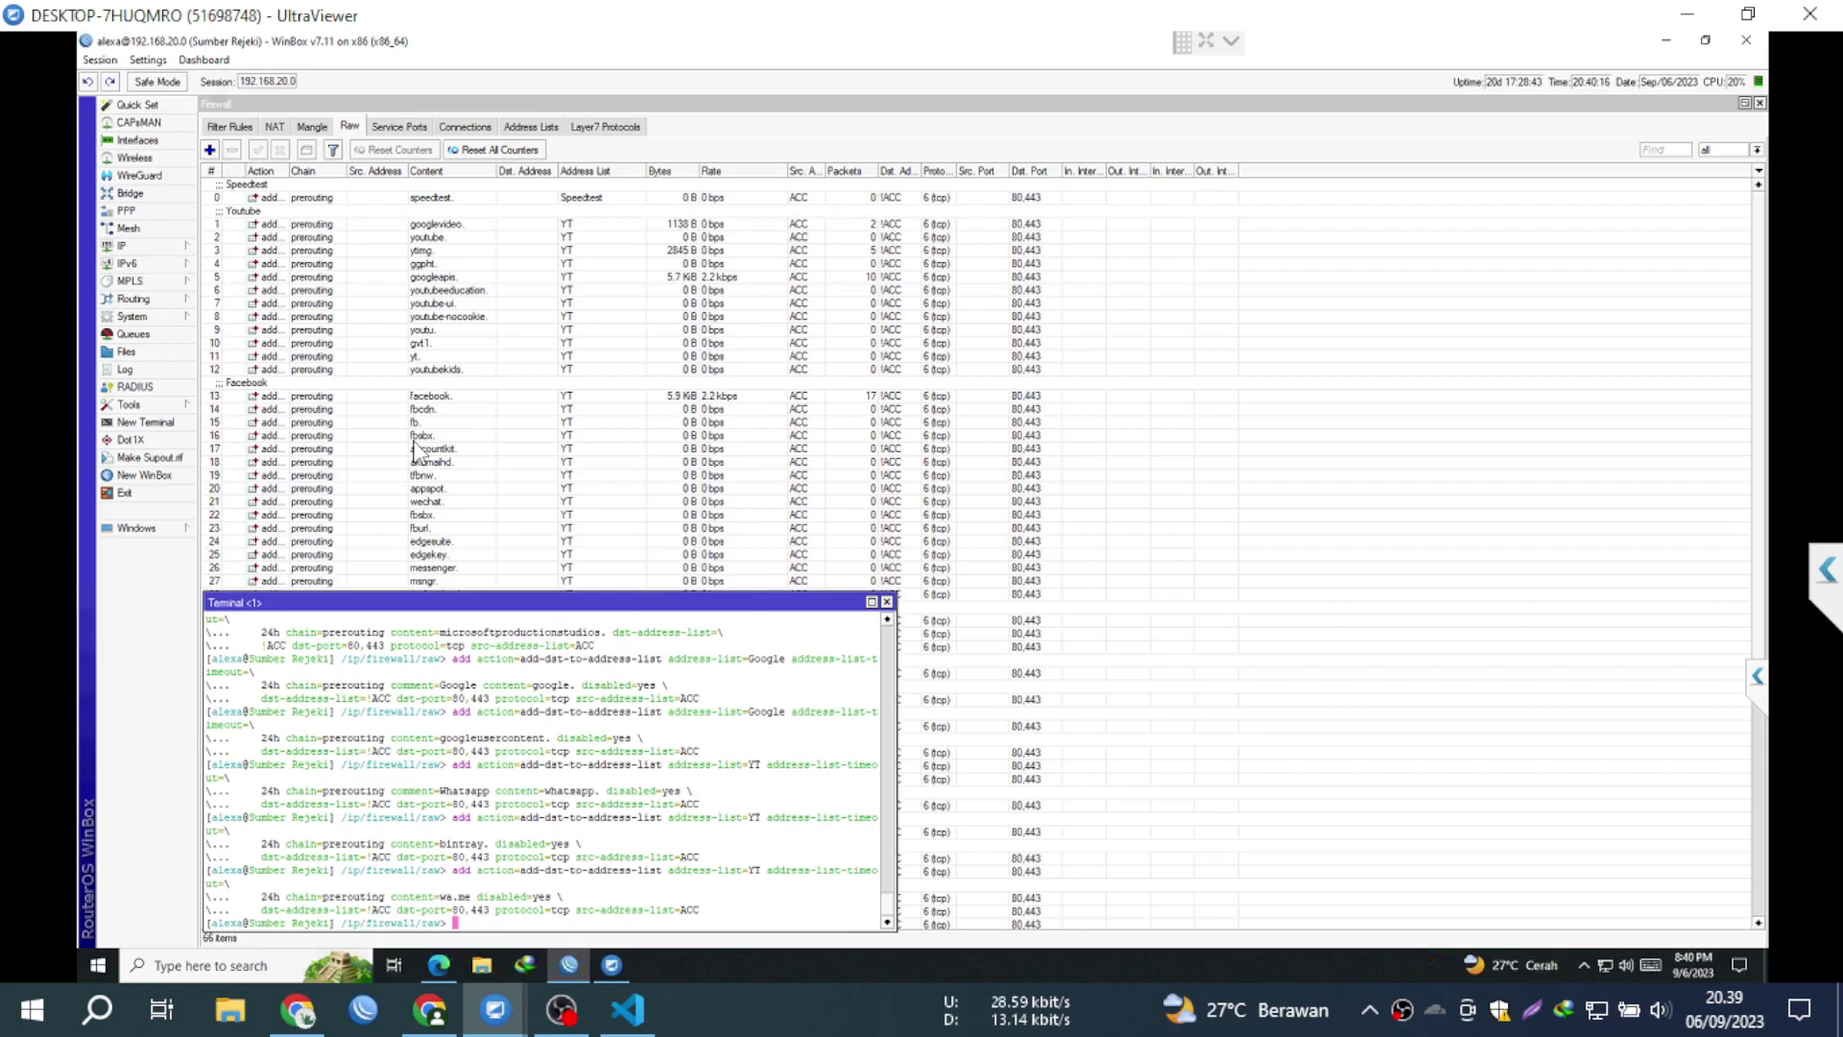
Step: Delete the Speedtest rule from the firewall's raw table
click(124, 322)
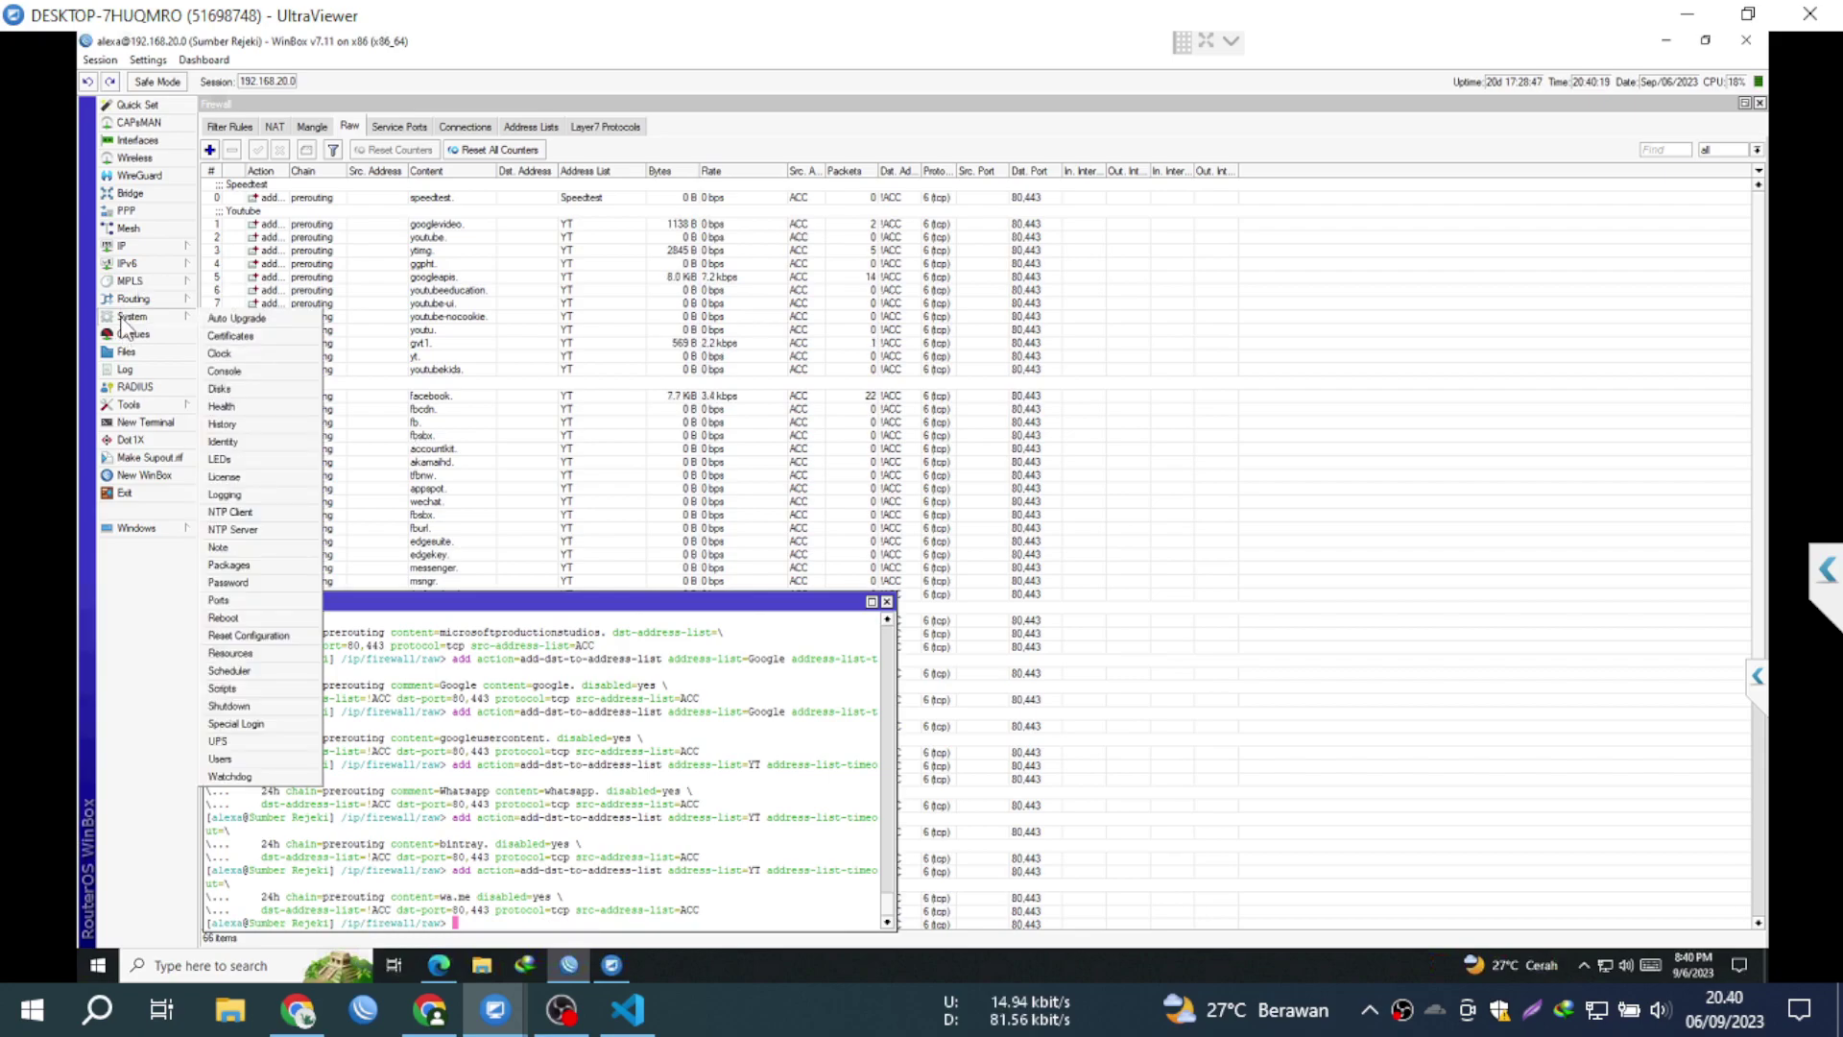
click(133, 336)
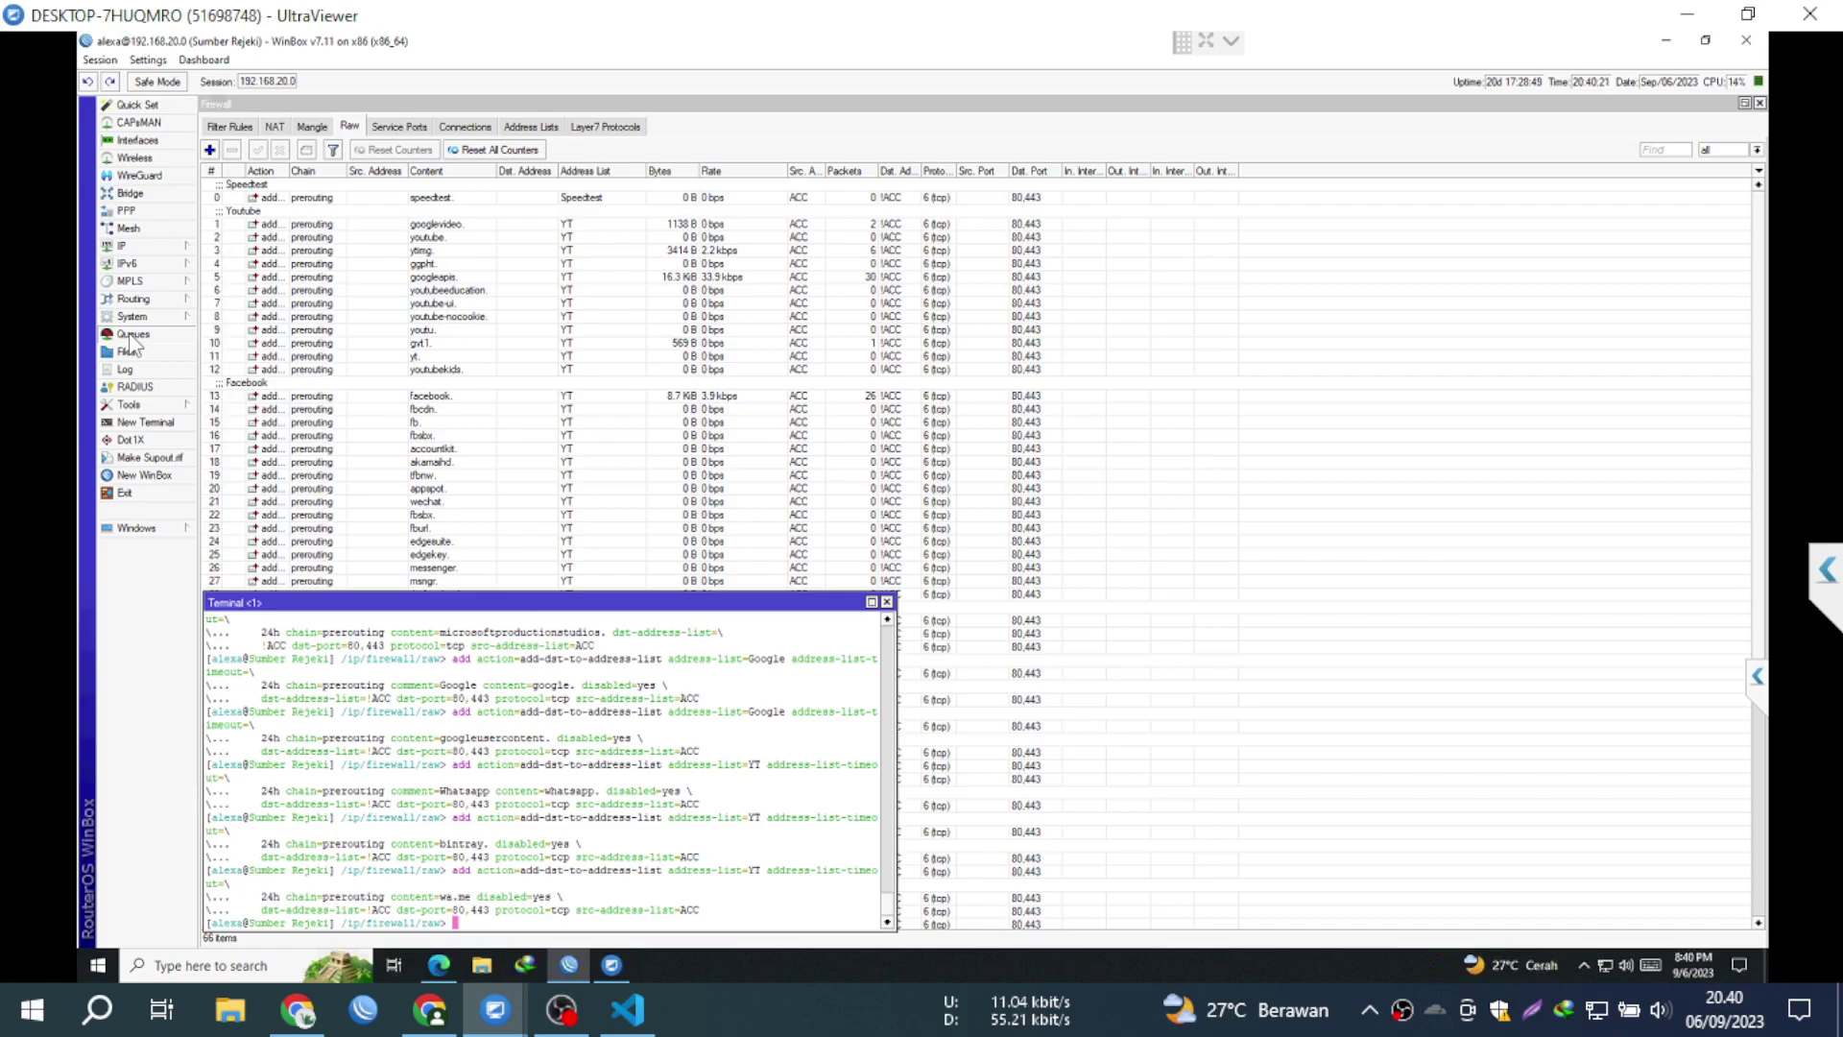
click(360, 224)
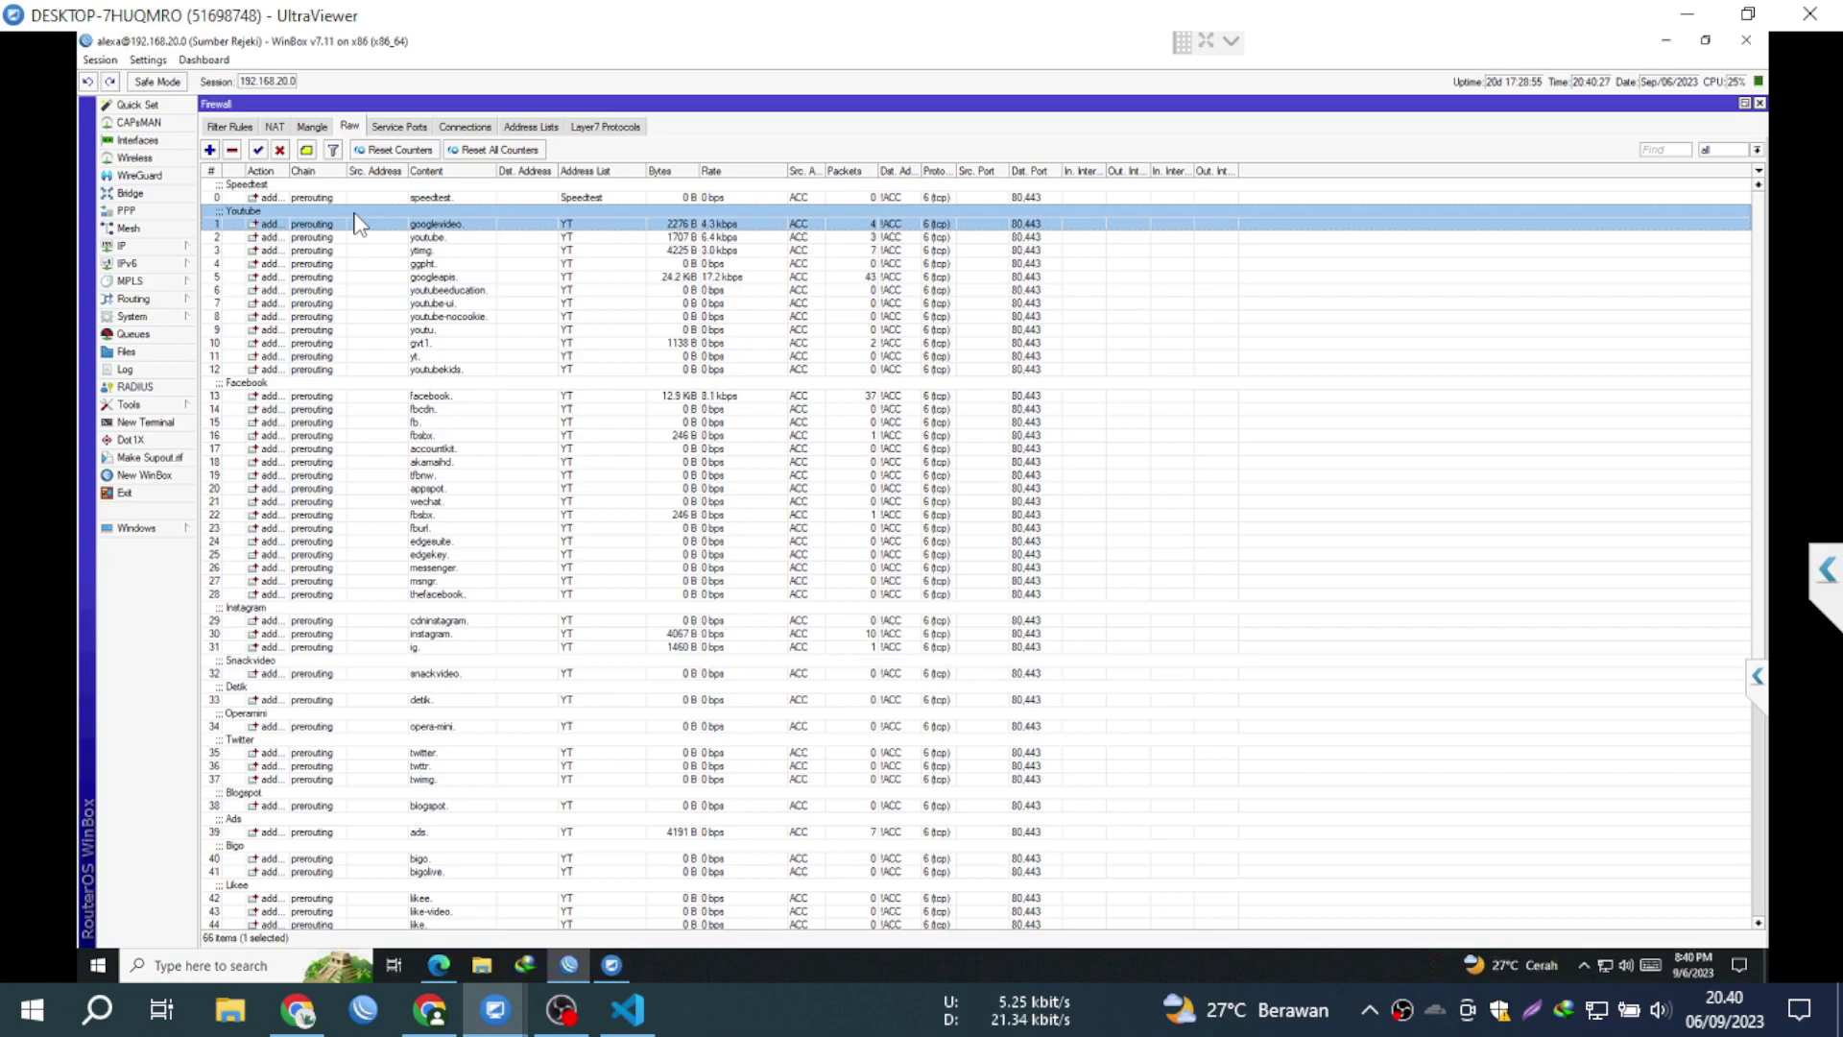
click(338, 196)
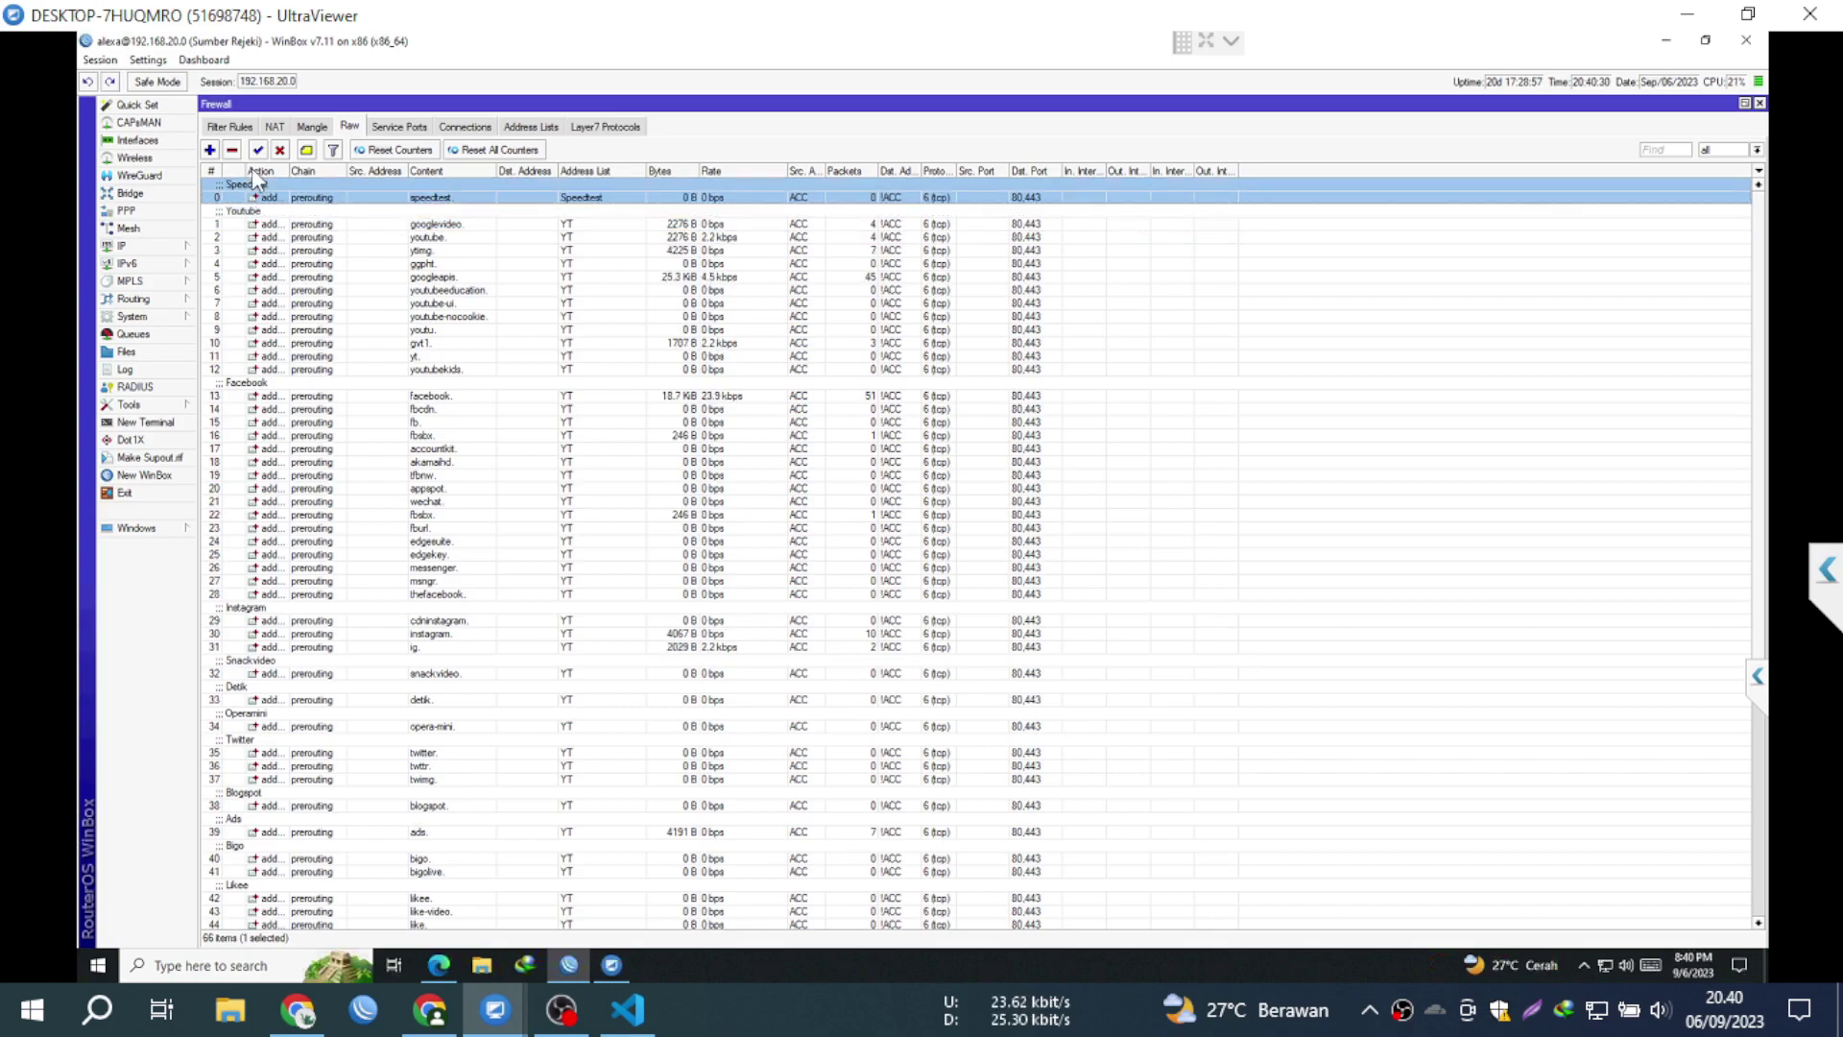
click(232, 150)
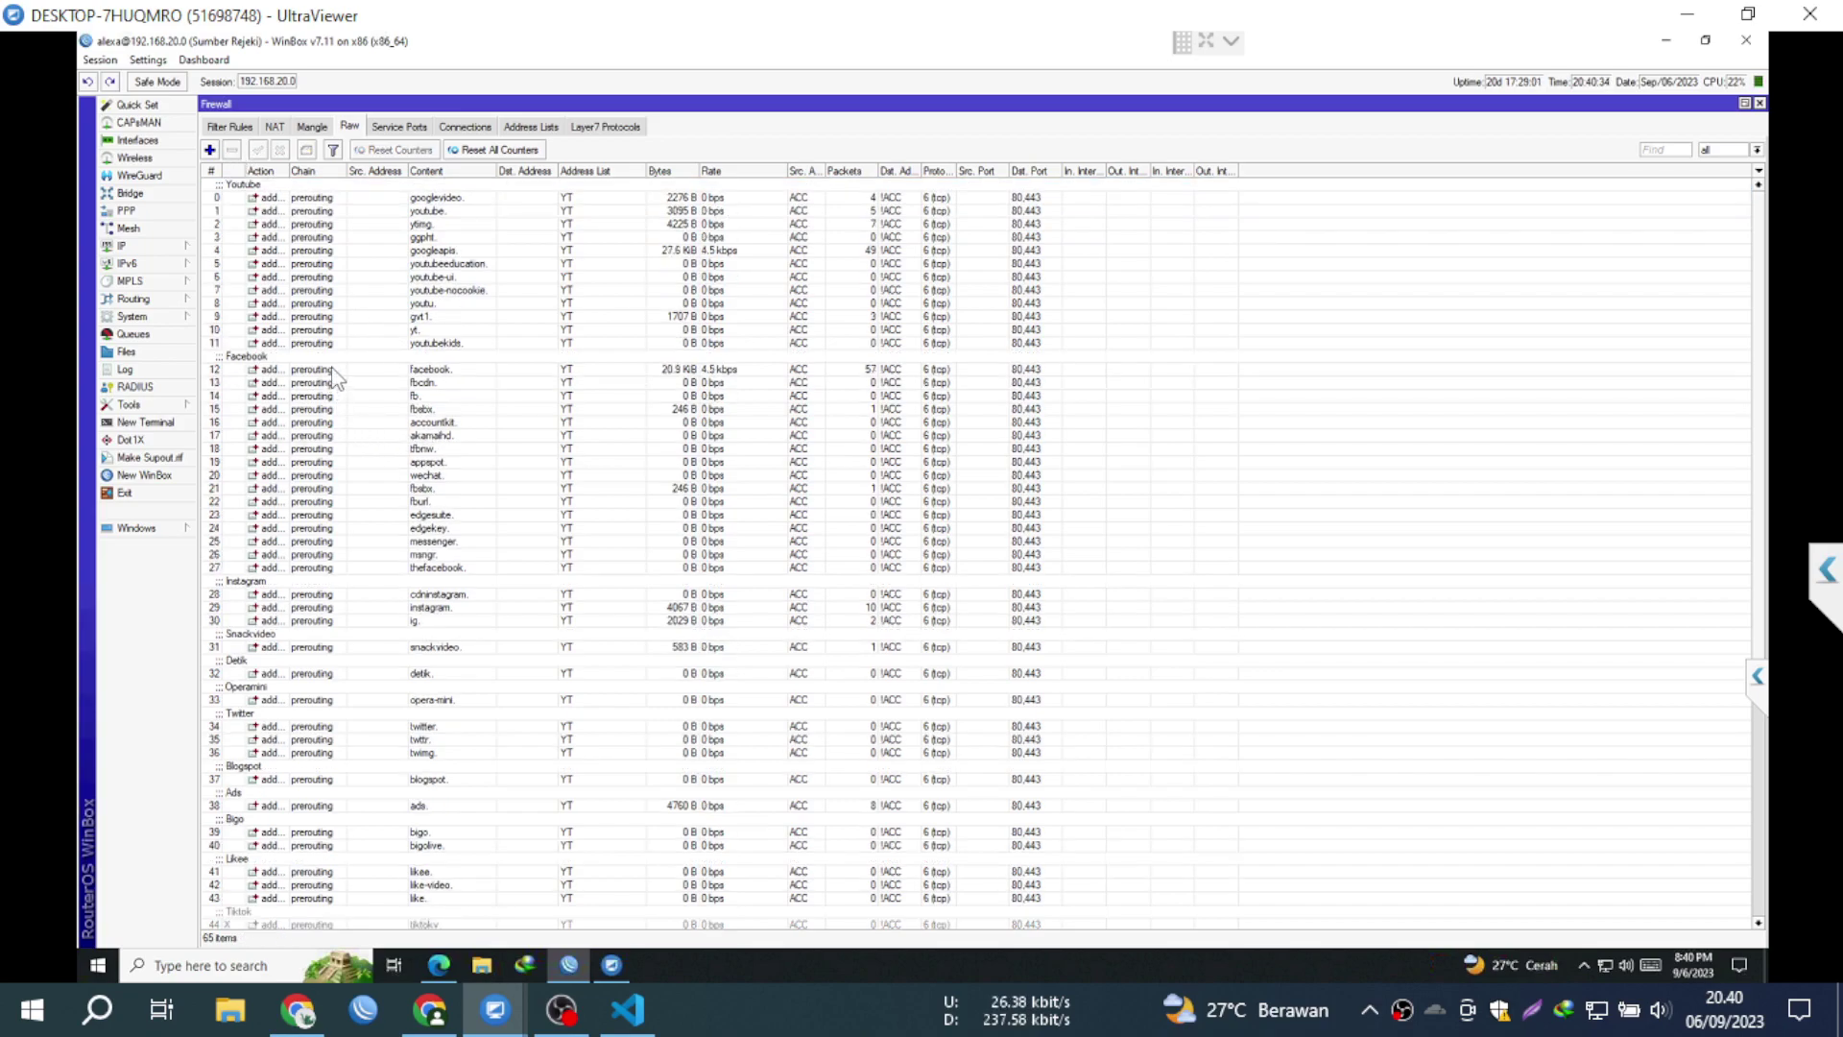
Step: Delete the Facebook and Instagram raw rules, as well as the Detik, Operamini, Twitter, Blogspot and Ads rules
click(332, 370)
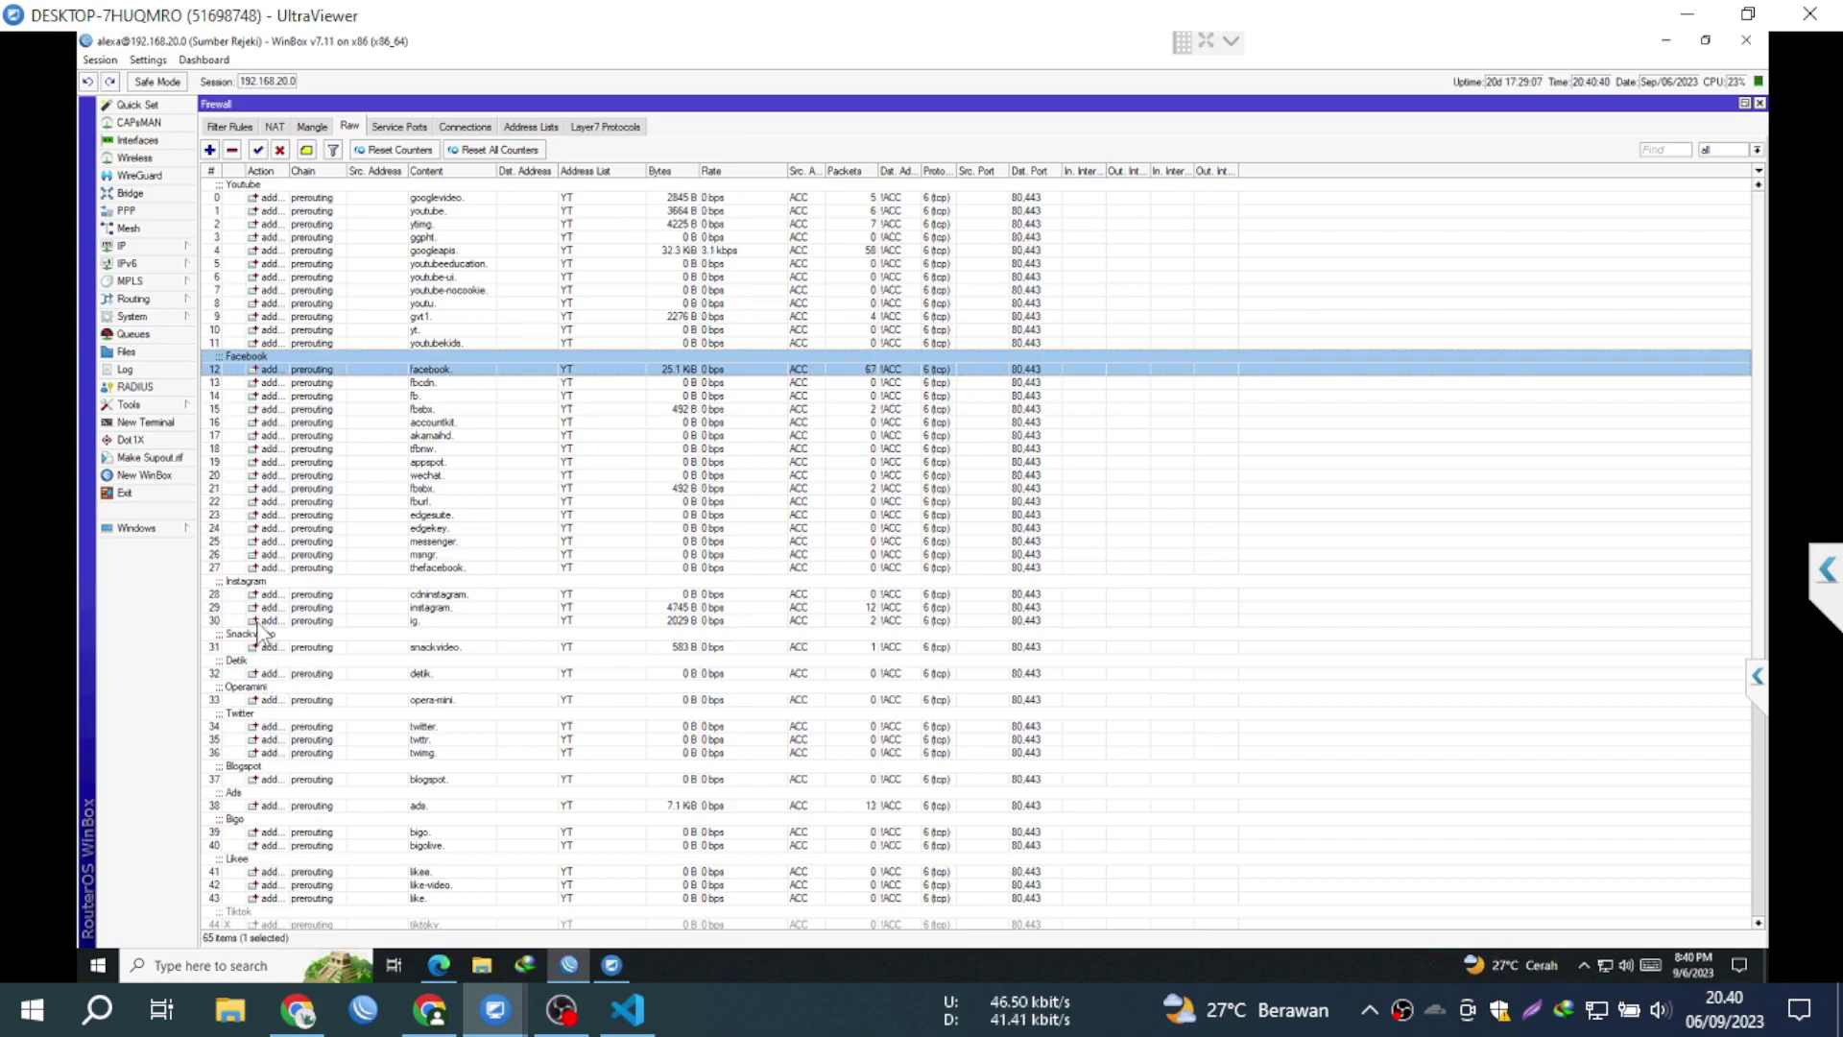
click(231, 150)
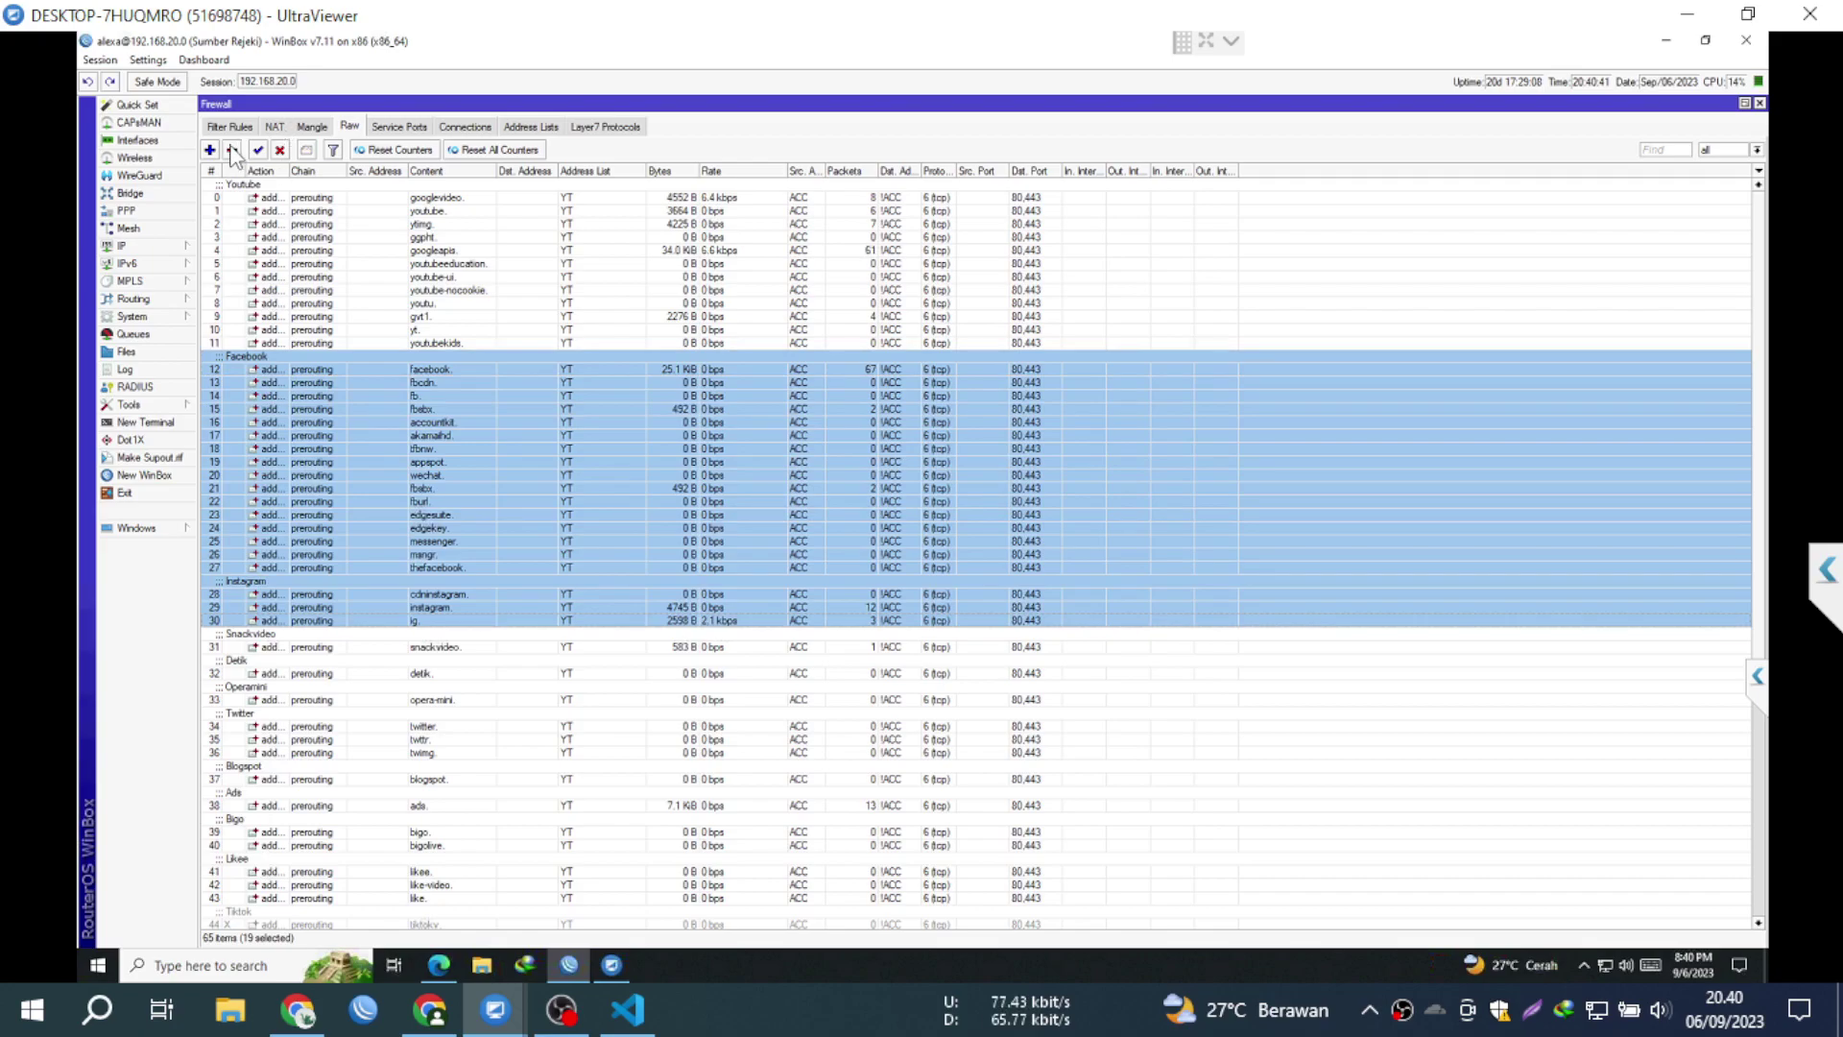
click(259, 396)
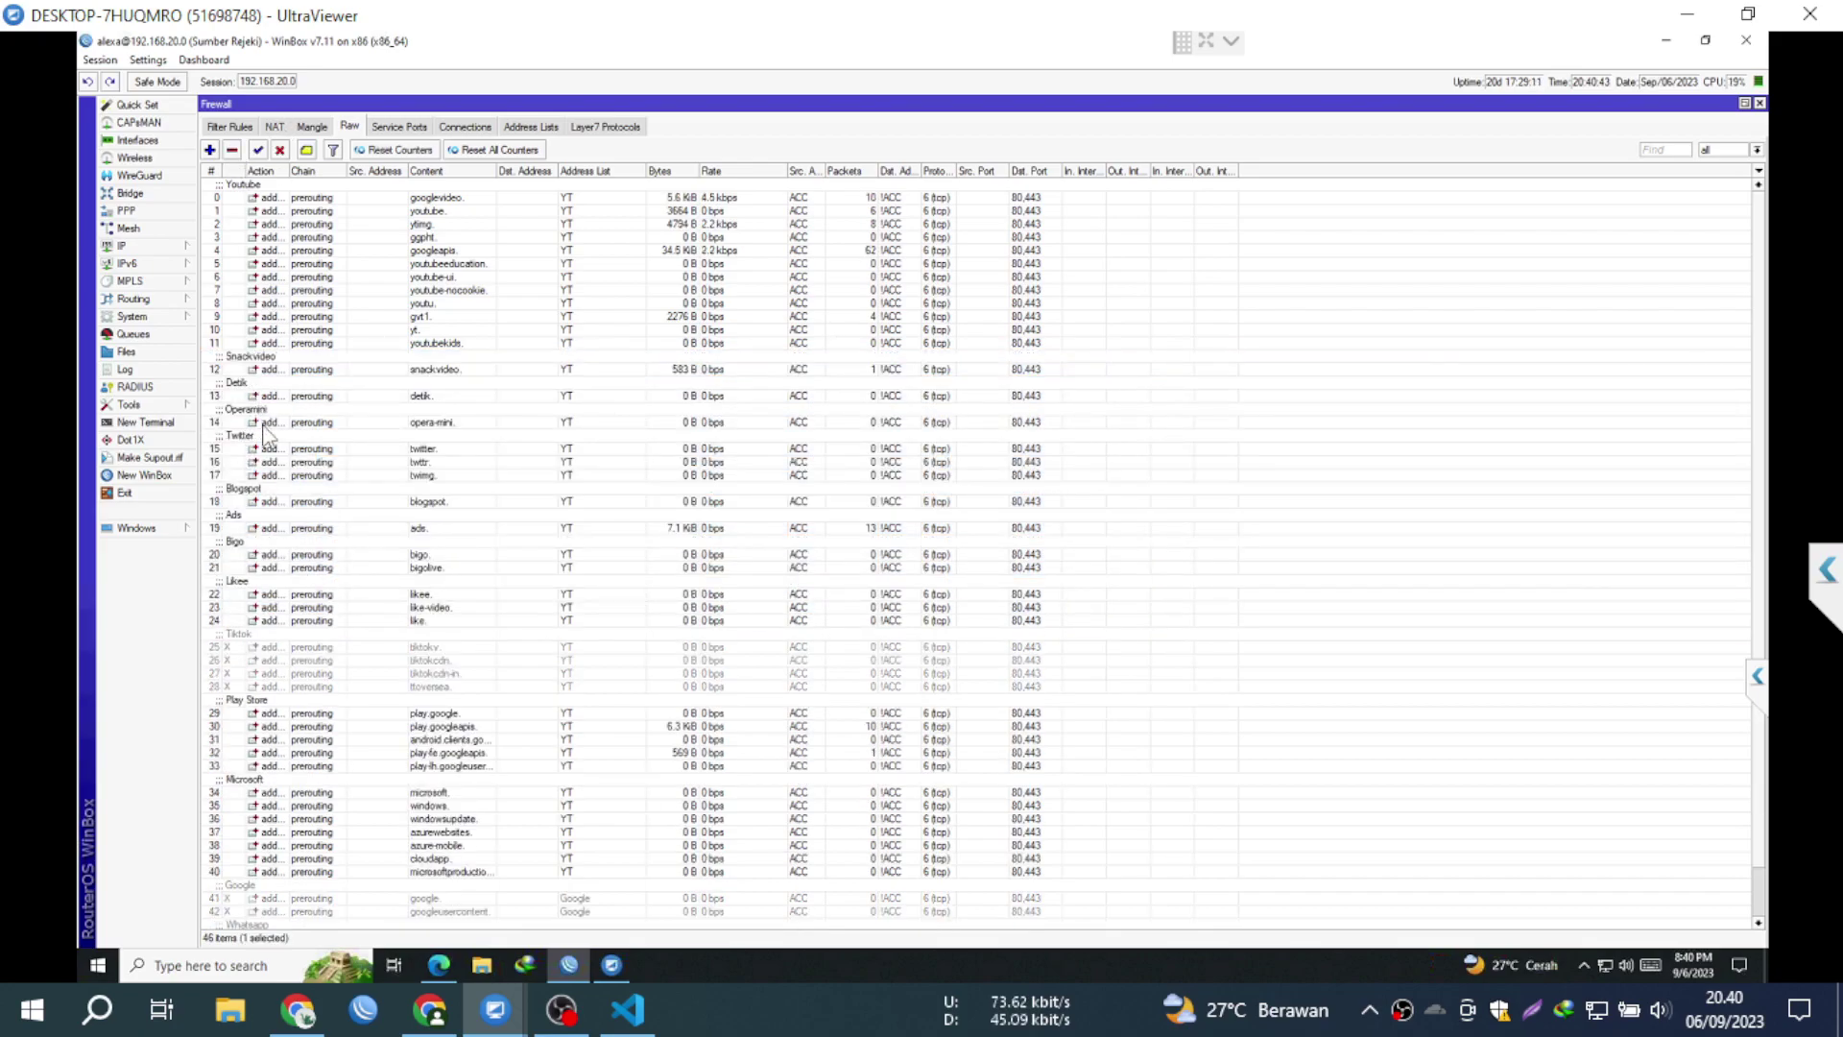
shift+click(279, 530)
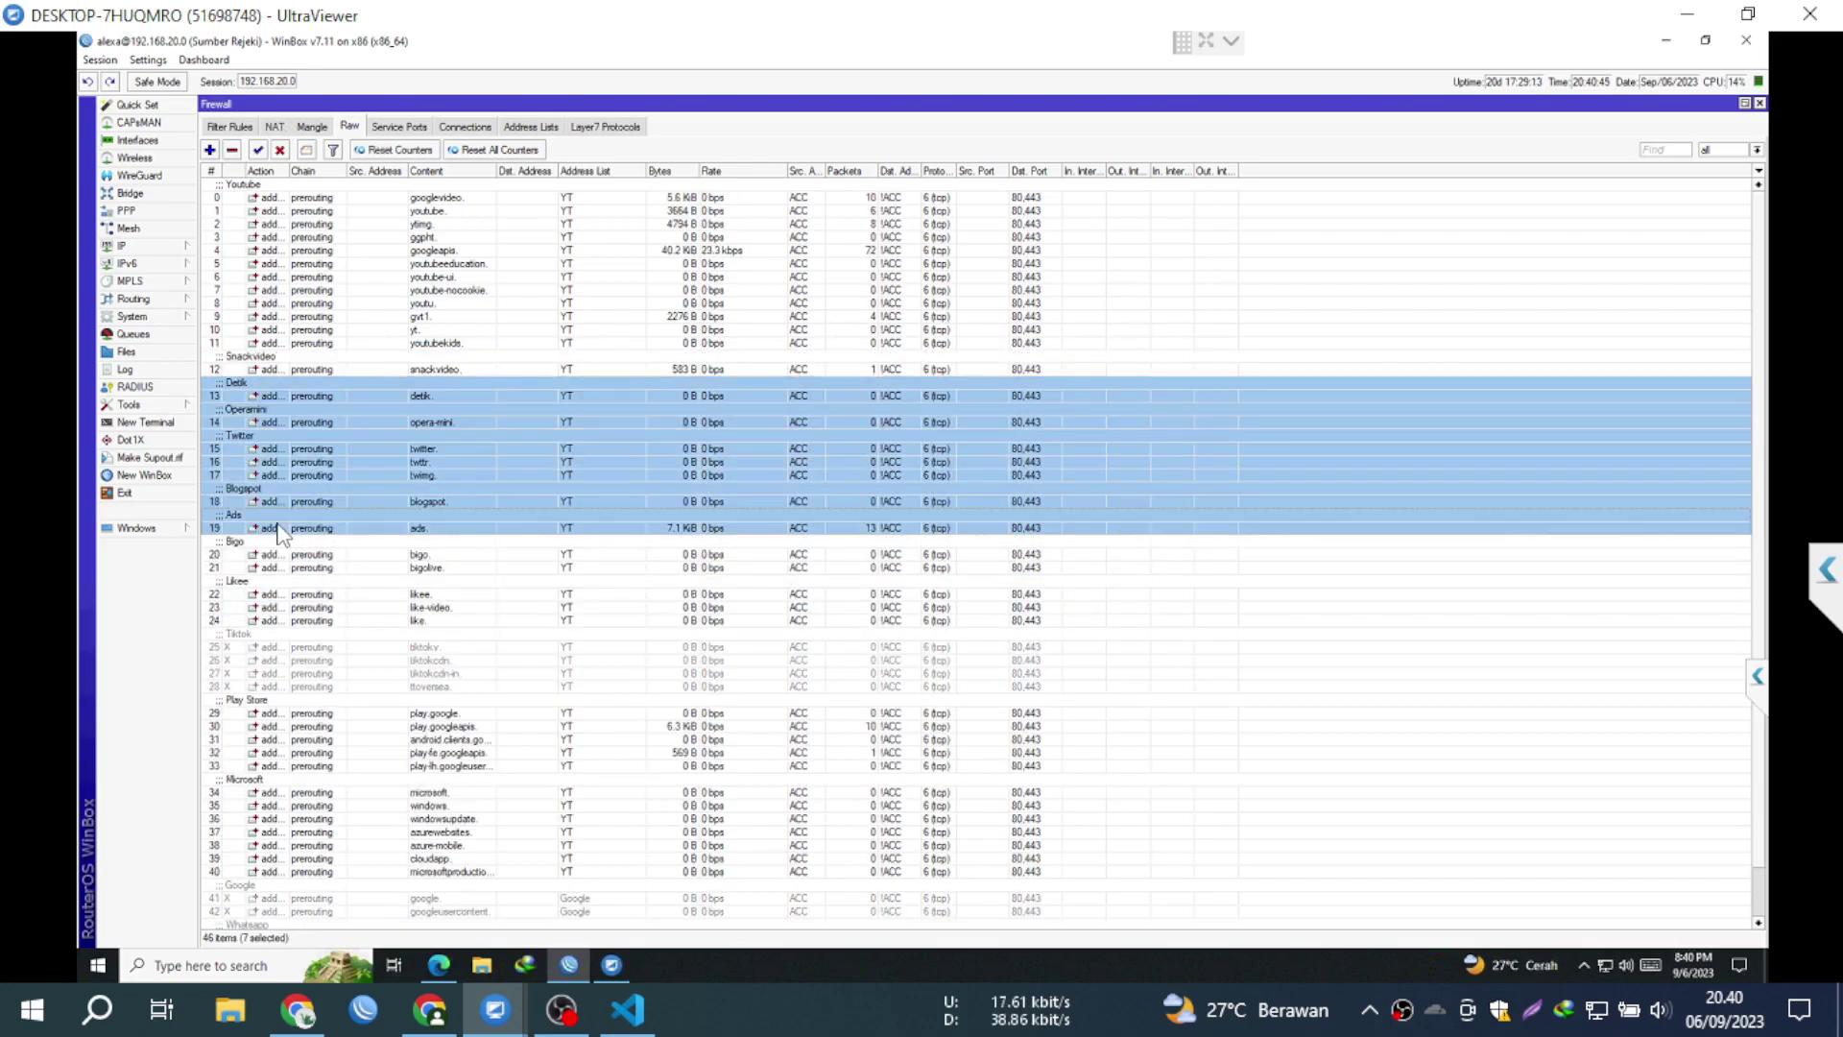
click(230, 152)
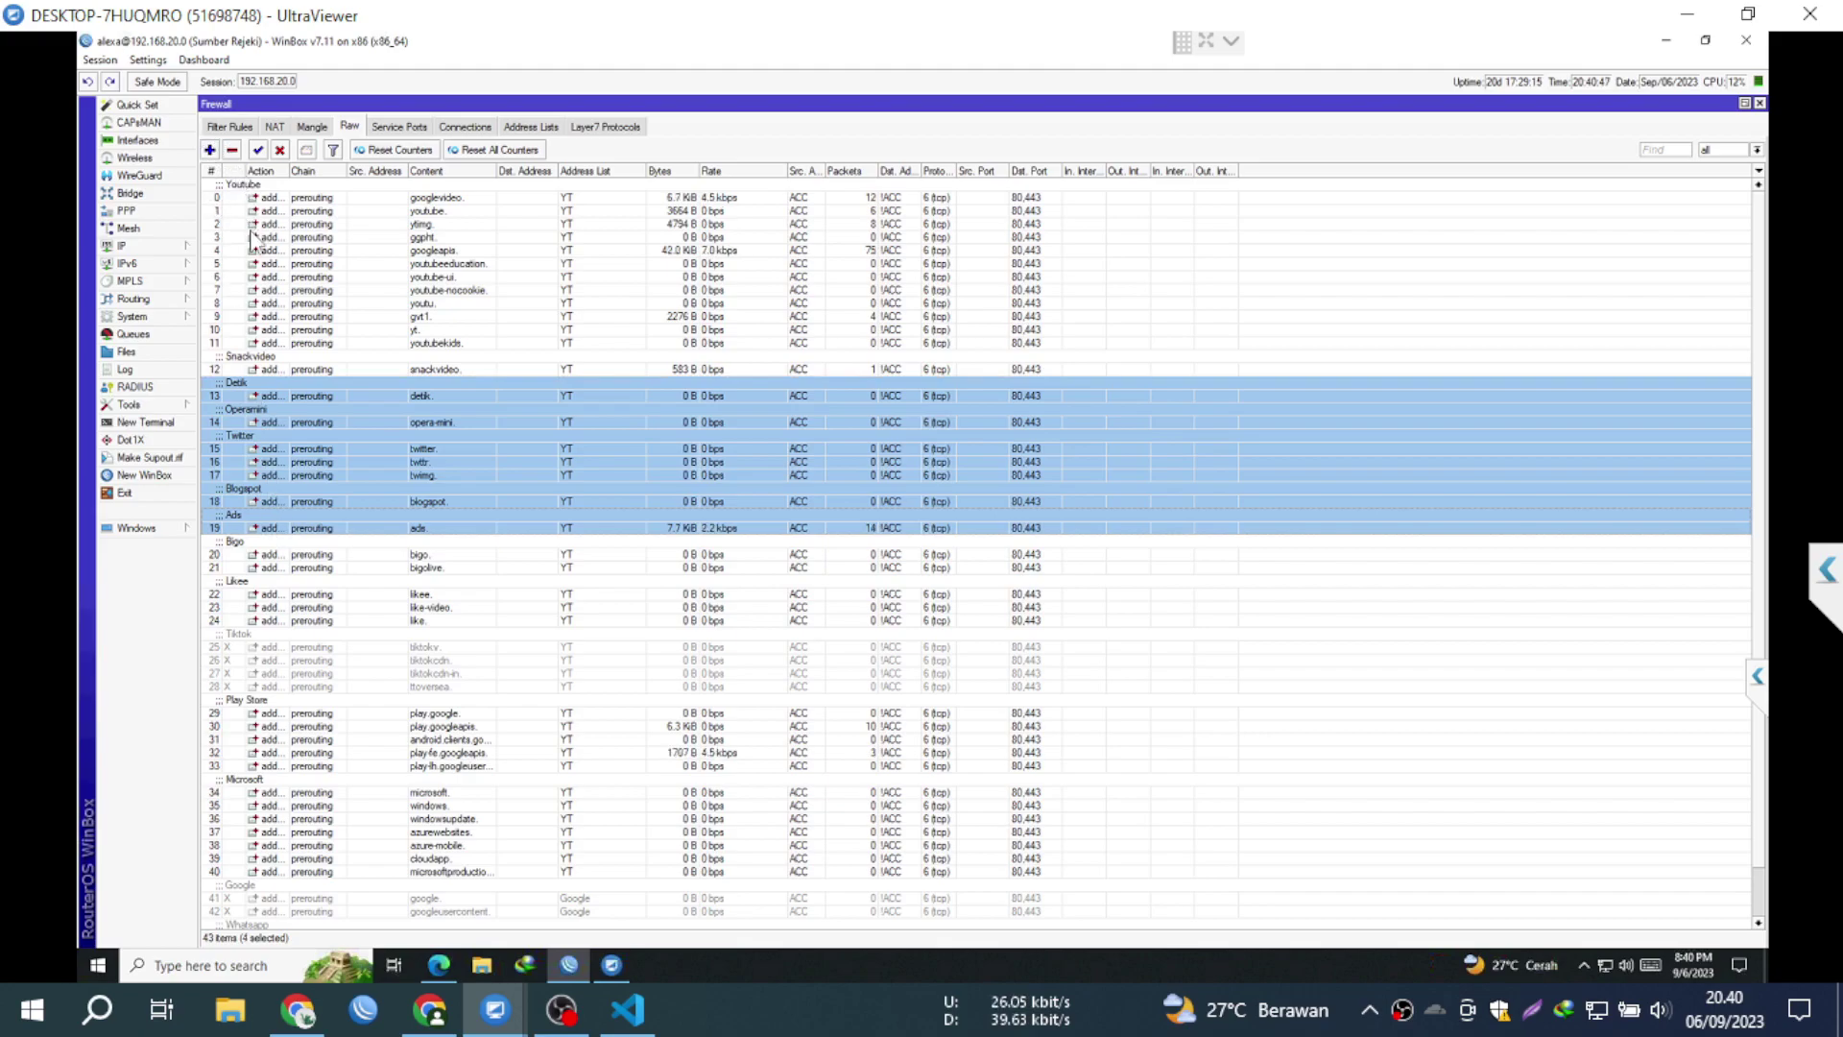
Step: Enable all the disabled Tiktok rules in the firewall's raw table
click(314, 492)
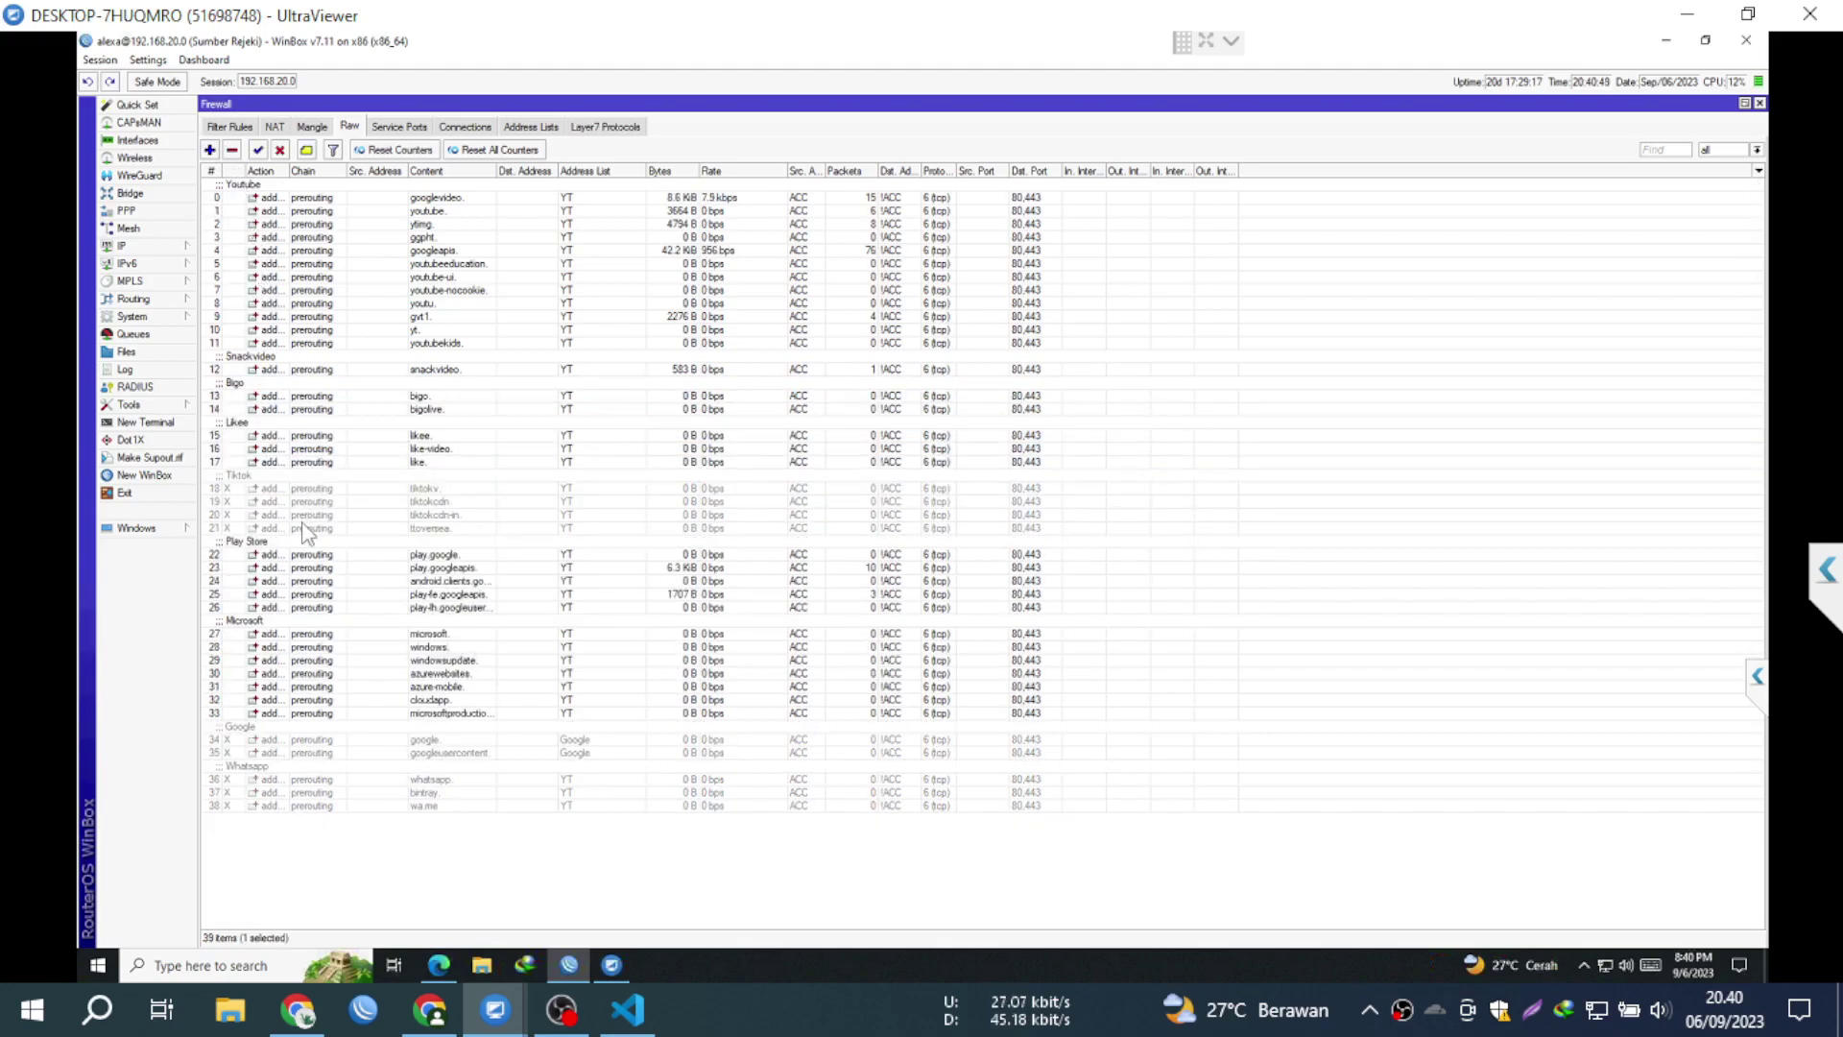
shift+click(307, 528)
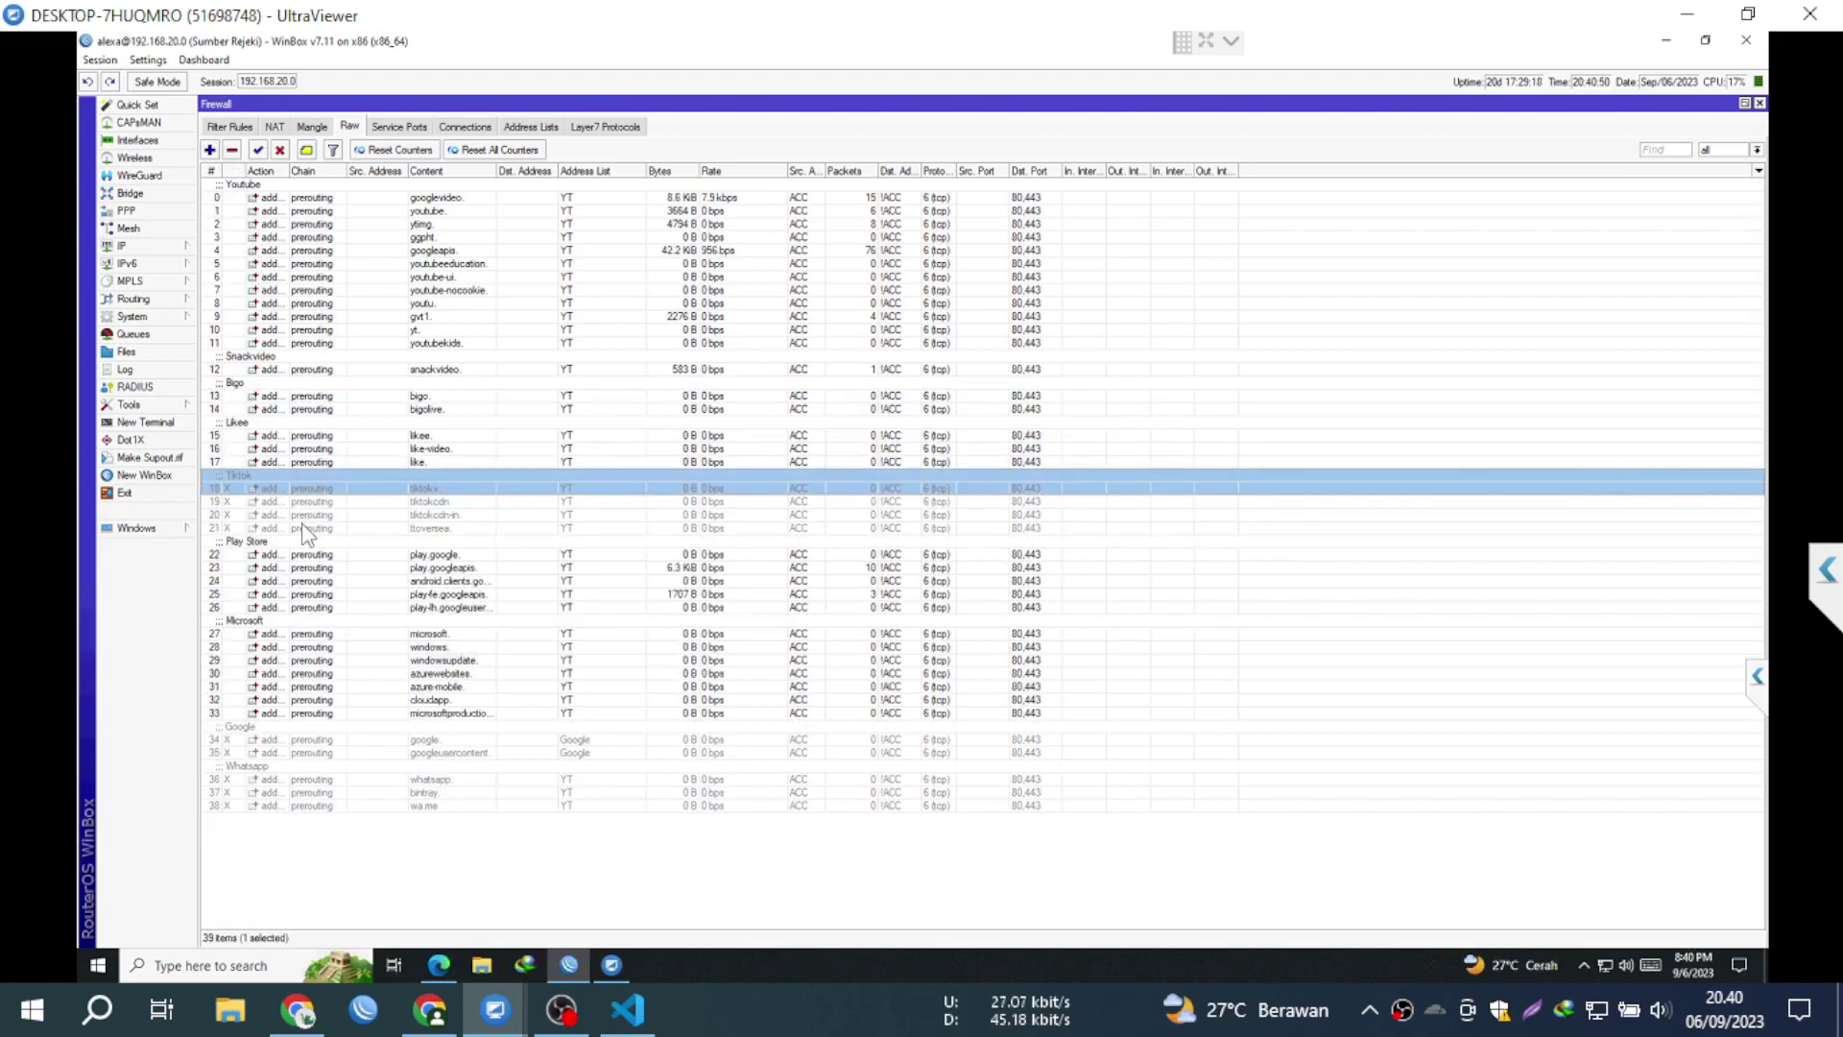
click(257, 150)
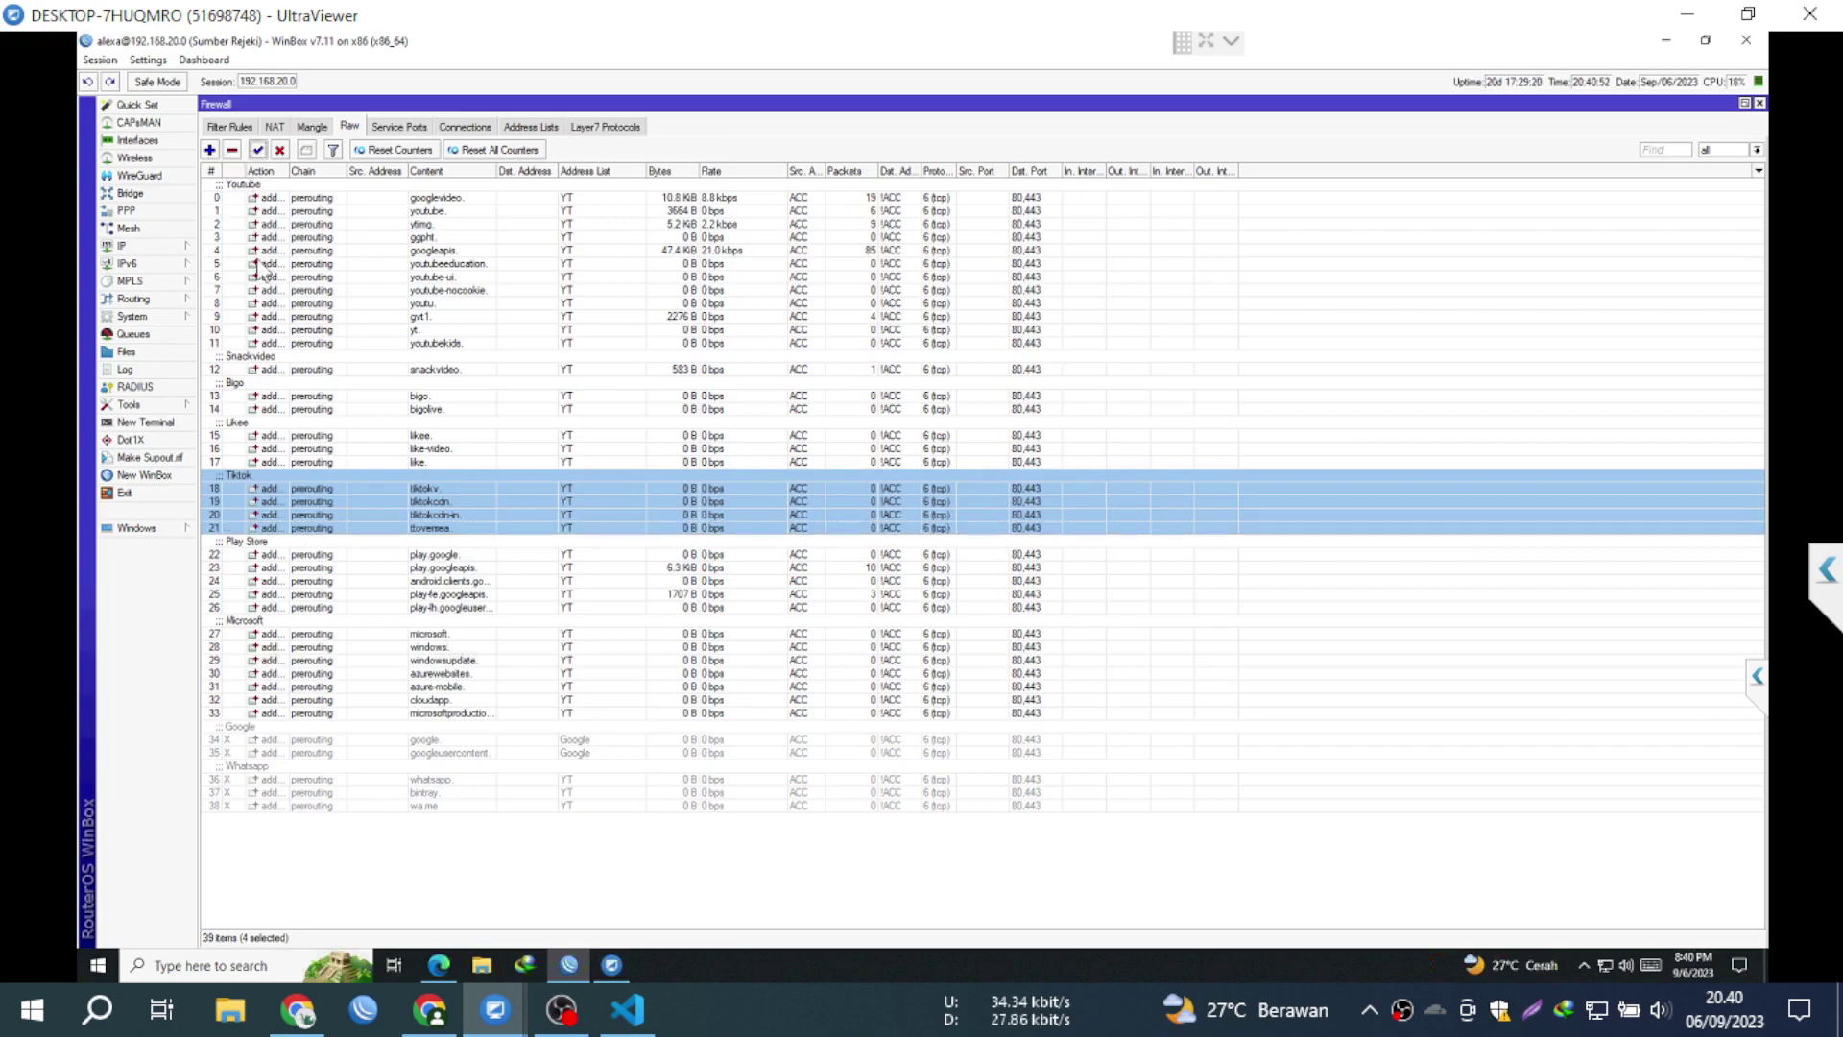
Step: Delete the Play Store, Microsoft, Google and Whatsapp rules from the firewall's raw table
click(286, 543)
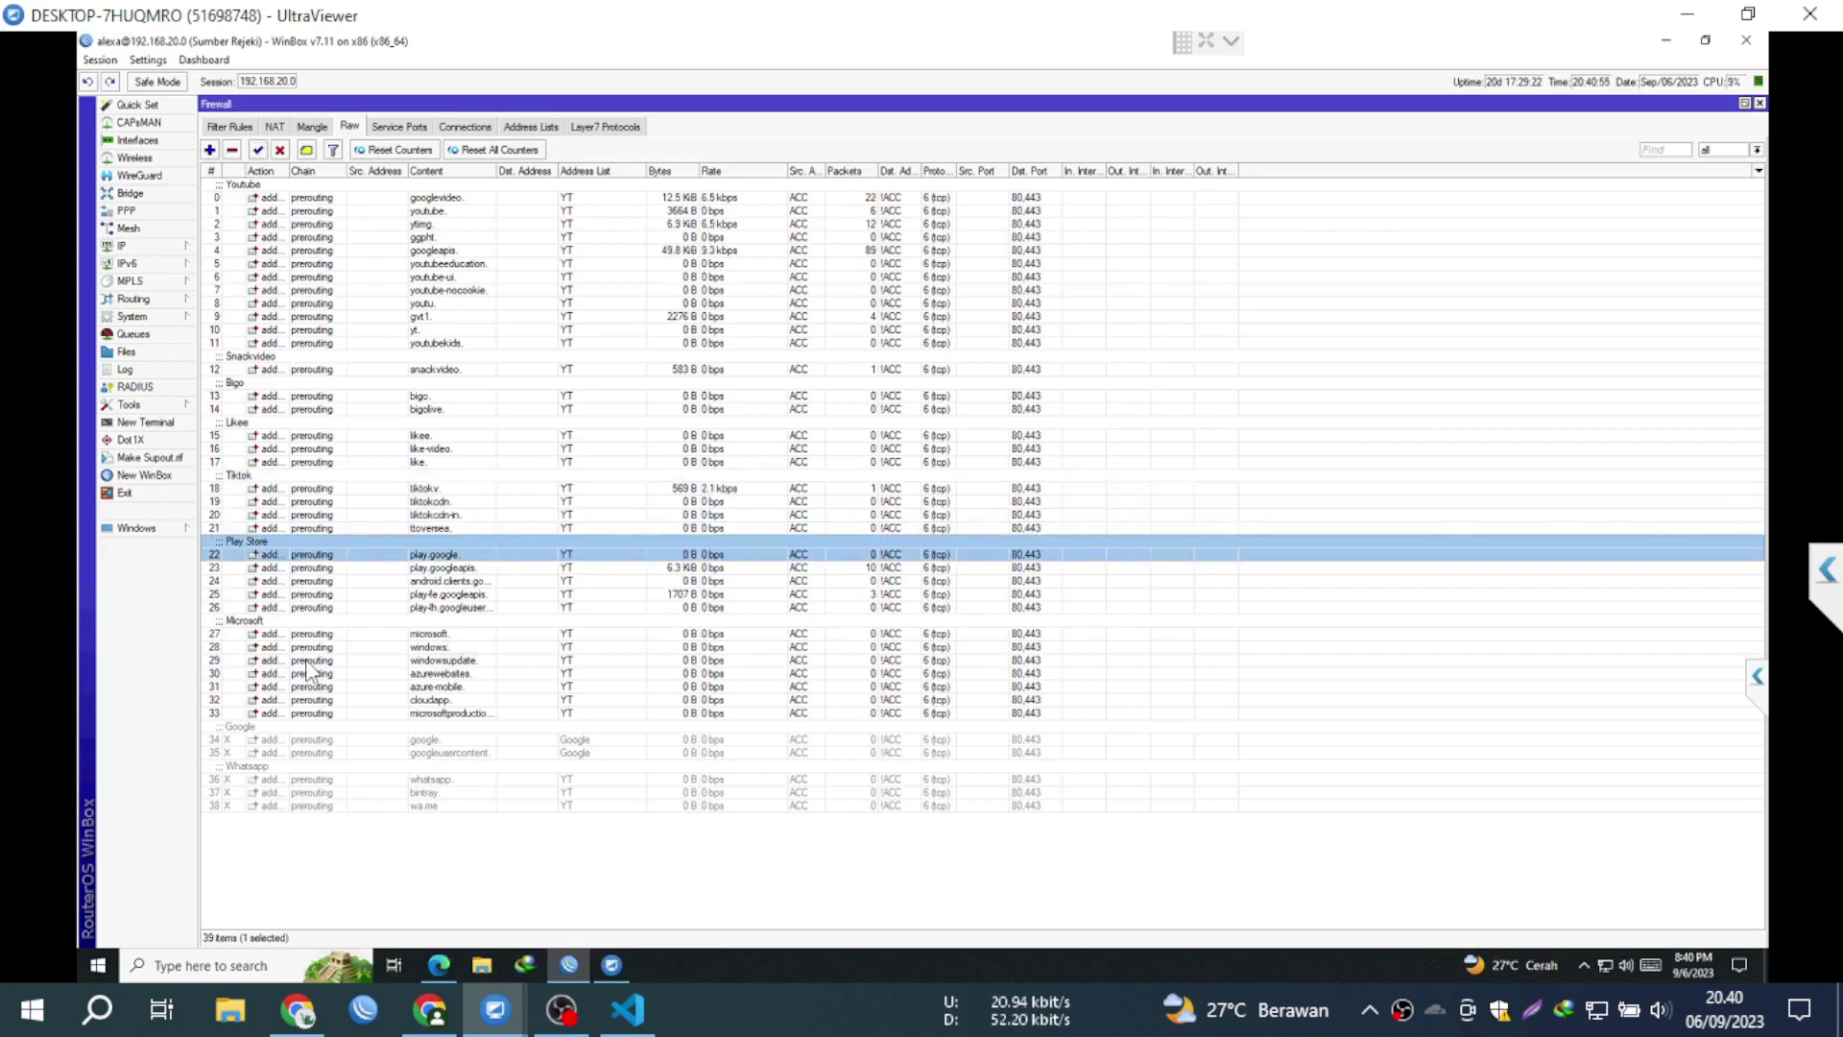
shift+click(341, 805)
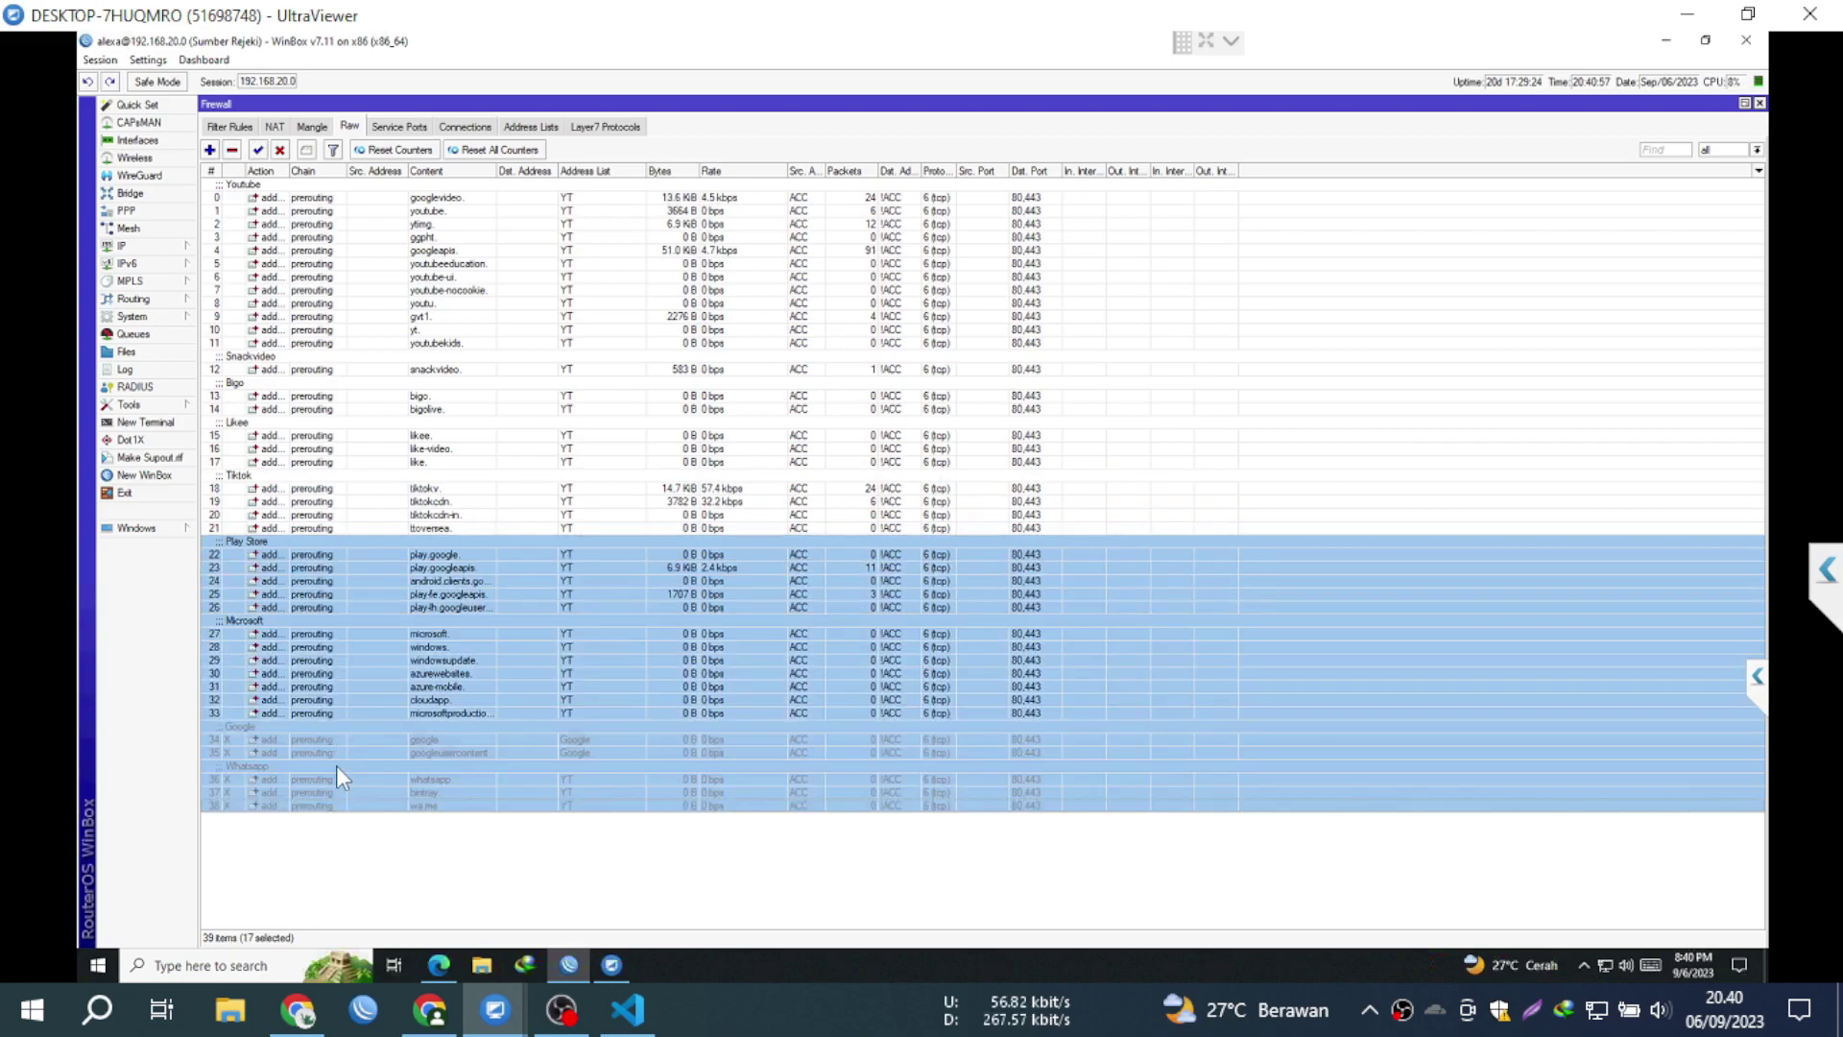
click(233, 151)
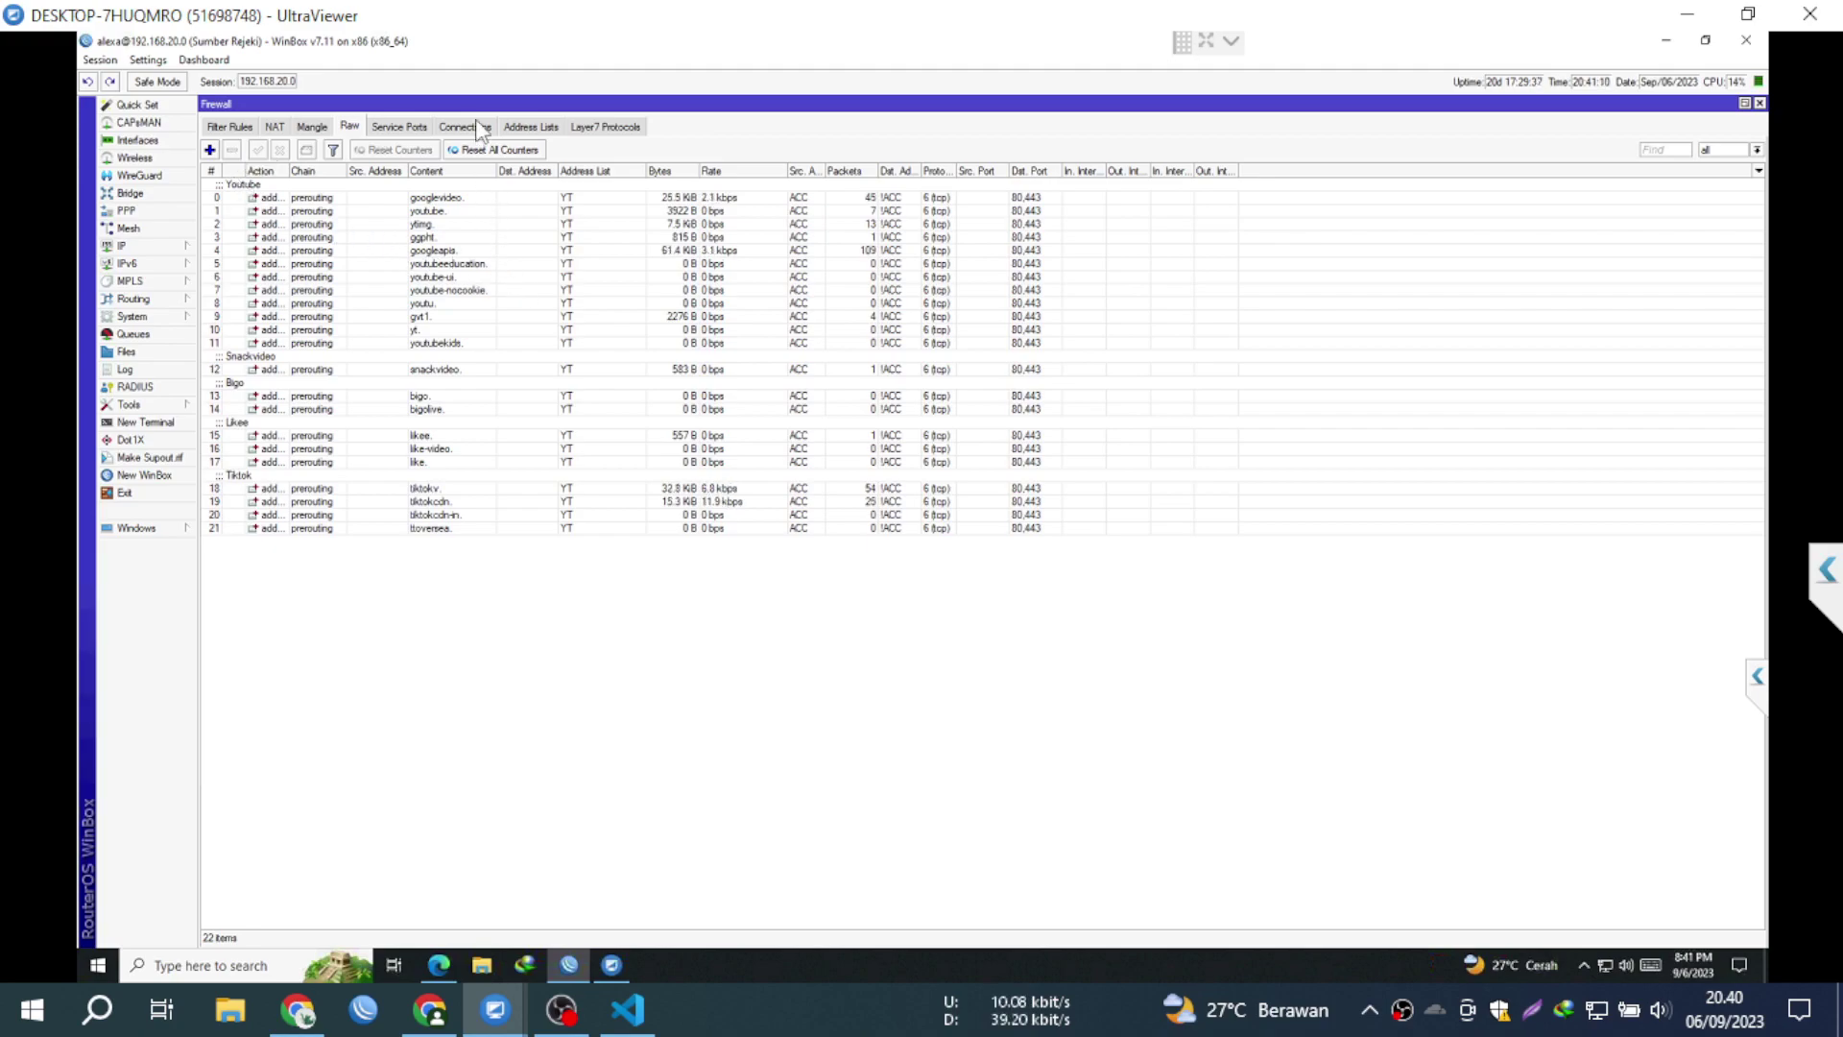
Step: Filter the firewall address lists to YT and examine the collected addresses
click(527, 127)
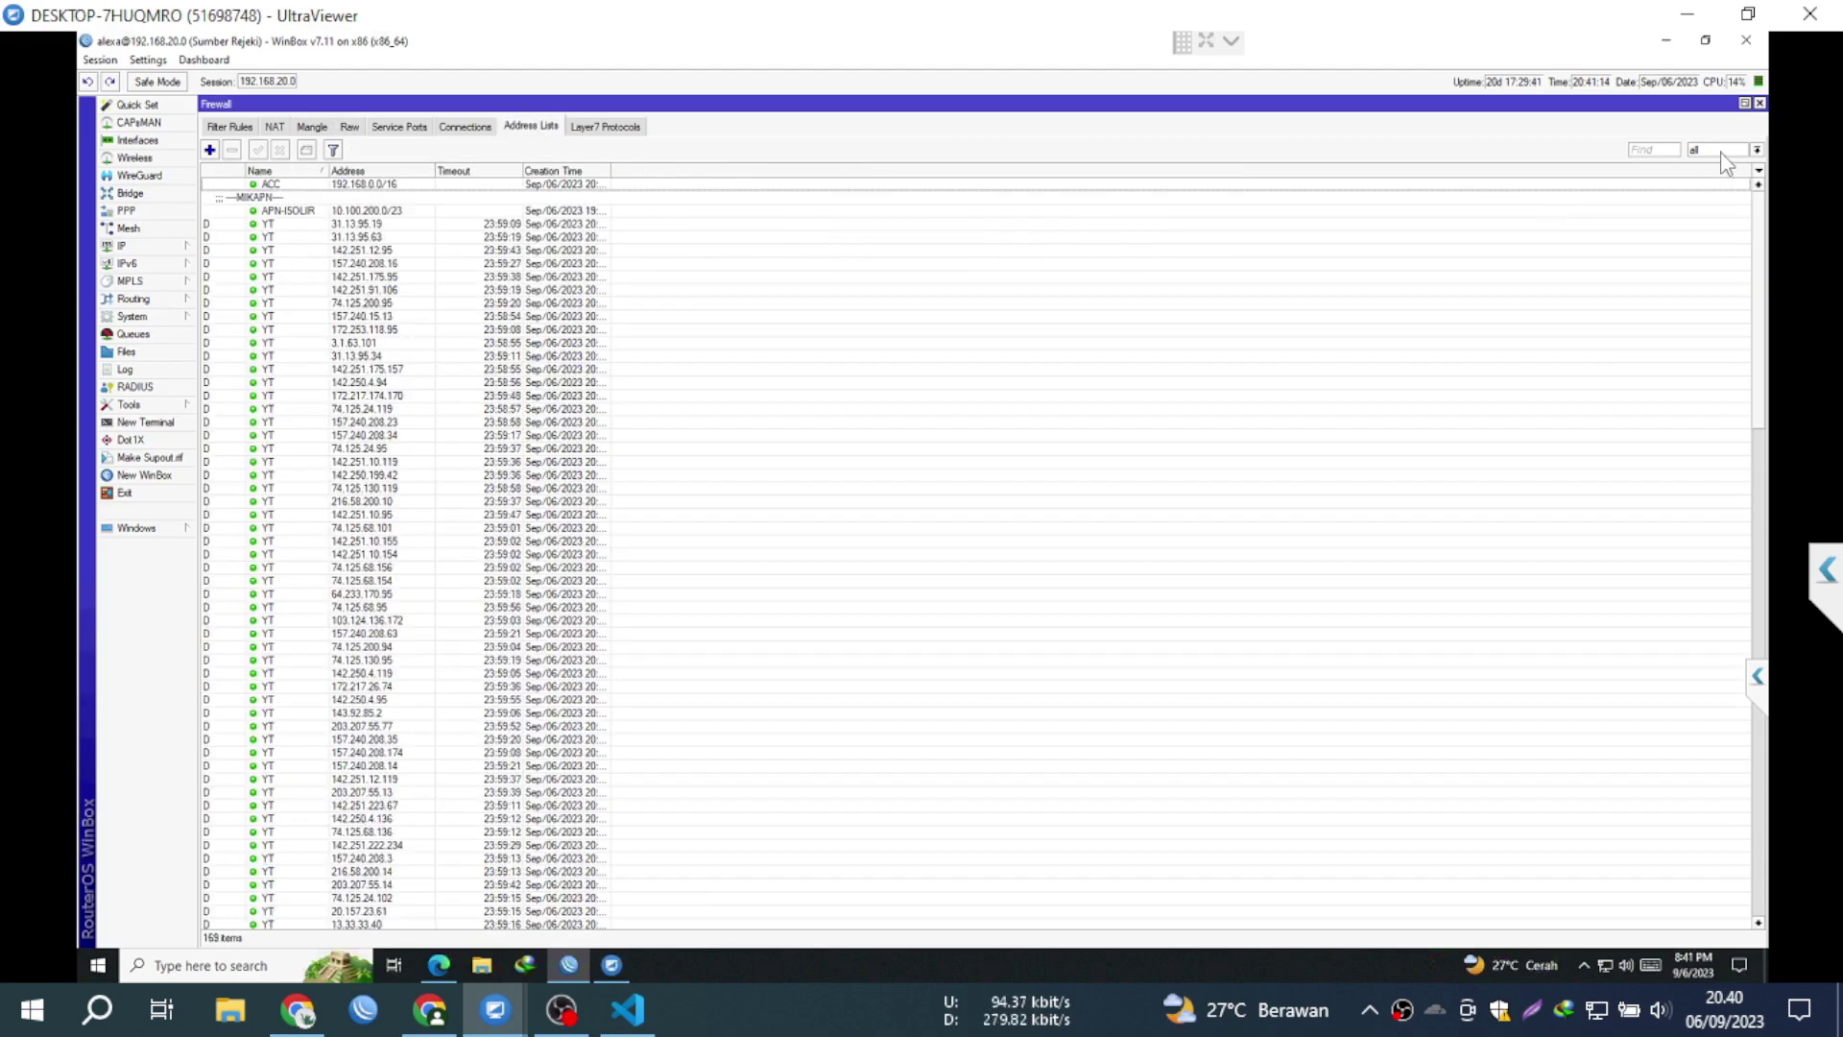
click(1721, 151)
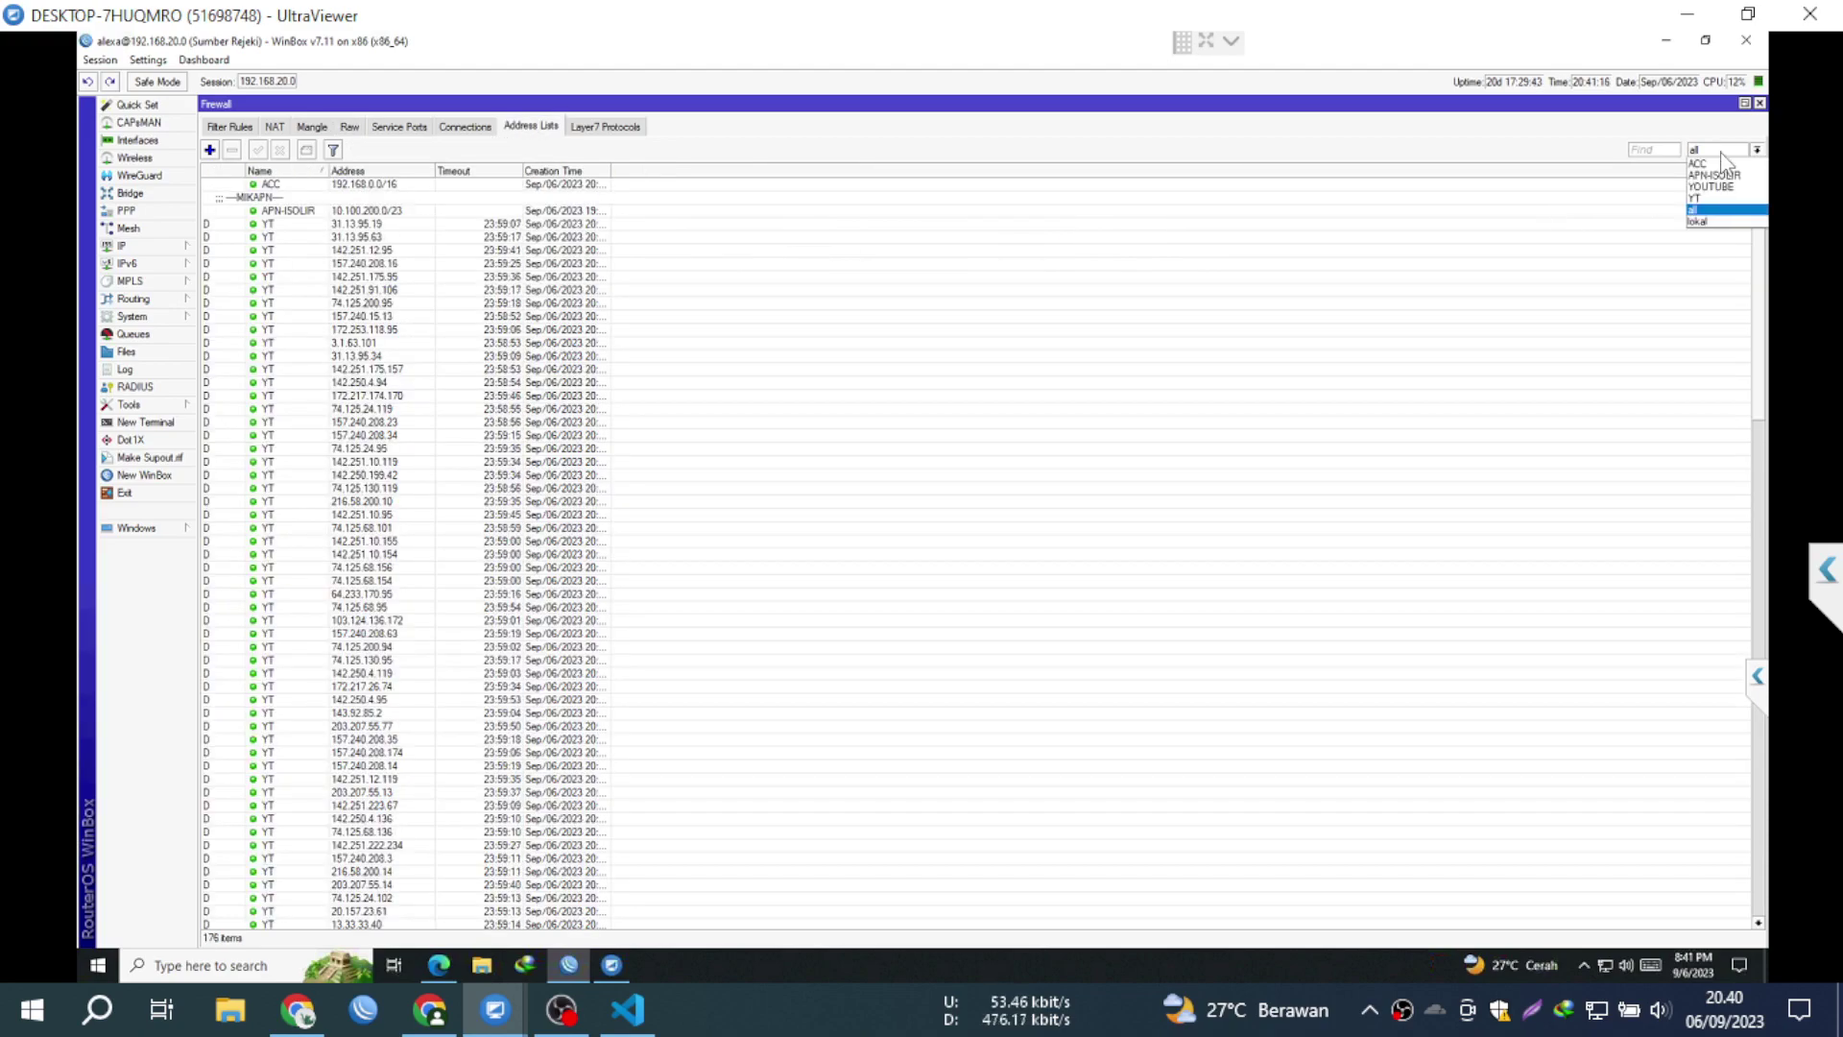
click(1697, 199)
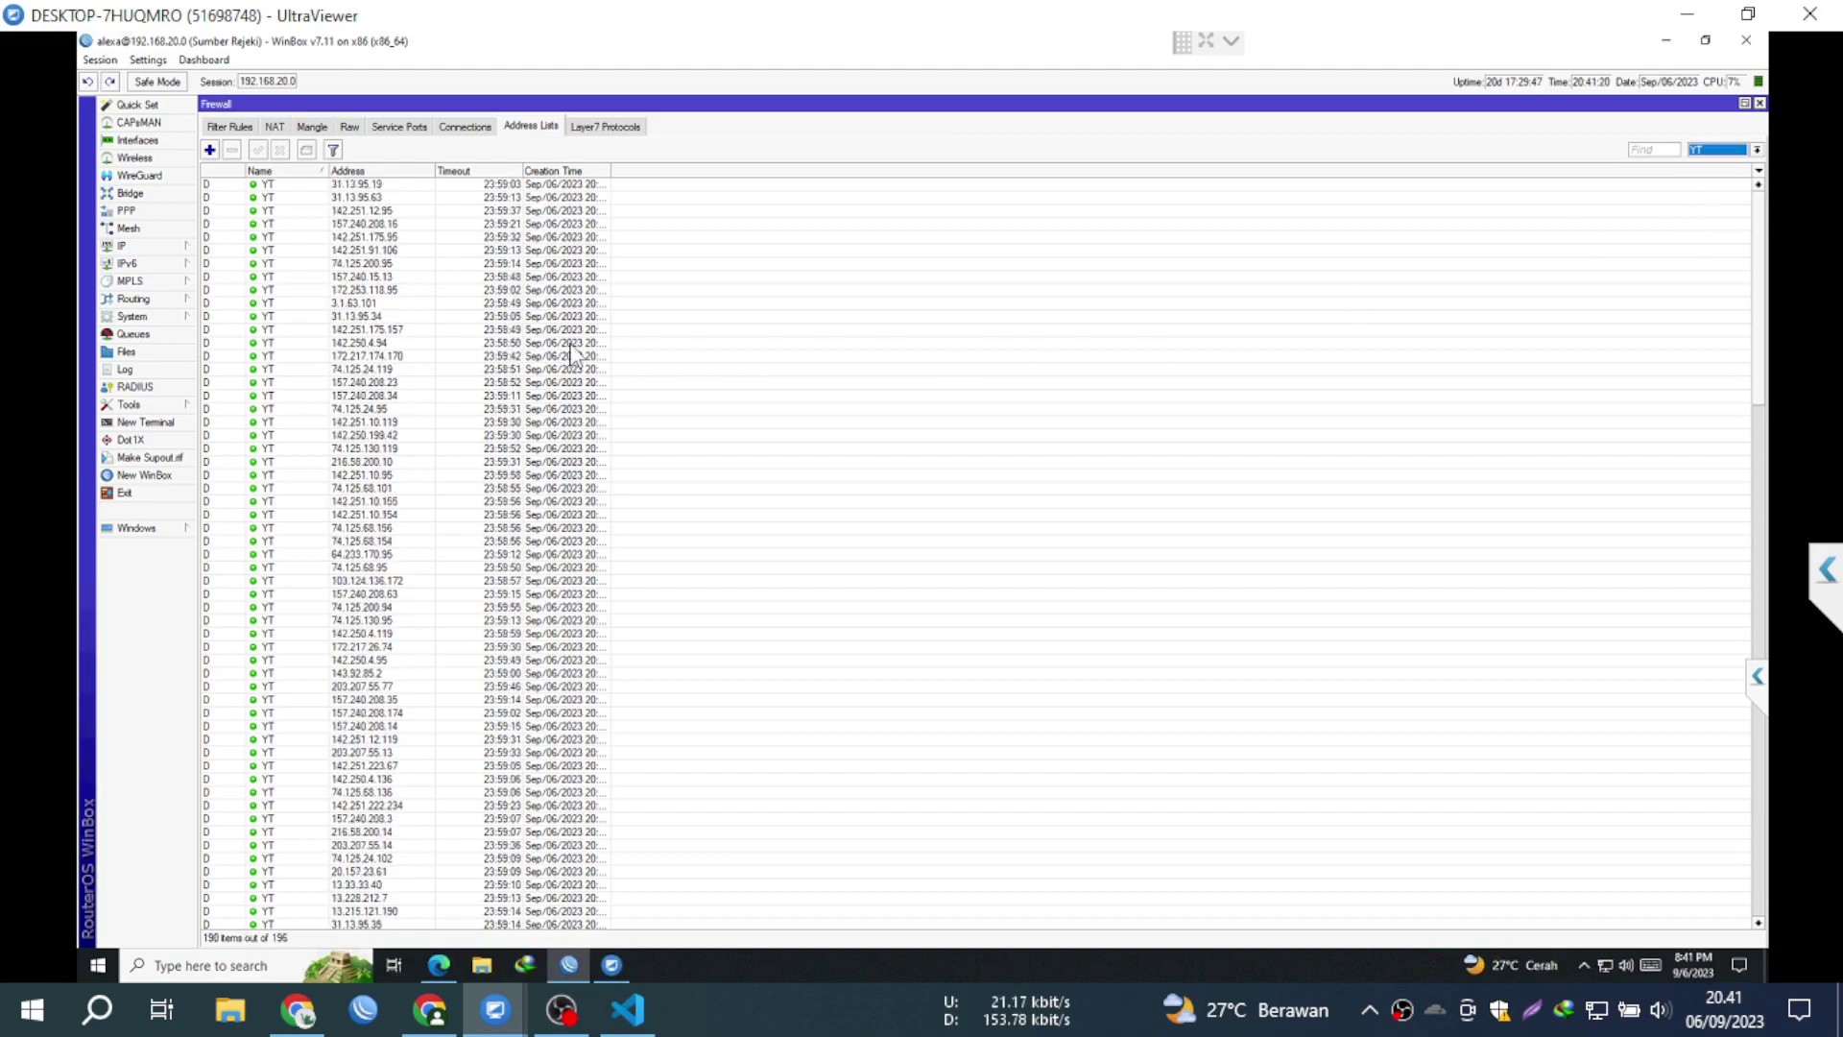
Step: Delete both disabled rules from the firewall's mangle table
click(349, 126)
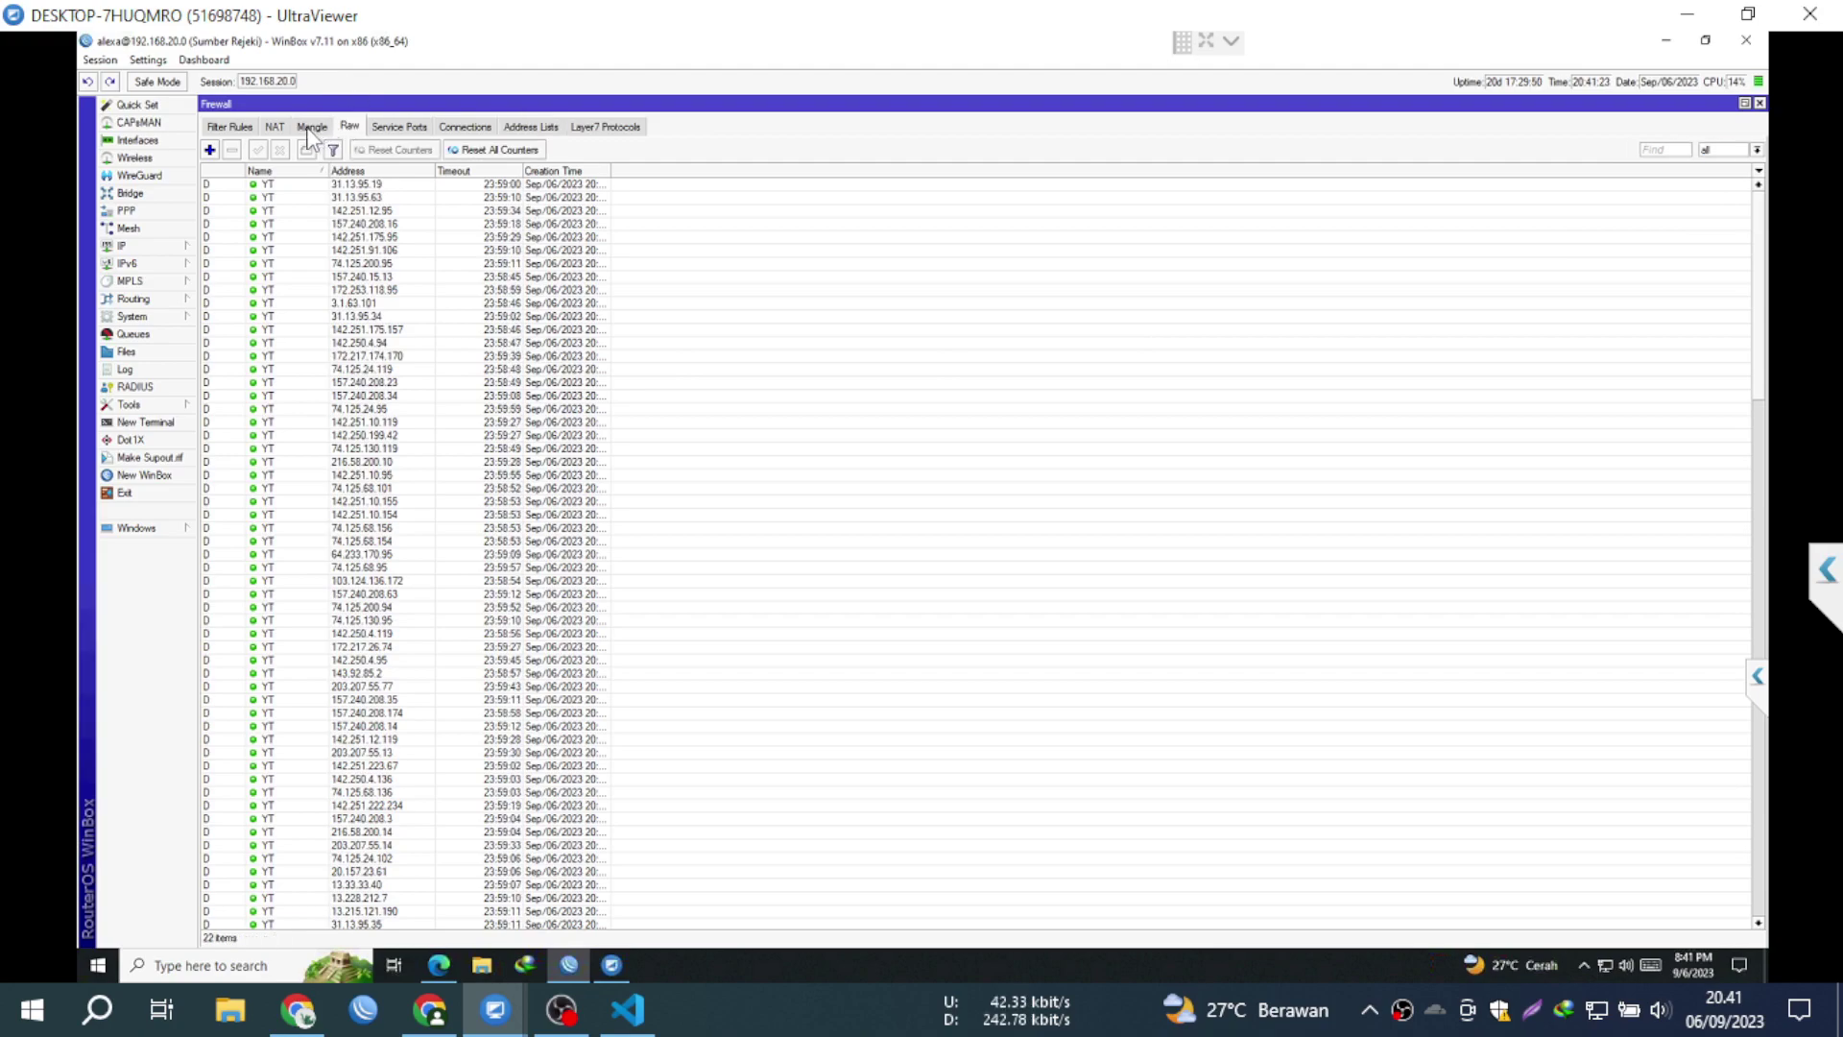
click(309, 129)
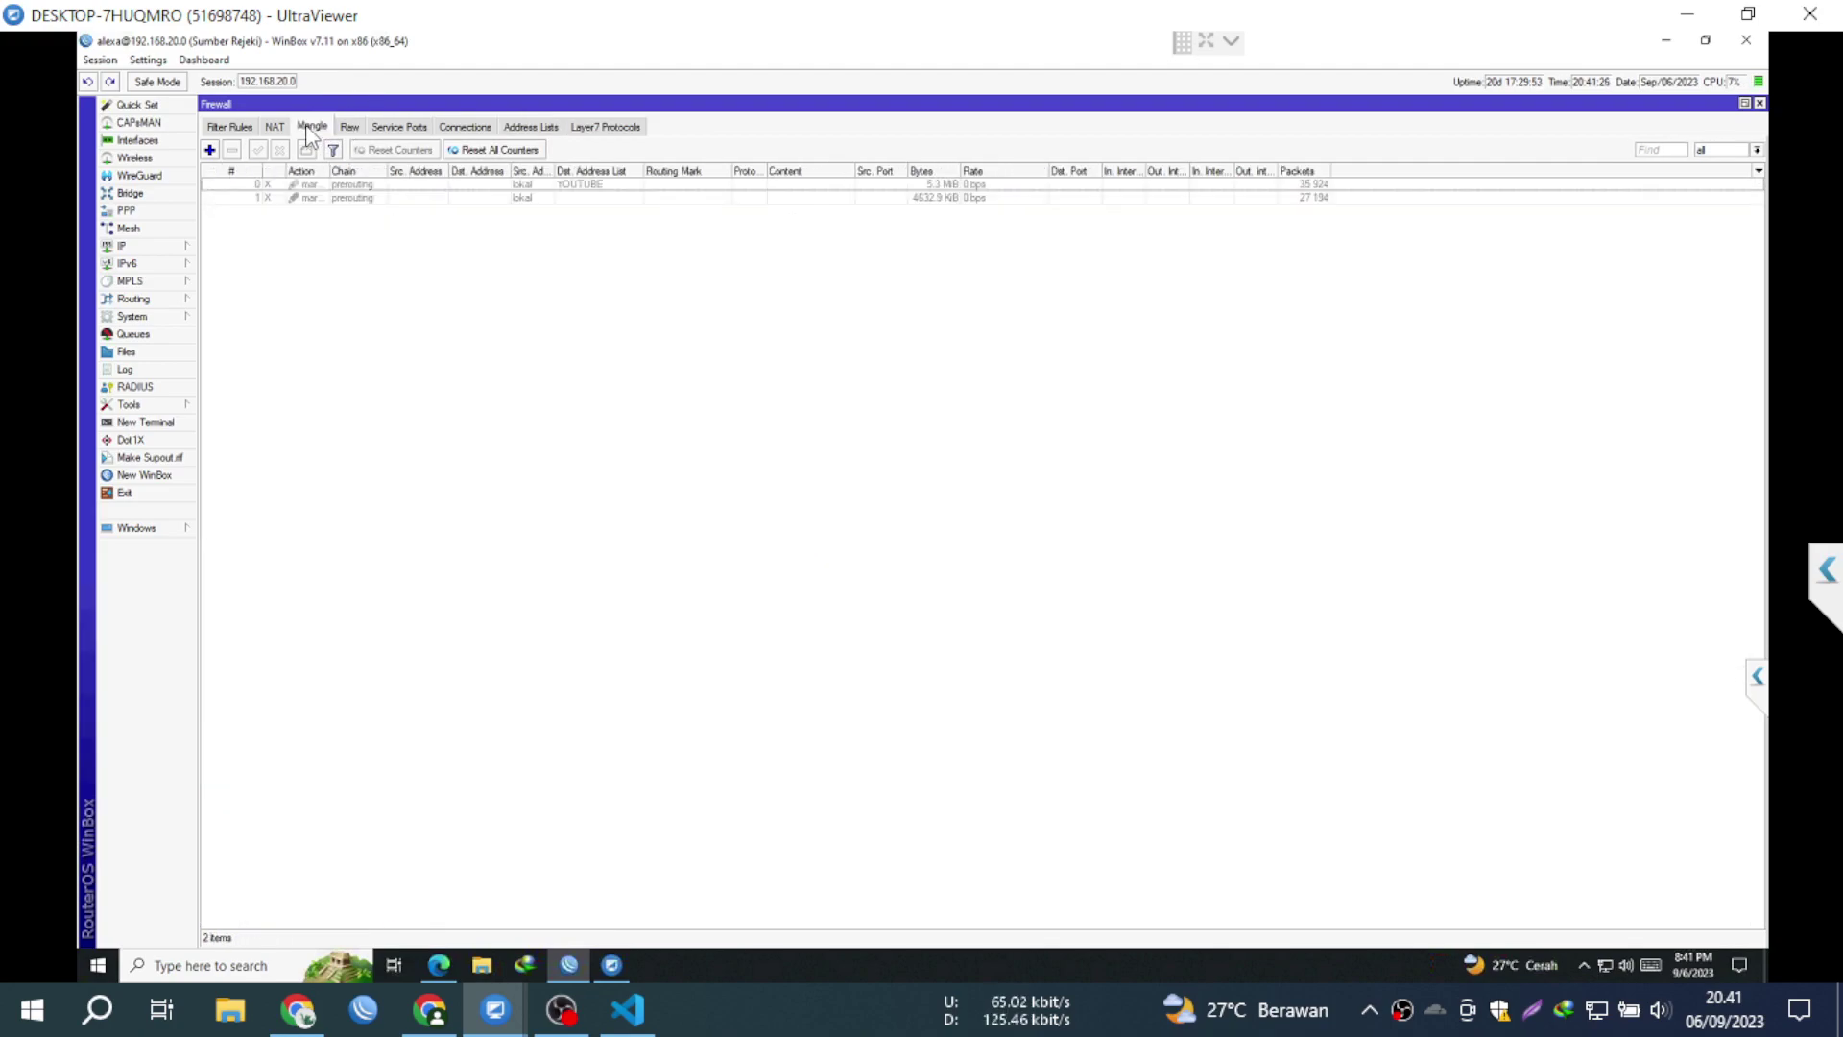
click(378, 197)
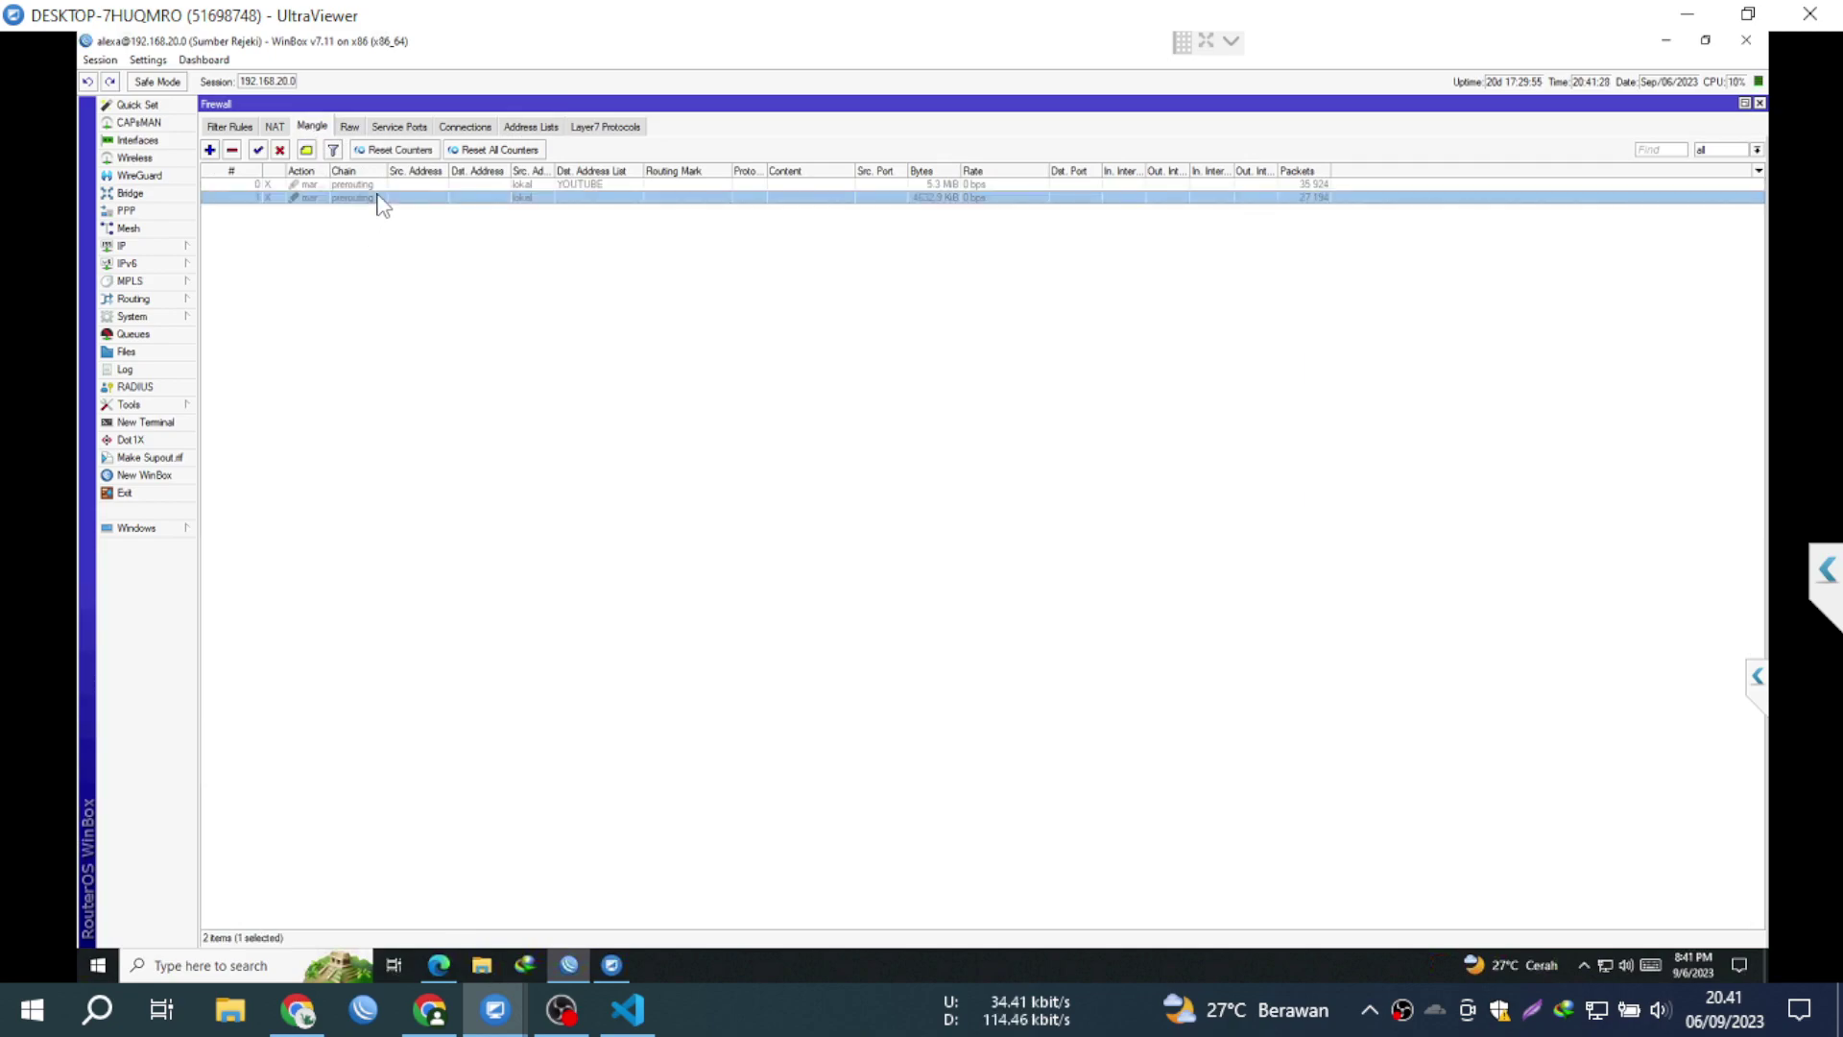
key(ctrl+a)
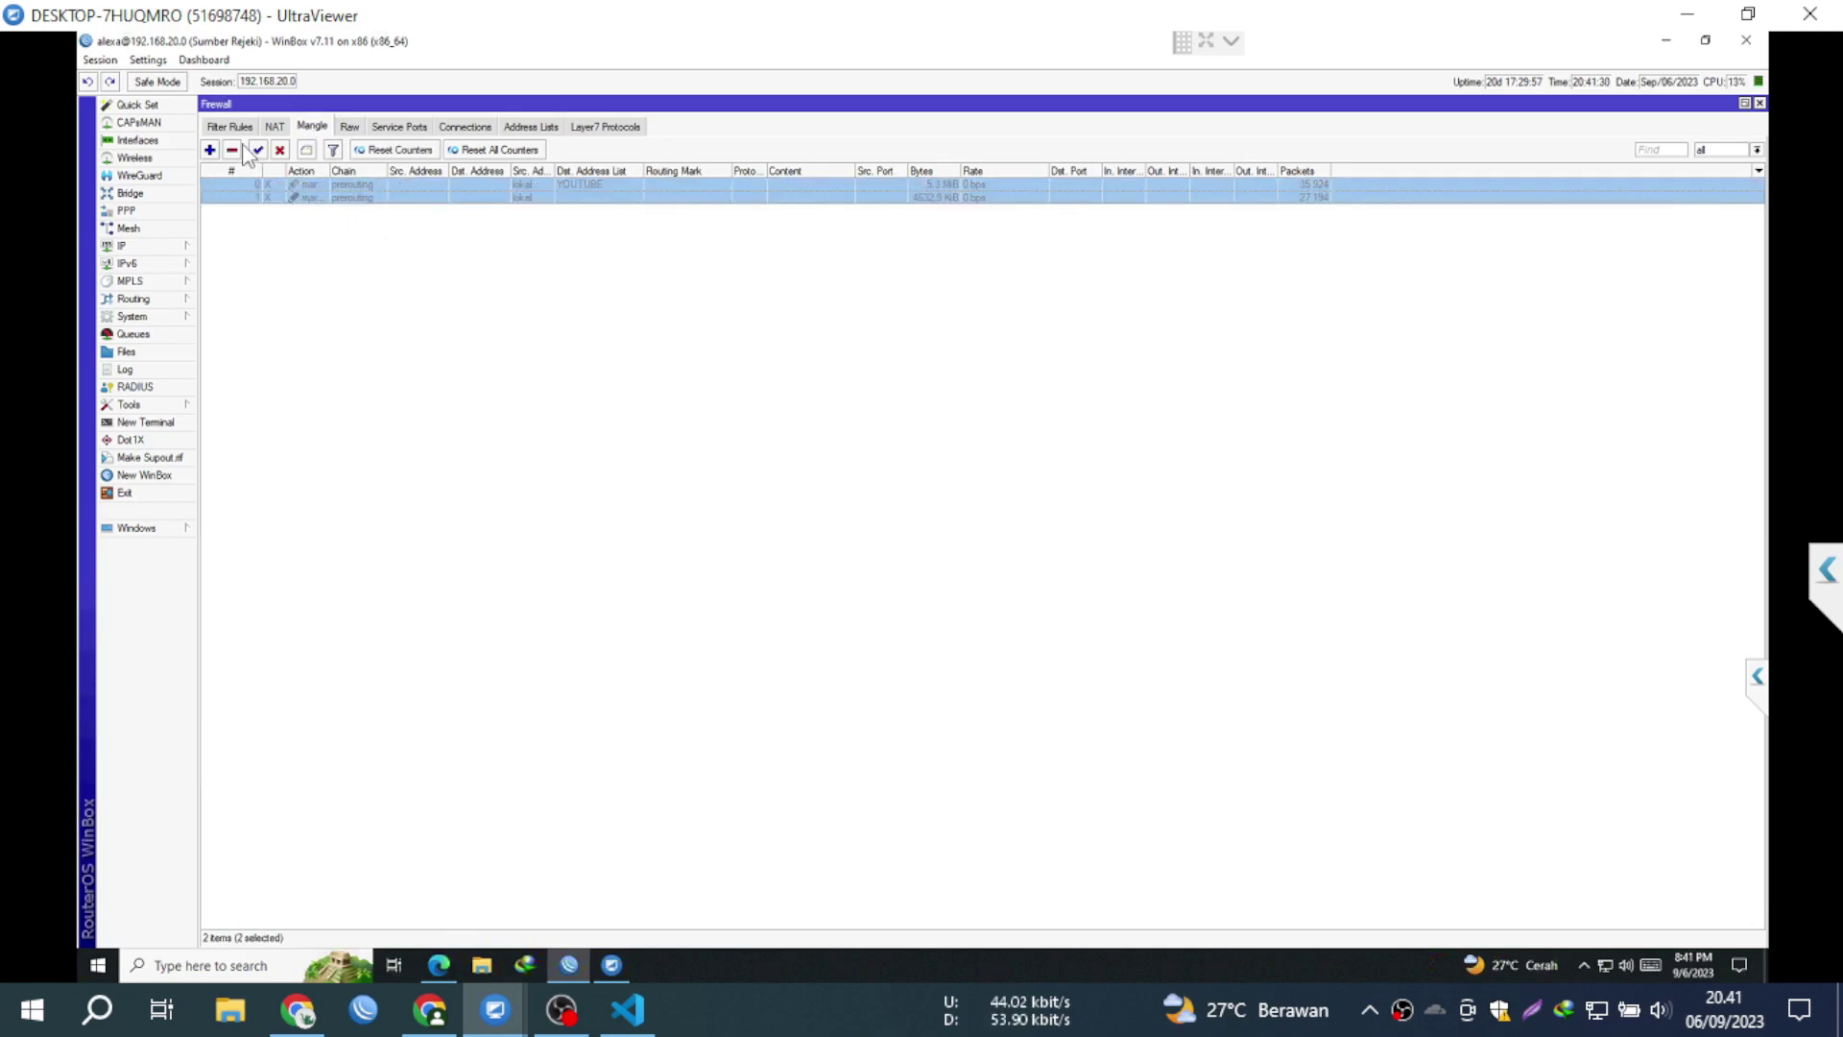
click(232, 149)
Step: Start a new prerouting mangle rule with tcp as the protocol and ACC as the source address list
click(209, 150)
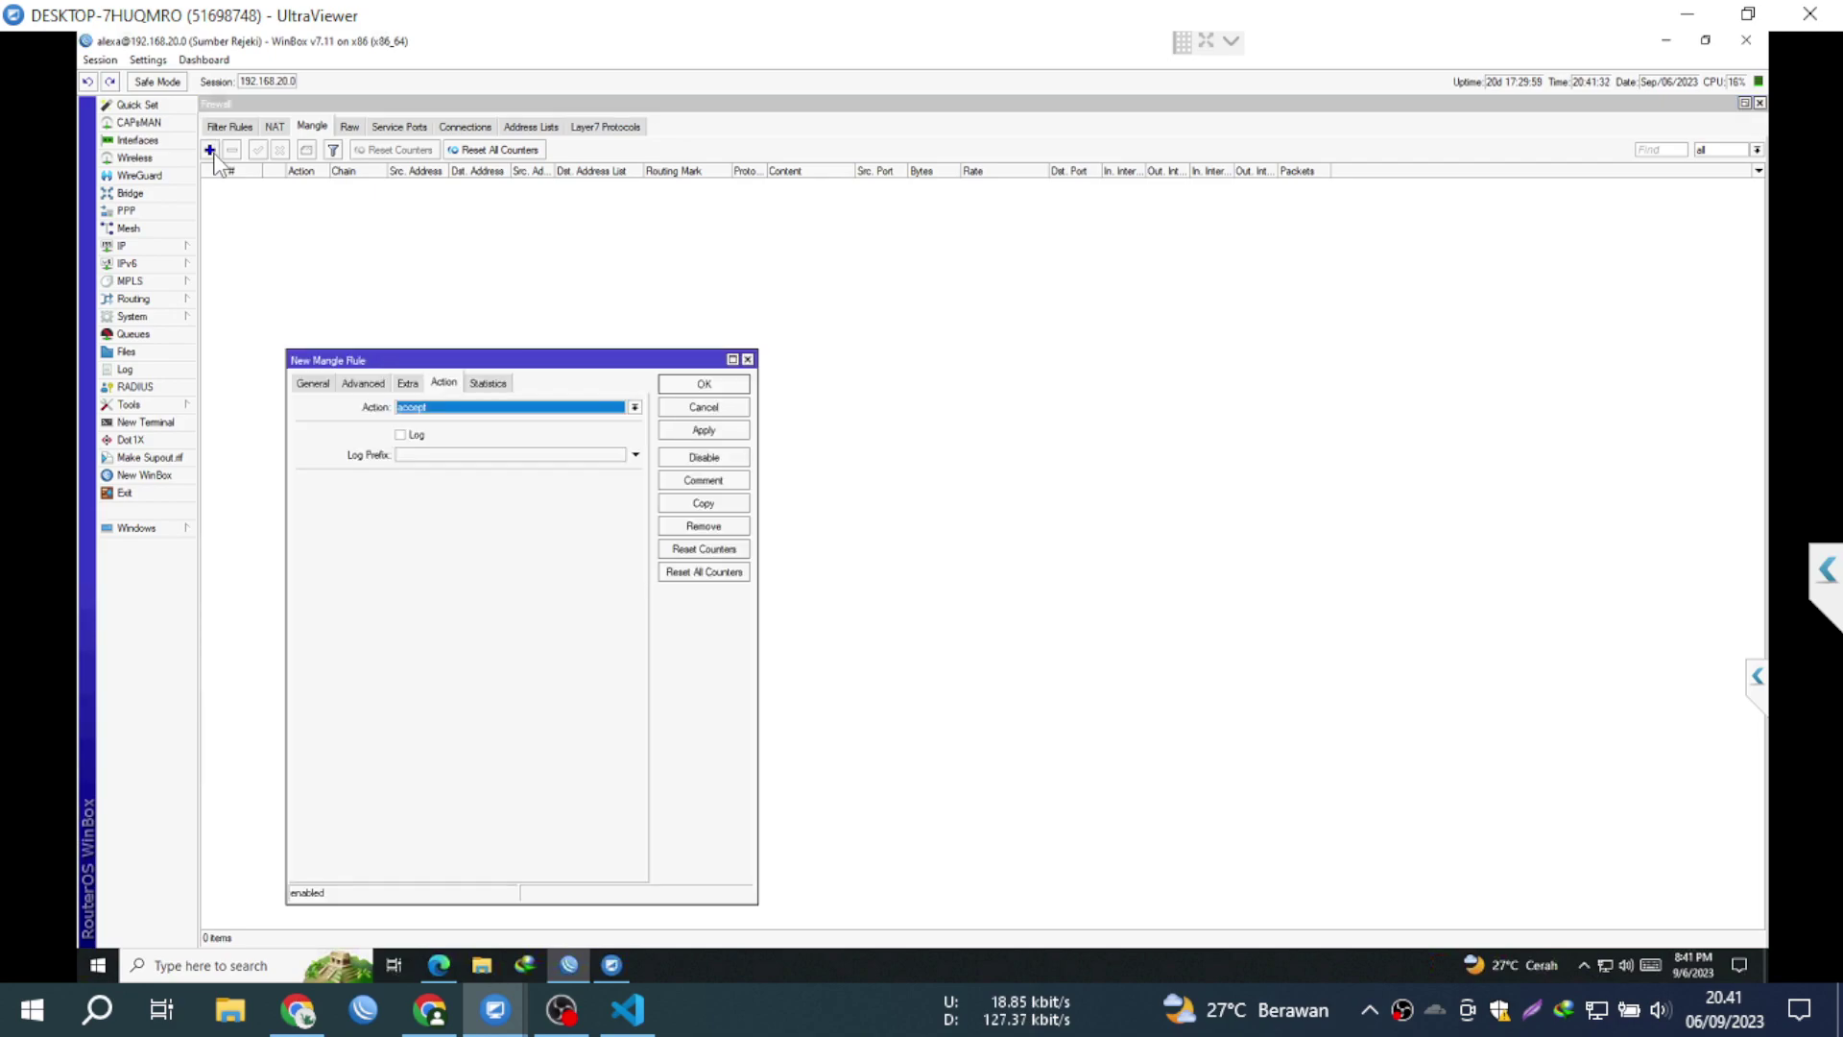
click(320, 391)
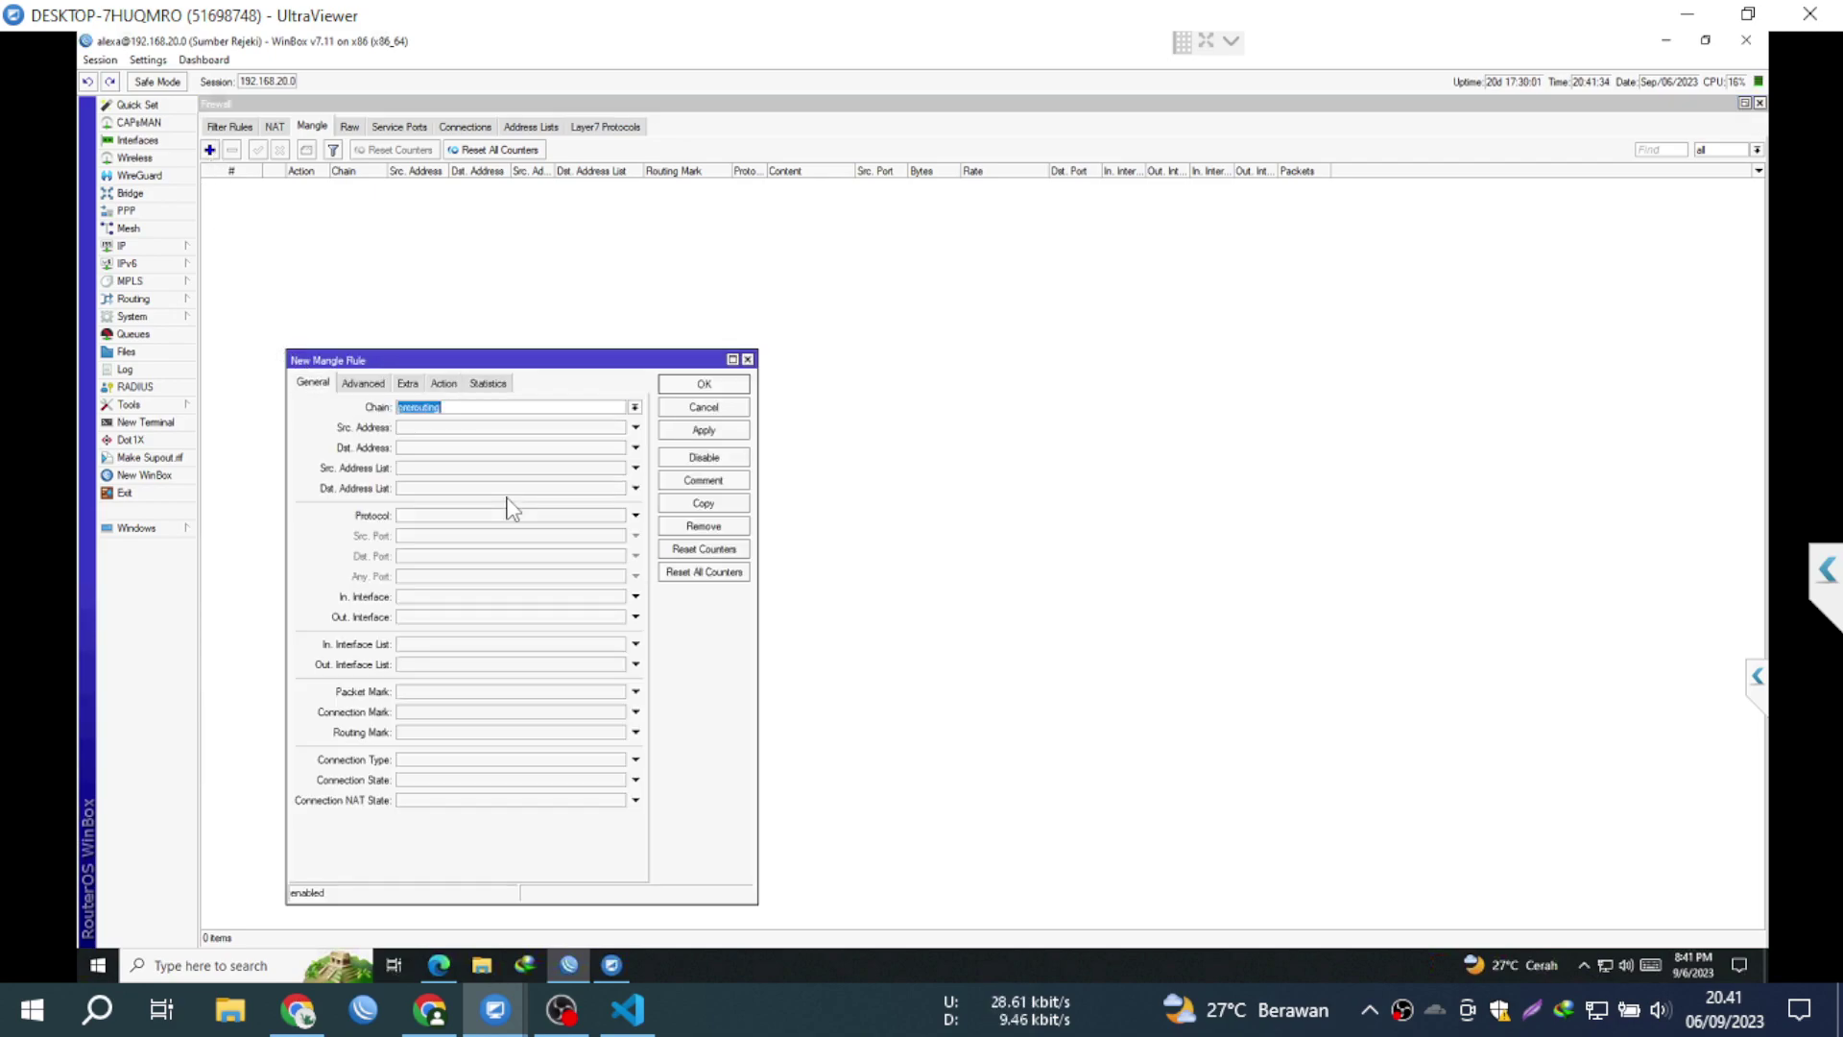
click(455, 518)
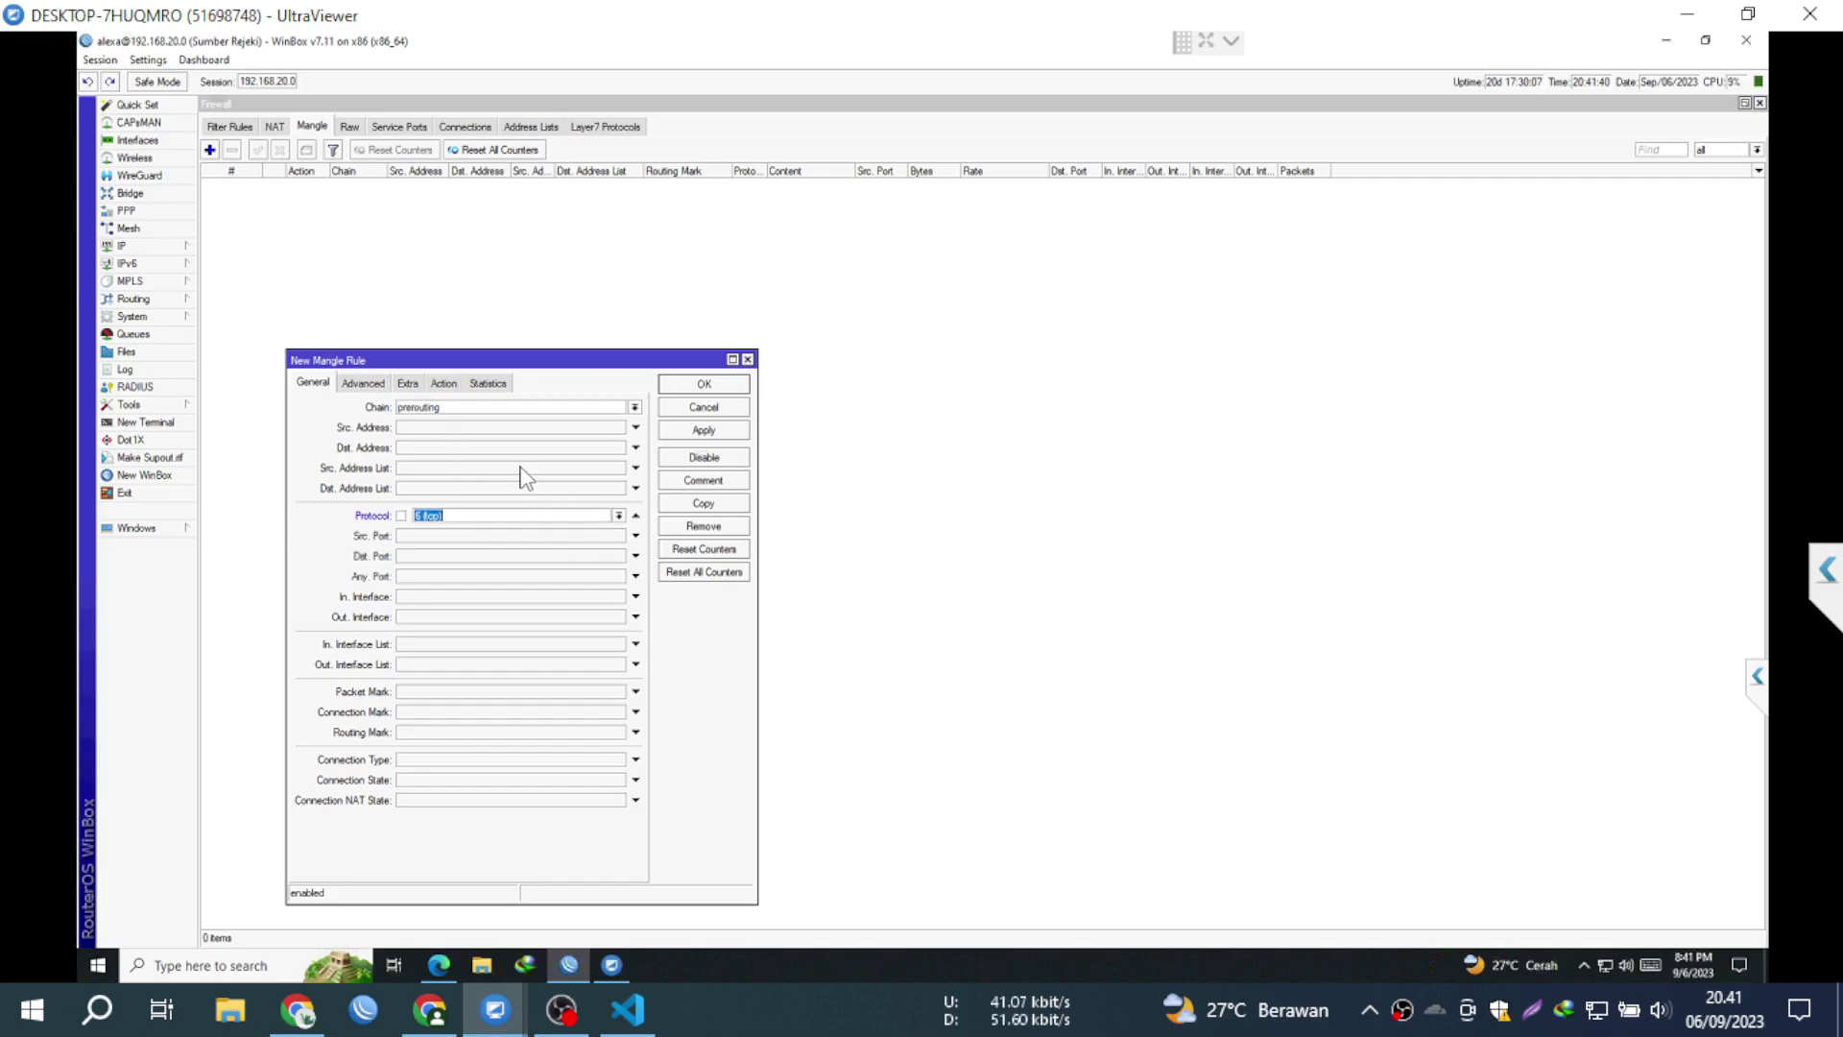
click(620, 468)
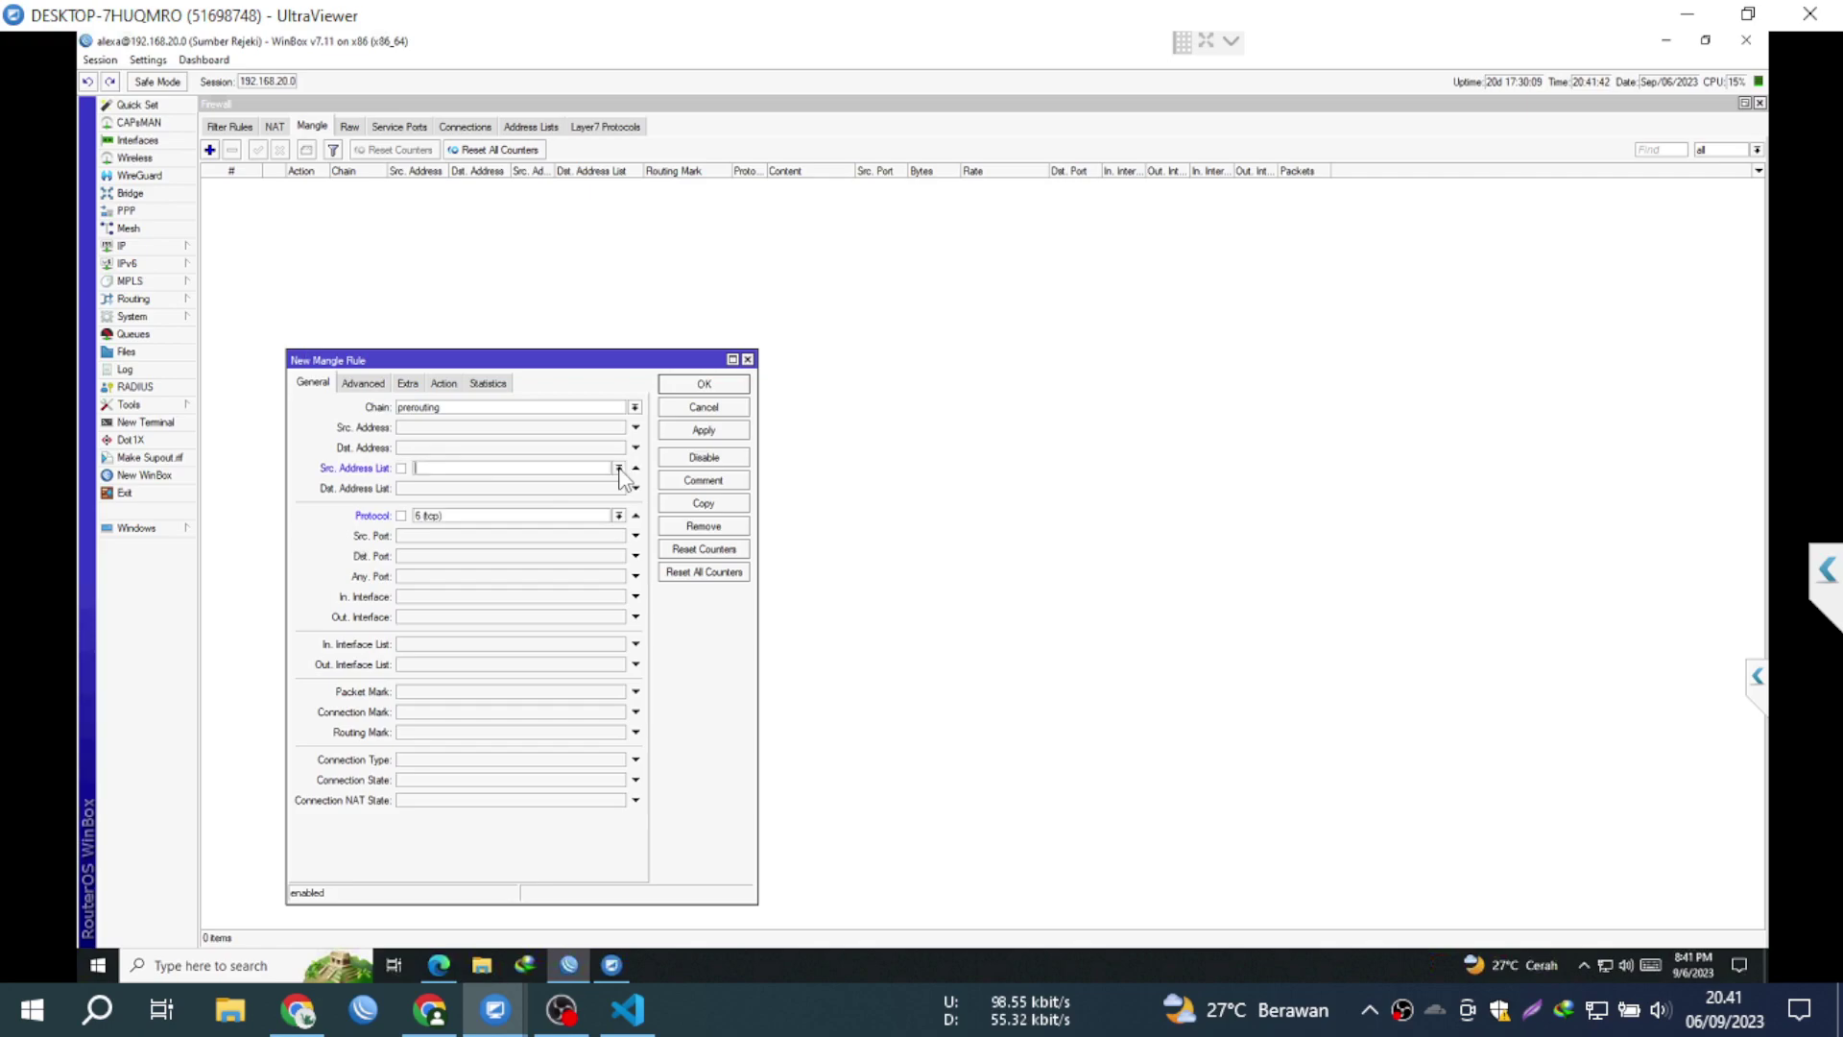
click(618, 468)
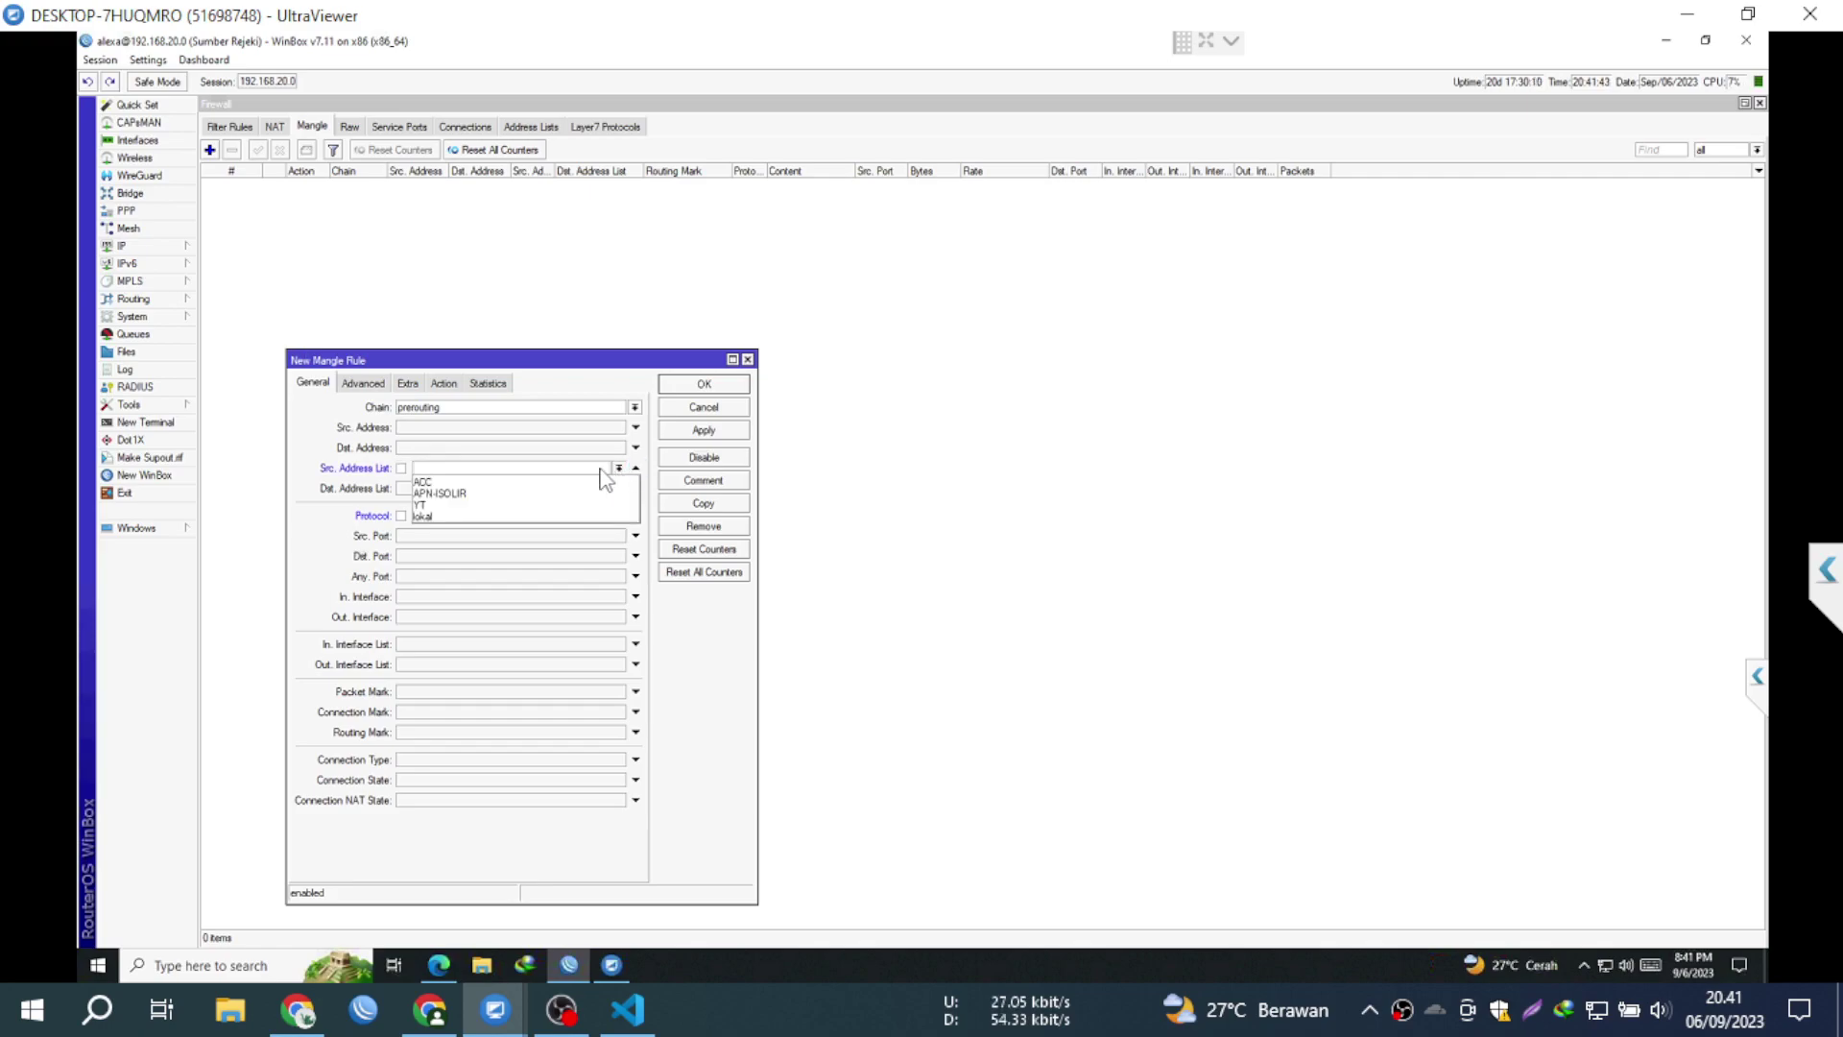
click(537, 481)
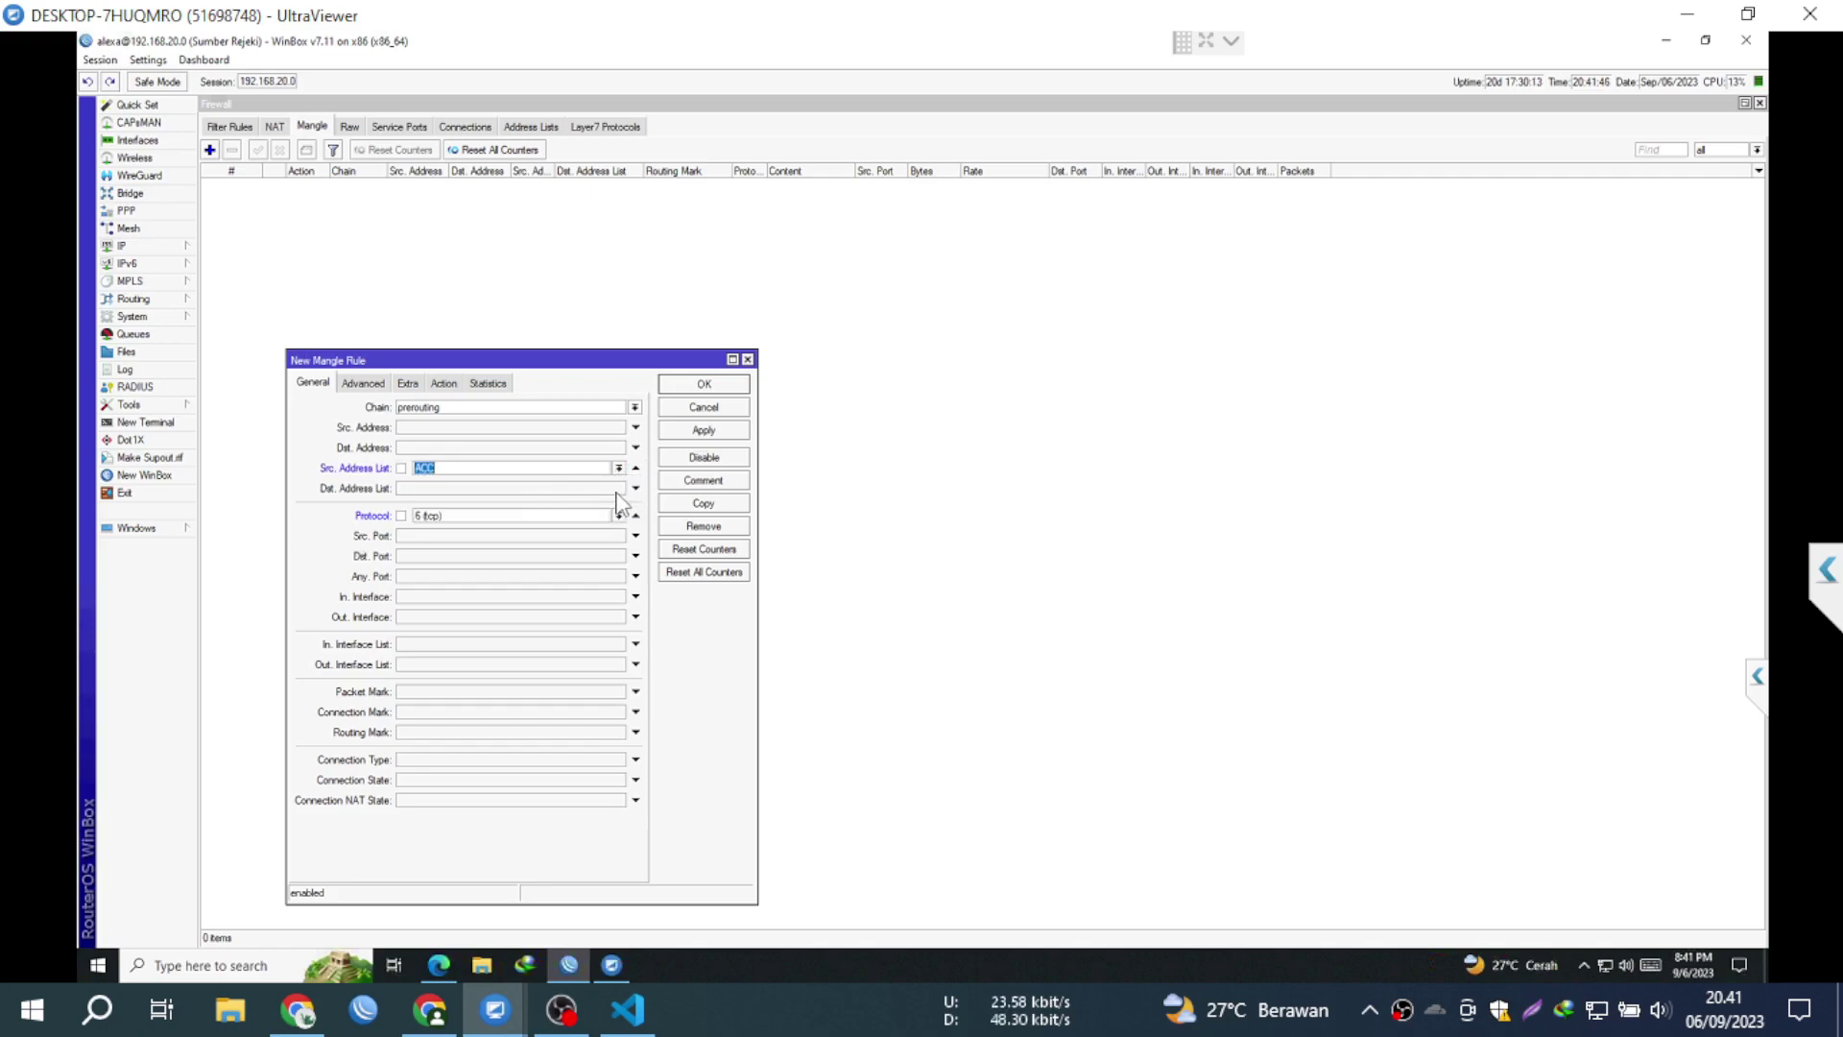
Step: Set the mangle rule's destination address list to YT, without negation, and its destination ports to 80,443
click(615, 488)
click(618, 489)
click(534, 501)
click(401, 488)
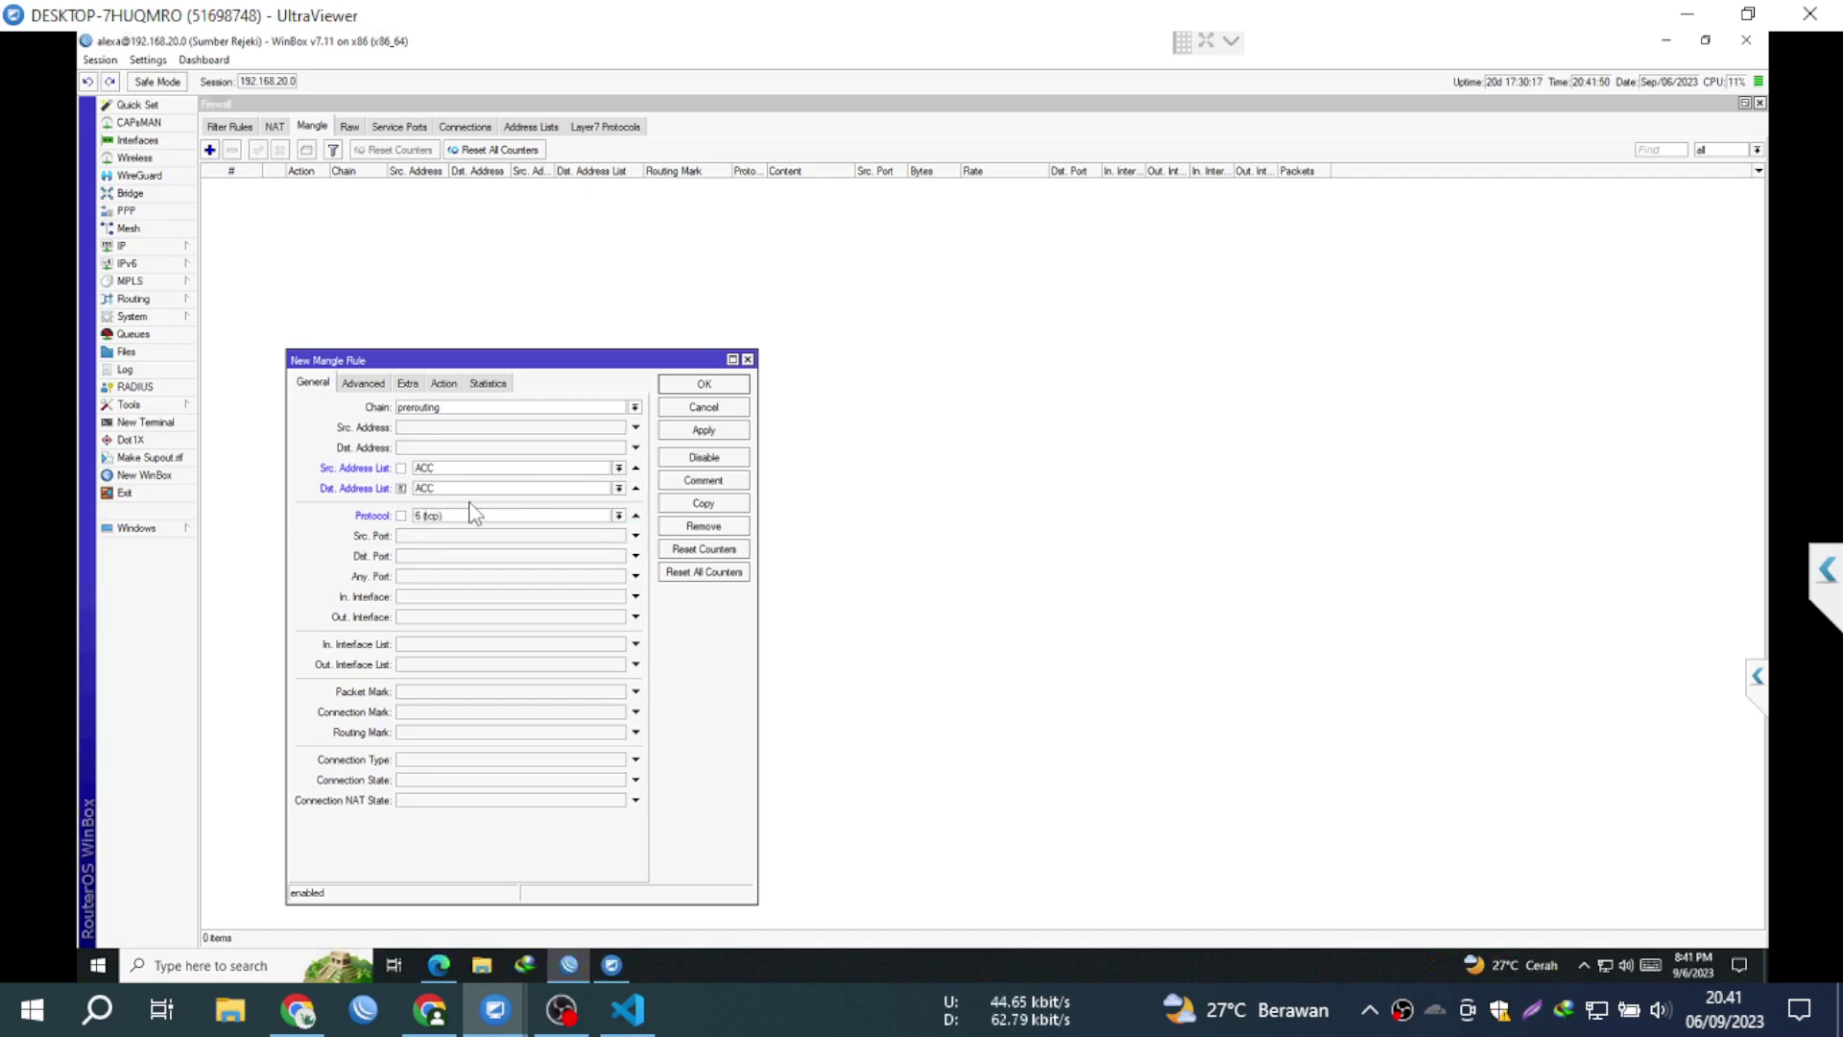
click(403, 489)
click(618, 489)
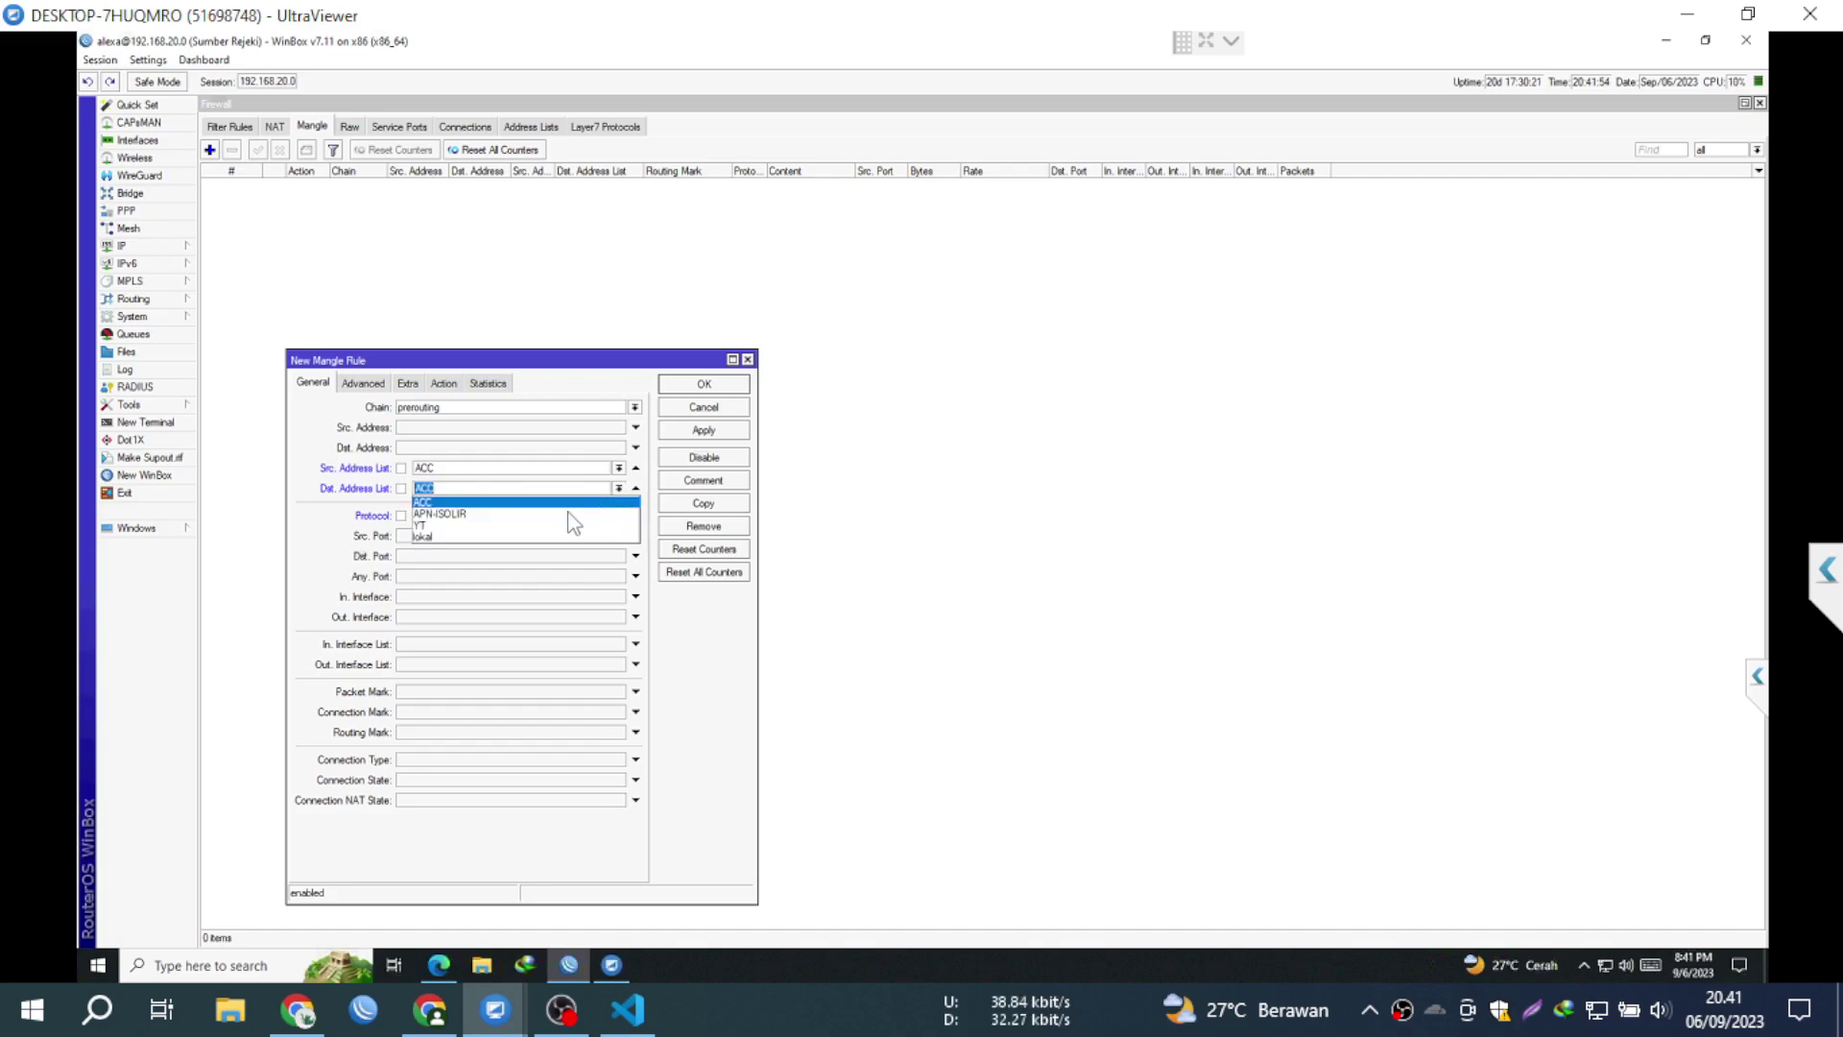
click(526, 526)
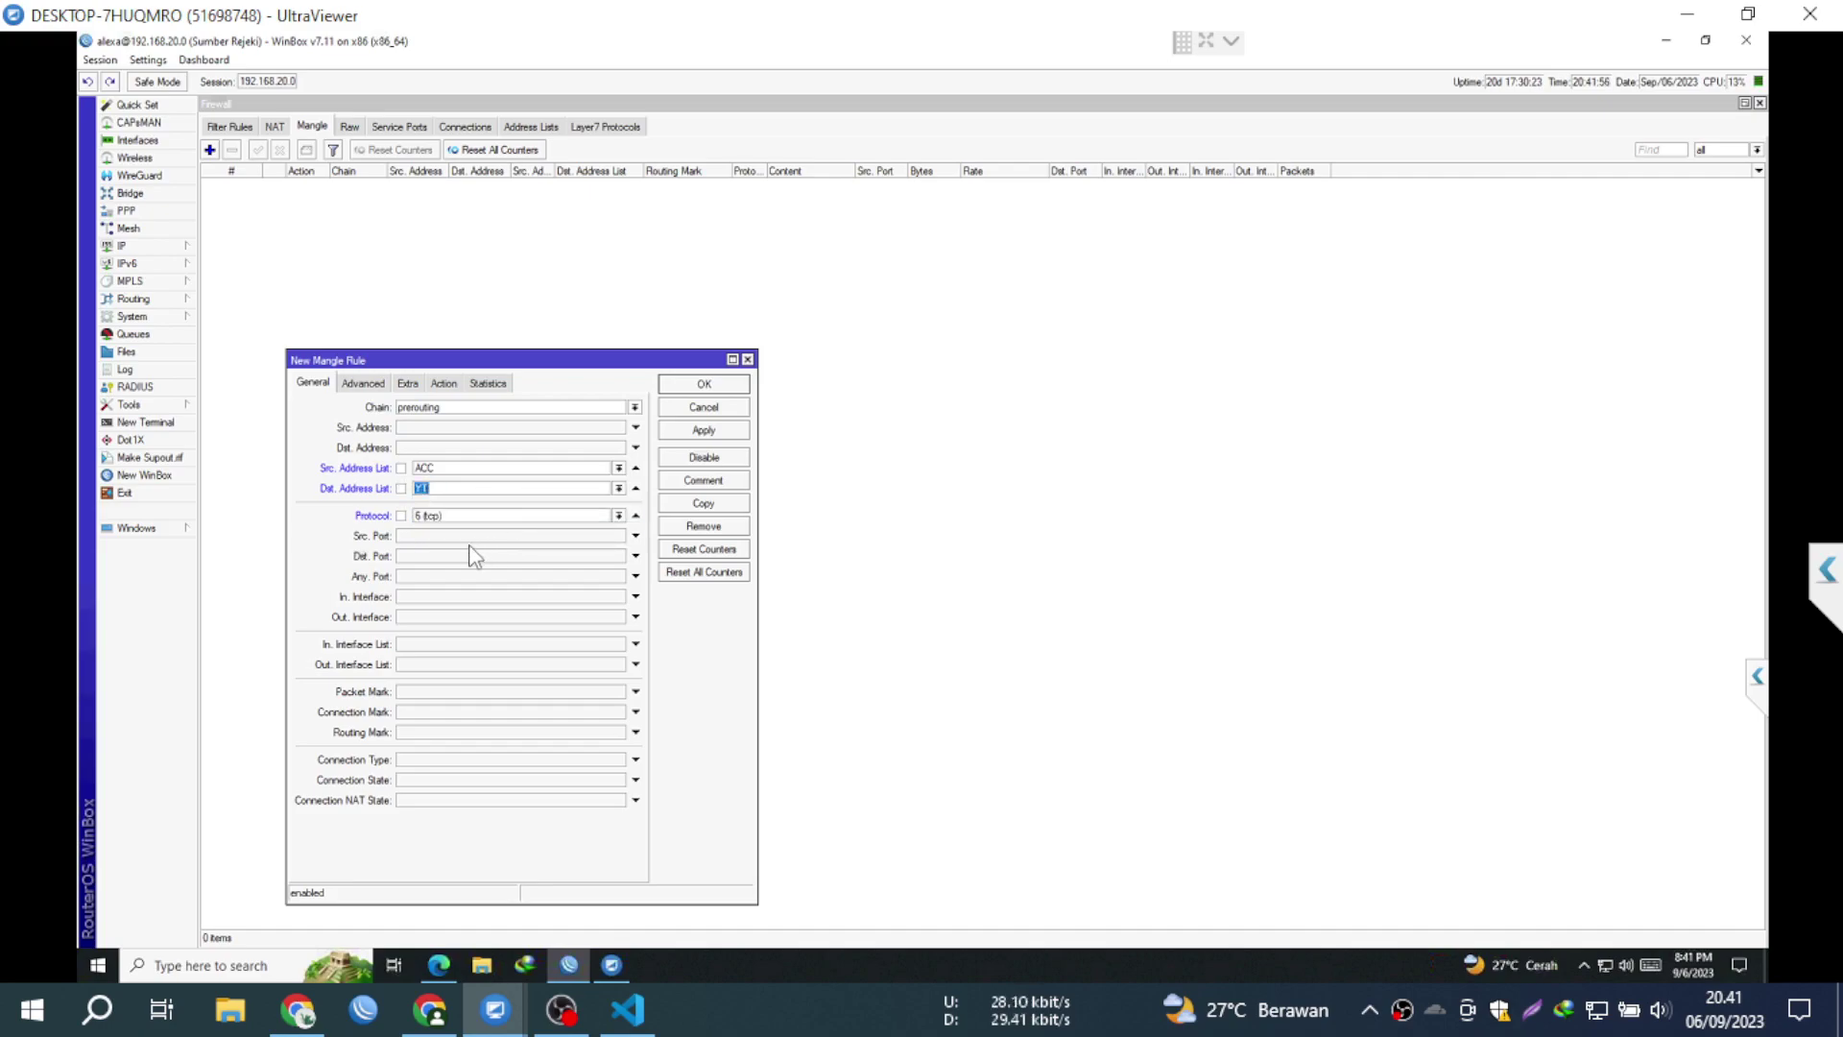
click(462, 557)
text(80,443)
Step: Set the rule's action to mark routing with new routing mark YT, turn off Passthrough and apply the rule
click(444, 383)
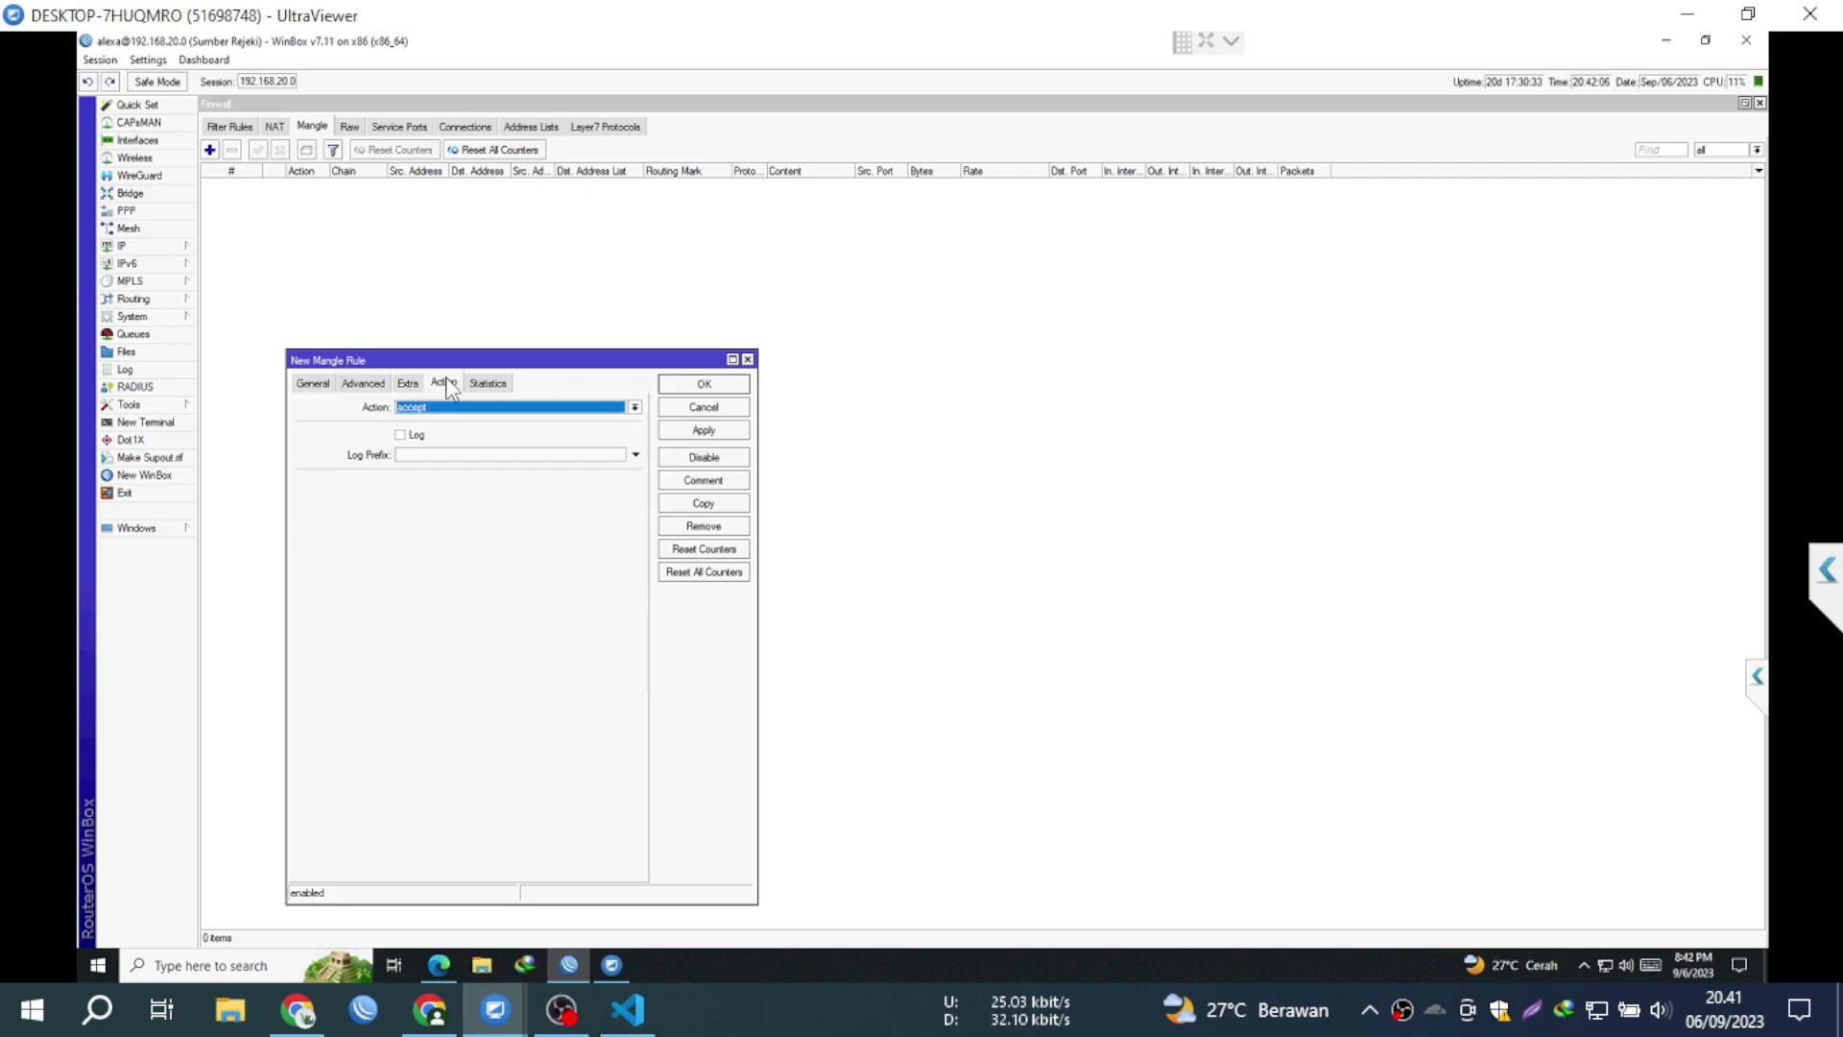
click(465, 411)
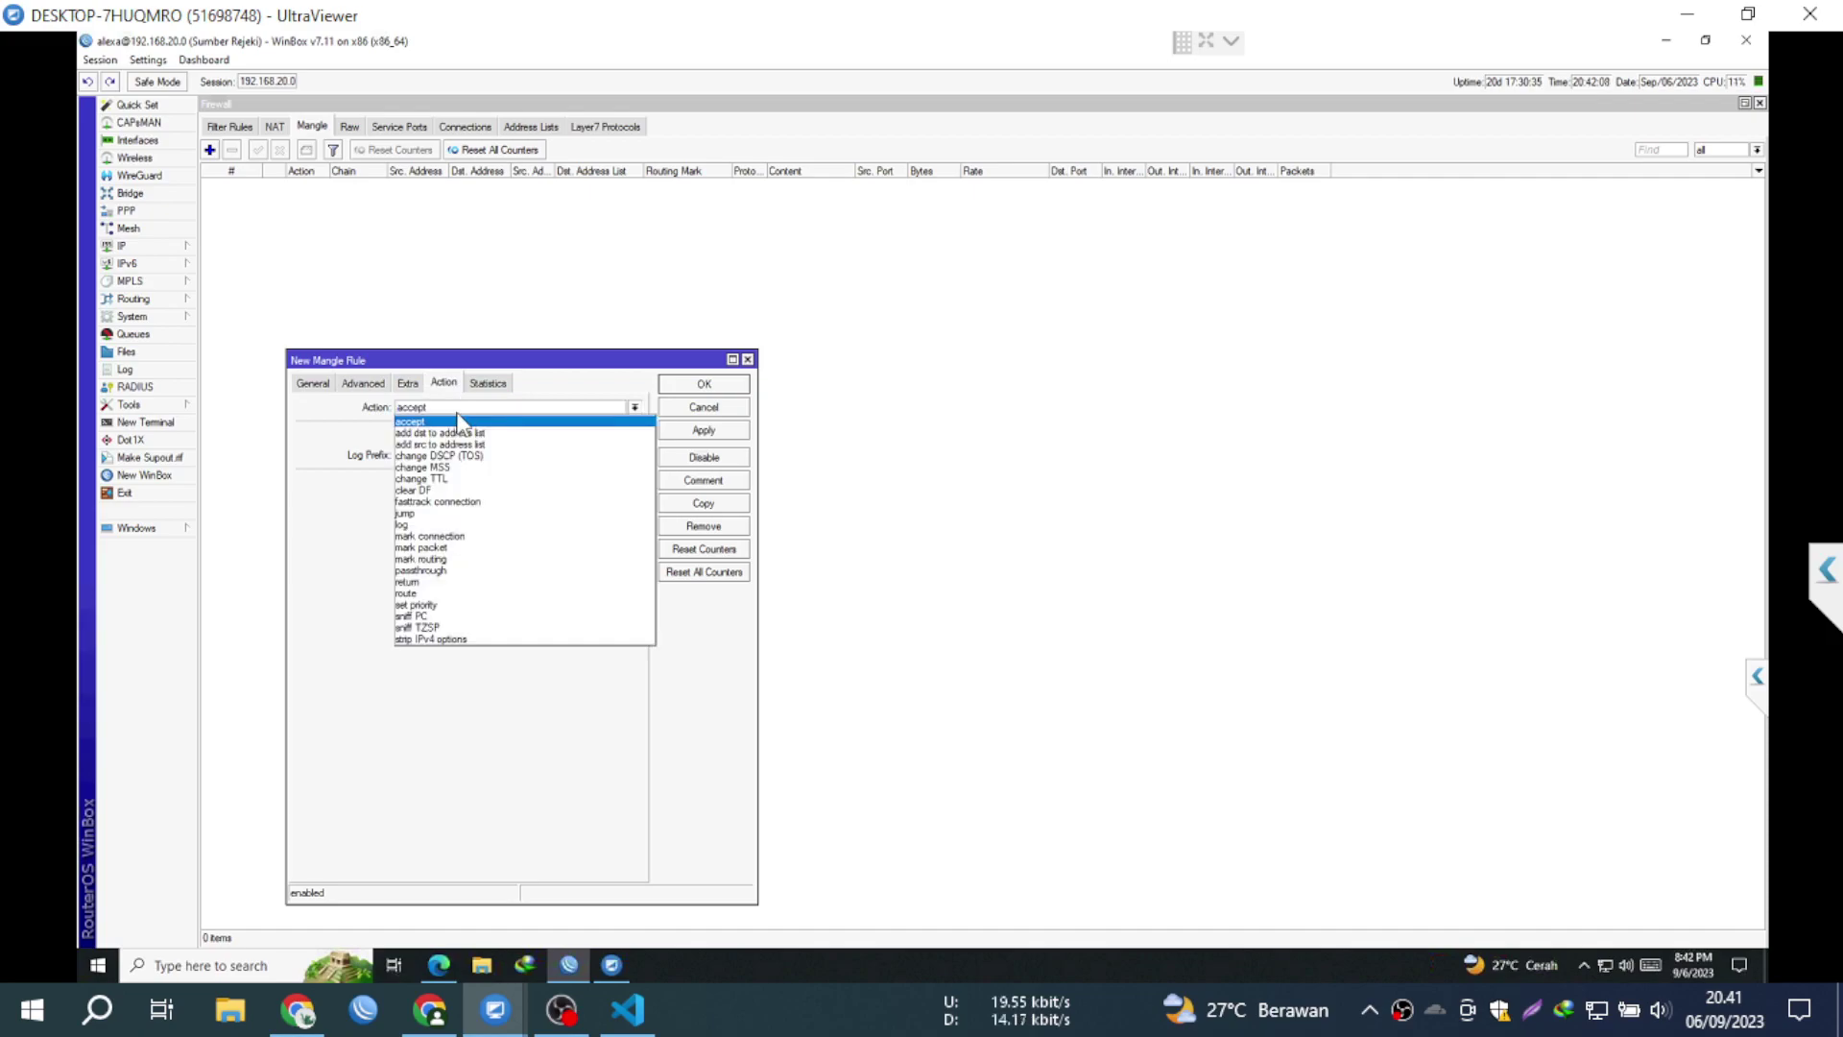
click(459, 560)
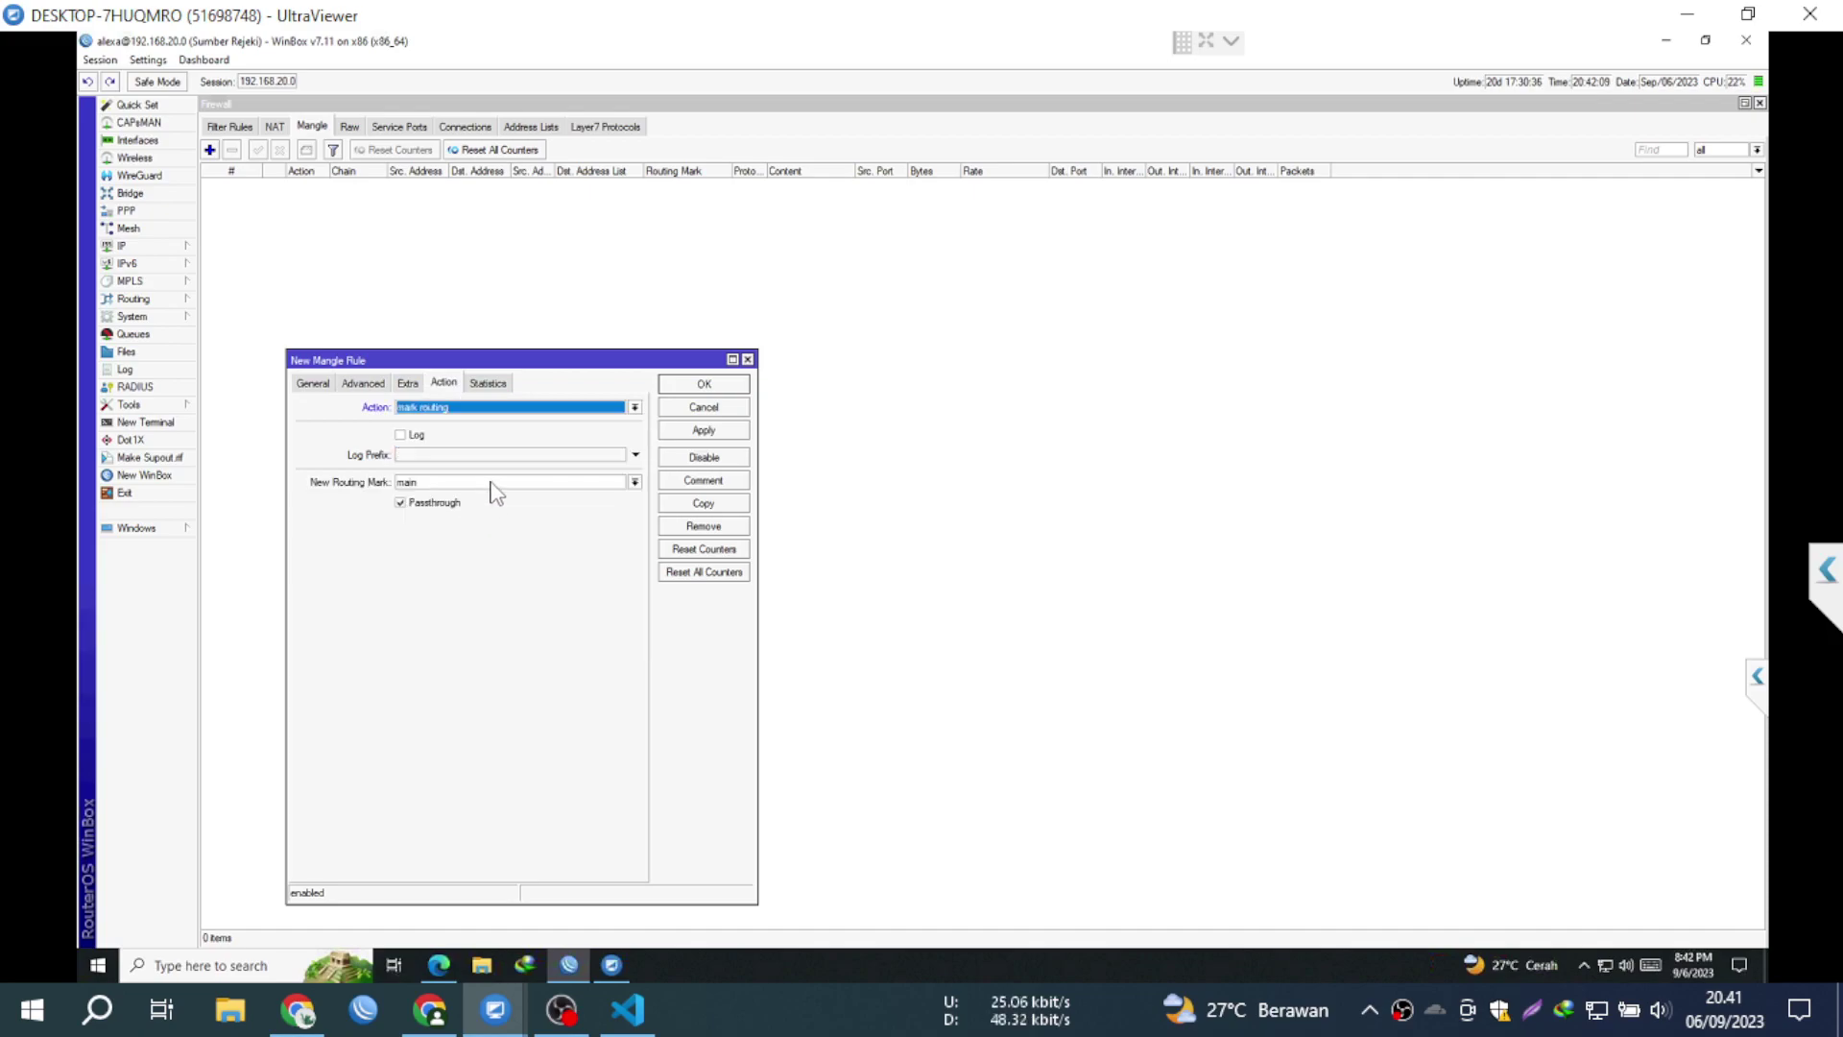
click(634, 482)
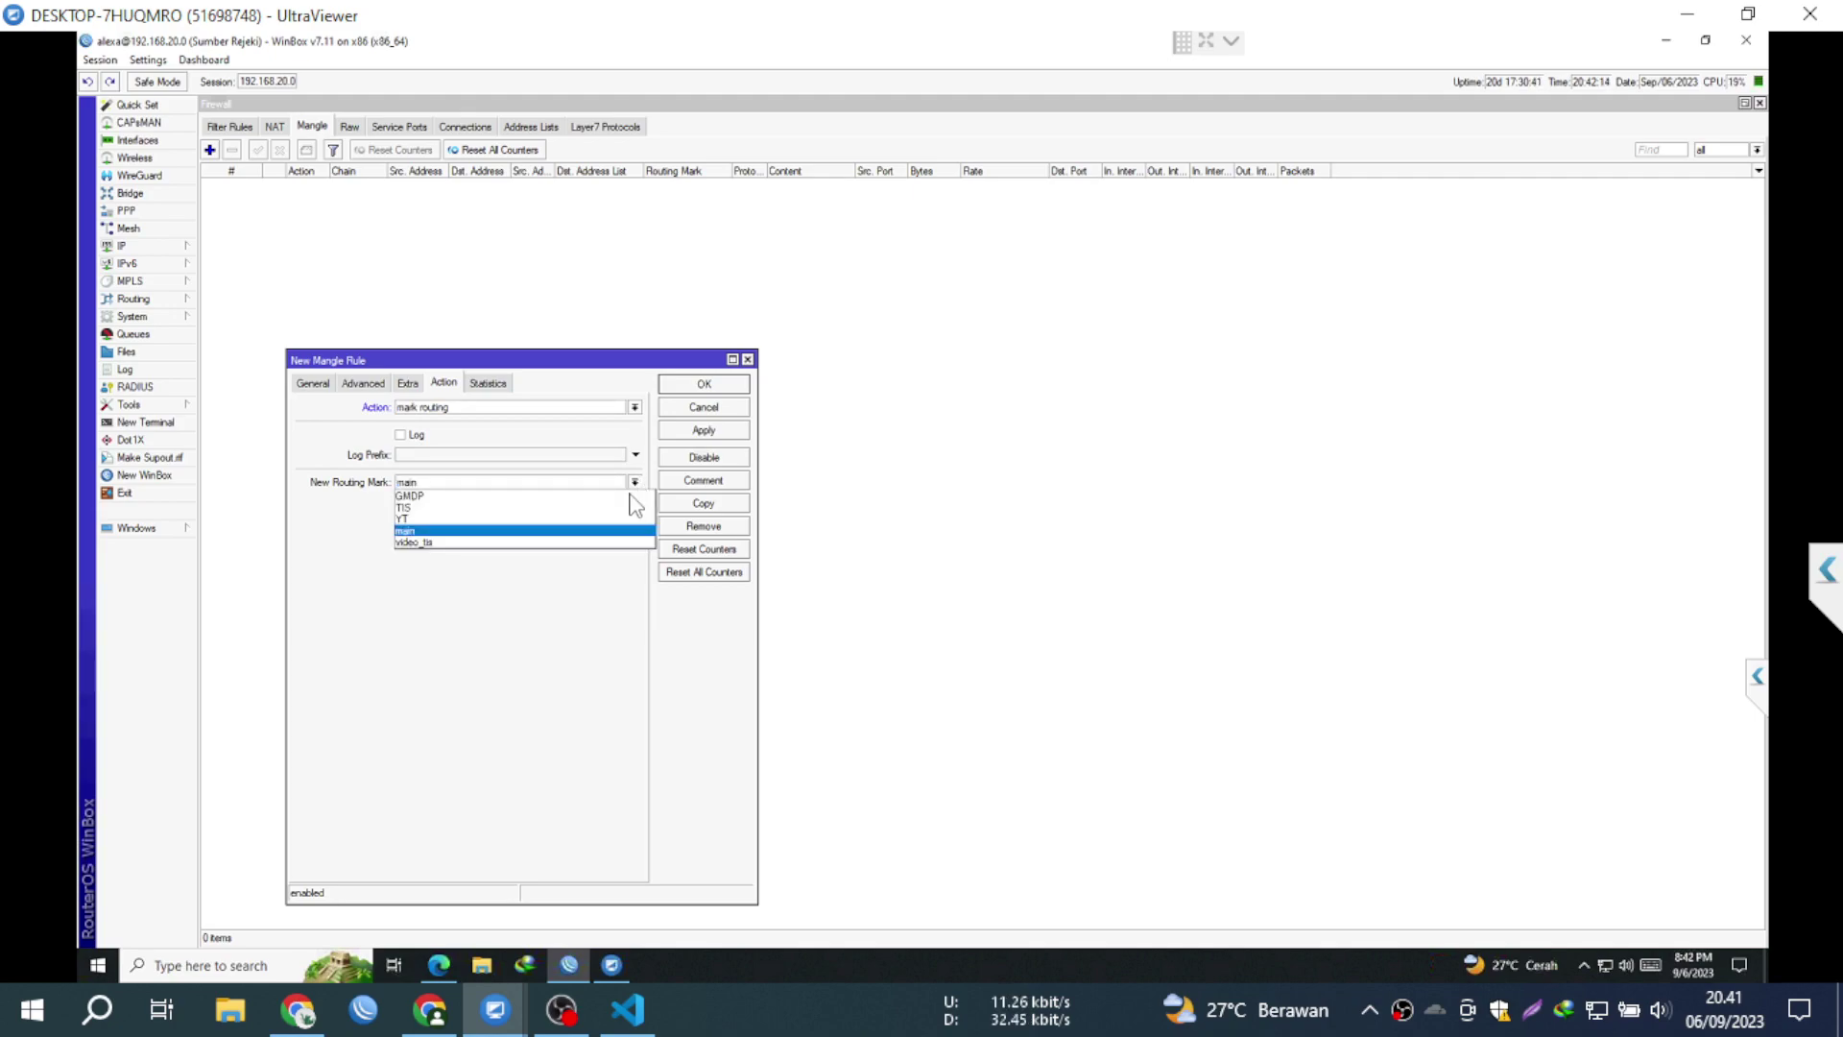
click(613, 519)
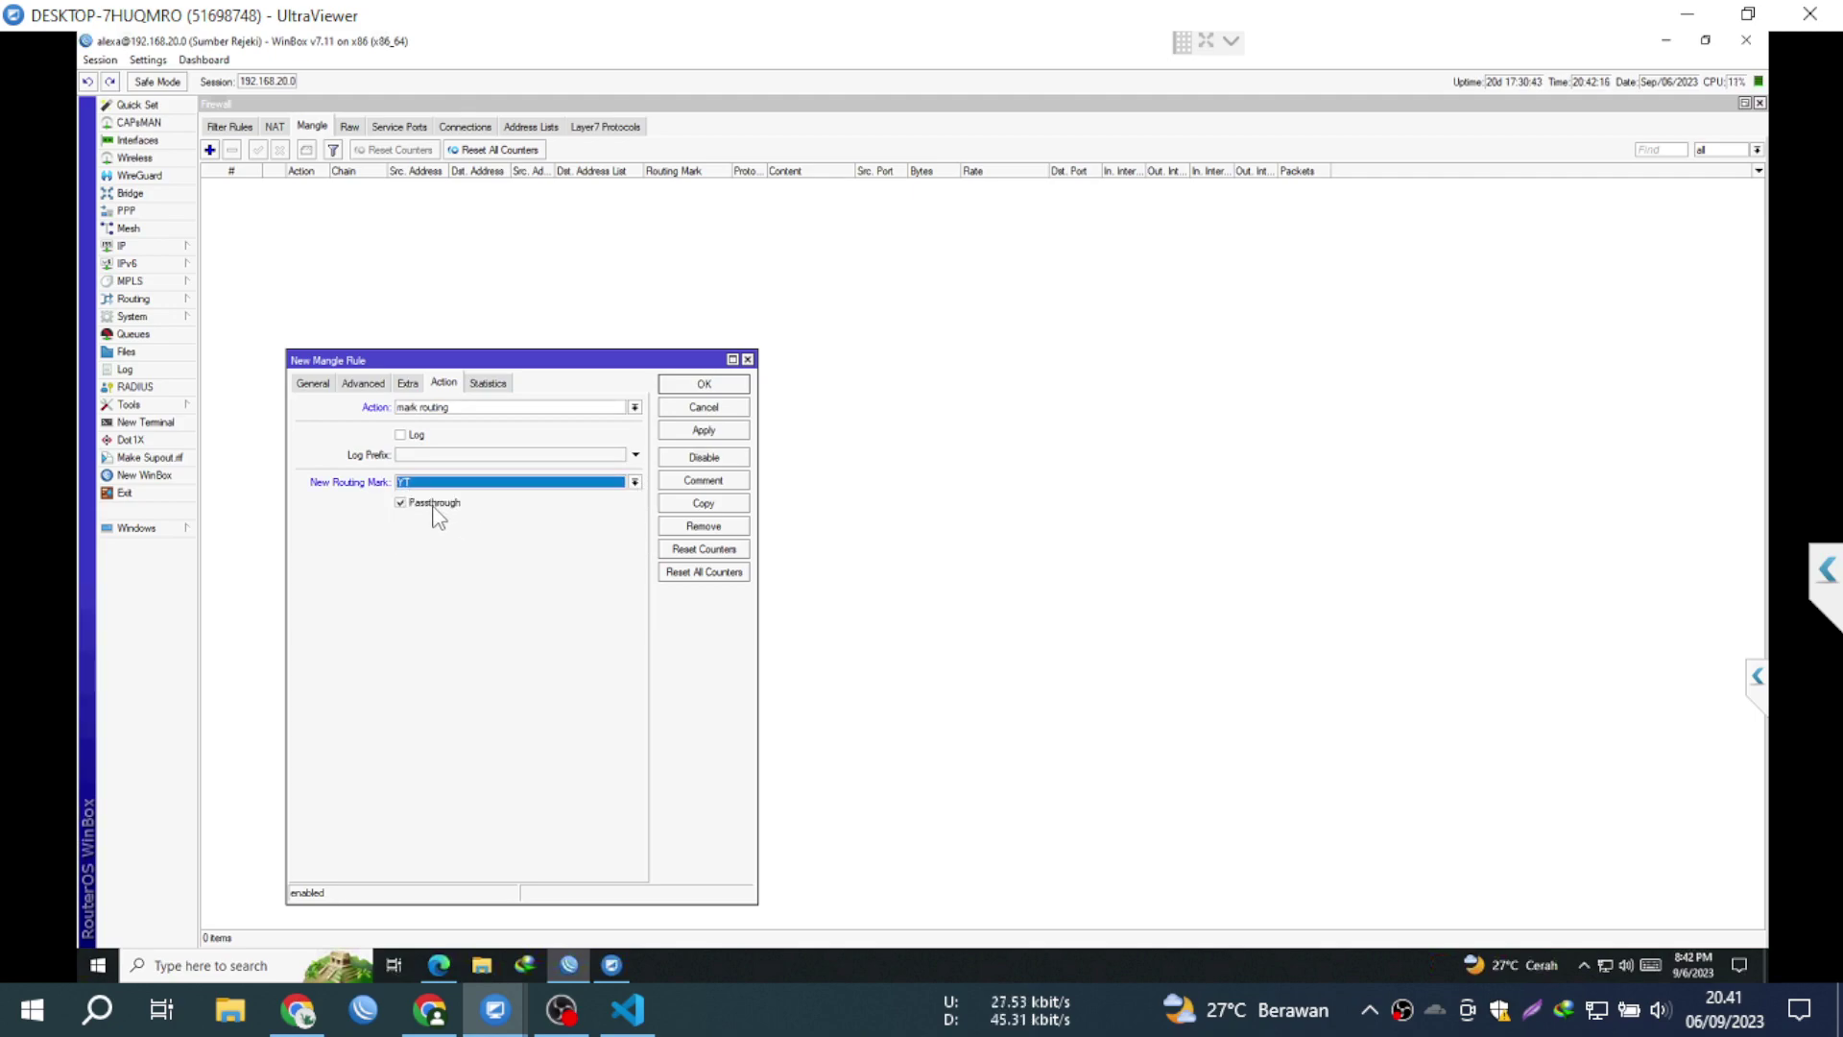
click(435, 504)
click(694, 432)
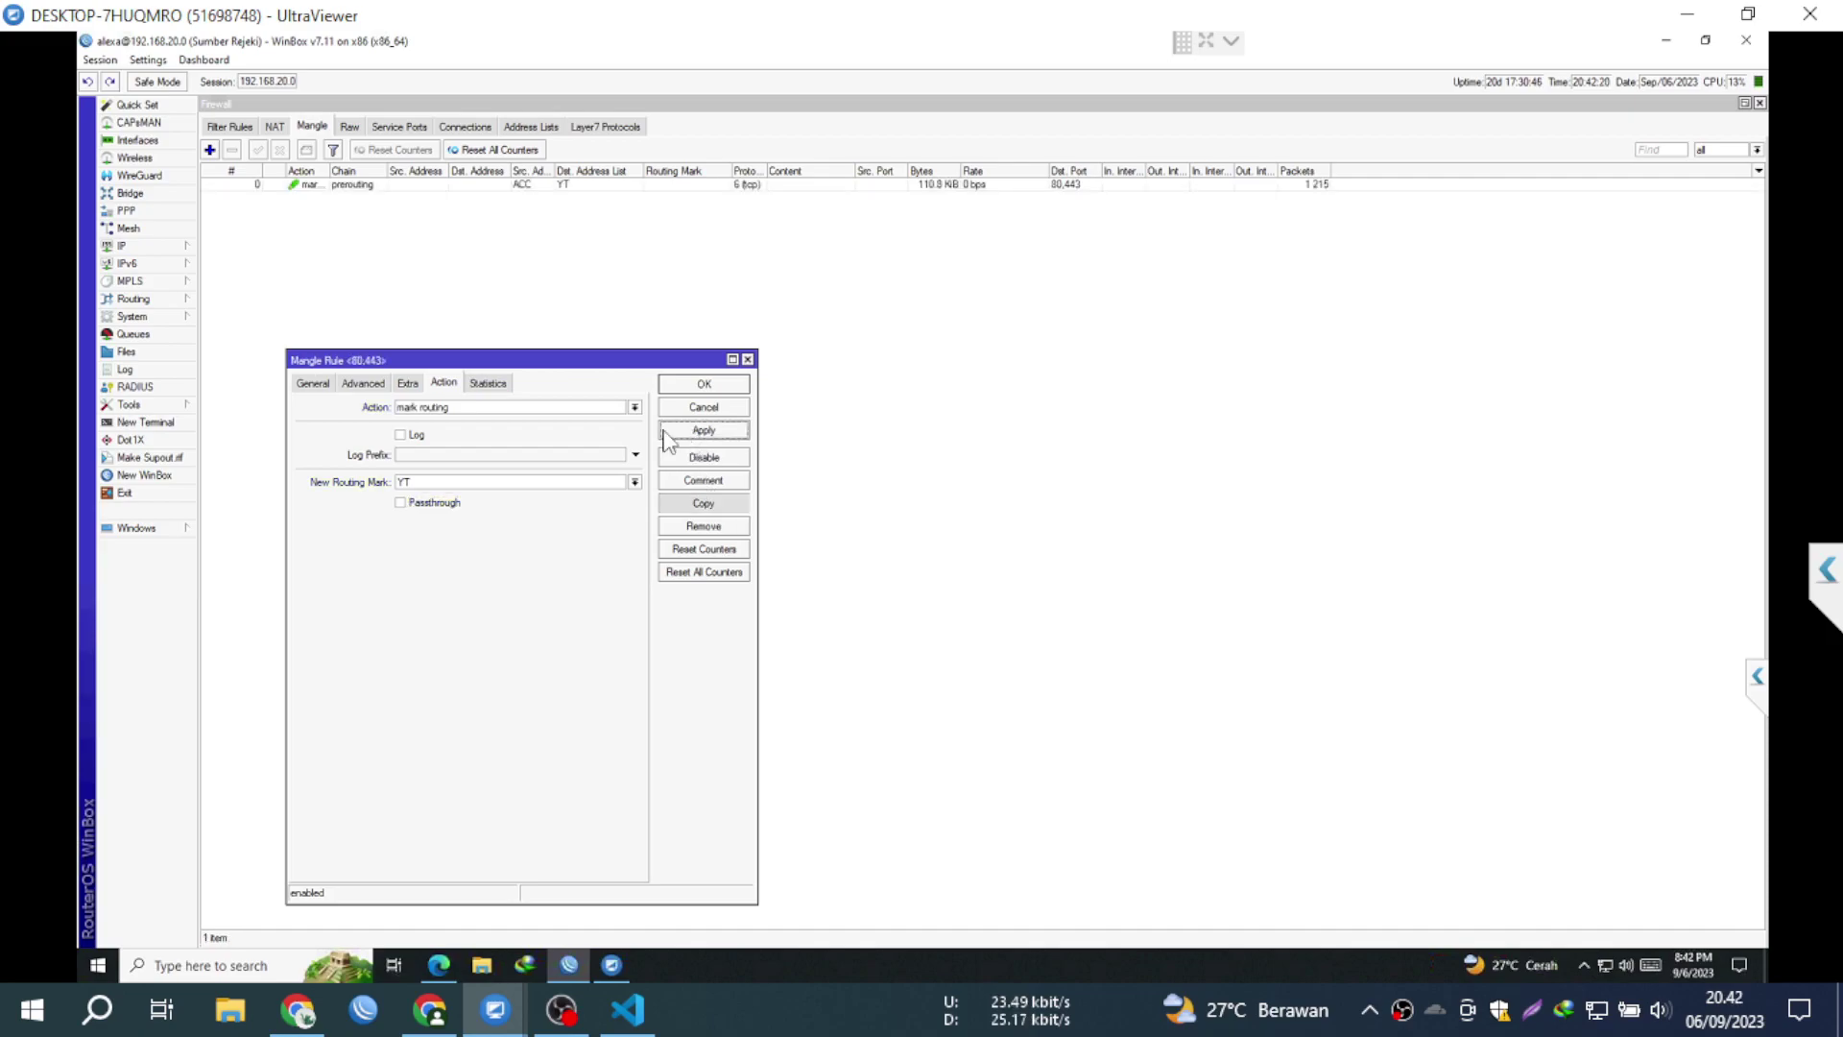
Step: Copy the tcp mangle rule, change the copy's protocol to udp, save it and close the firewall window
click(709, 505)
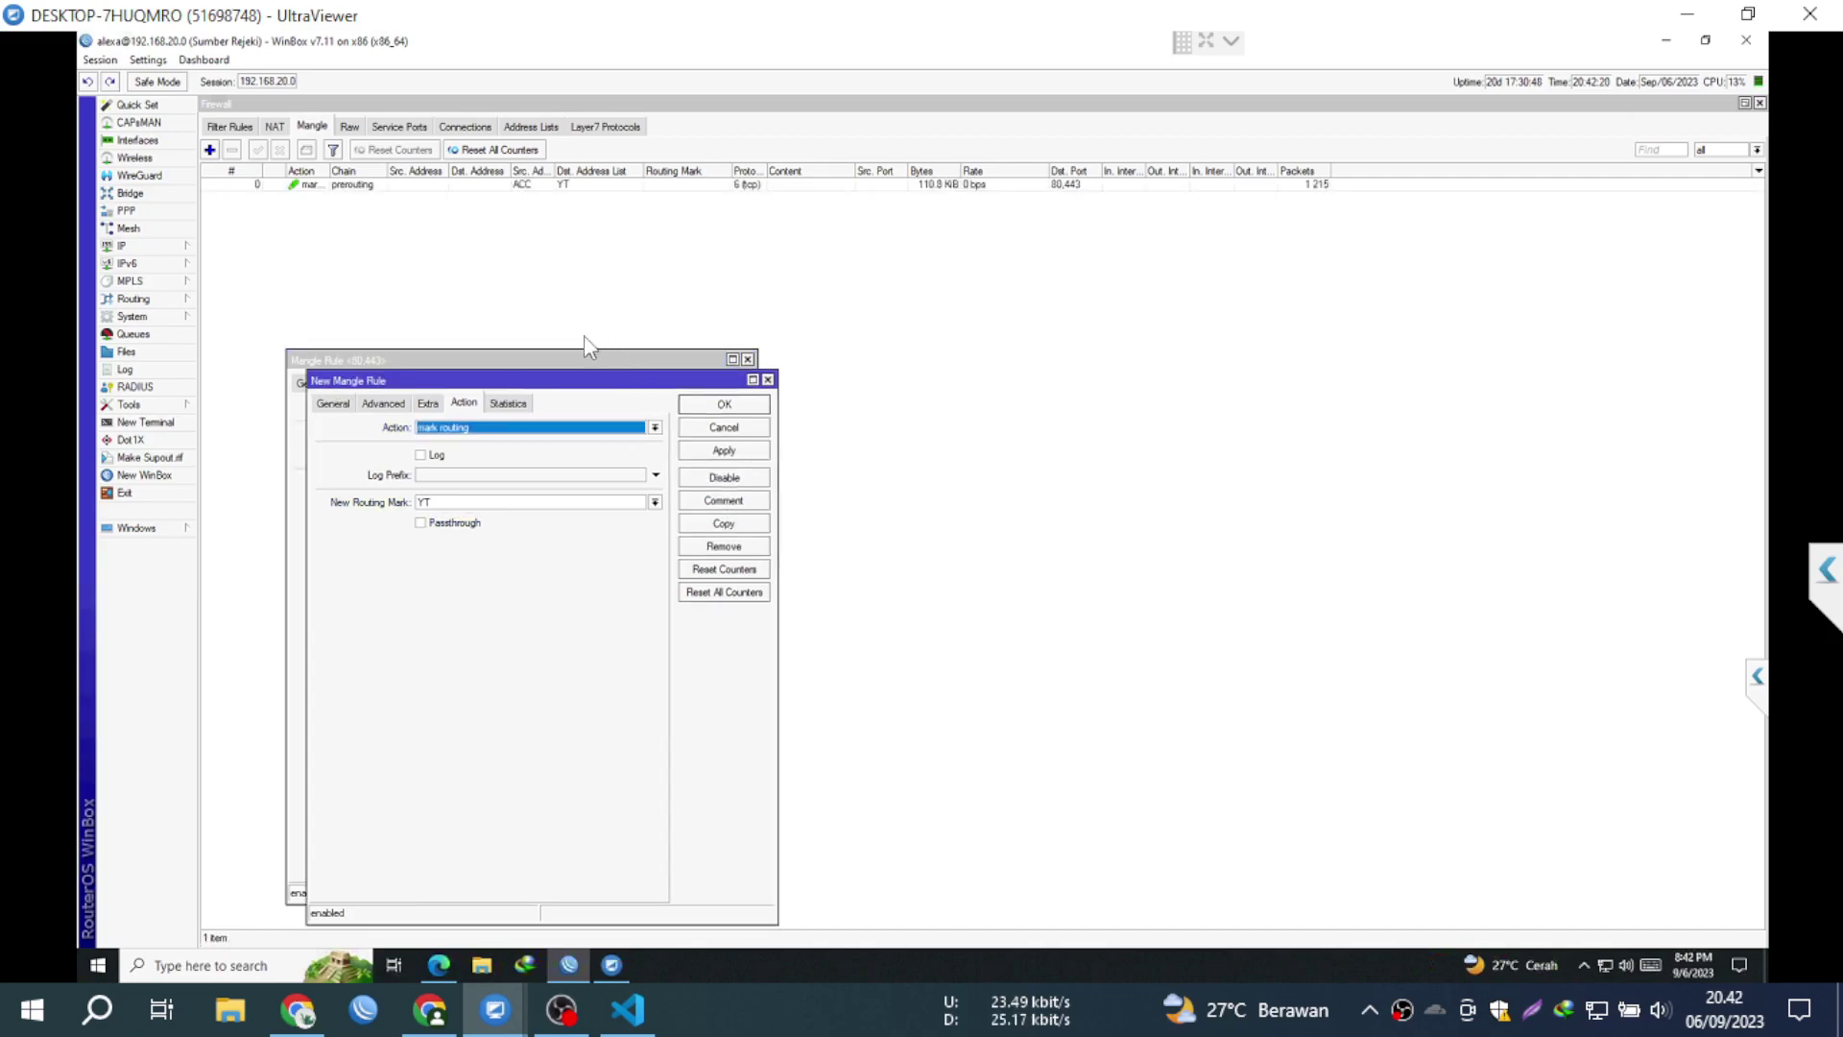
click(334, 404)
drag(495, 535, 343, 529)
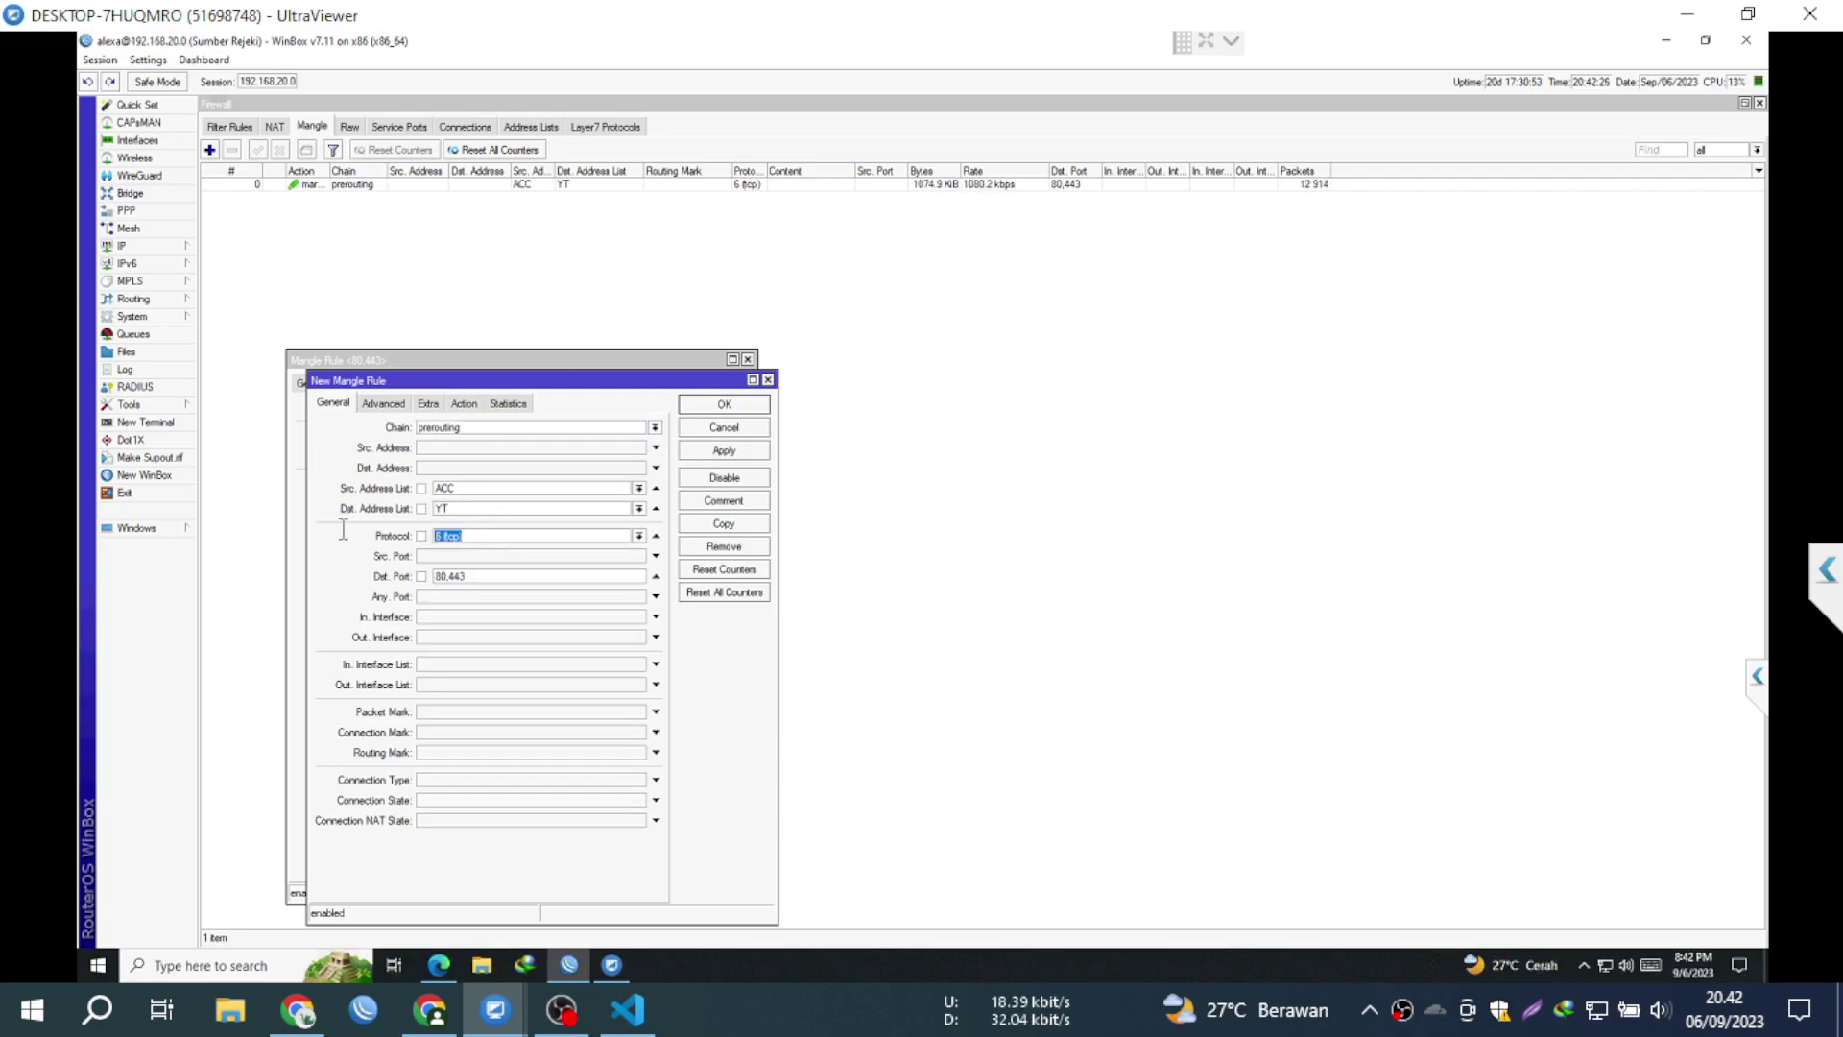
text(Udp)
key(Return)
key(Return)
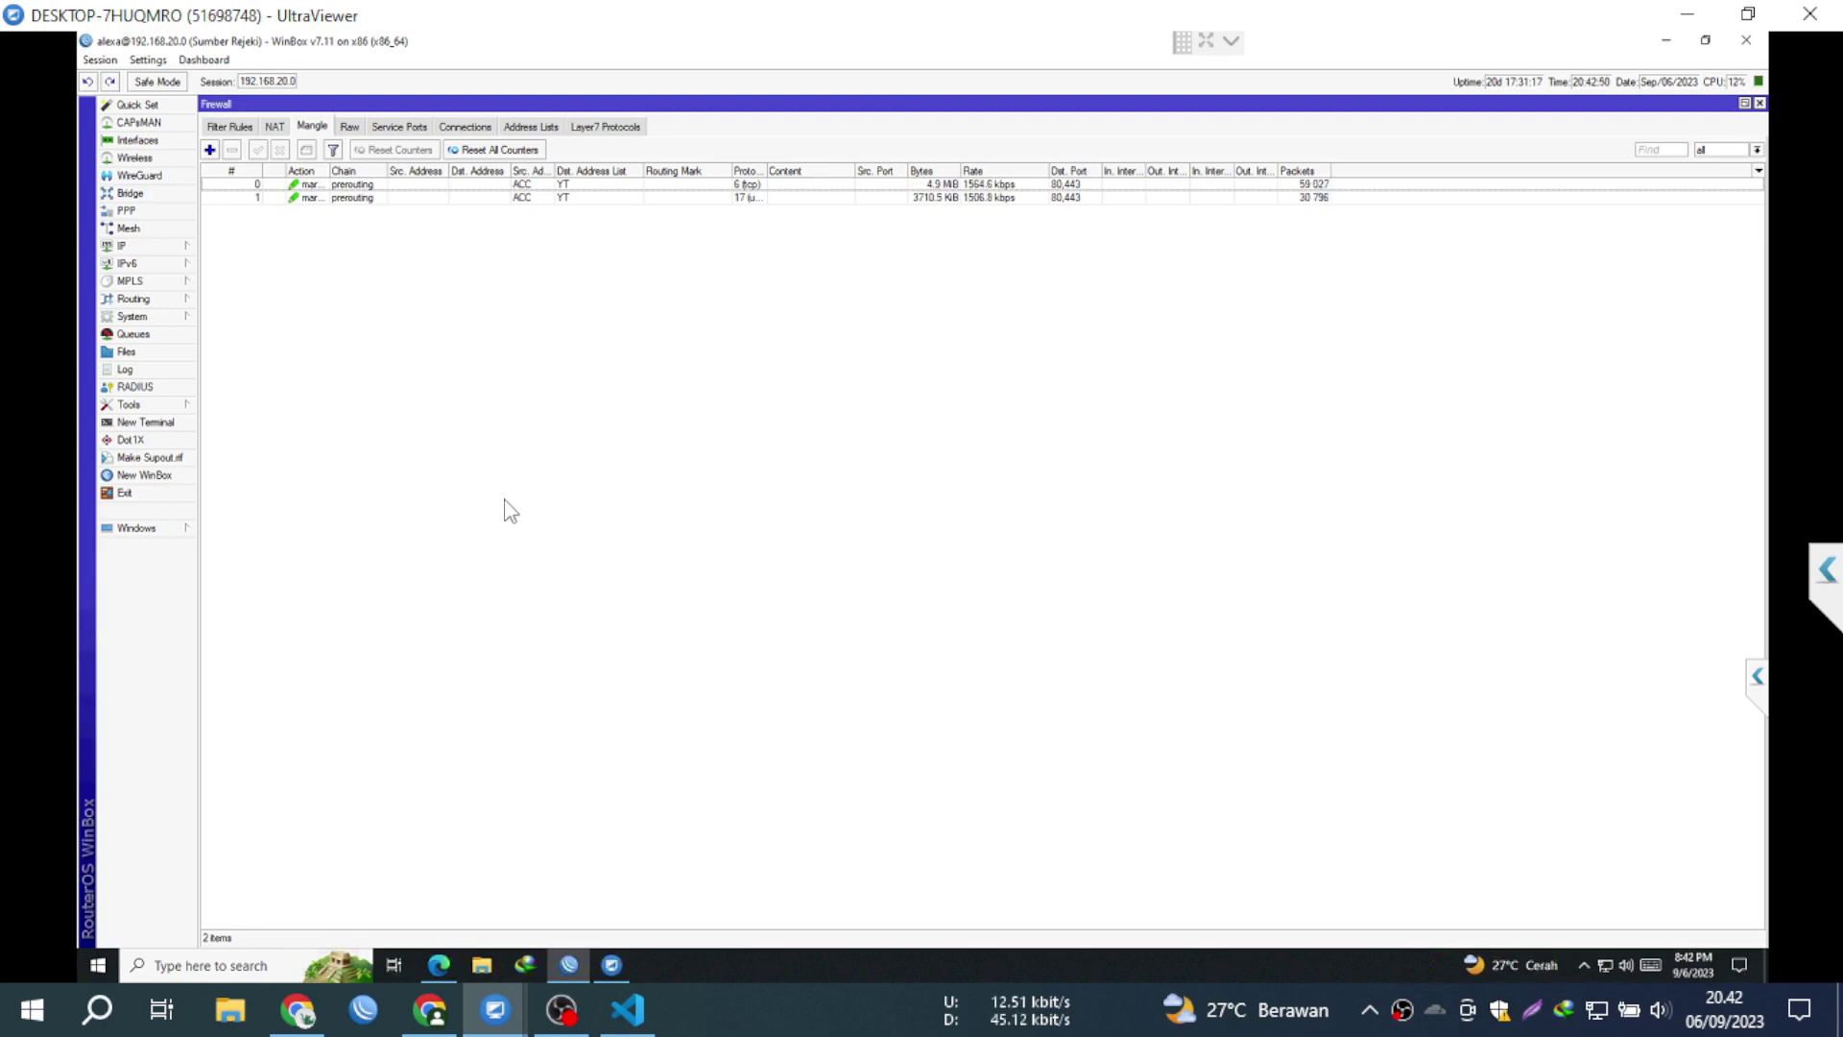
key(Escape)
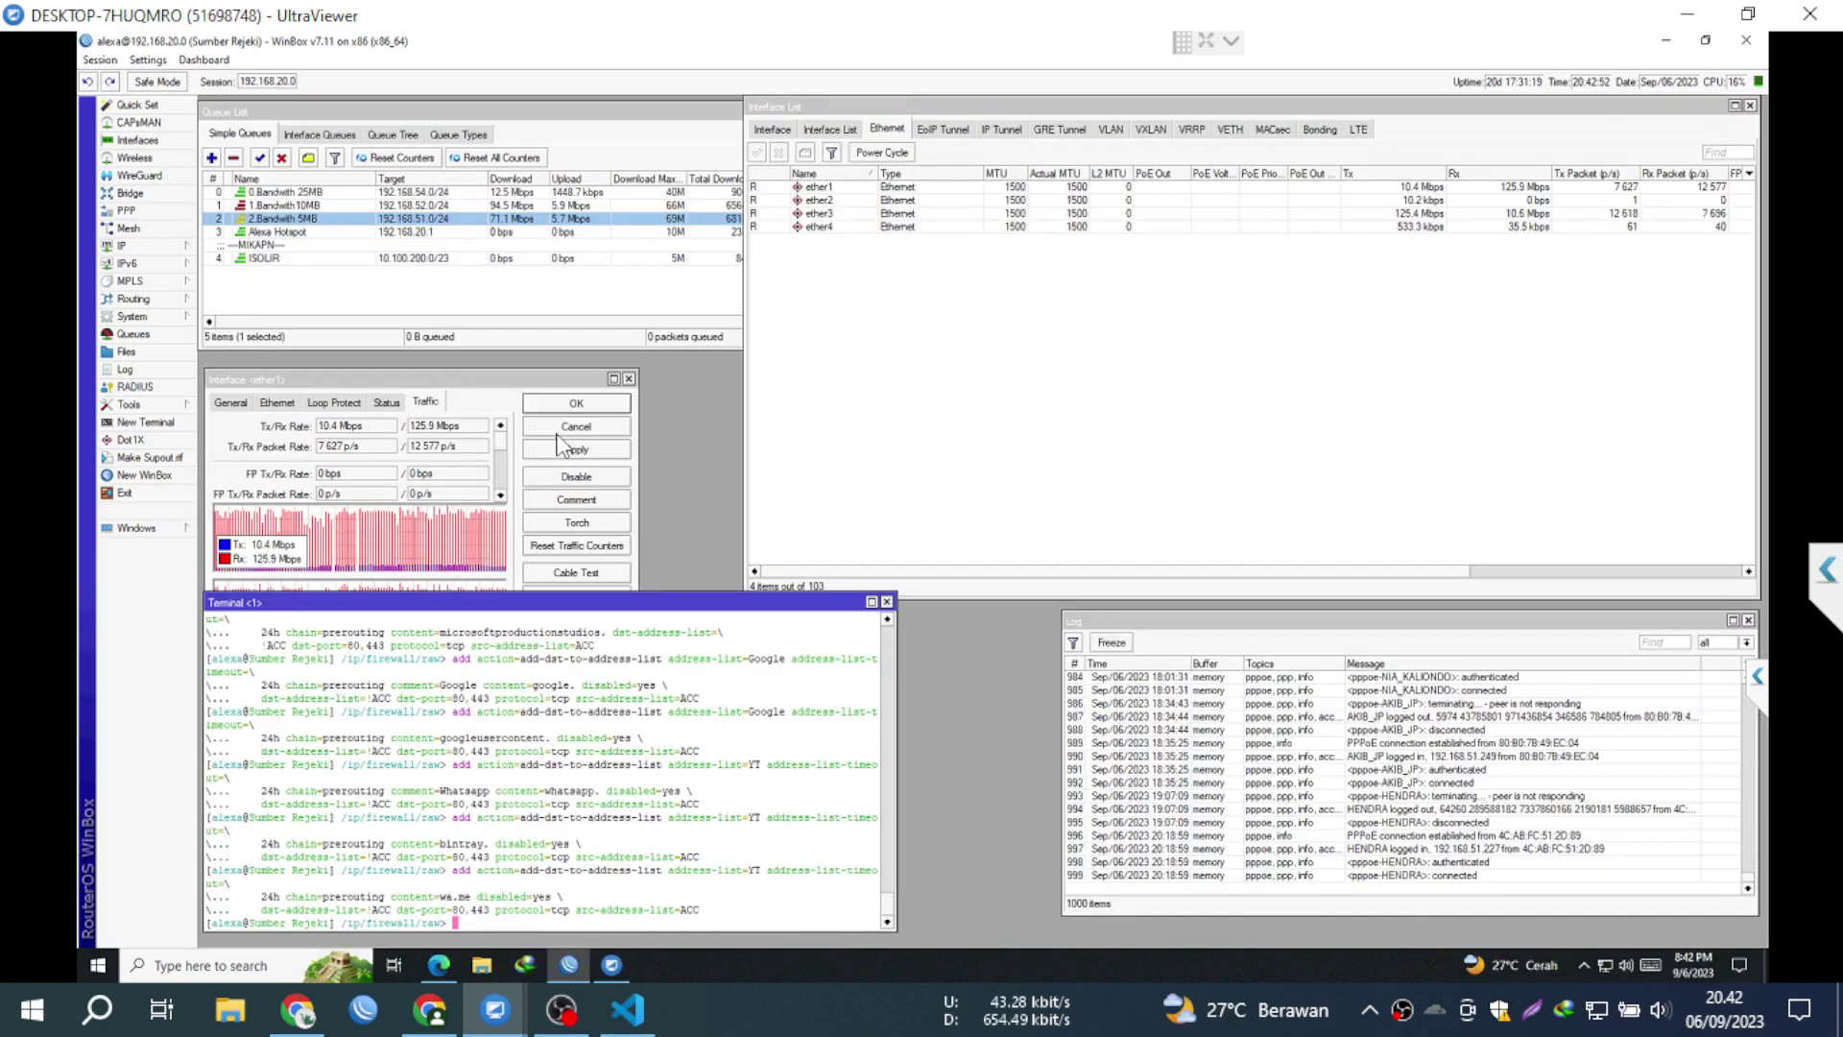
Step: Delete the disabled default route for routing table YT from the IP route list
click(123, 246)
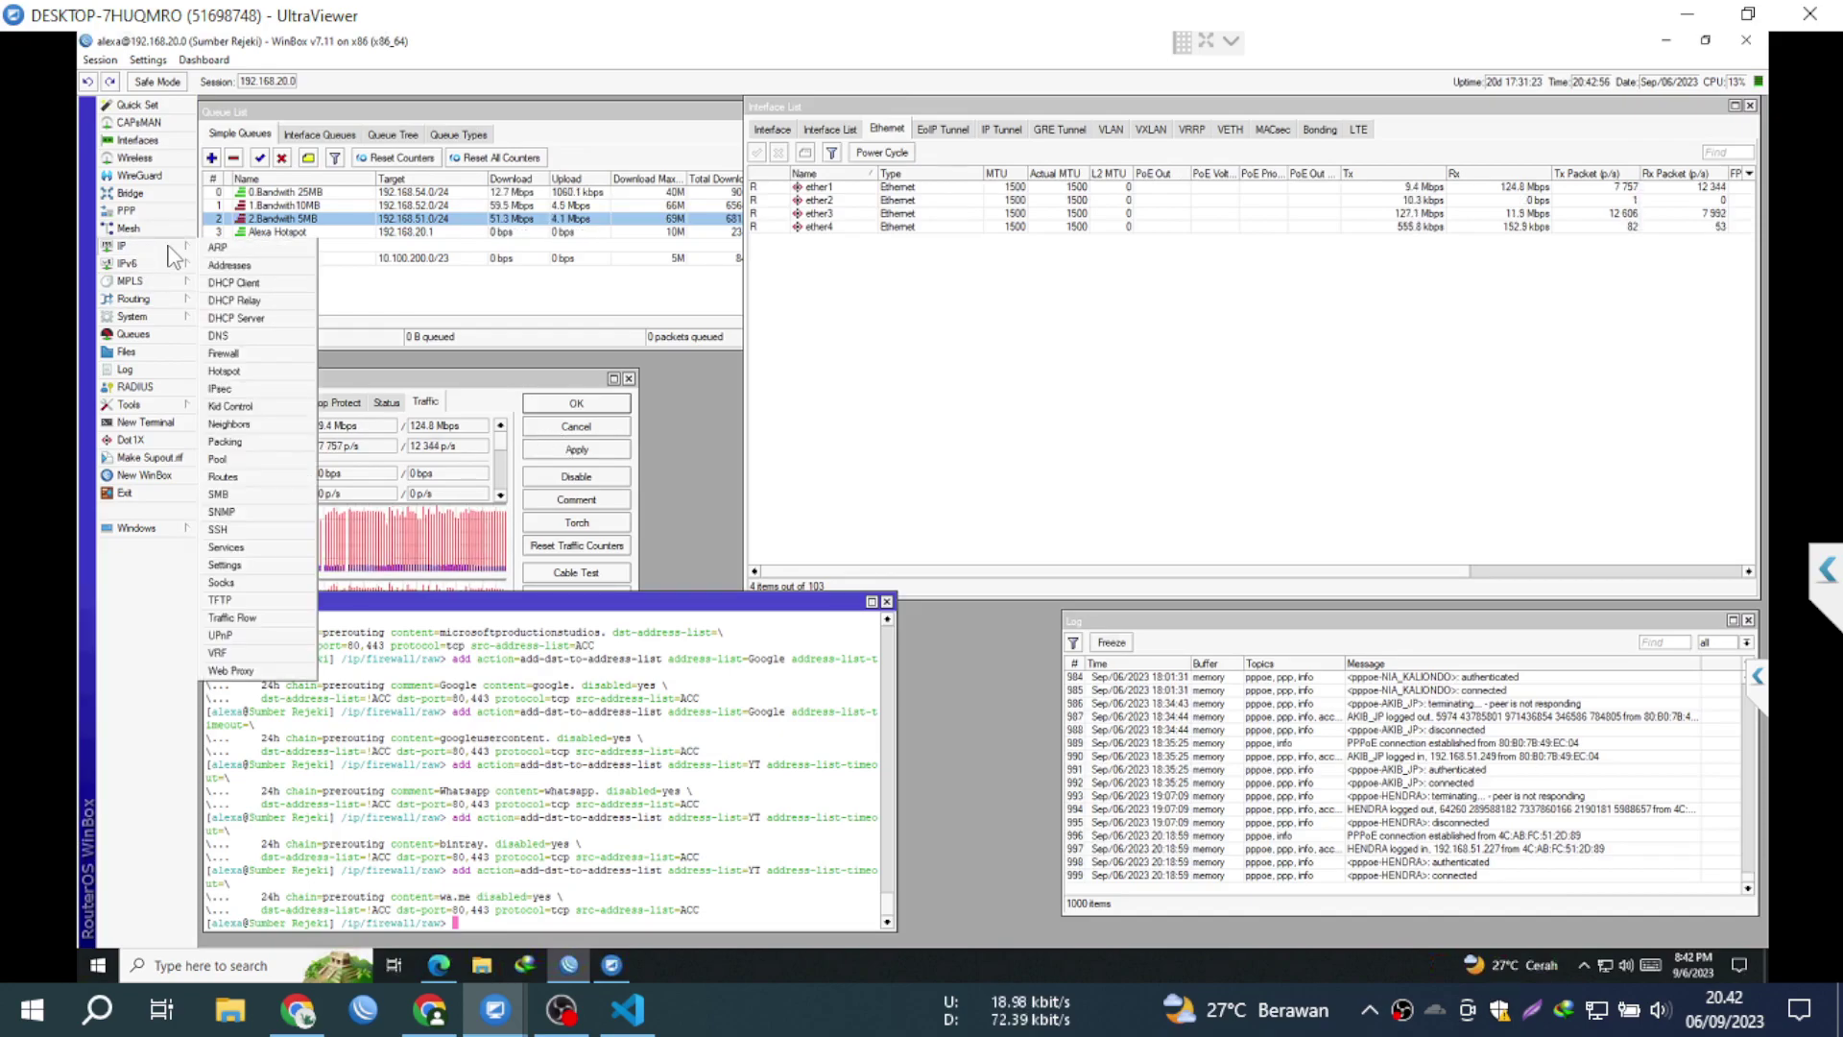
click(223, 476)
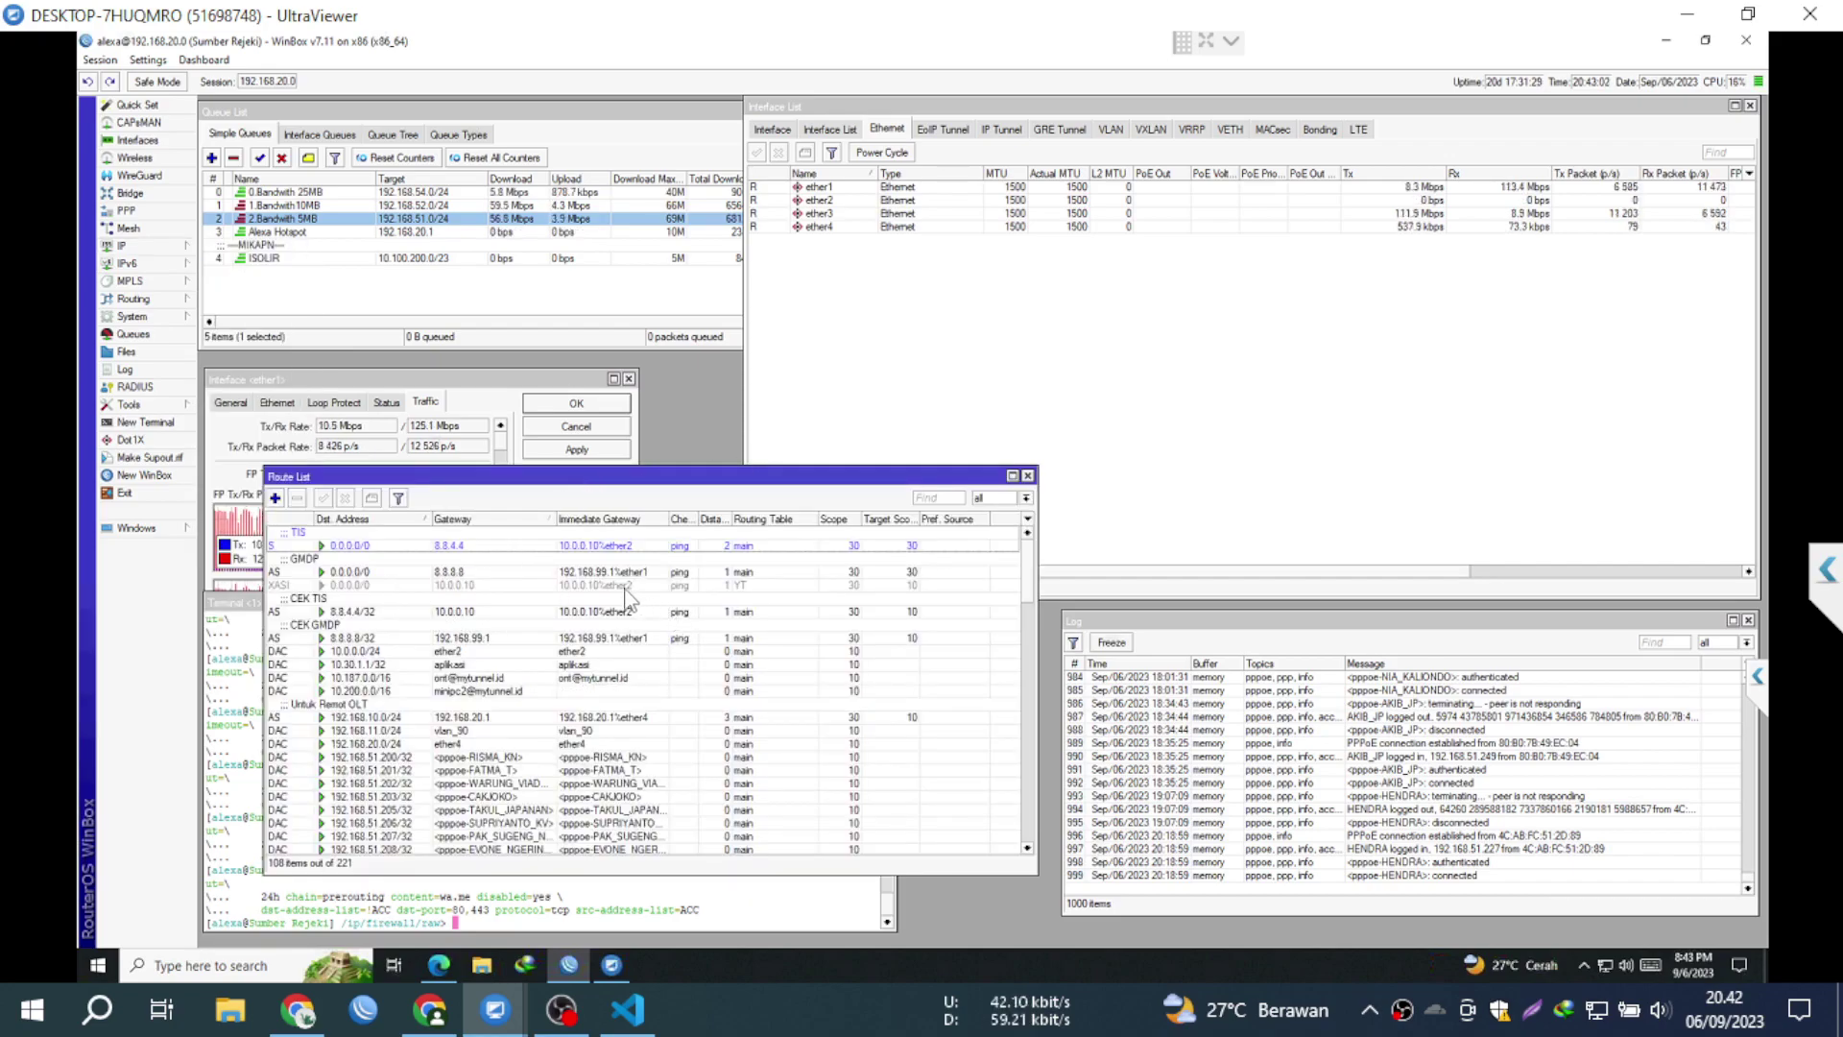
click(463, 585)
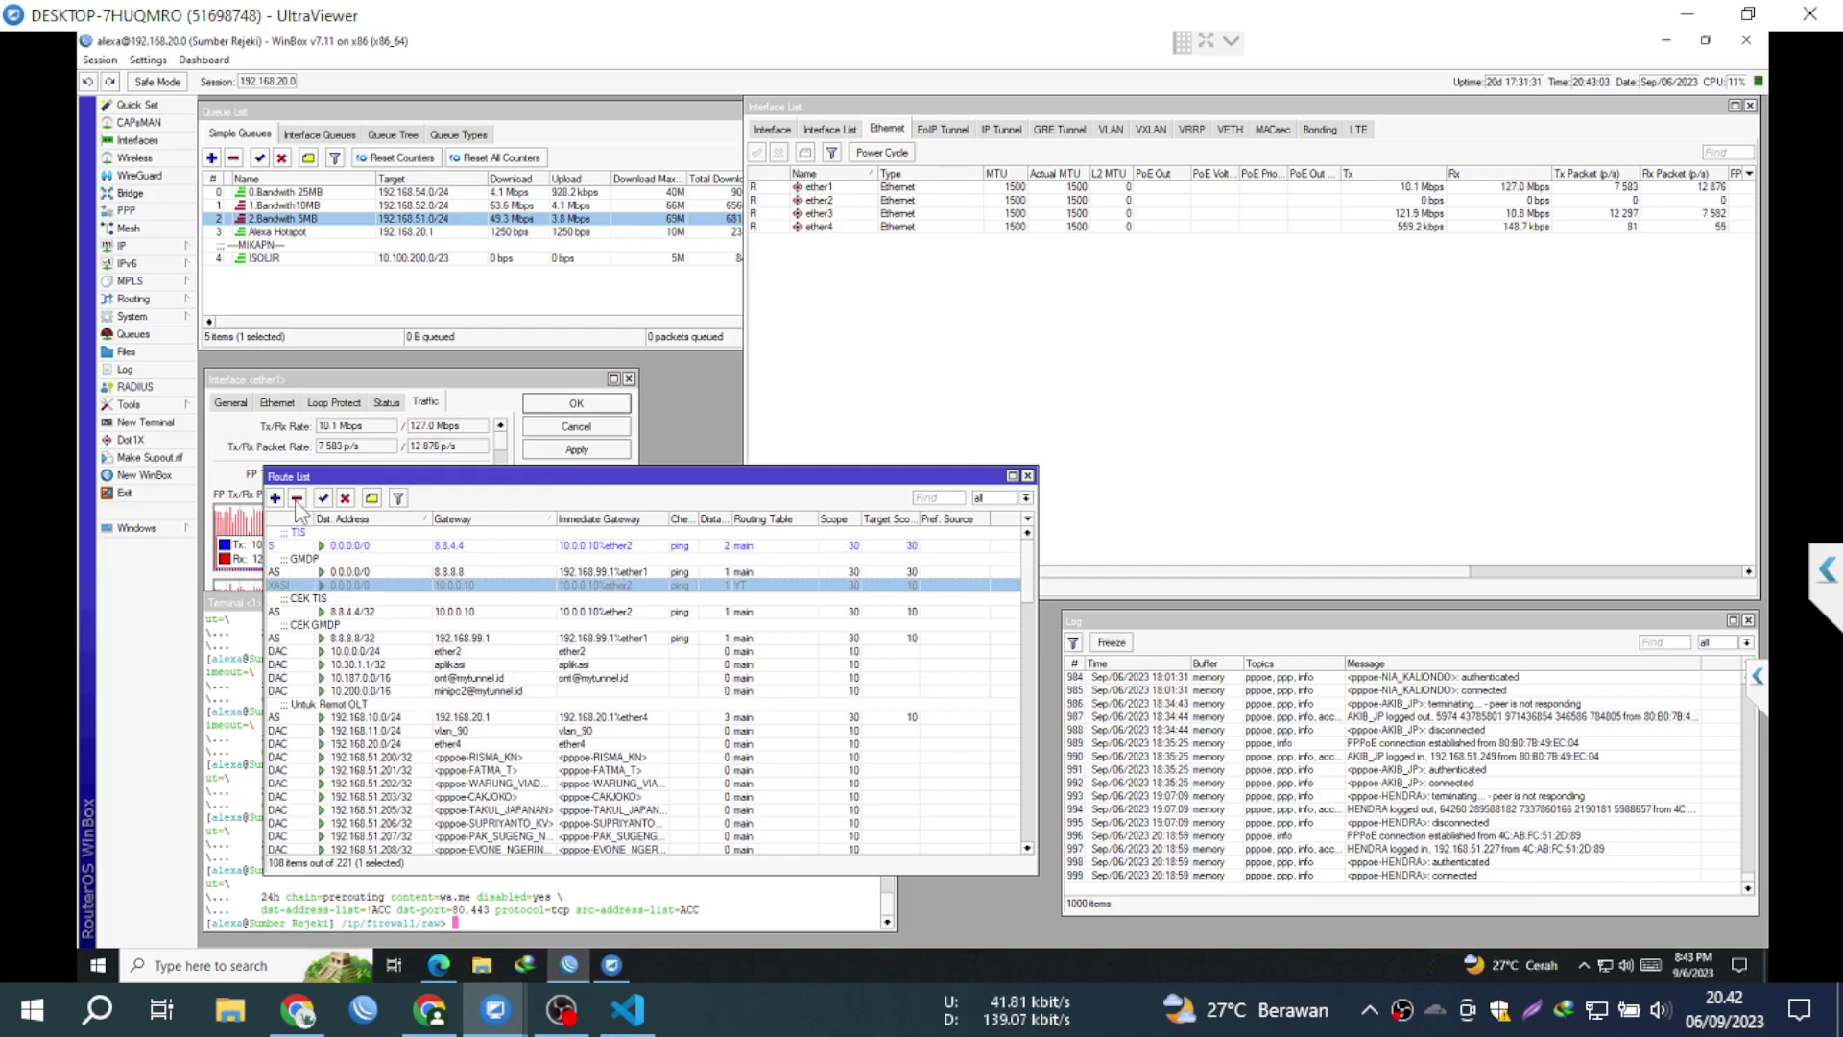
click(297, 497)
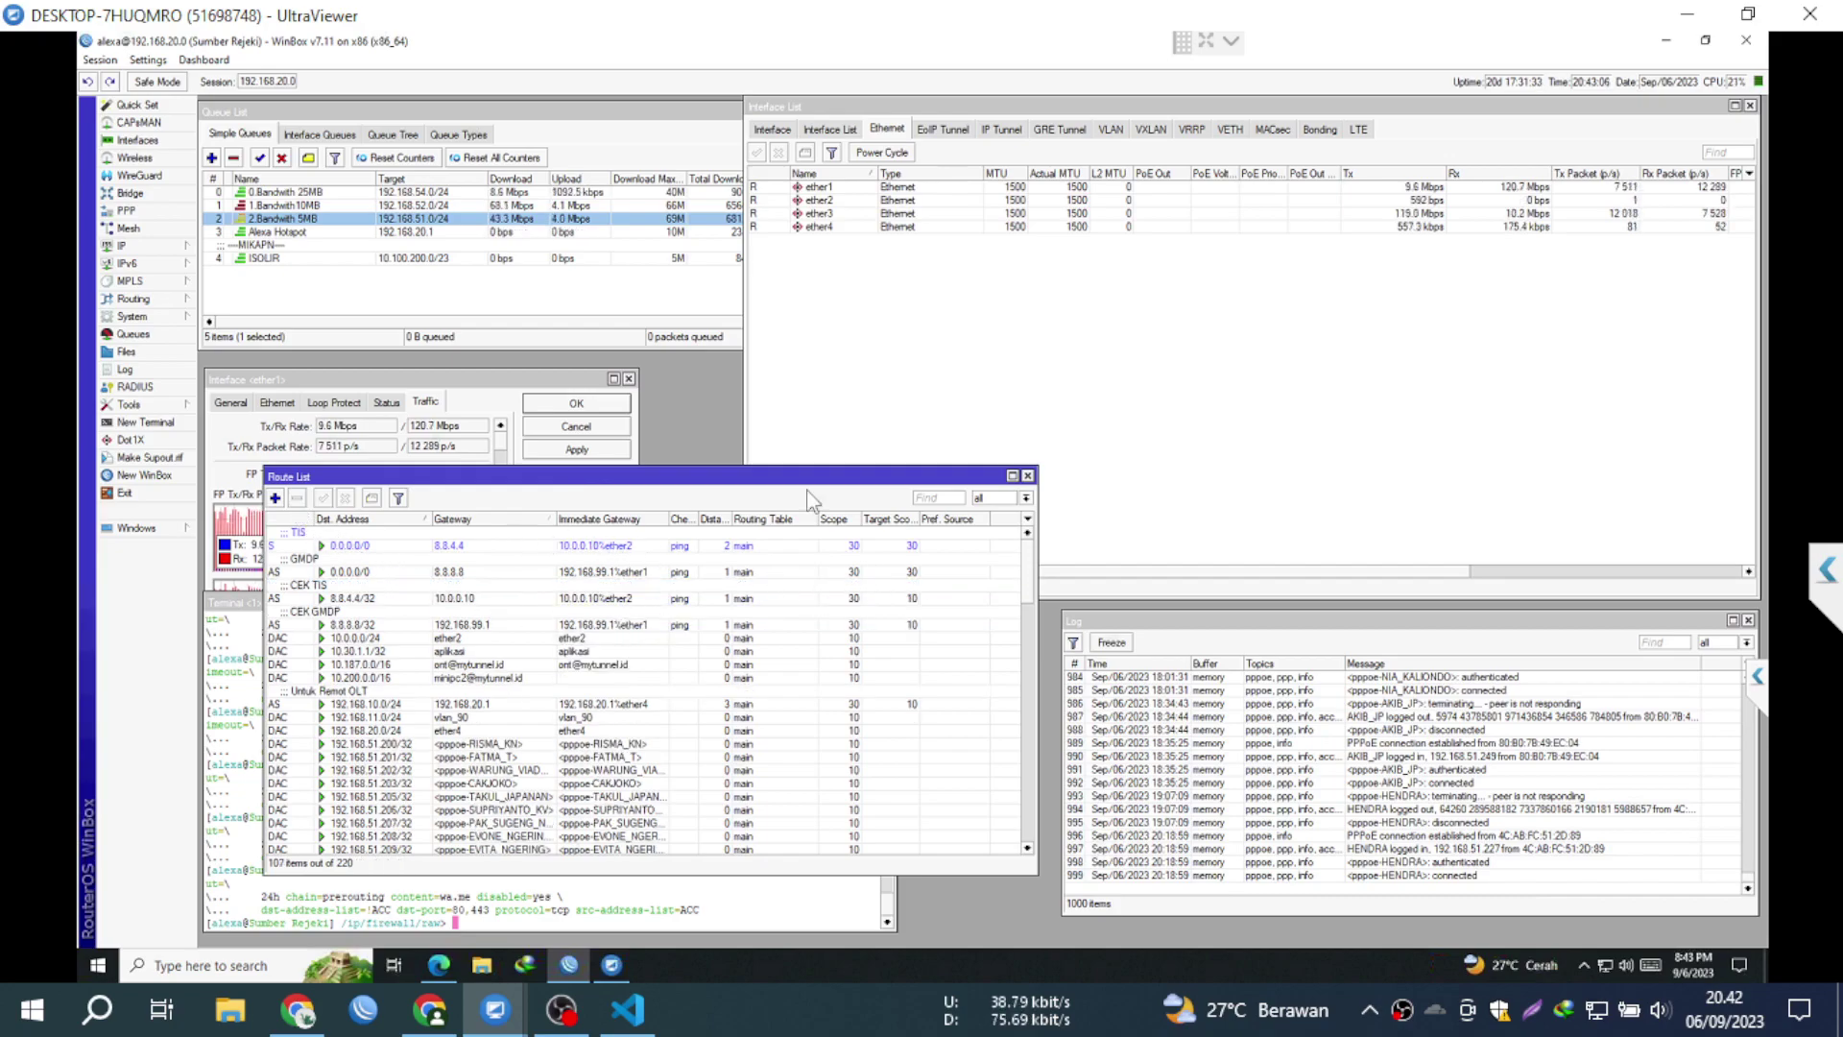
Step: Look up the ether2 entry in the IP address list and move that window clear of the route list
click(179, 250)
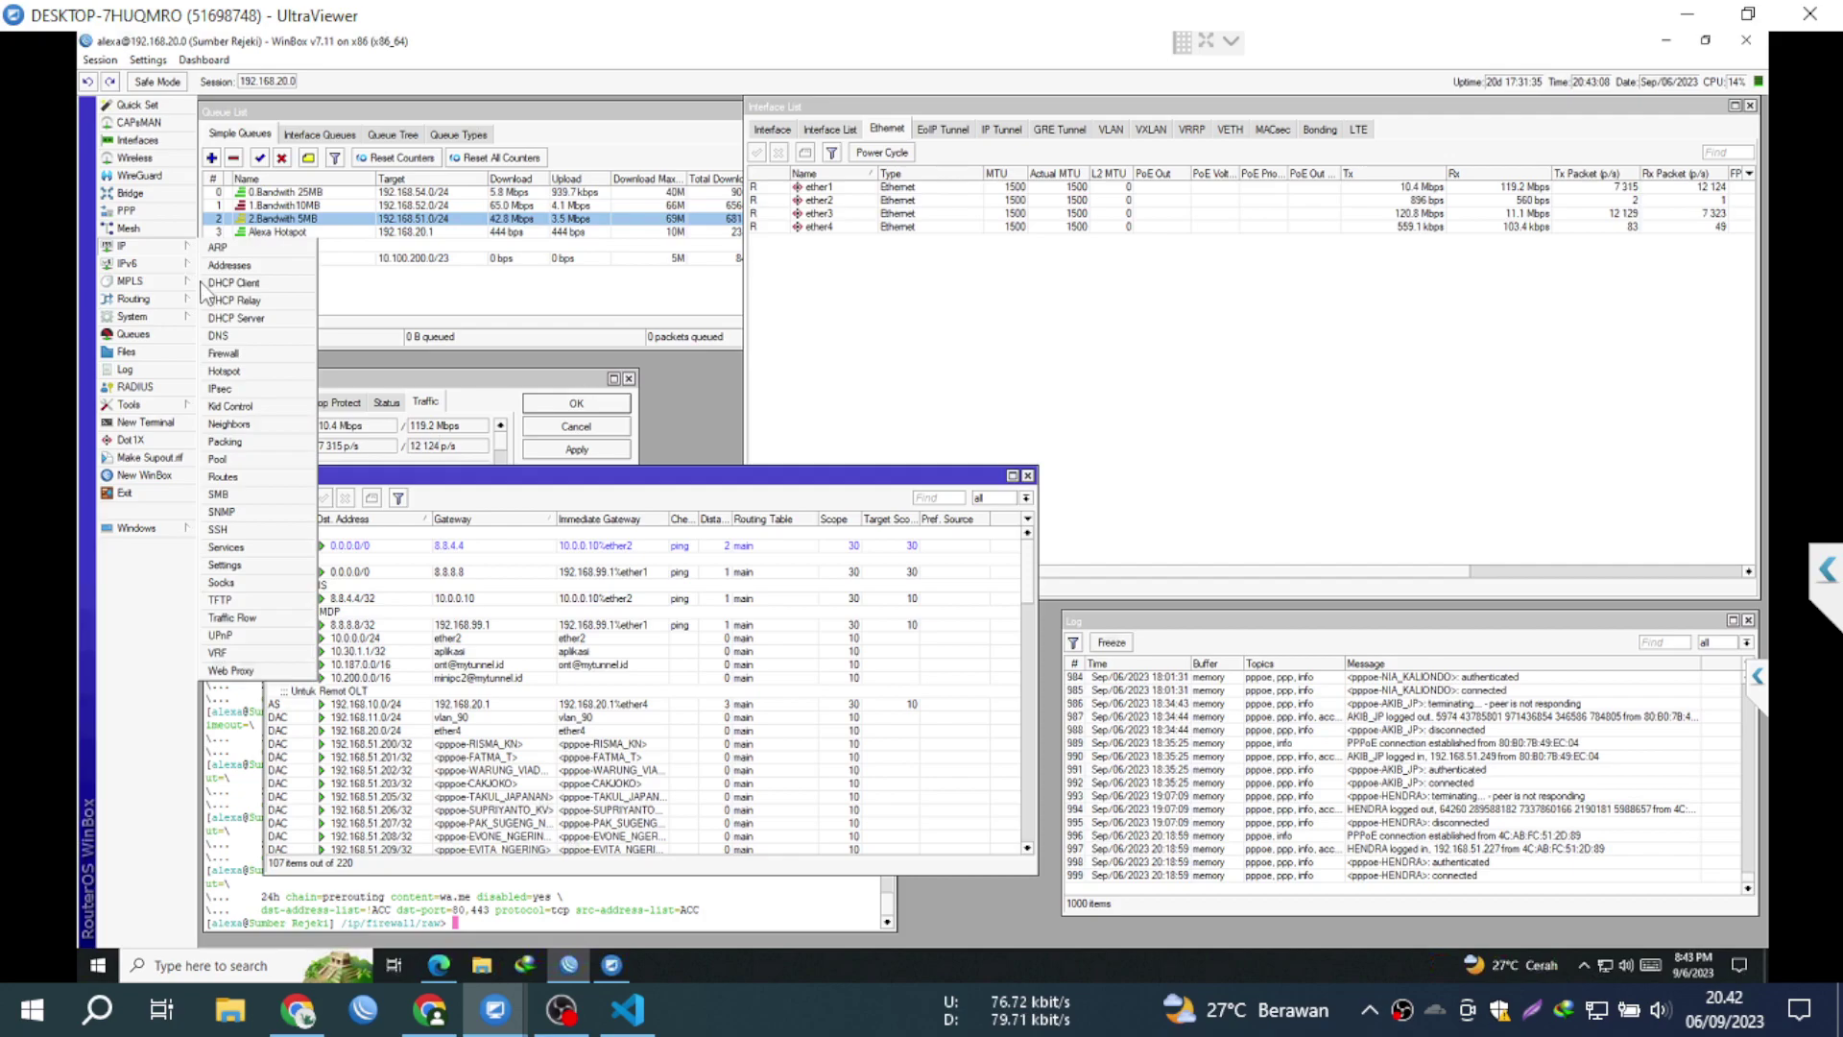
click(253, 266)
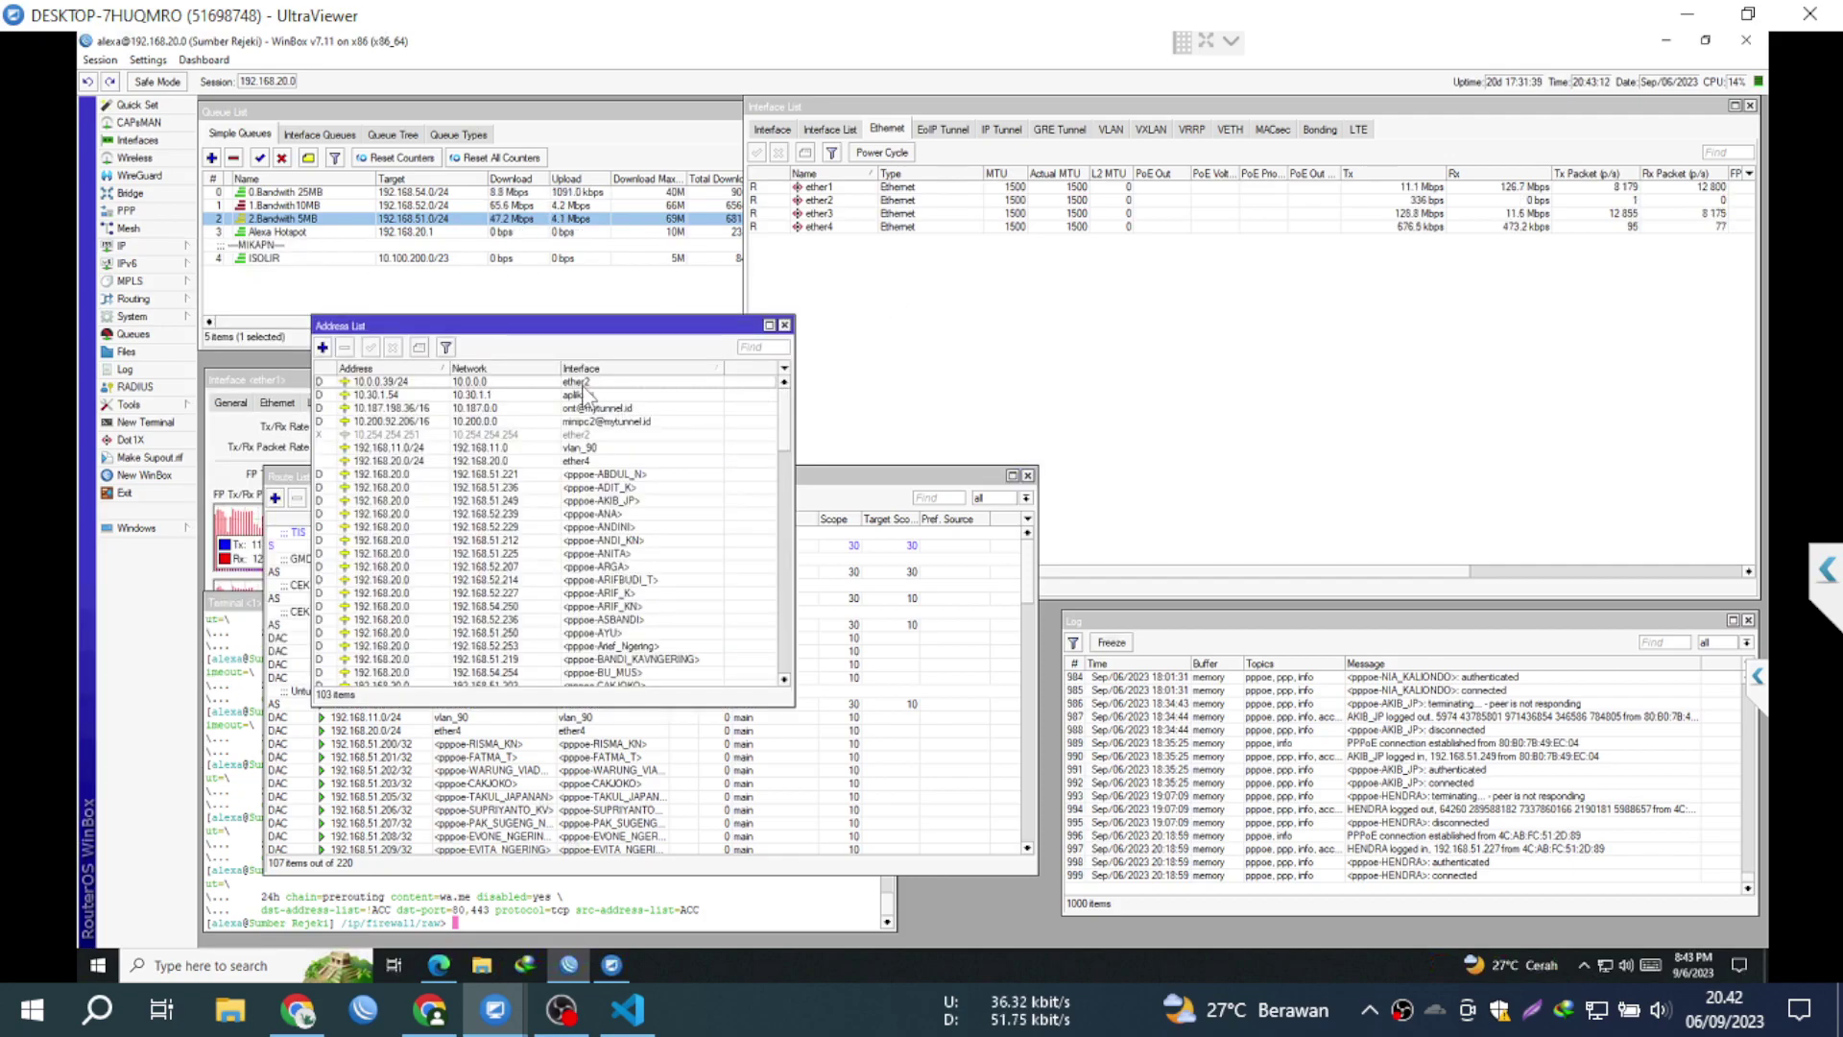
click(564, 383)
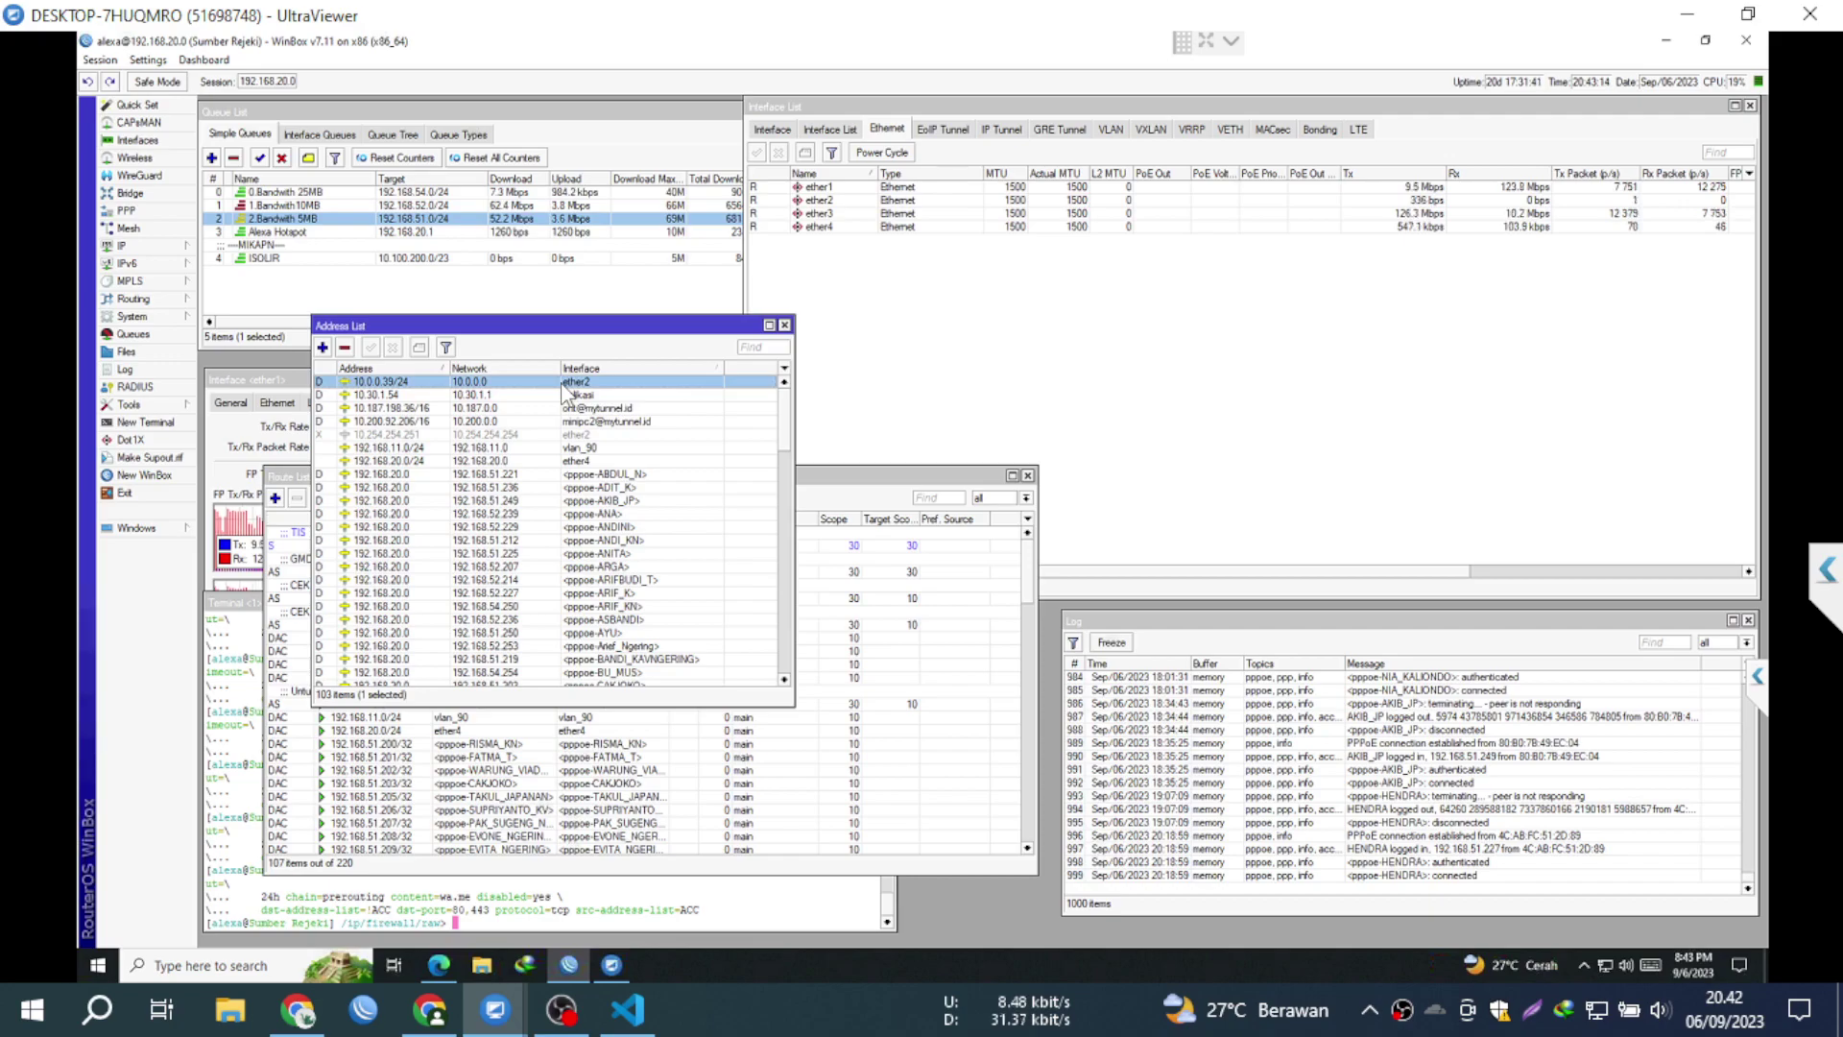
drag(485, 333, 1214, 302)
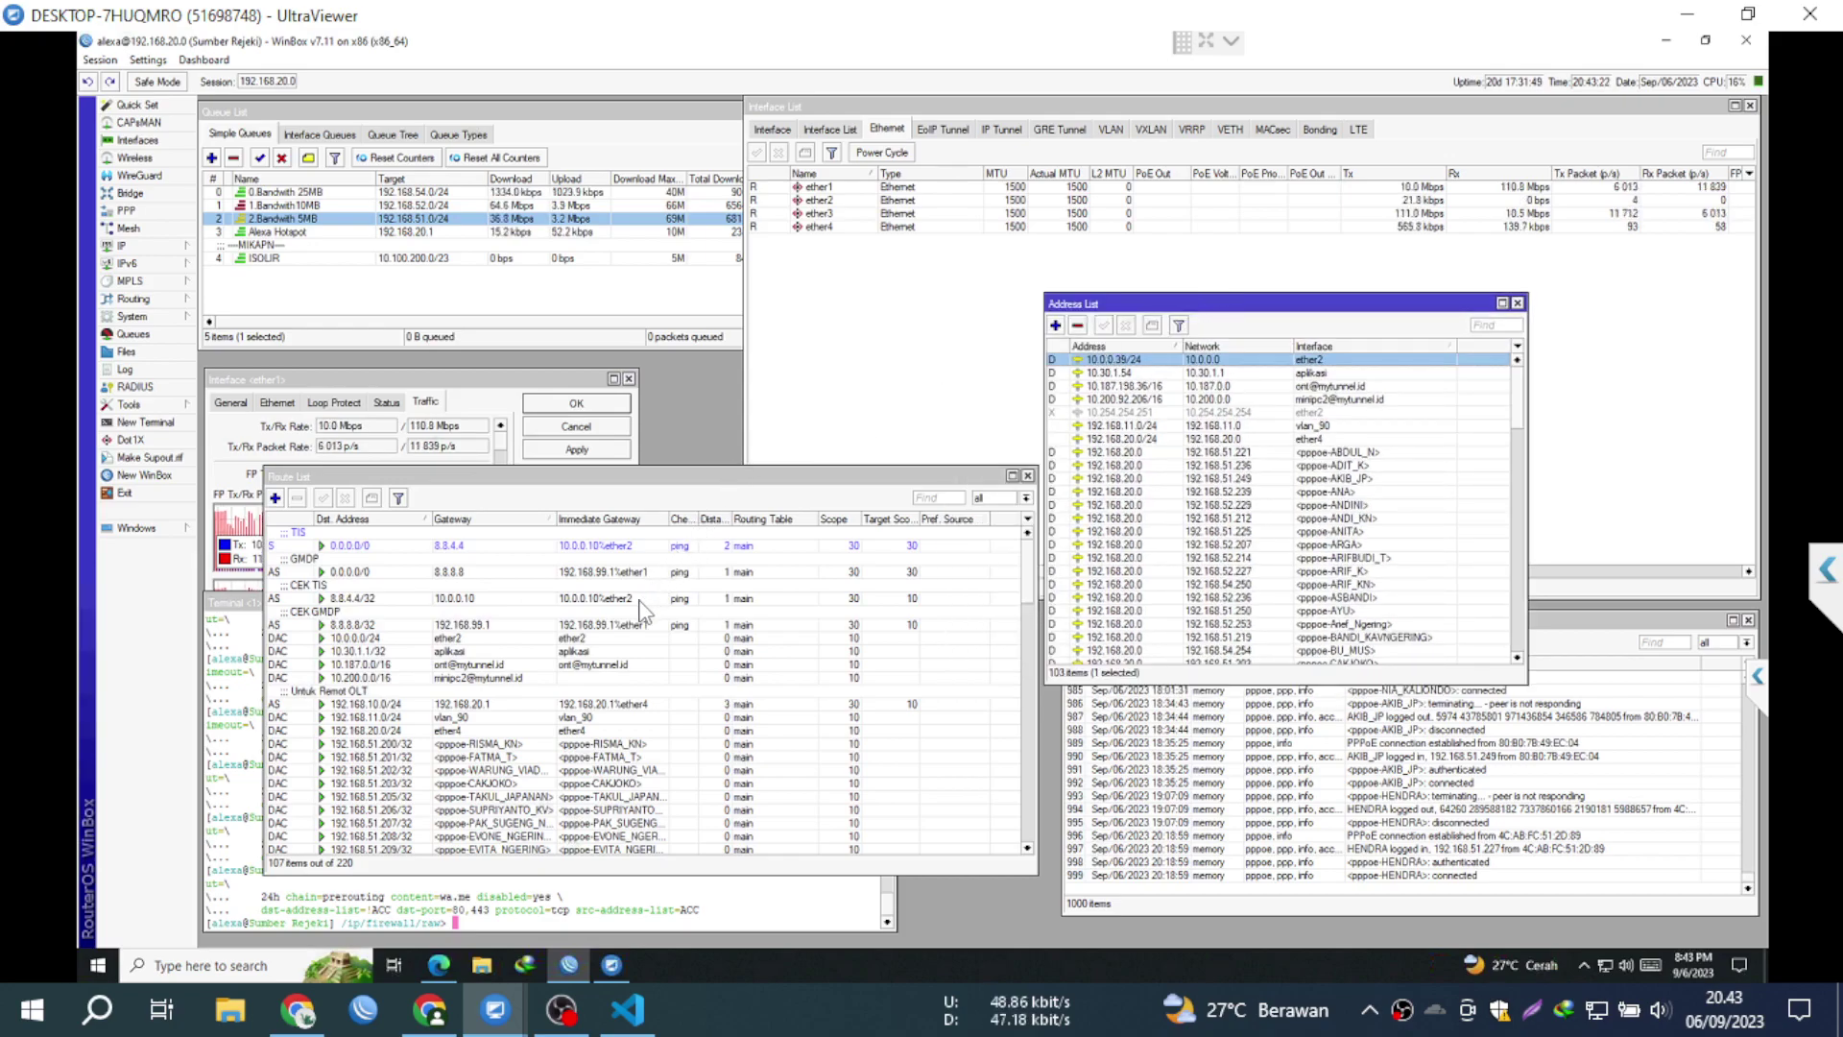
Step: Find the ether2 gateway 10.0.0.10 in the ARP list sorted by IP address, ping it and copy its address
click(122, 246)
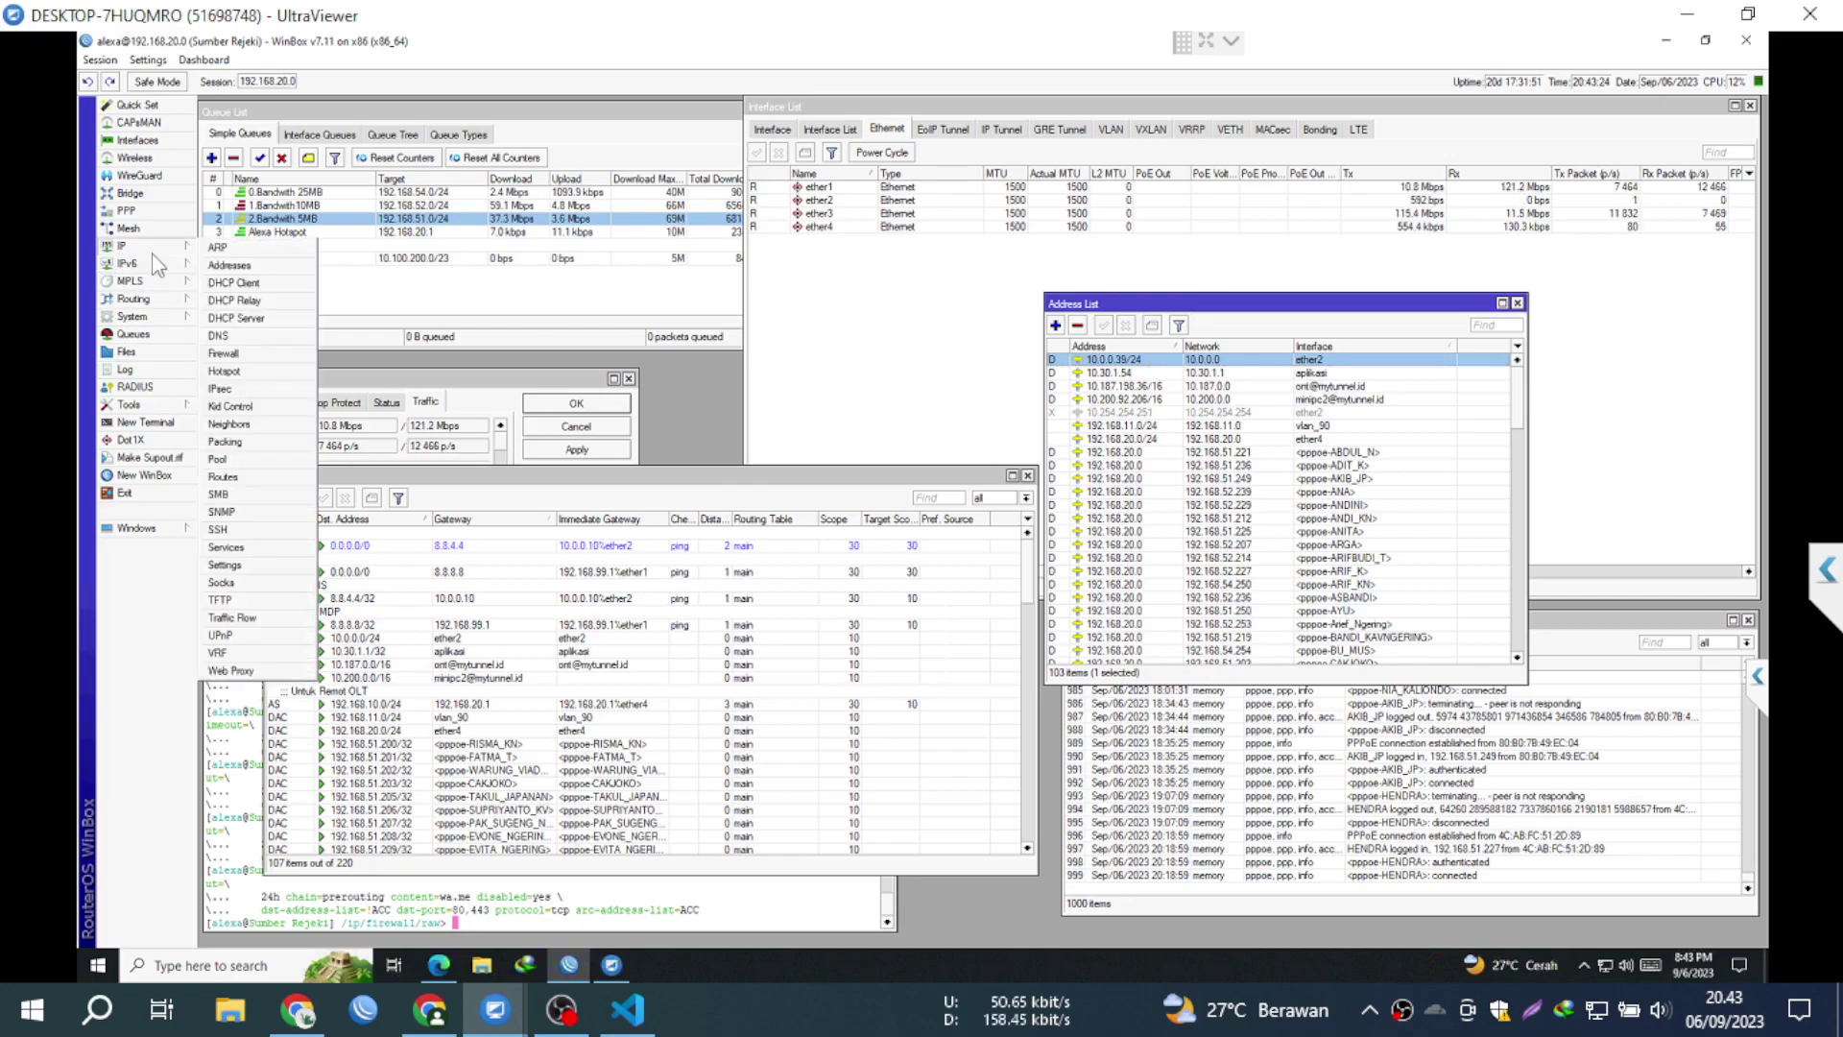
click(251, 247)
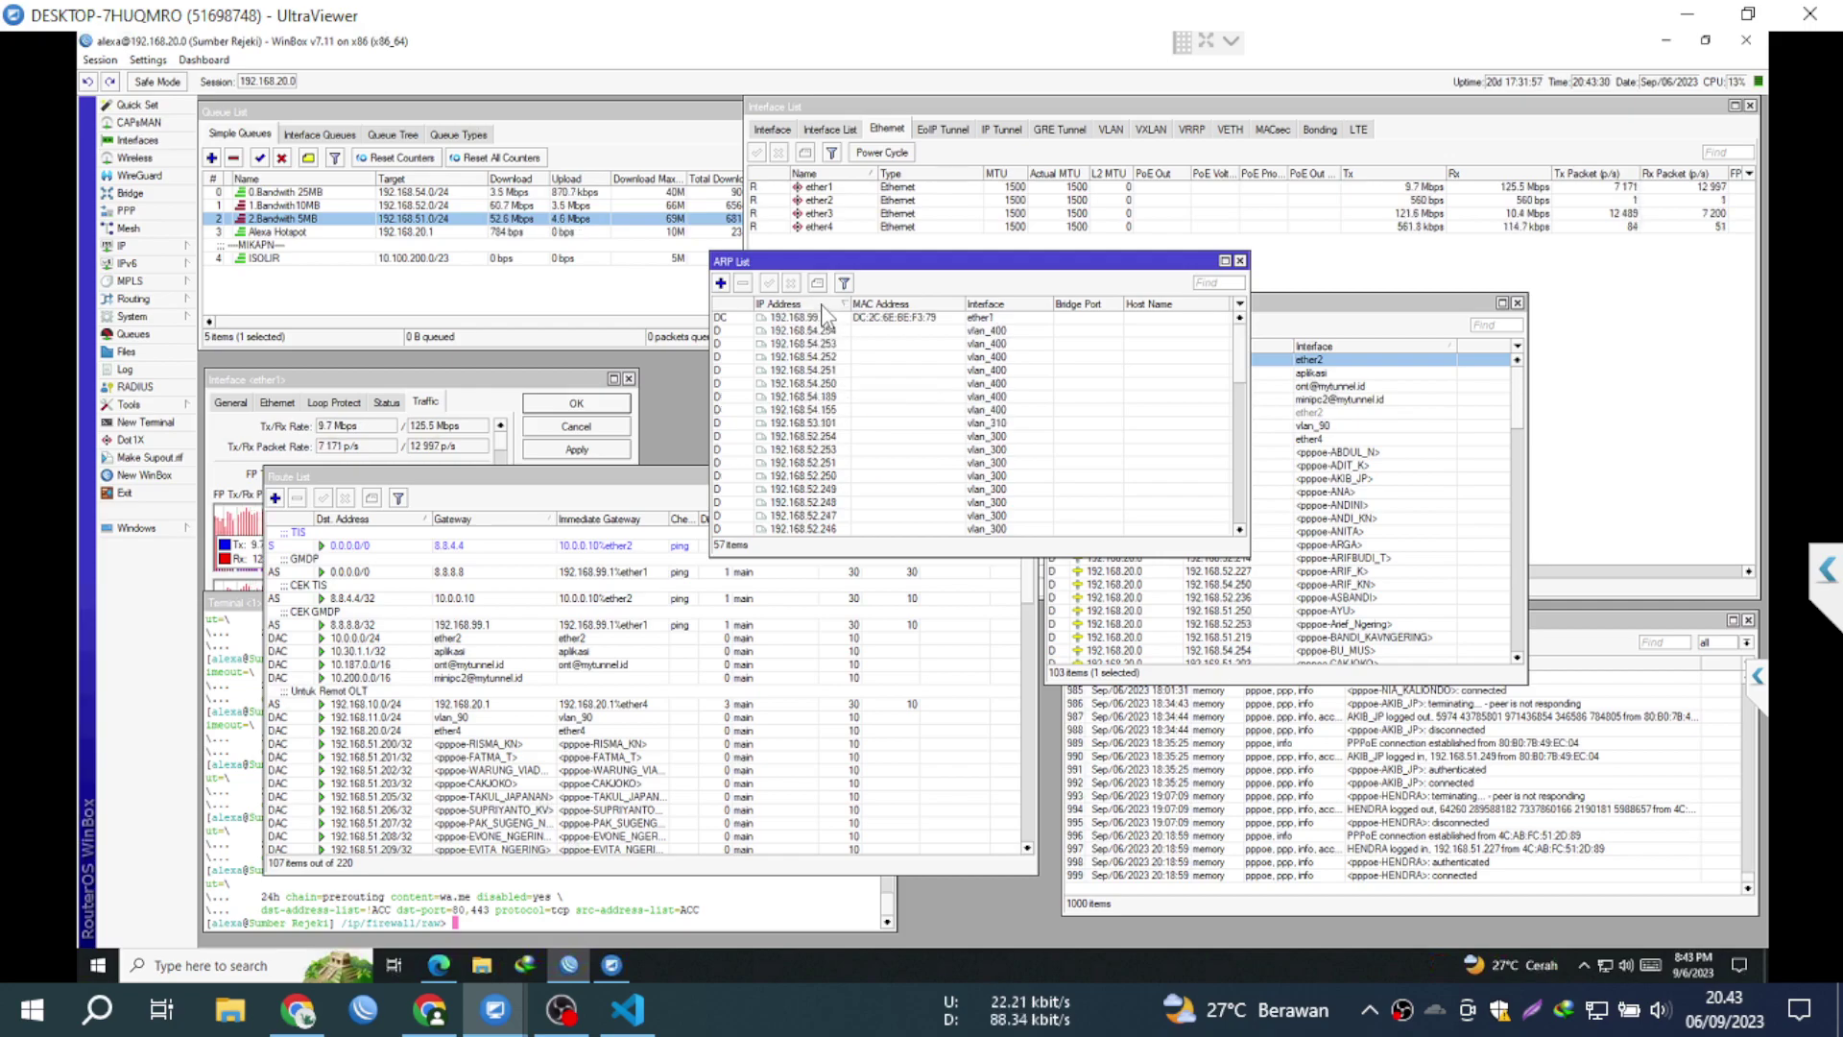
double_click(818, 318)
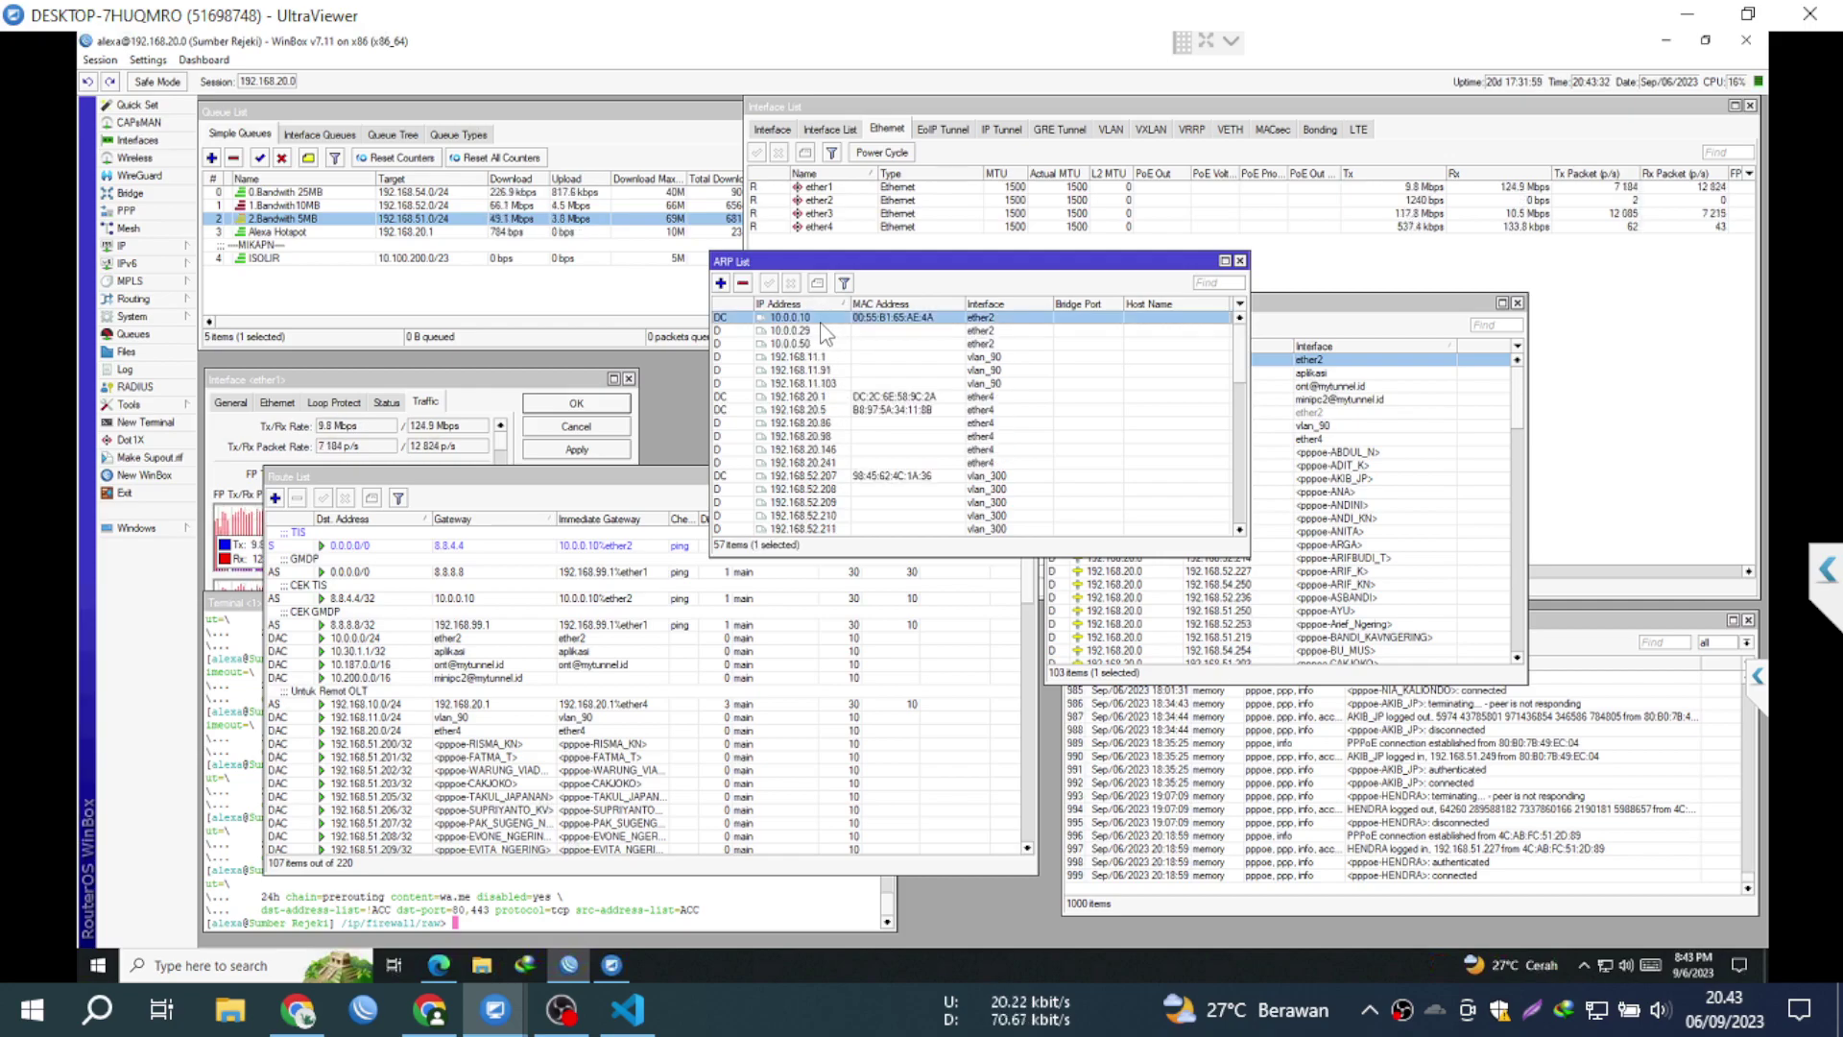
click(1507, 491)
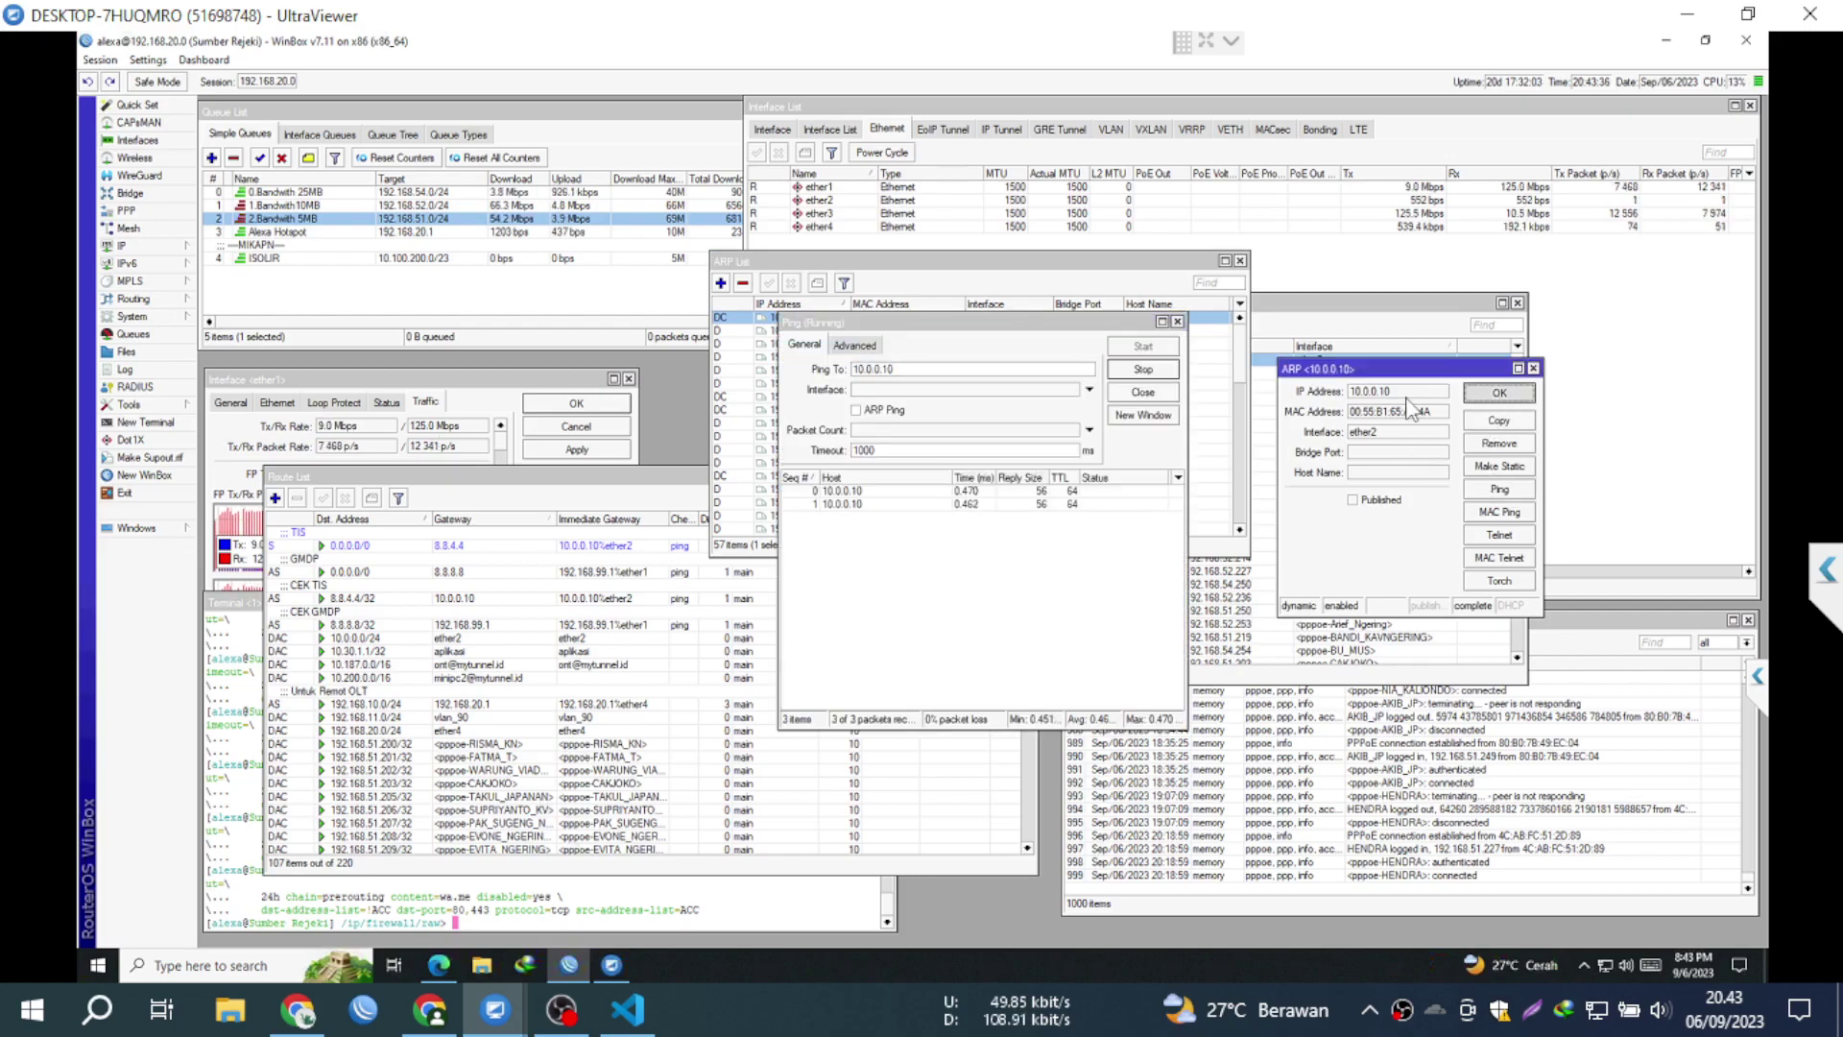
click(1500, 400)
right_click(939, 370)
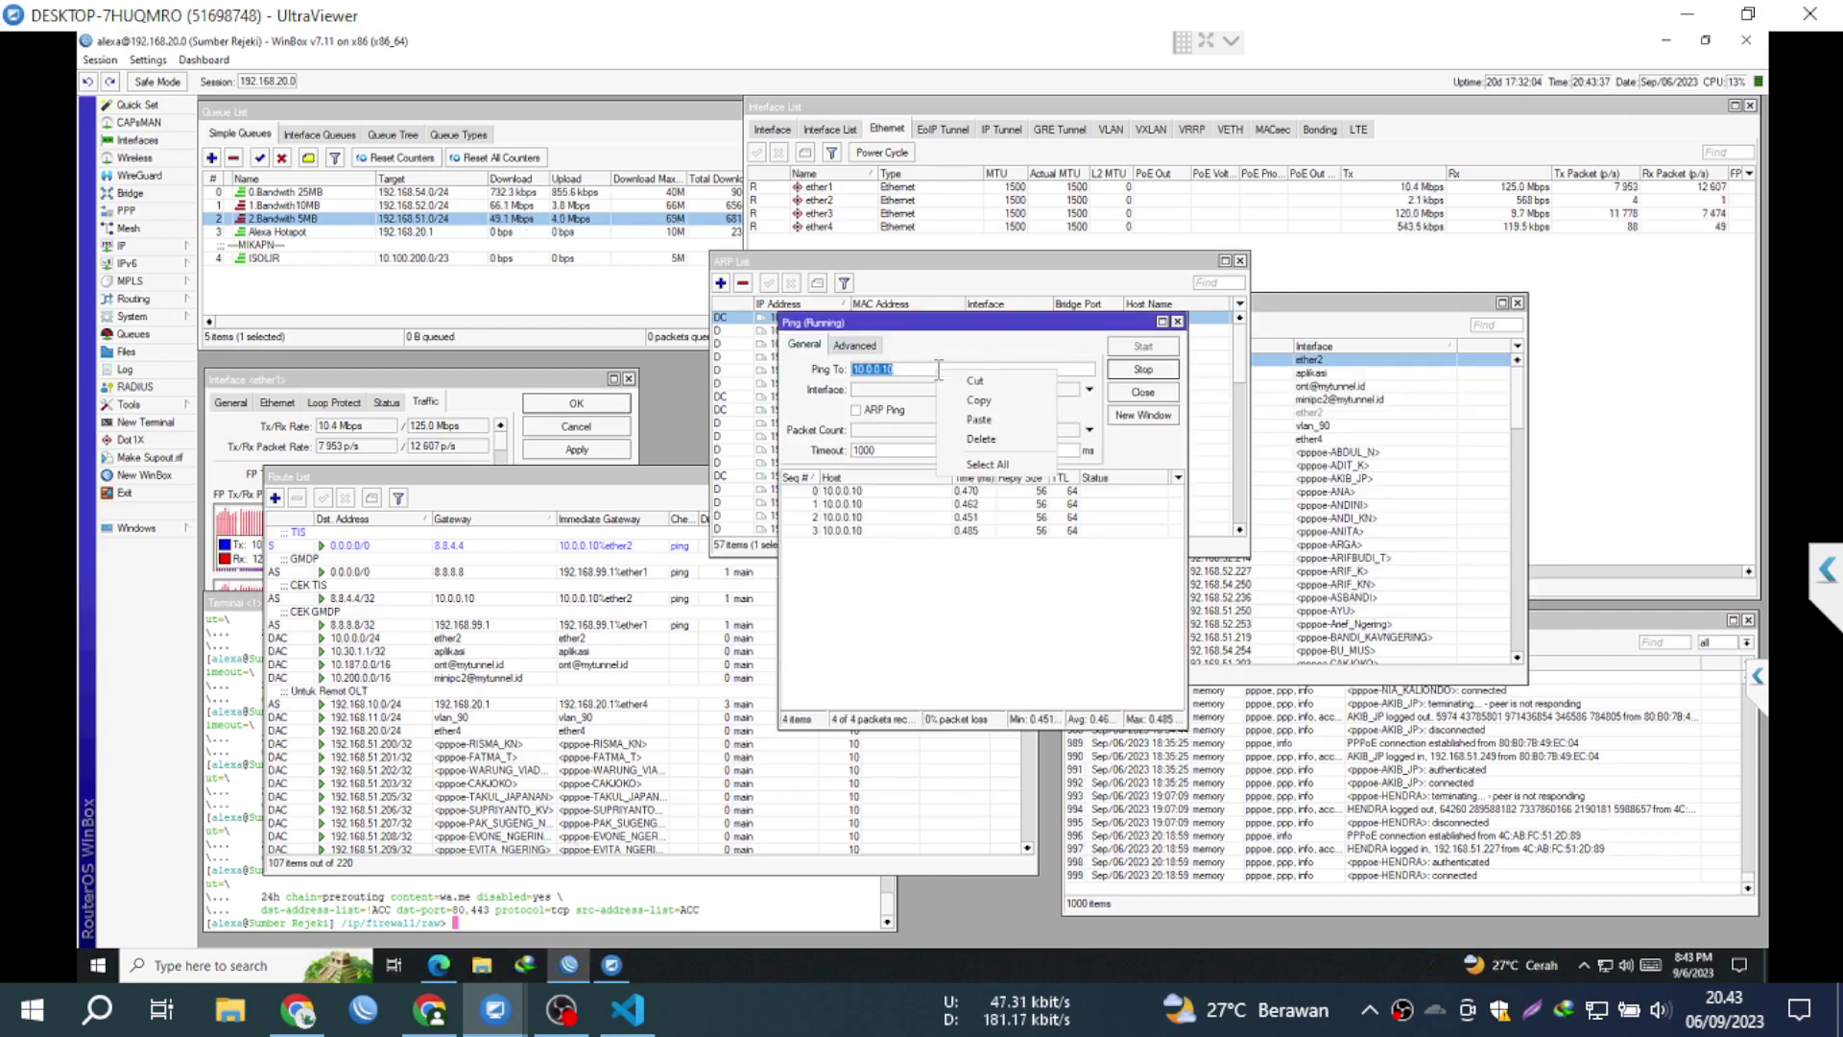
click(986, 399)
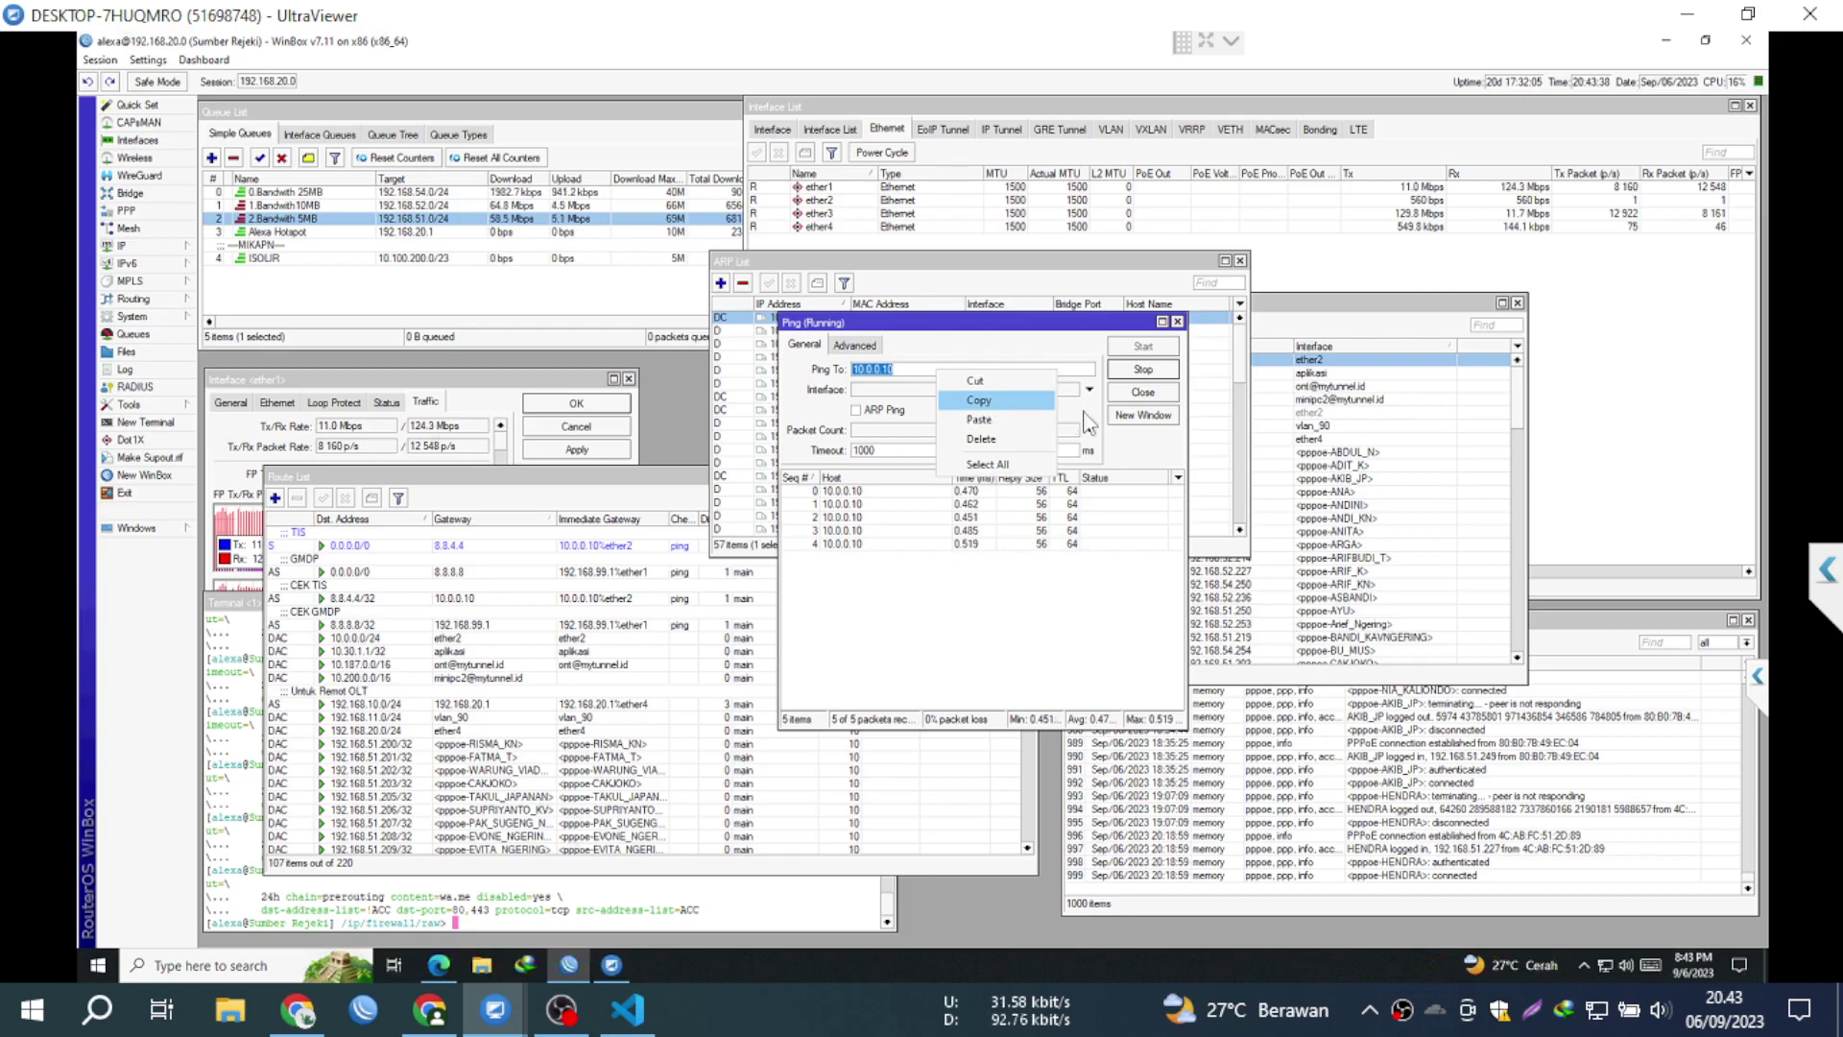
click(1160, 393)
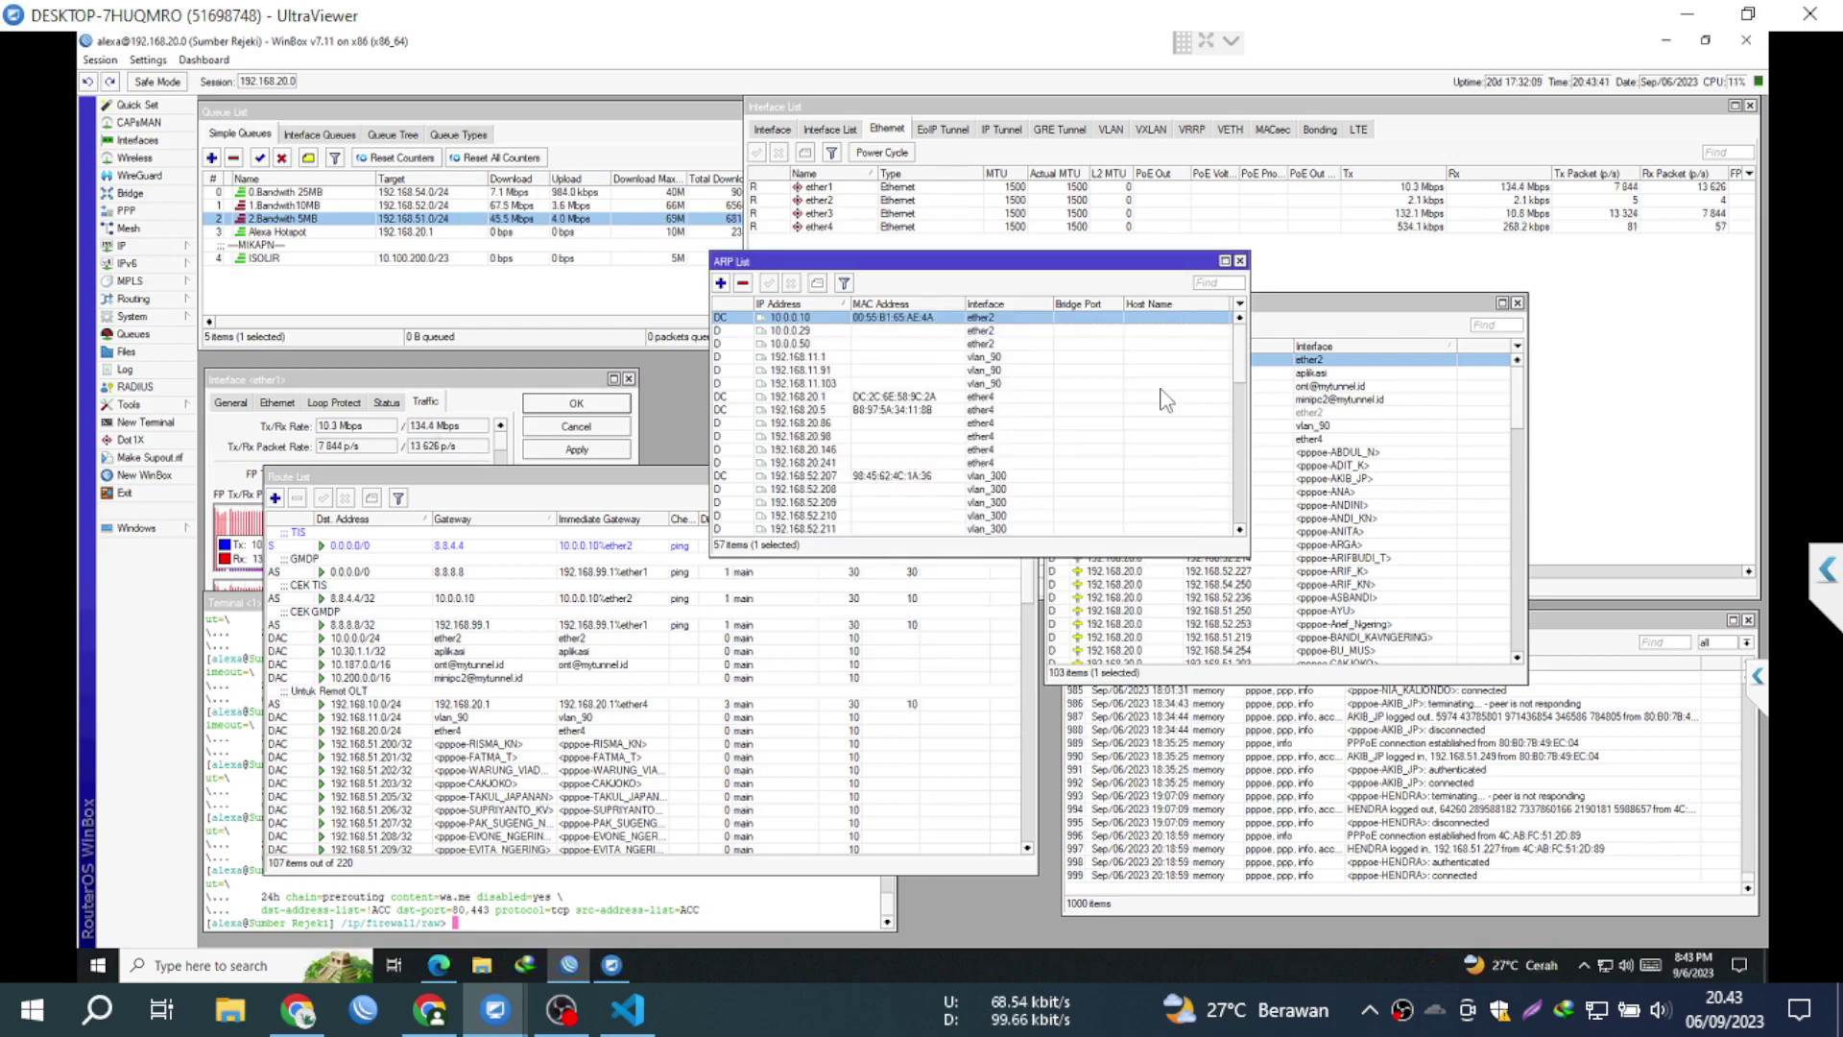
click(1240, 261)
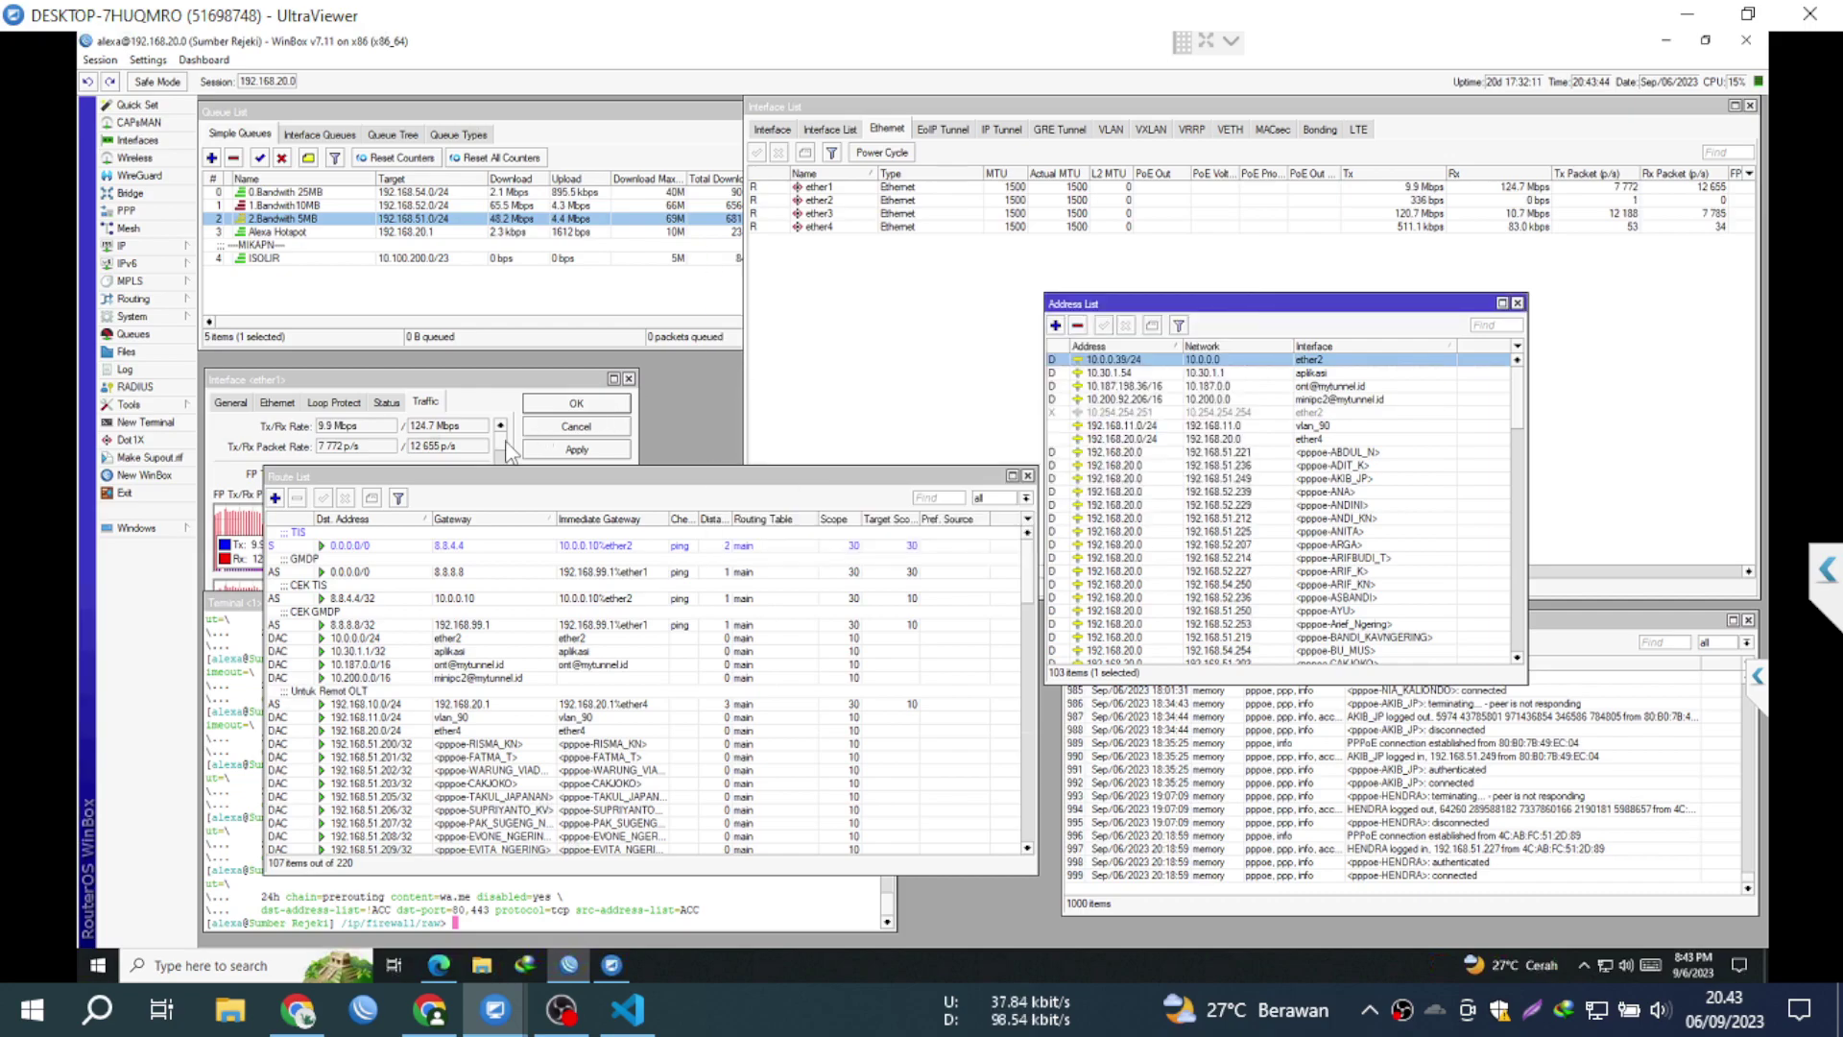
Step: Add a default route with gateway 10.0.0.10 in routing table YT and apply it
click(275, 498)
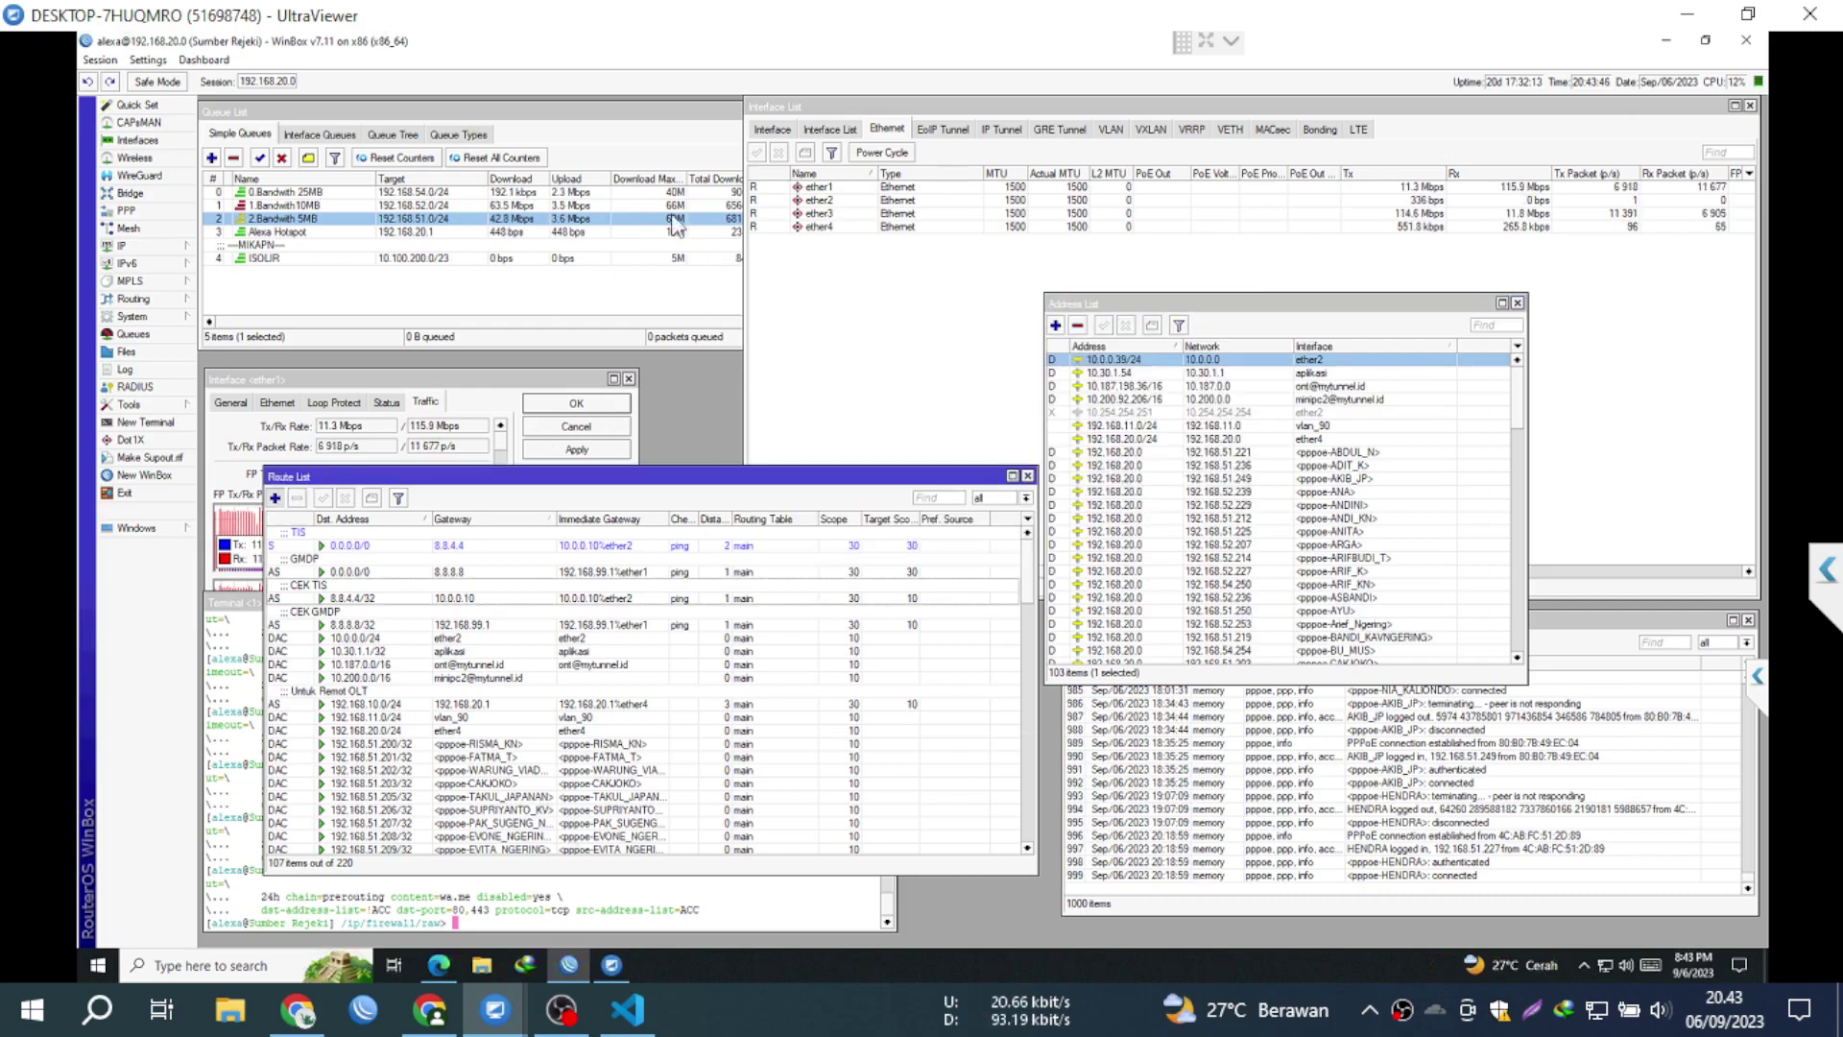
click(763, 474)
text(10.0.0.10)
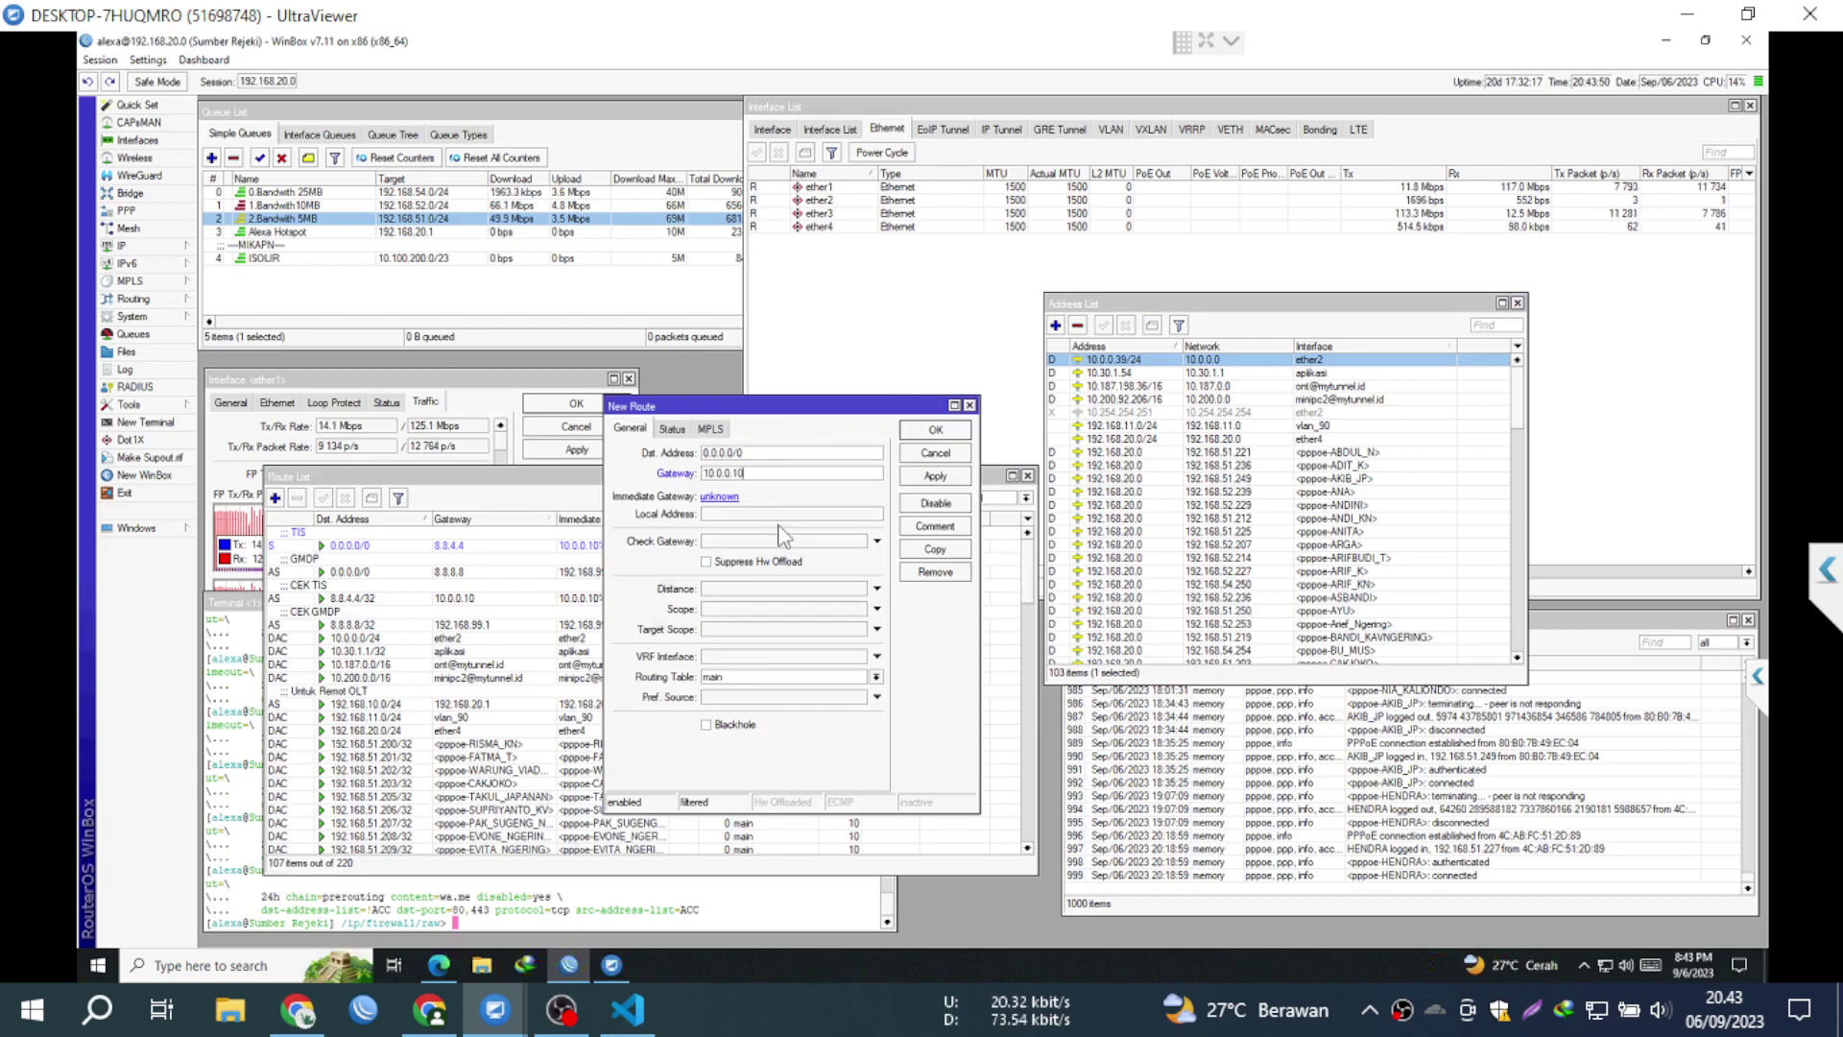
click(875, 677)
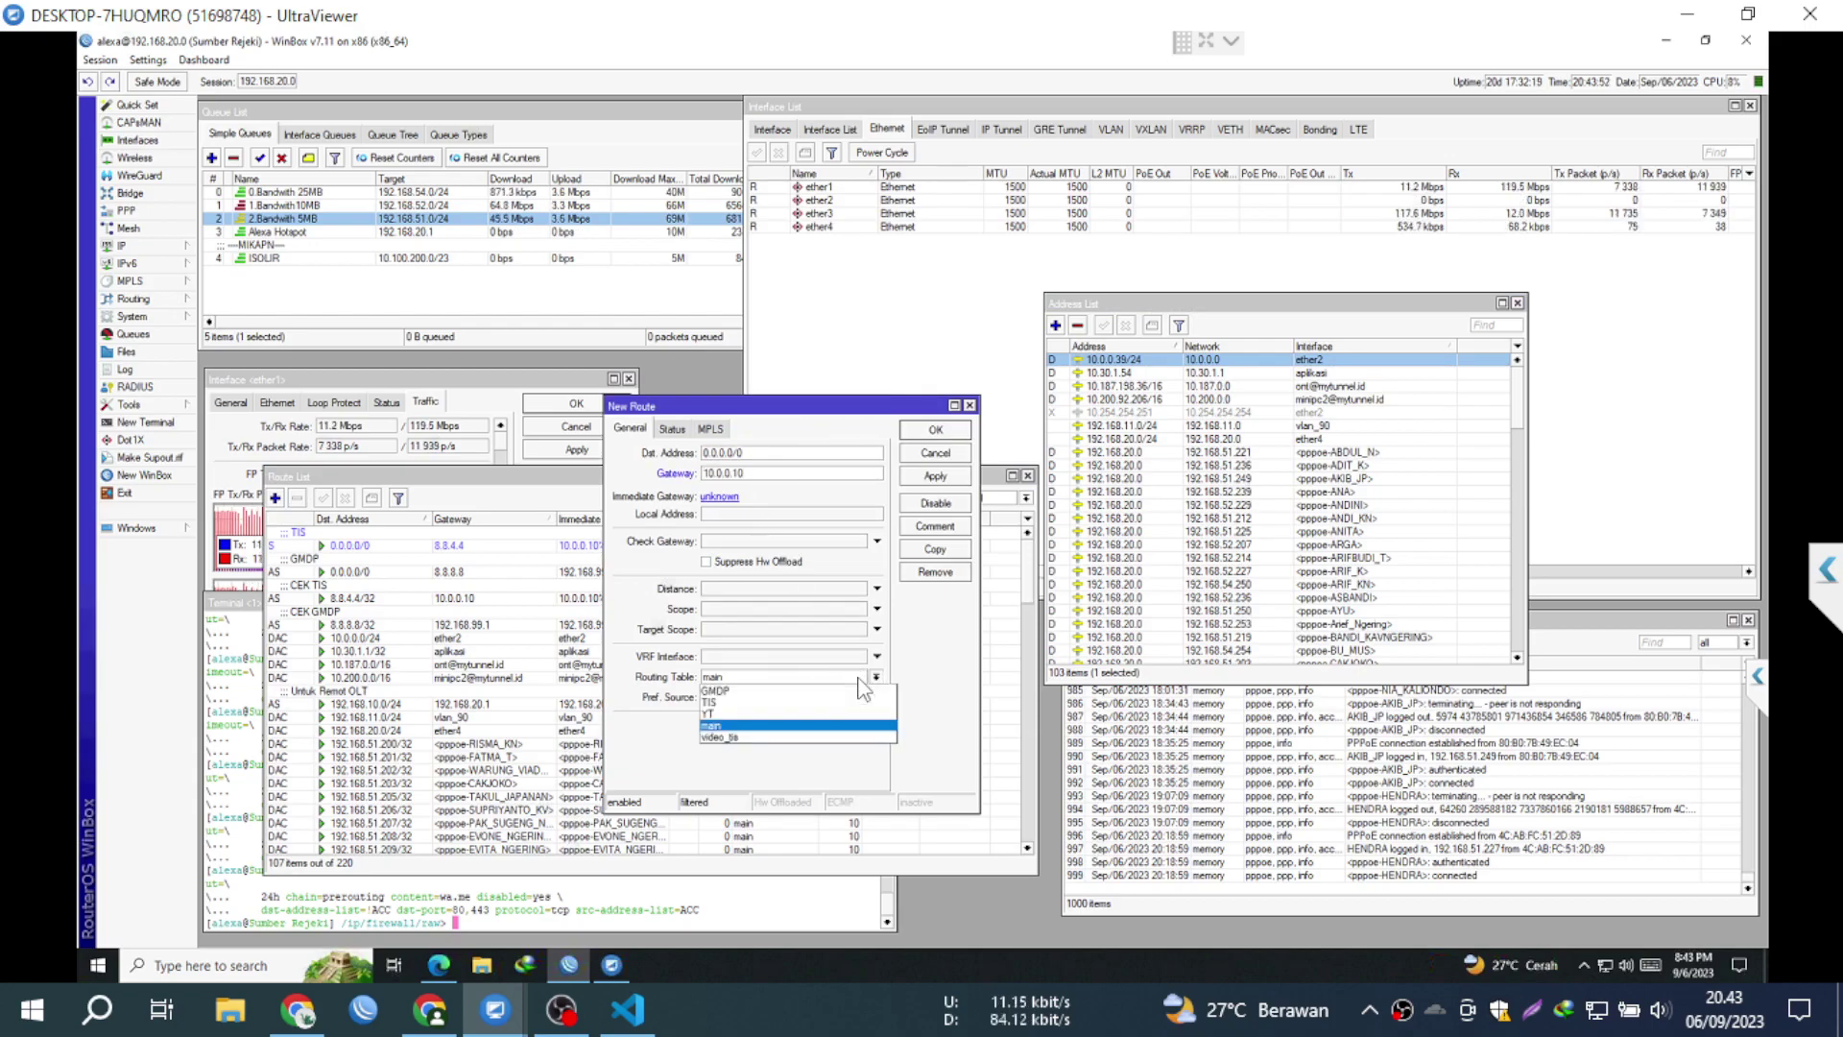
click(755, 714)
click(950, 480)
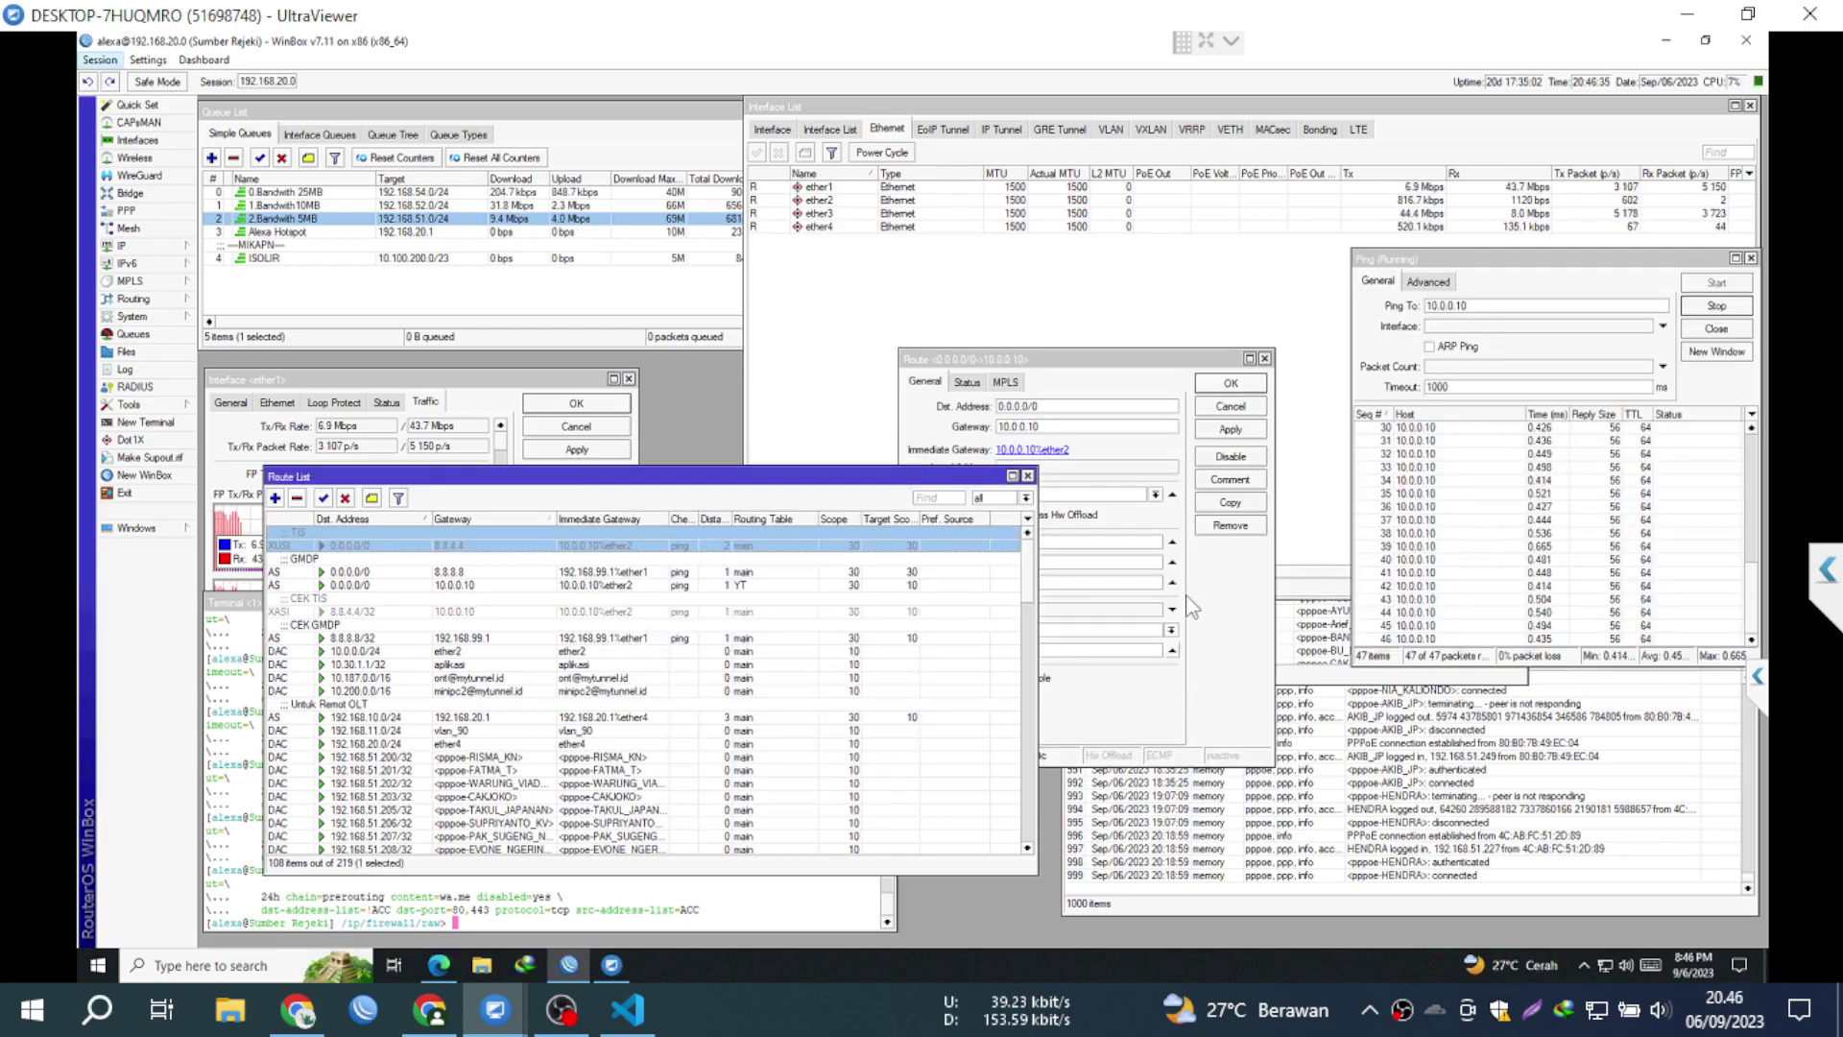
Step: Review the new YT route's settings alongside its entry in the route list
click(1229, 684)
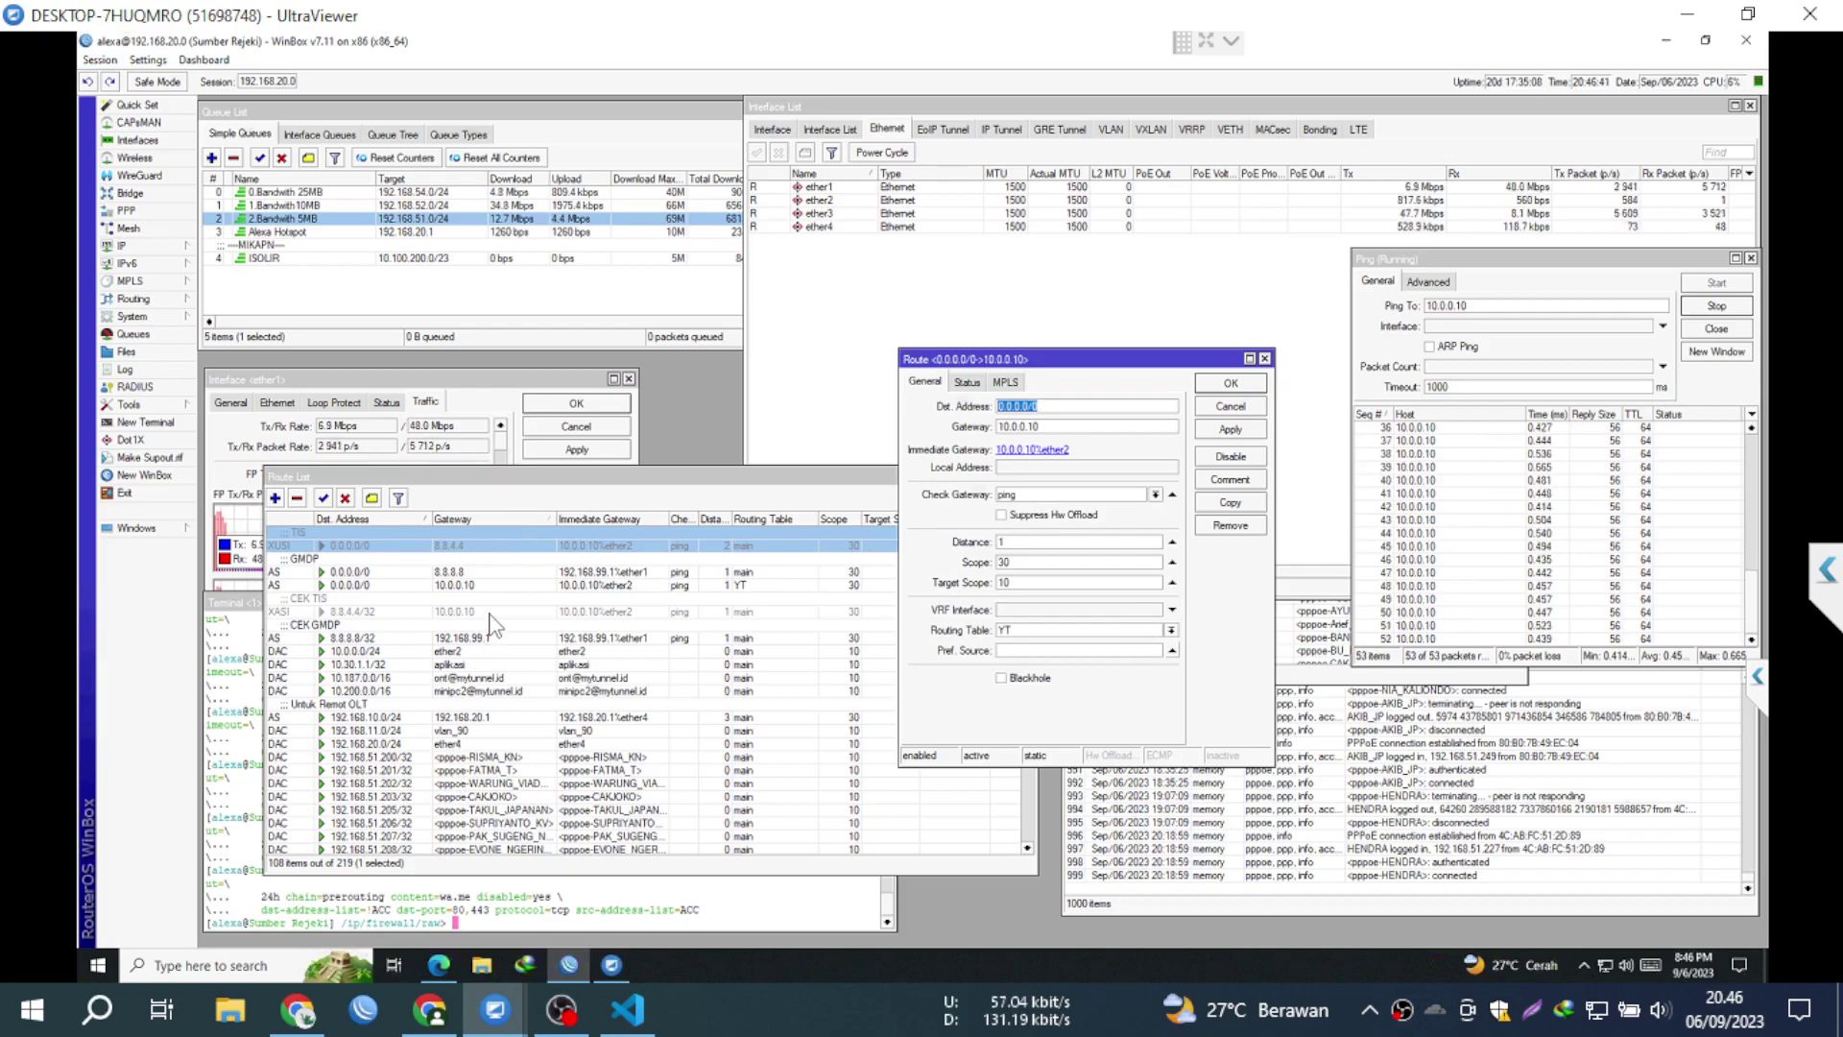
click(715, 586)
click(1195, 782)
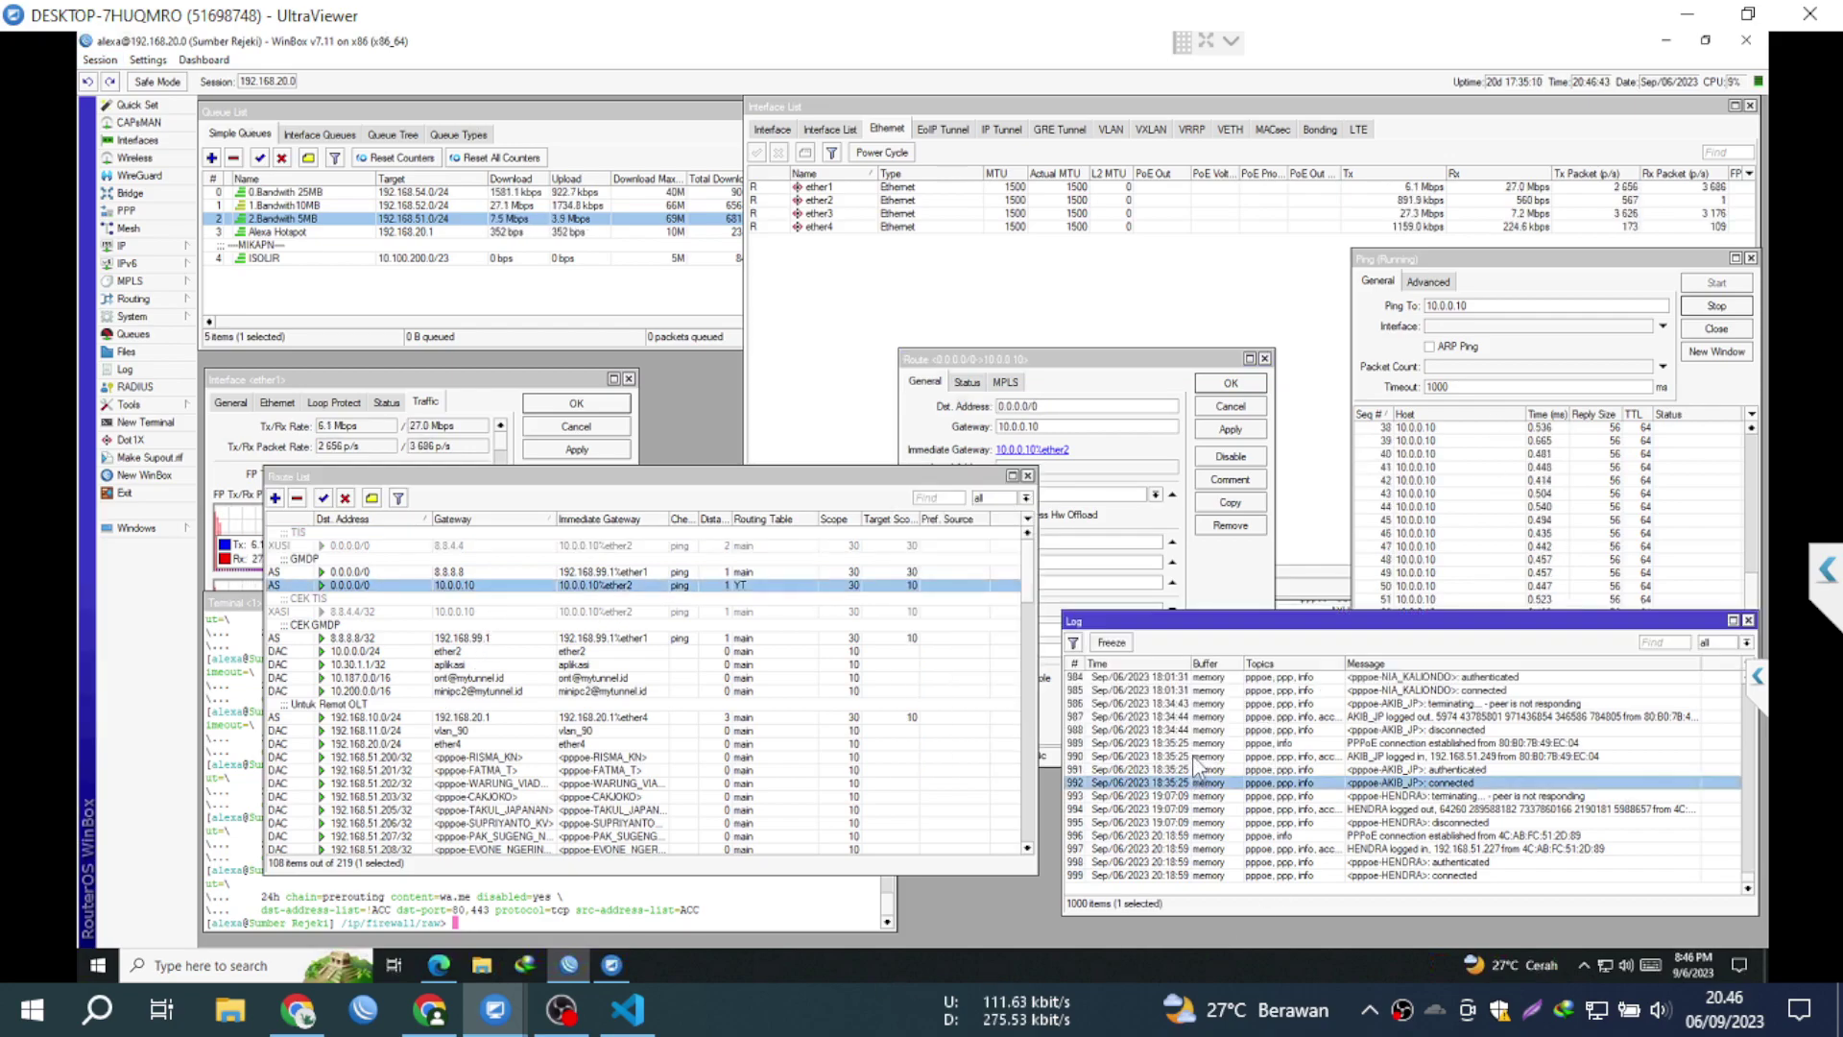
click(1253, 587)
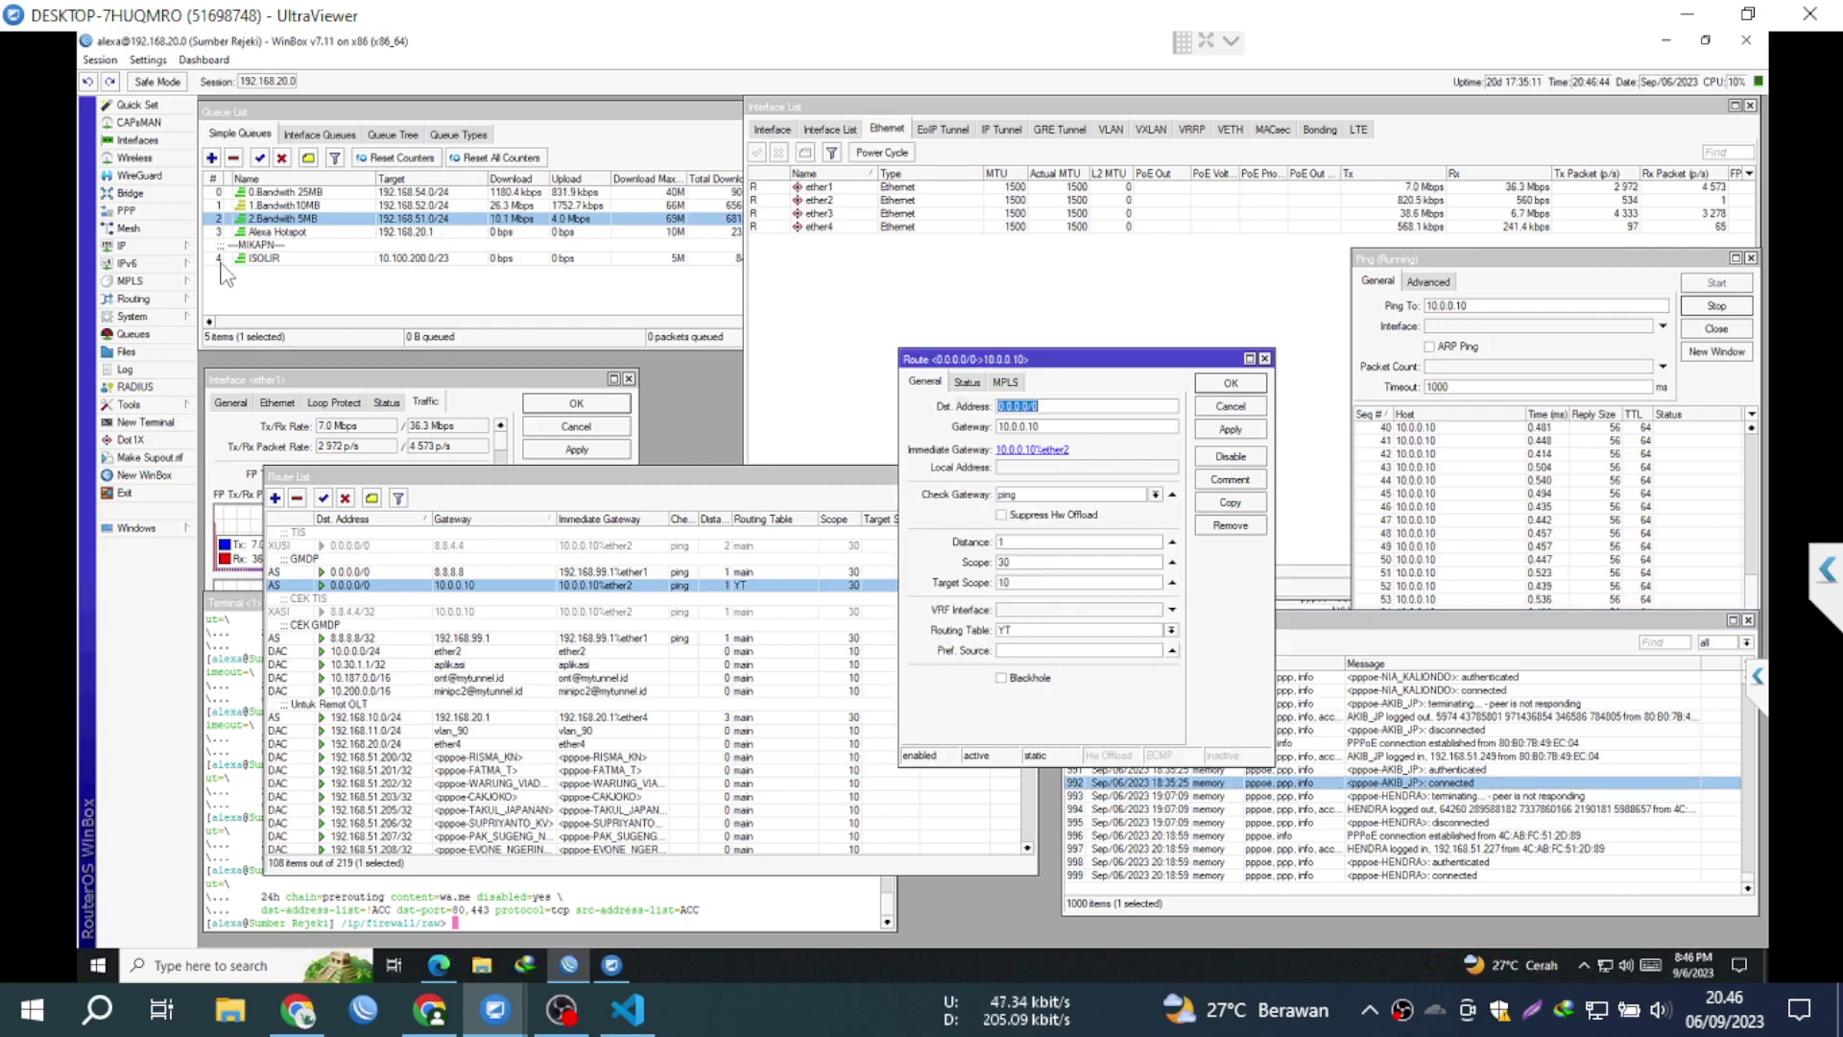
Step: Open the firewall NAT rules and make a copy of the srcnat masquerade rule for ether1
click(130, 229)
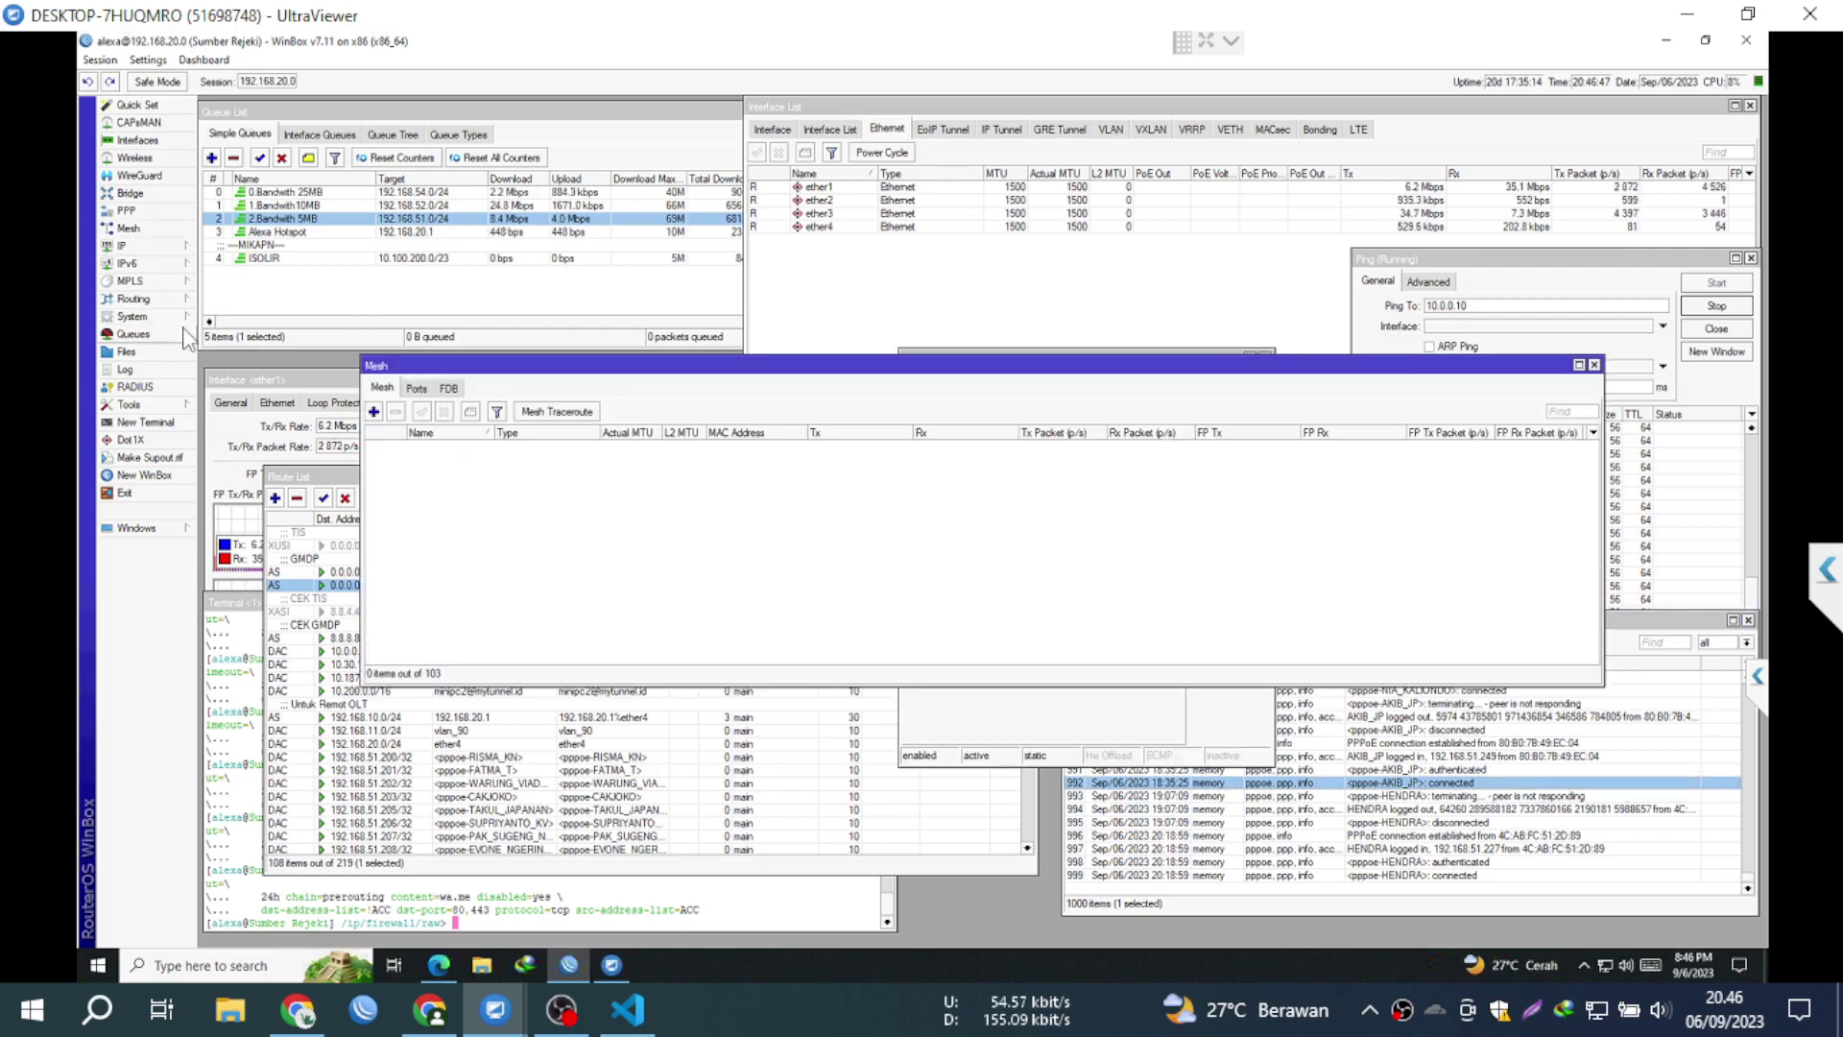
click(122, 246)
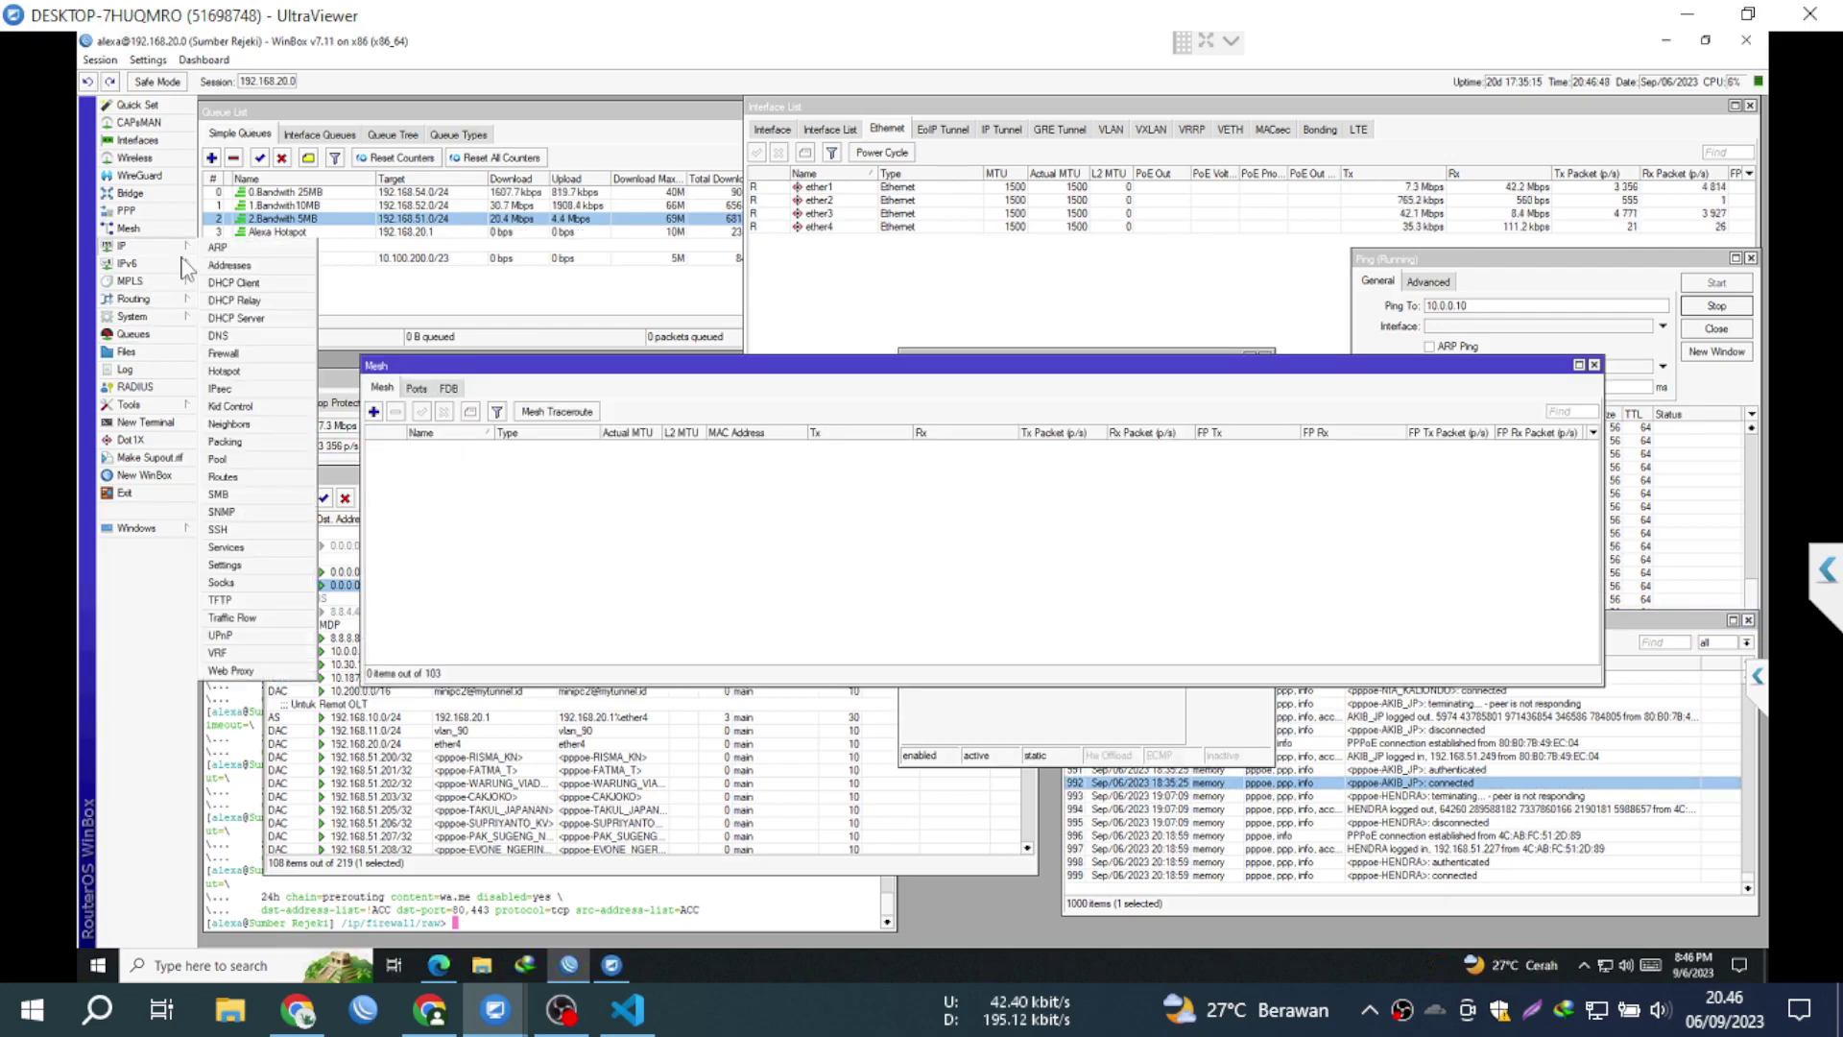
click(249, 354)
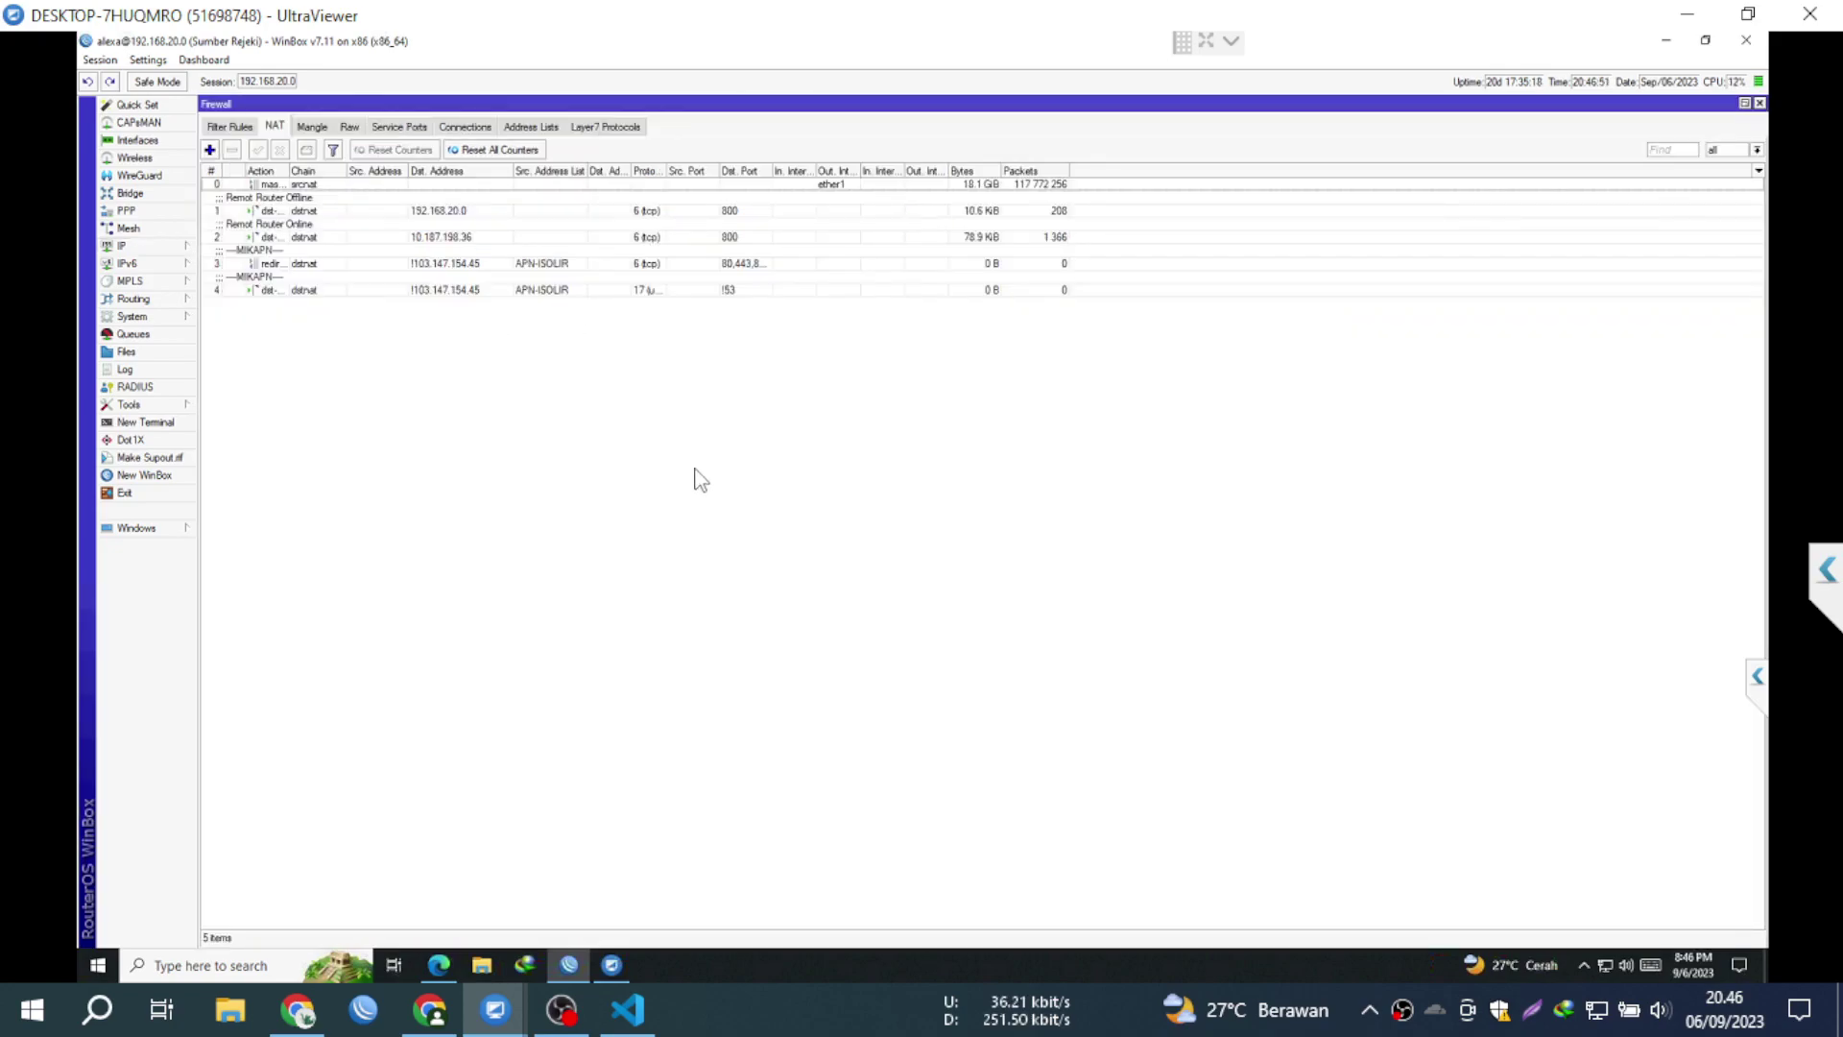
double_click(744, 183)
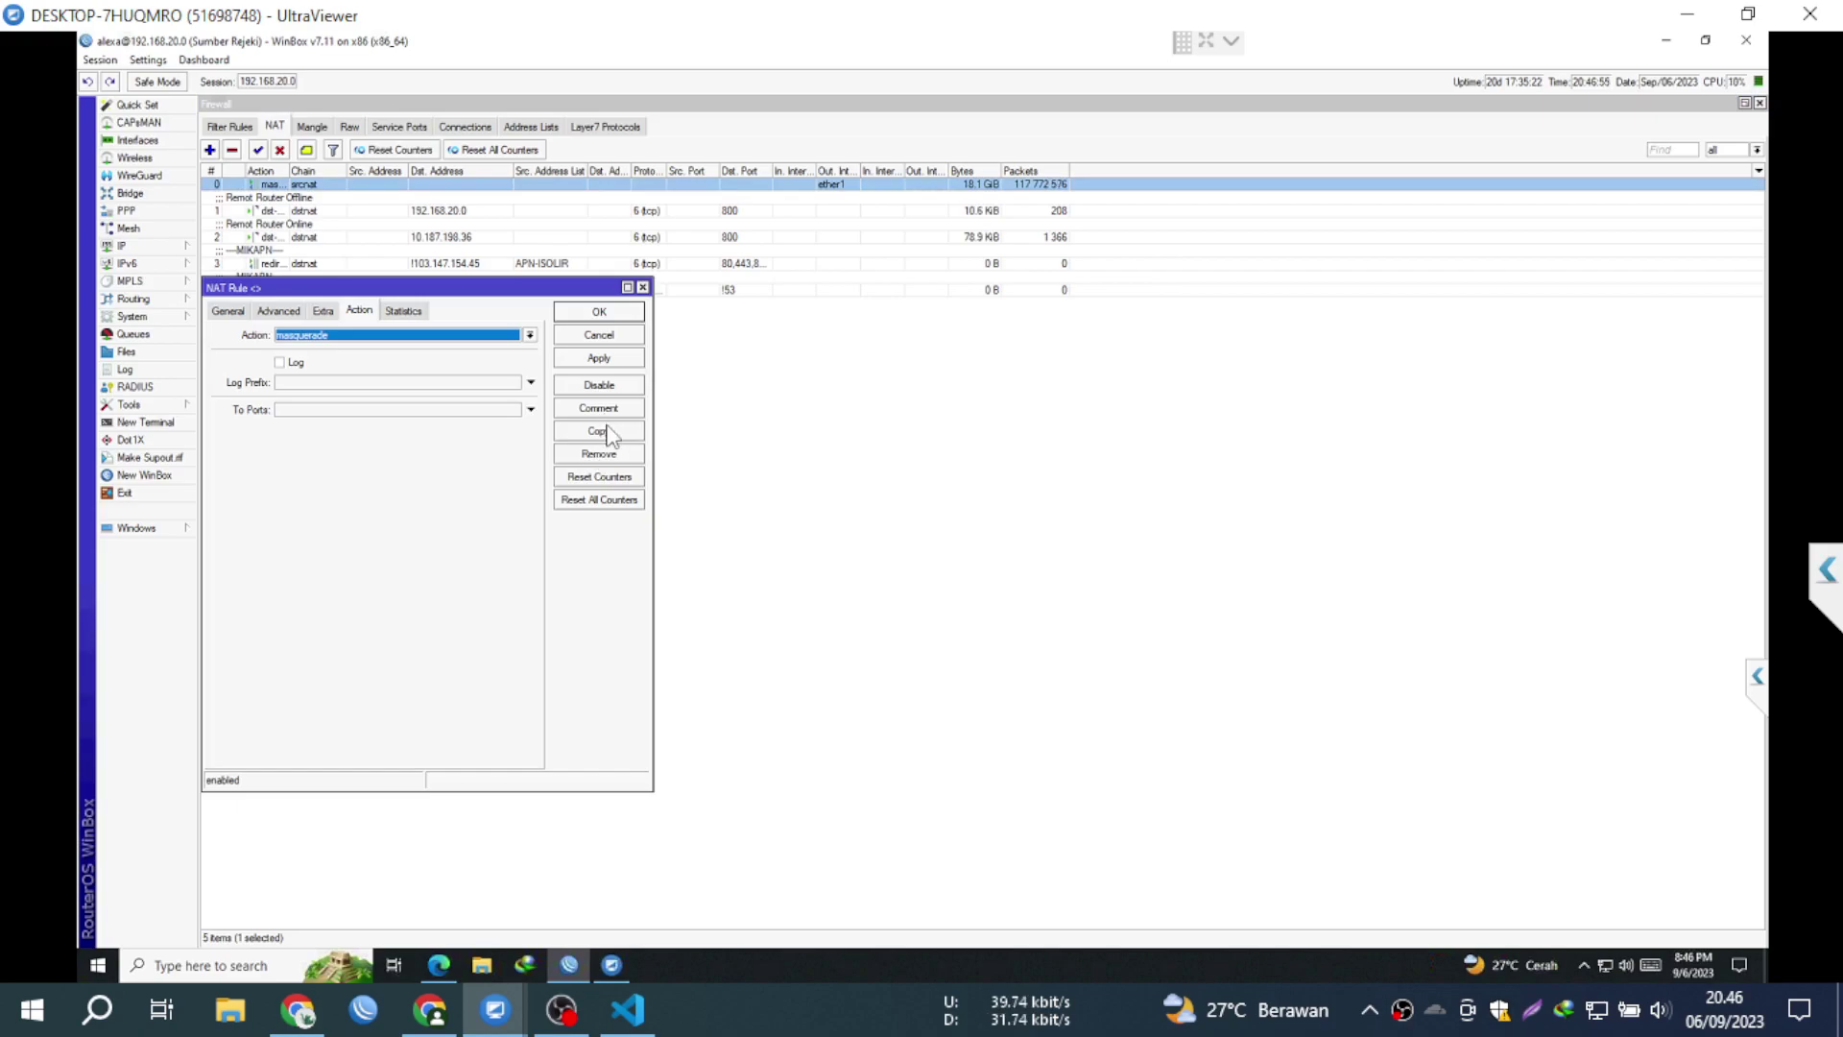
click(598, 431)
click(300, 332)
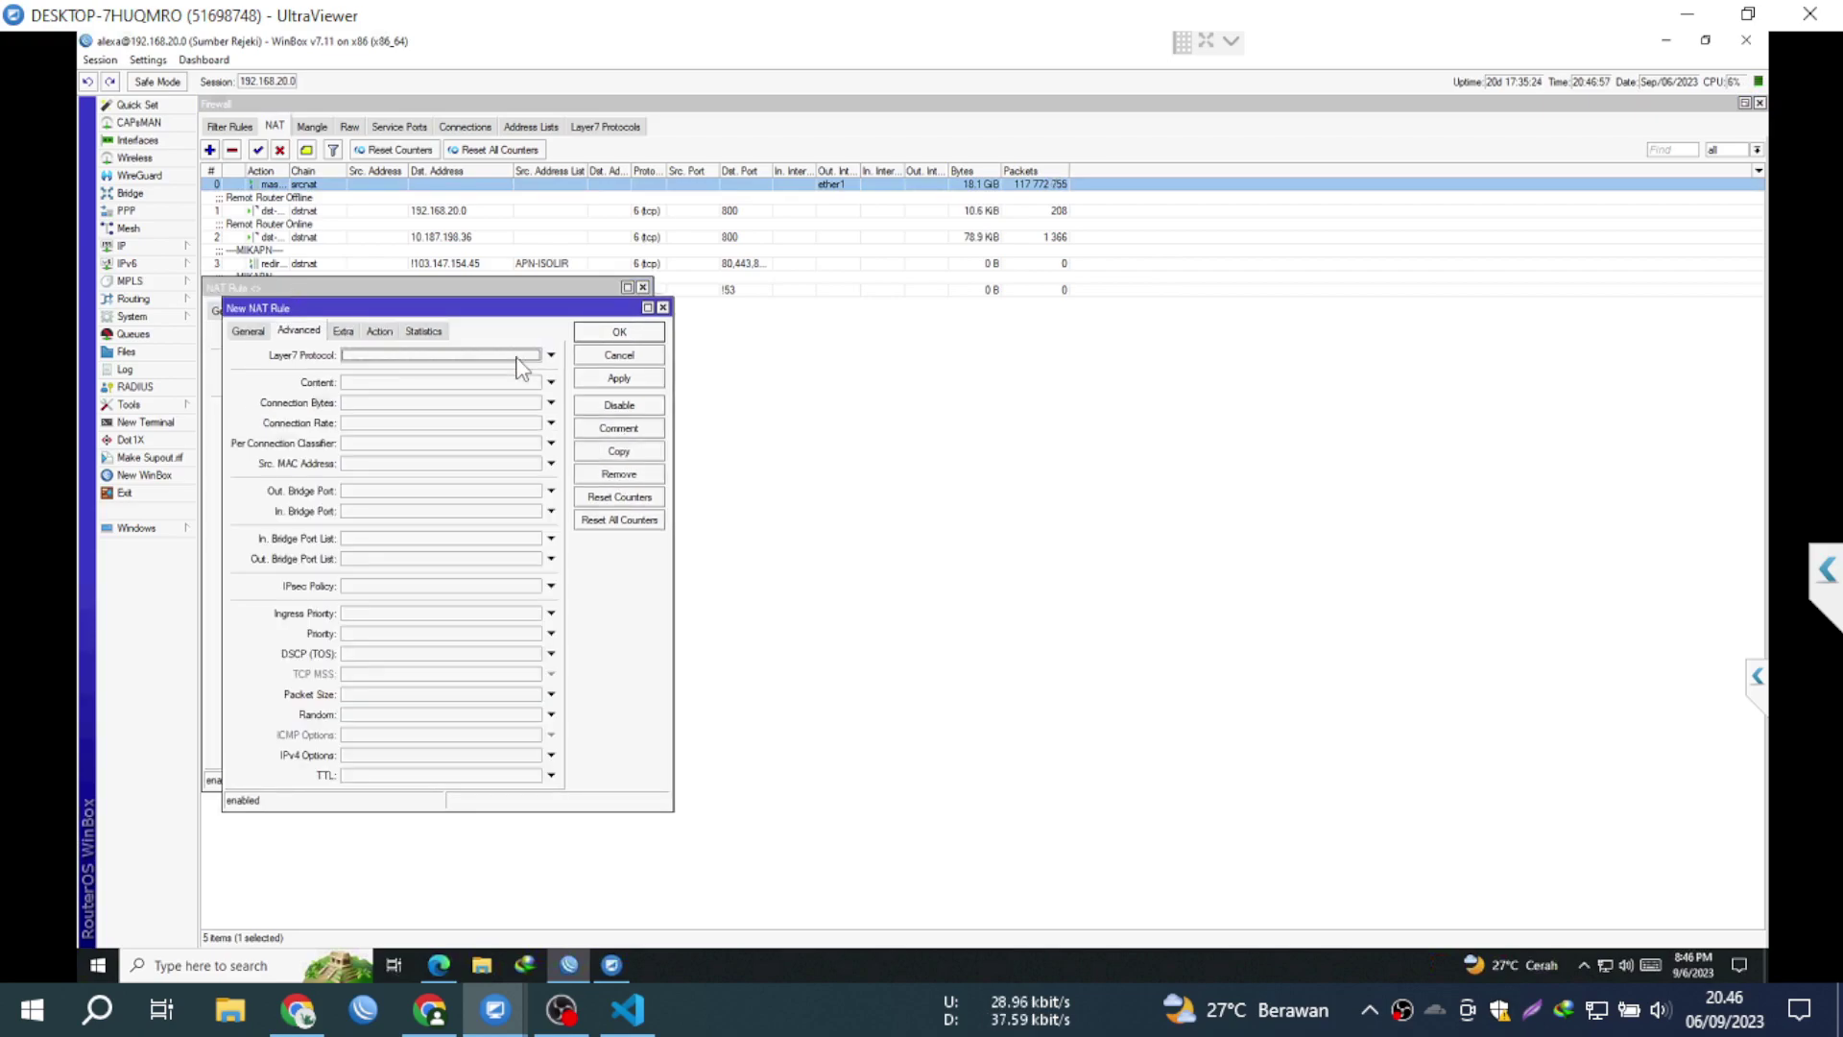
click(250, 332)
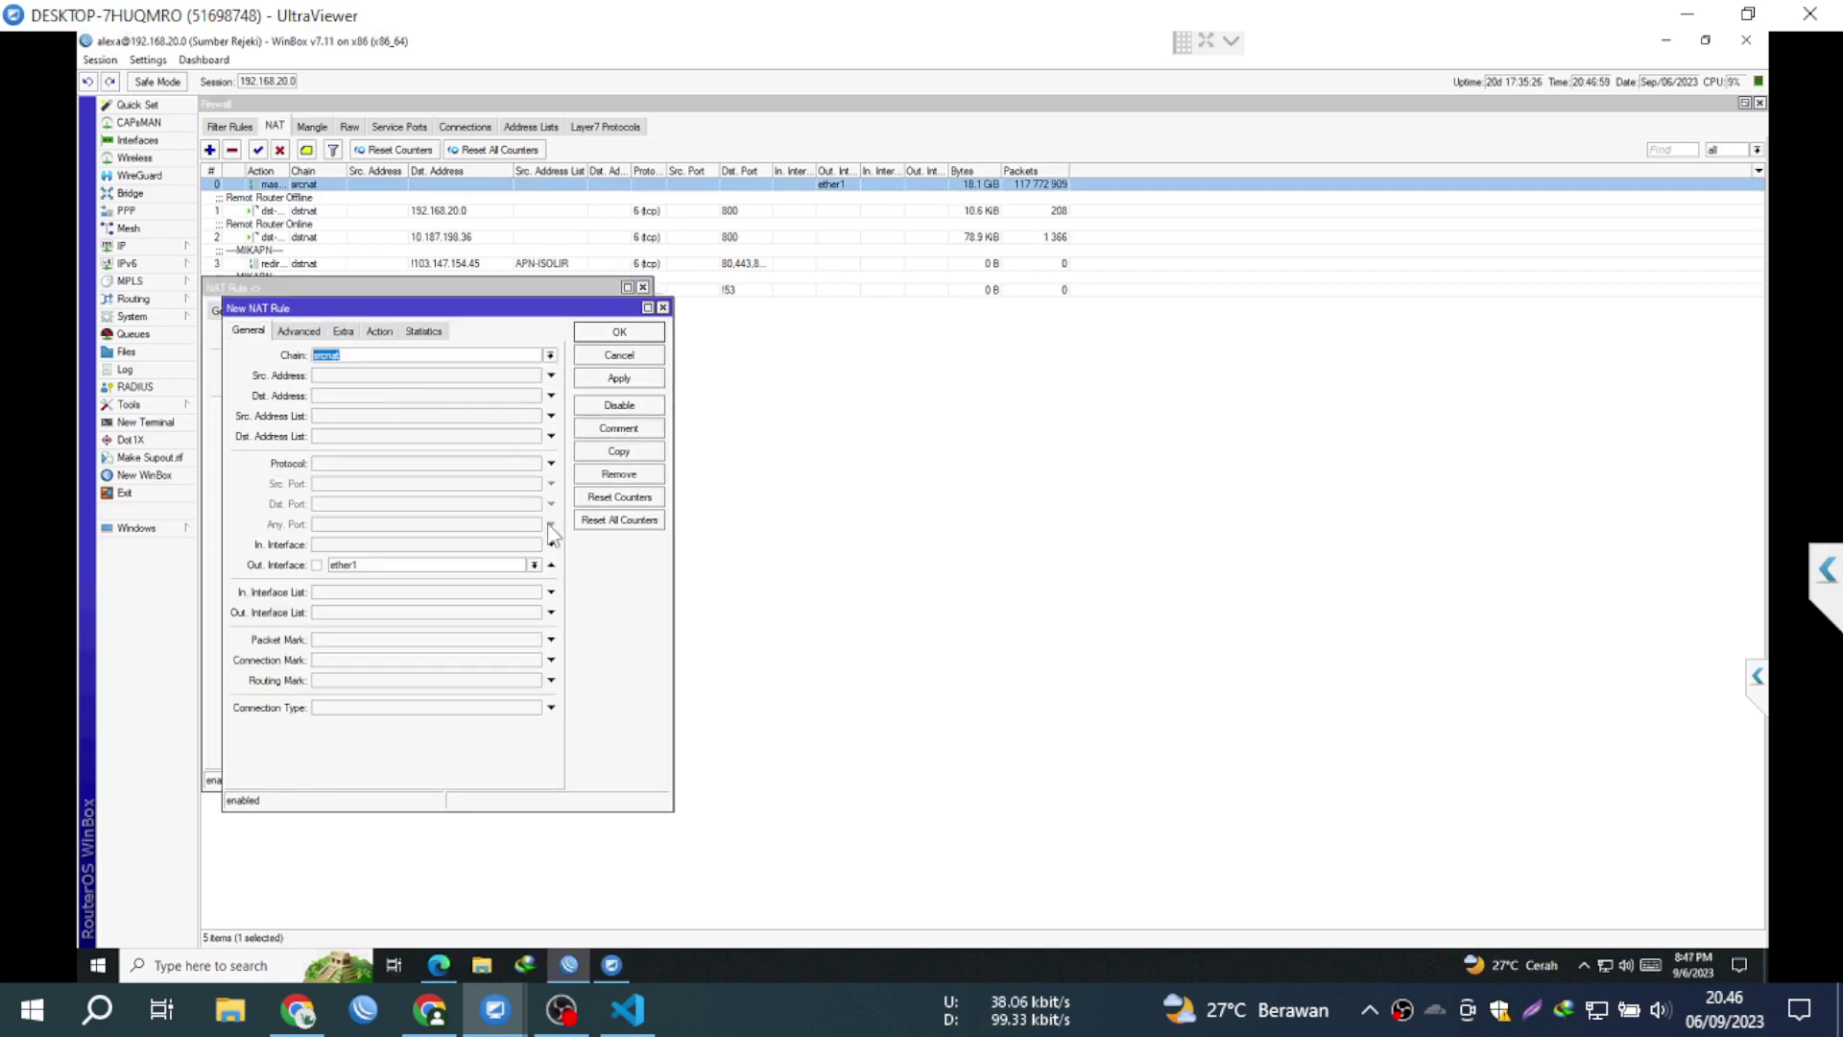
Step: Set the copied NAT rule's out interface to ether2, save it, and close the firewall and Mesh windows
click(534, 567)
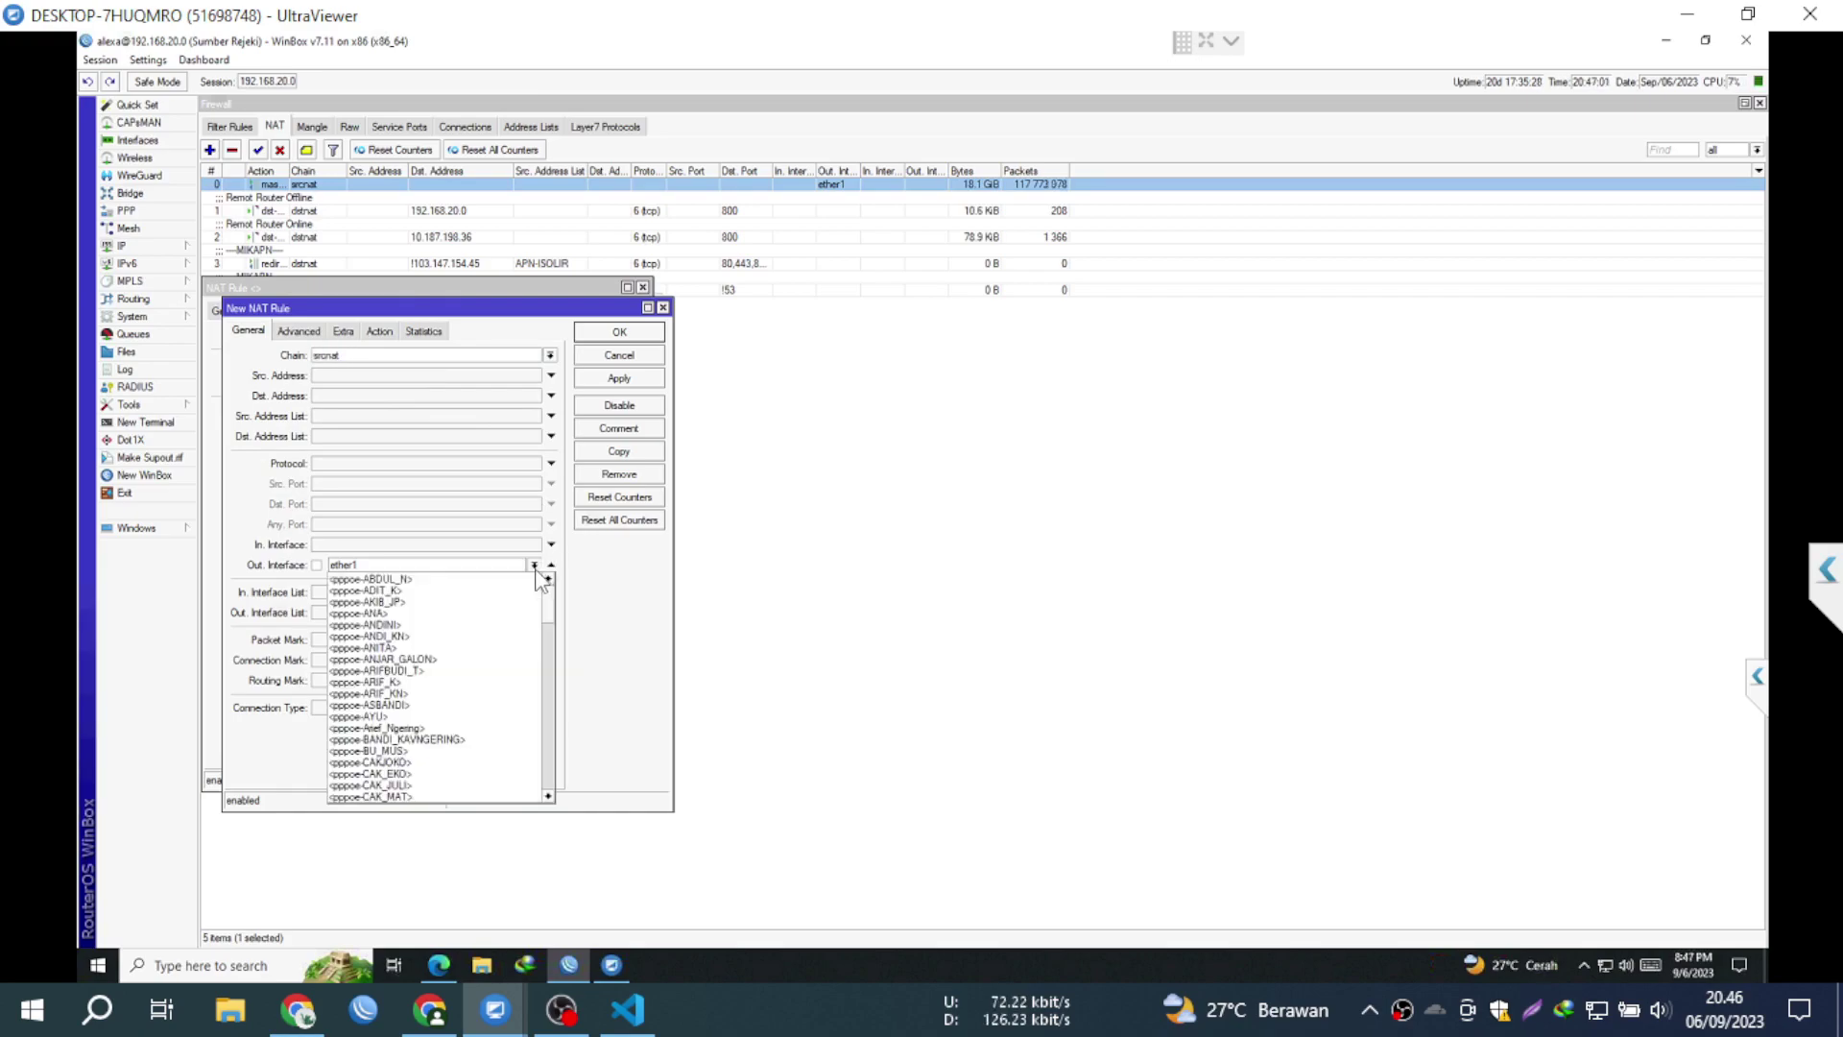
drag(547, 620, 535, 825)
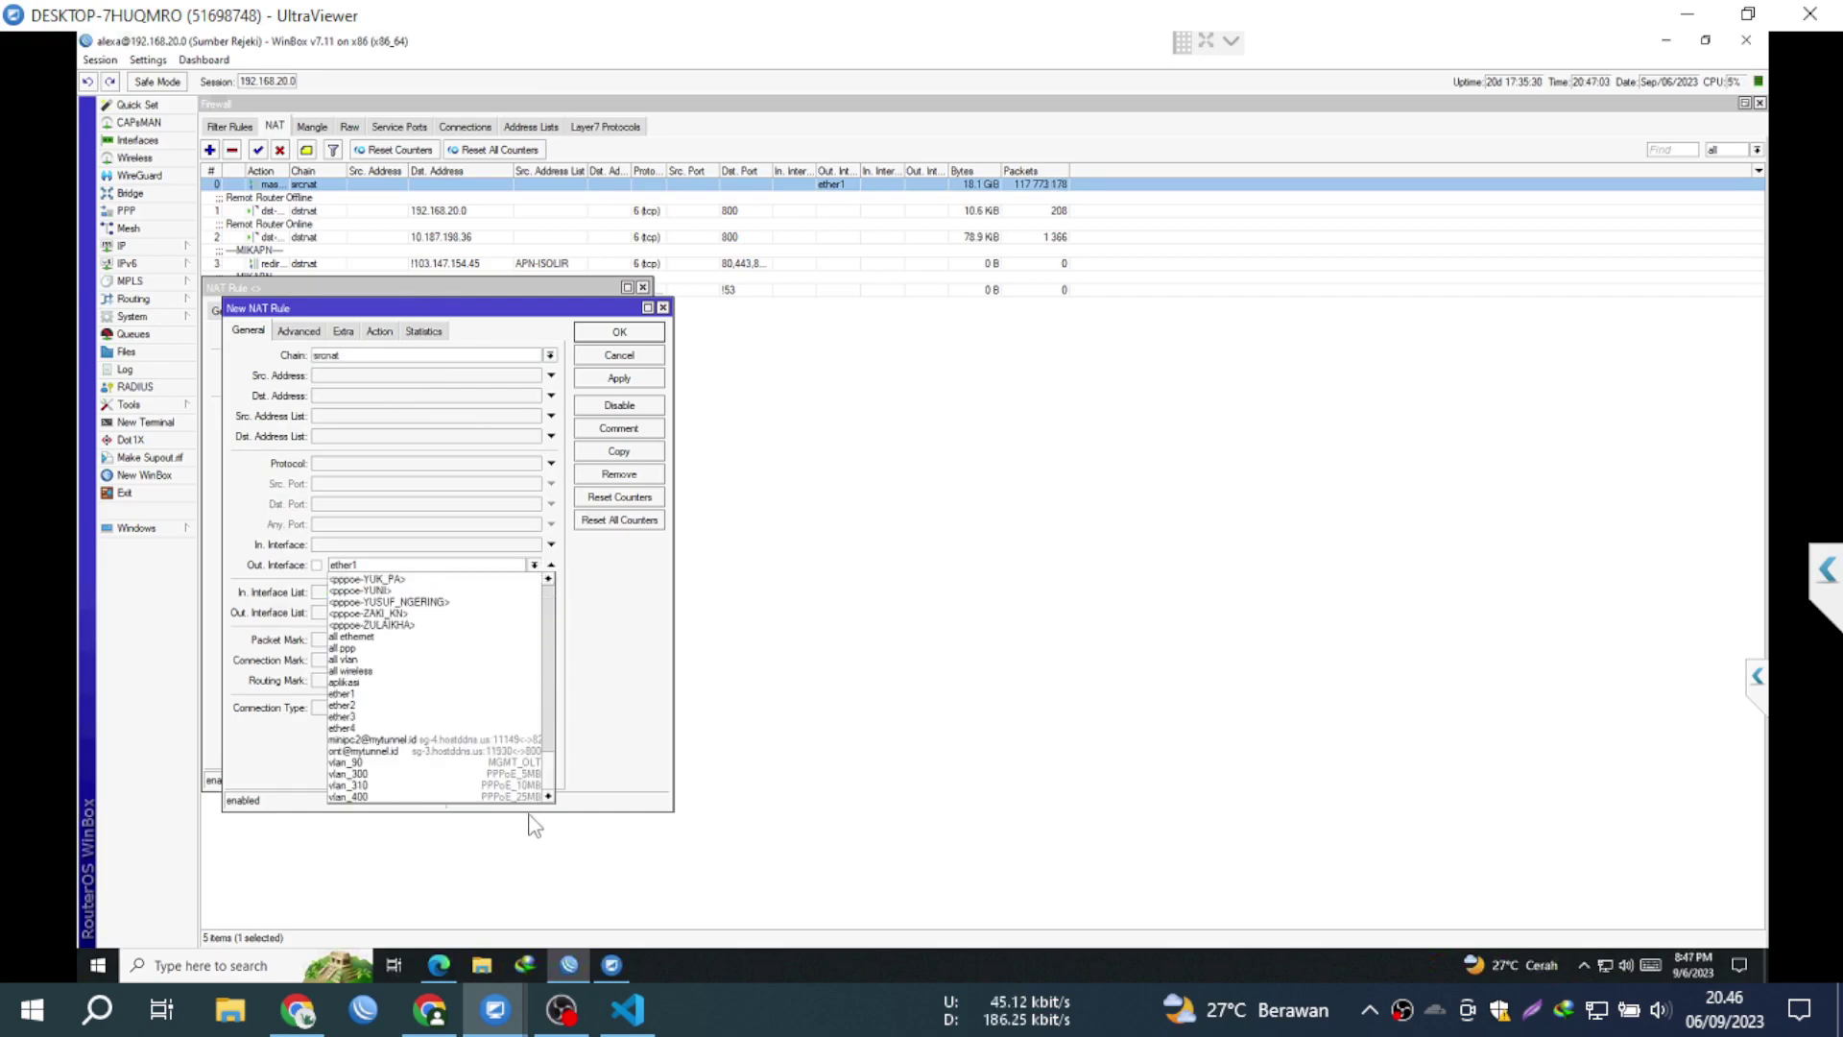
click(373, 706)
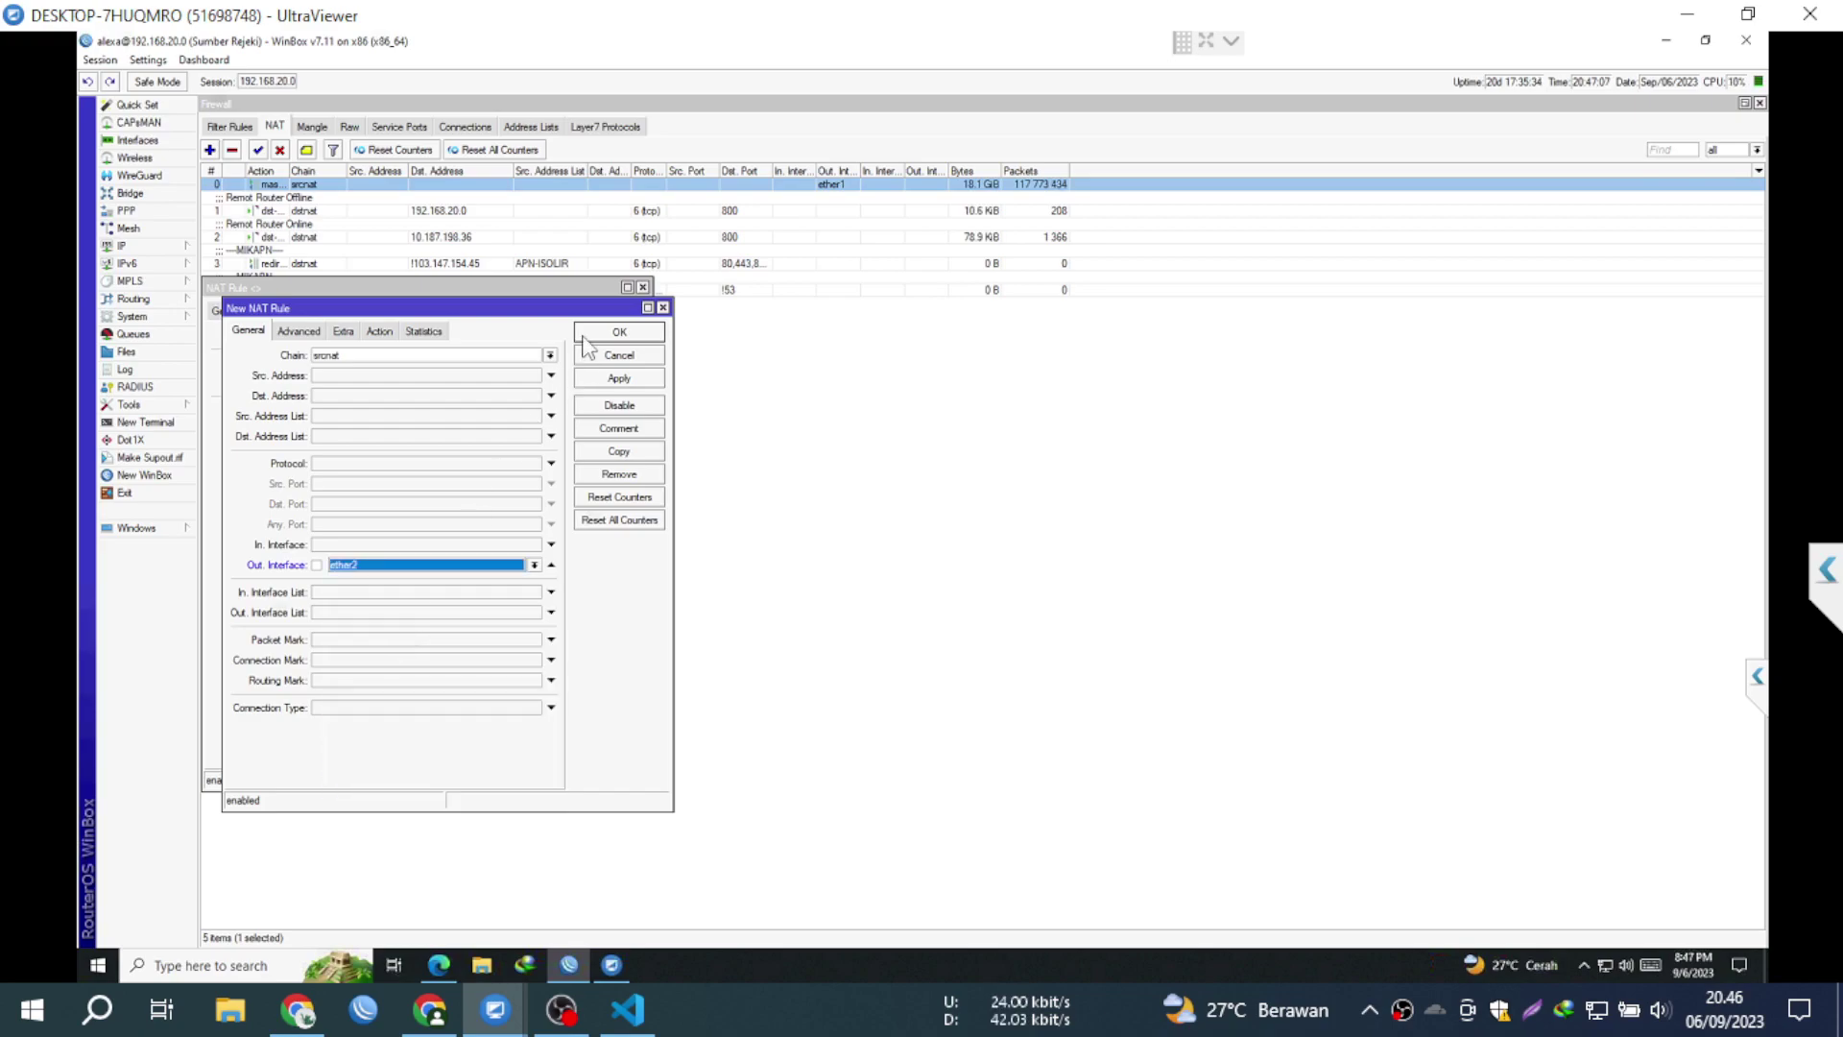
click(582, 336)
click(589, 309)
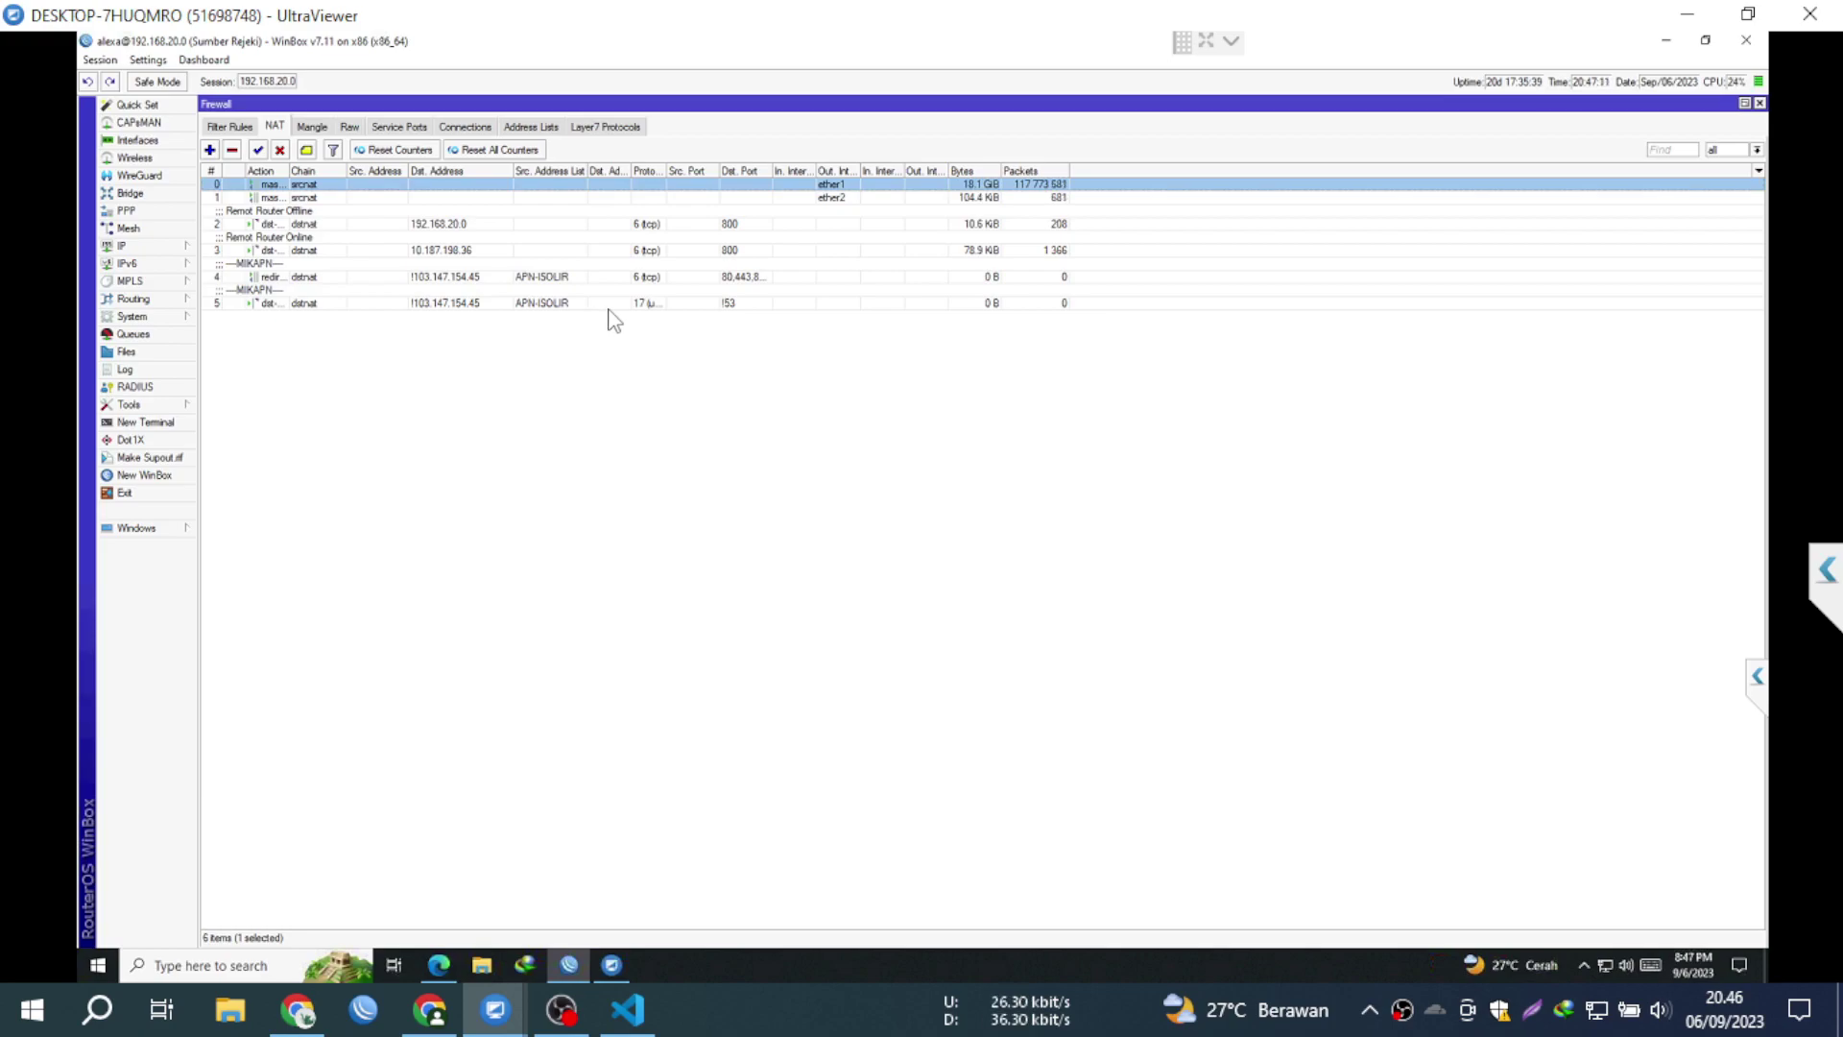
click(1760, 104)
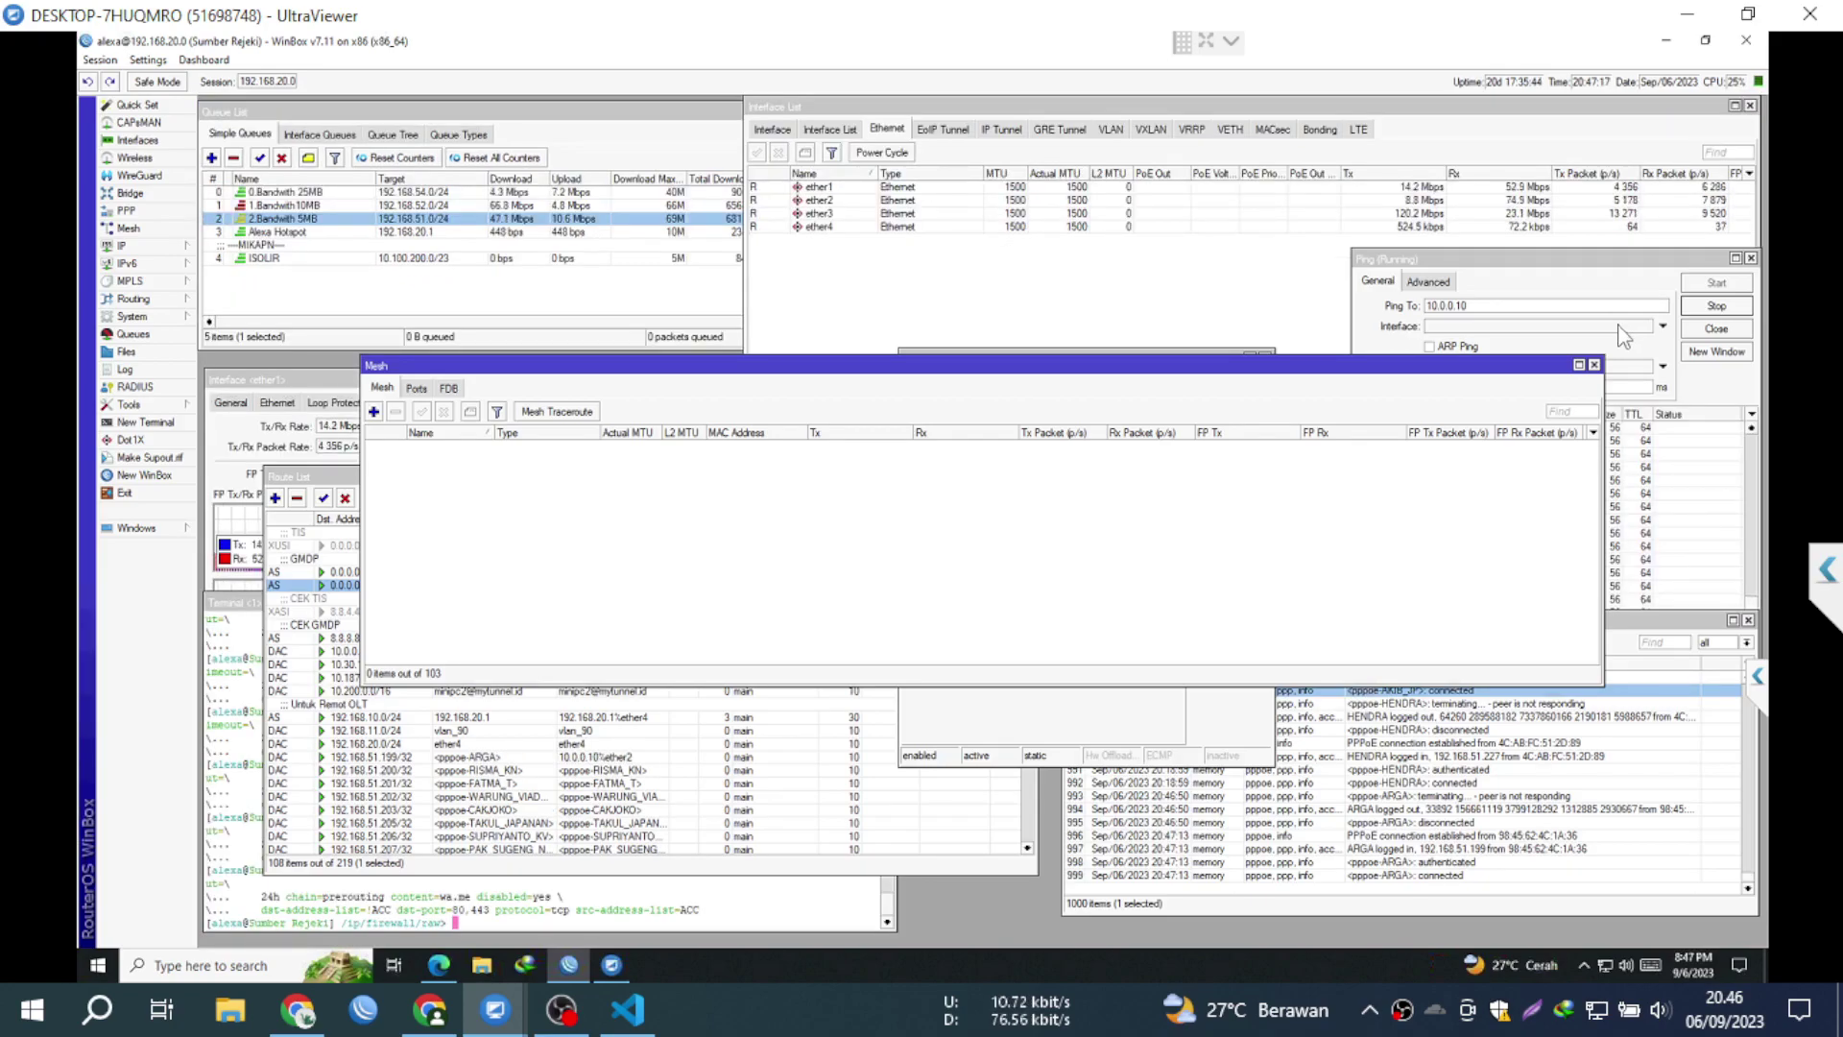
click(1594, 365)
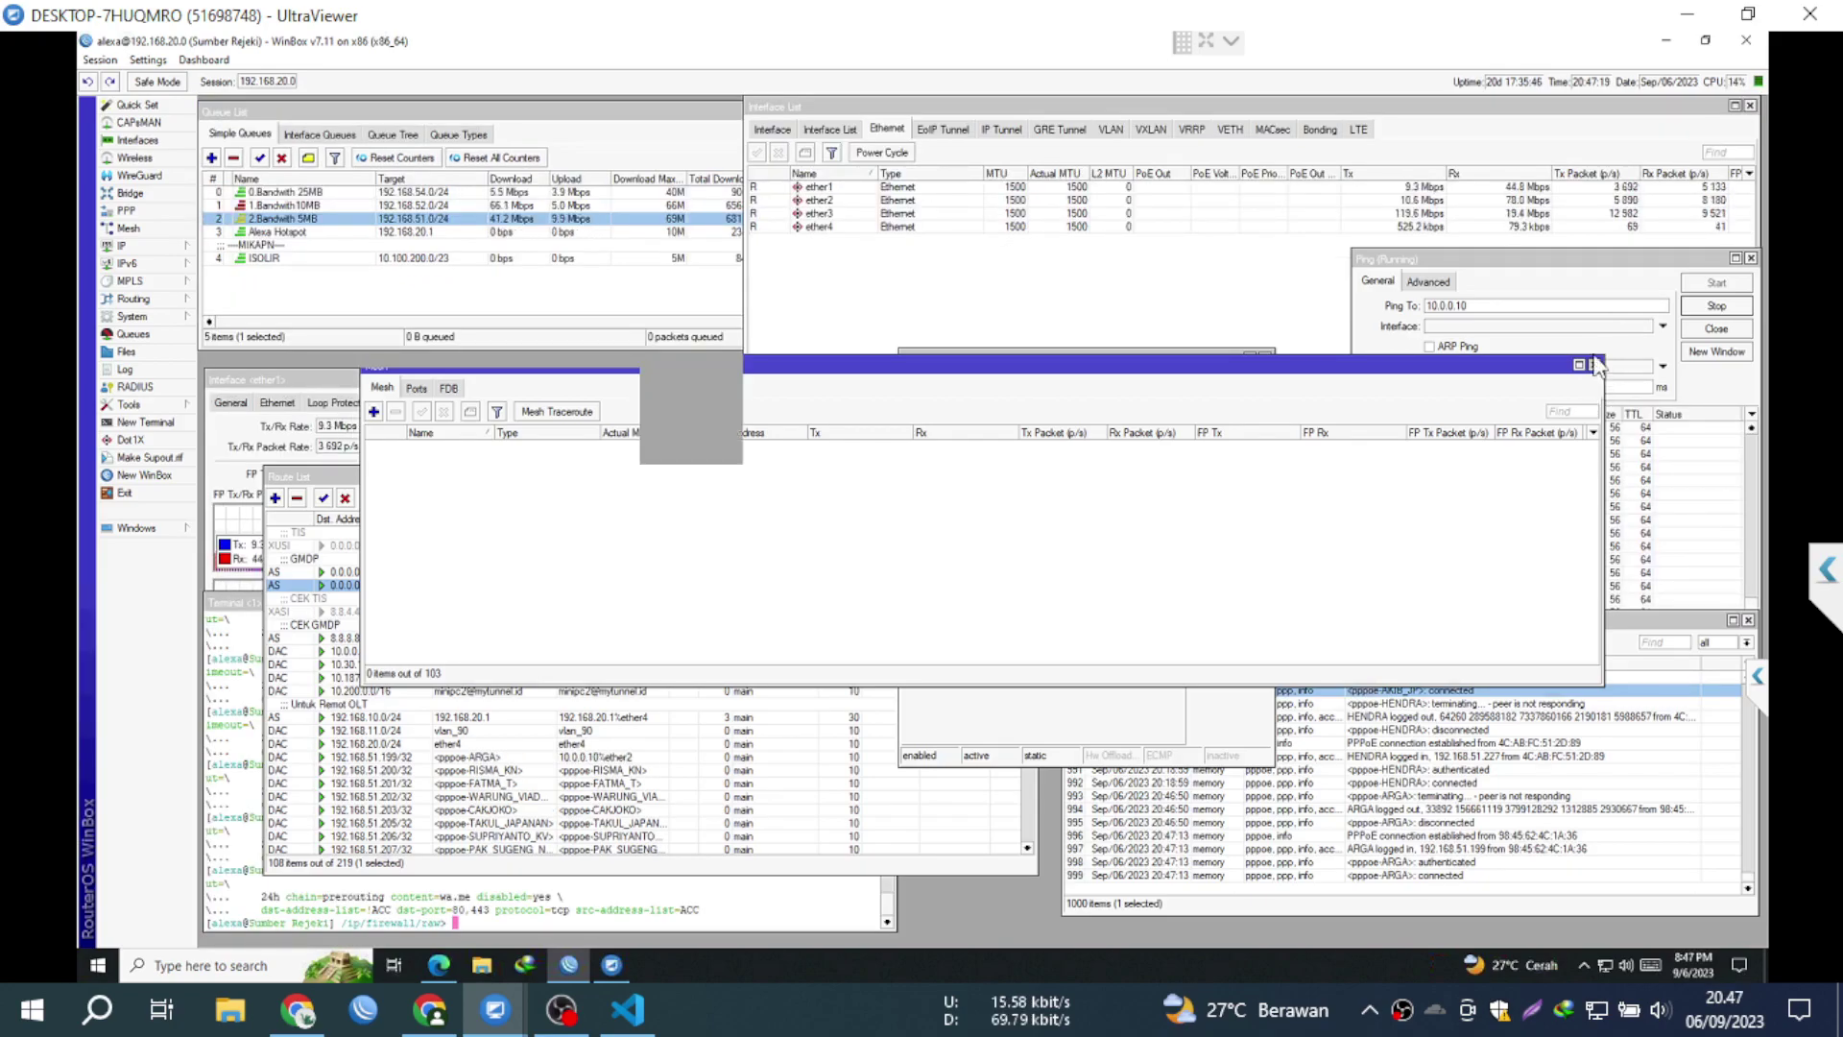
Step: Check the ether2 traffic in the Ethernet interface list and confirm the open YT route's settings
click(1522, 201)
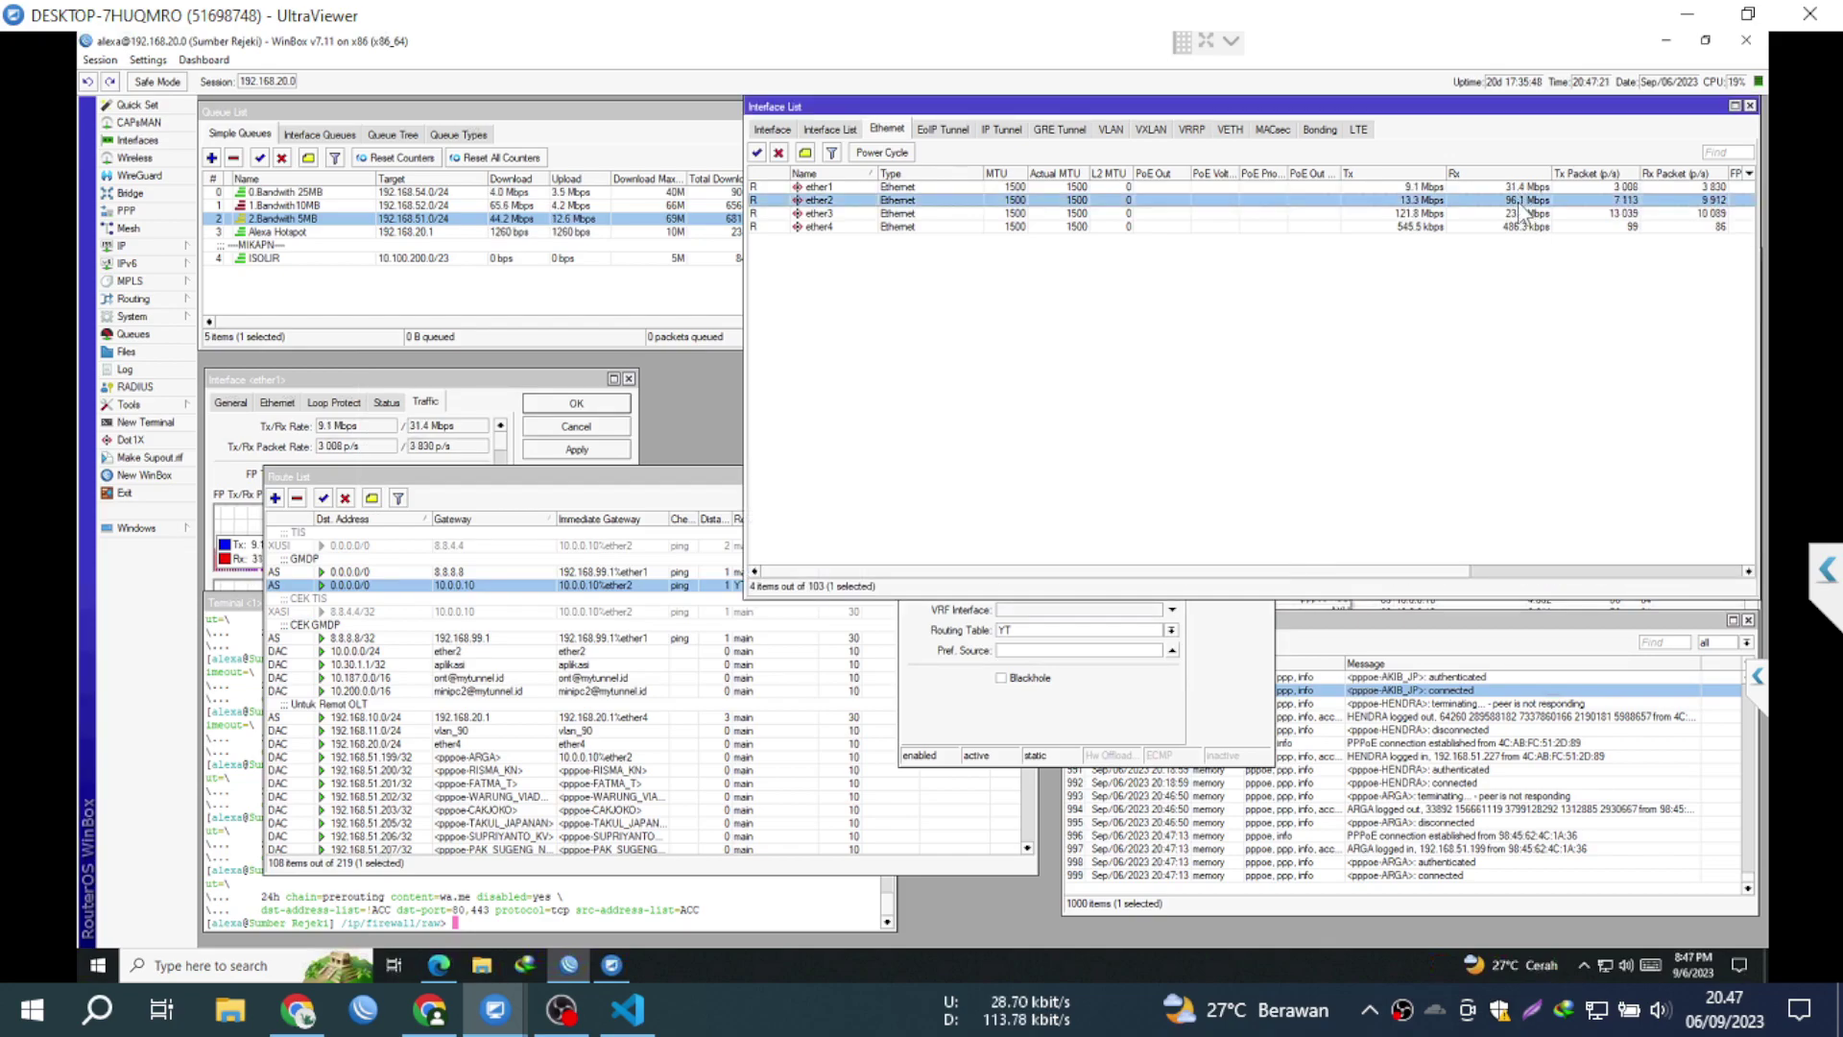
click(1218, 629)
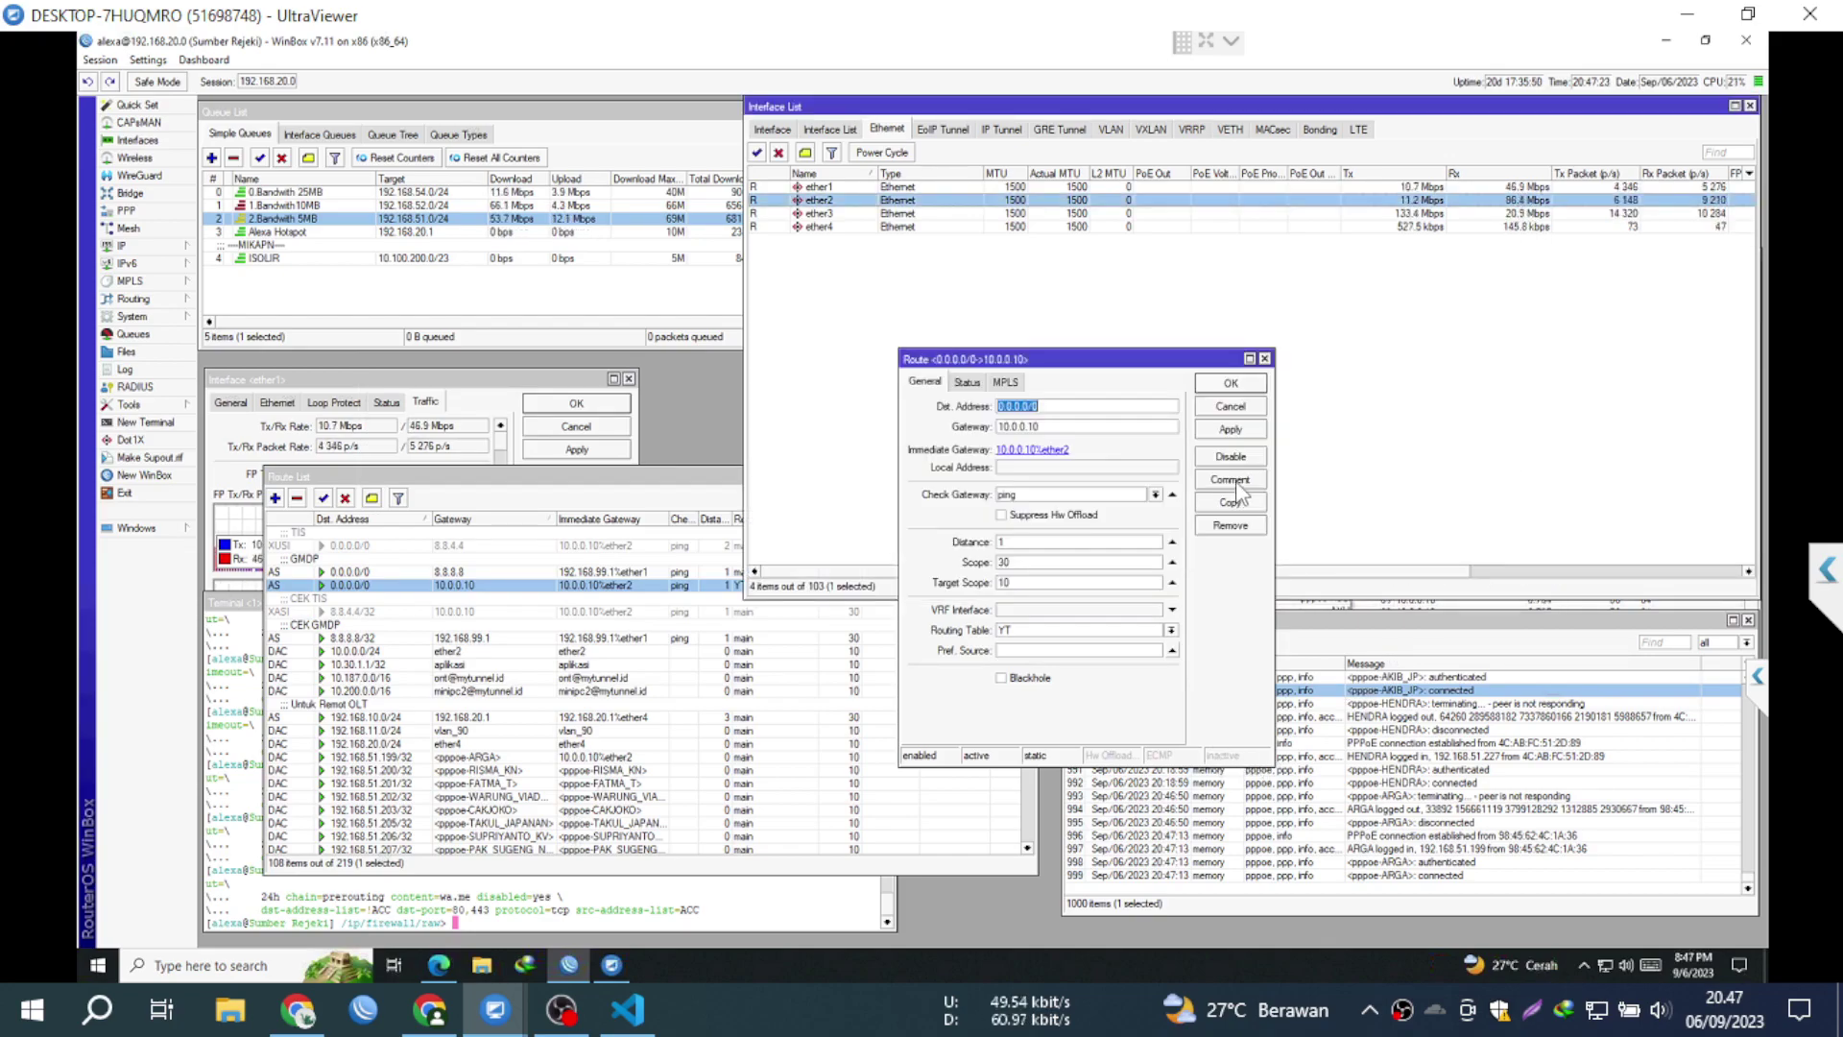
click(1230, 383)
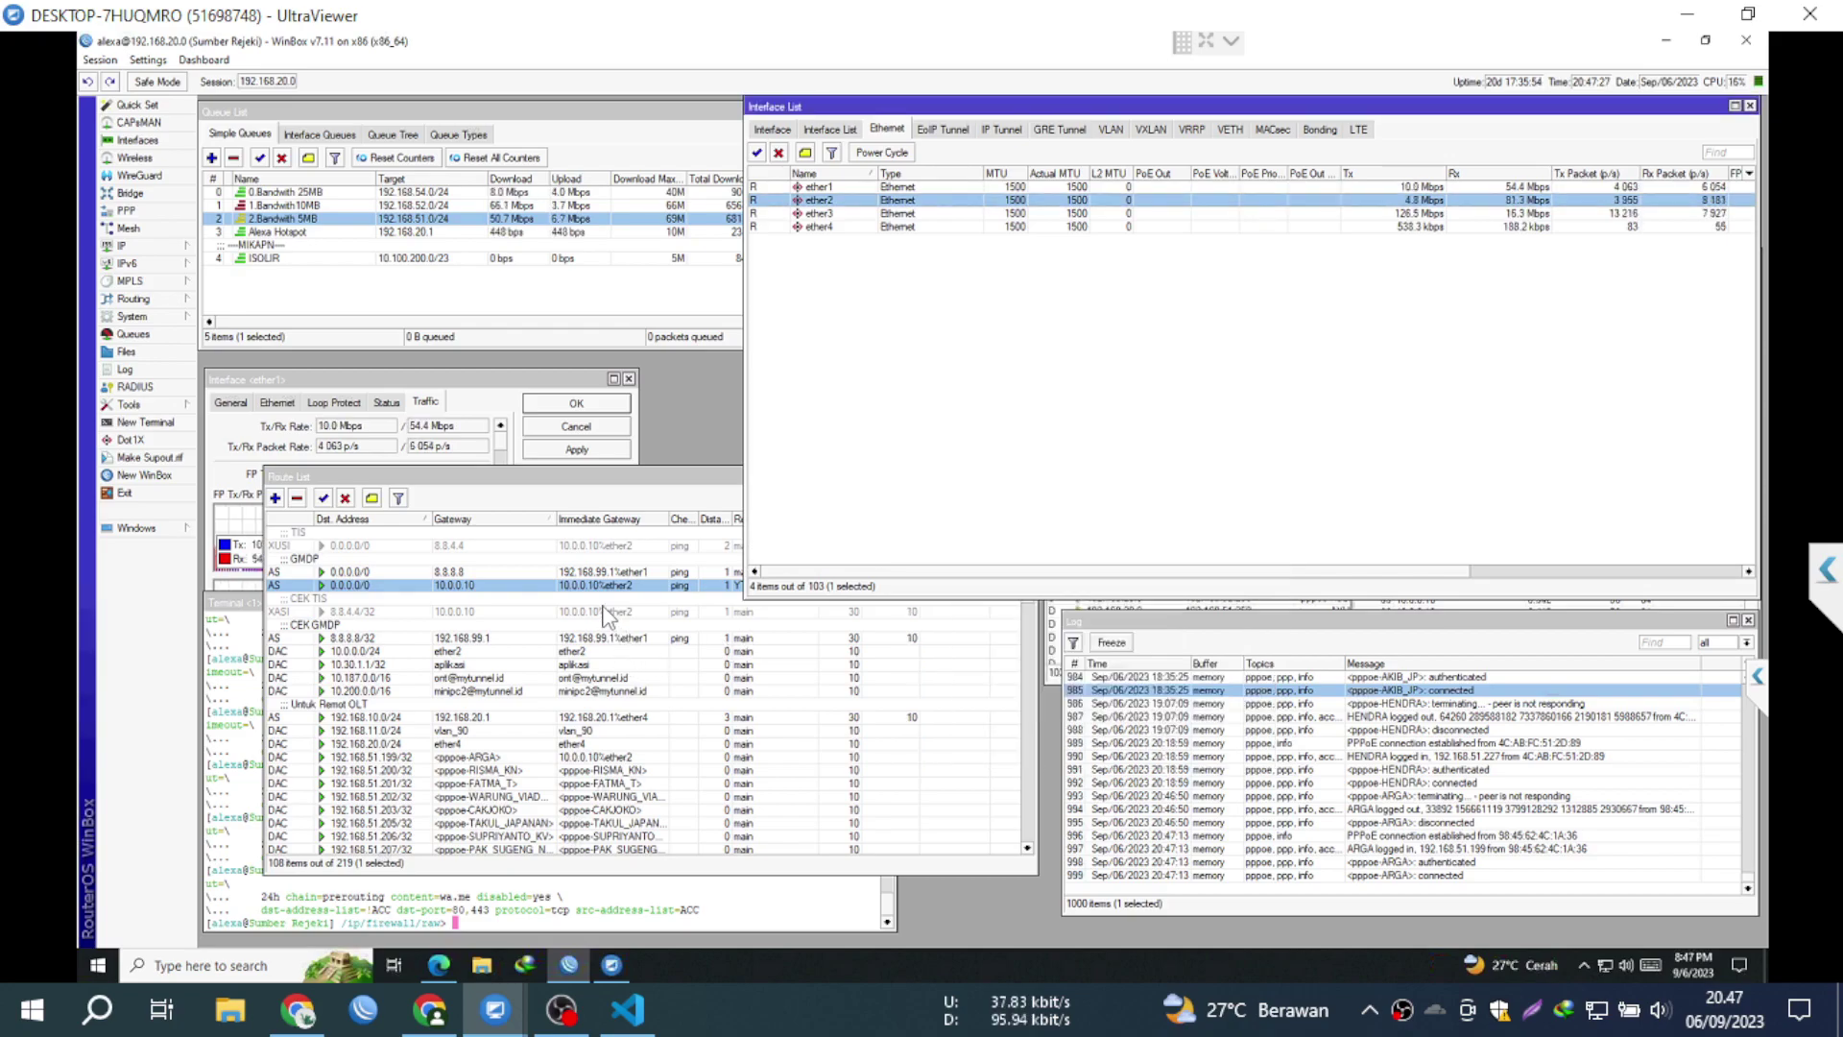